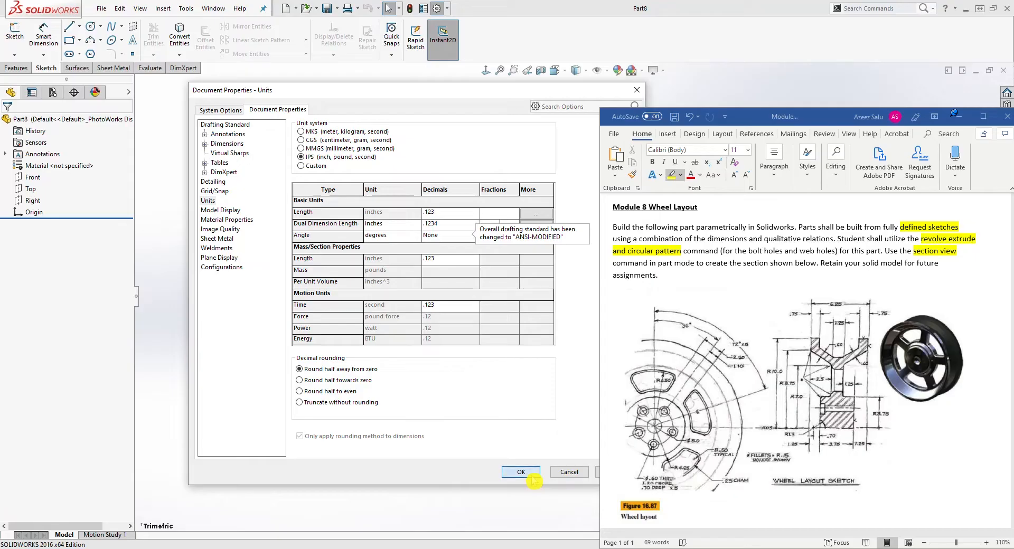
# Confirm the IPS document units and start a new sketch on the Right plane.
pyautogui.click(520, 471)
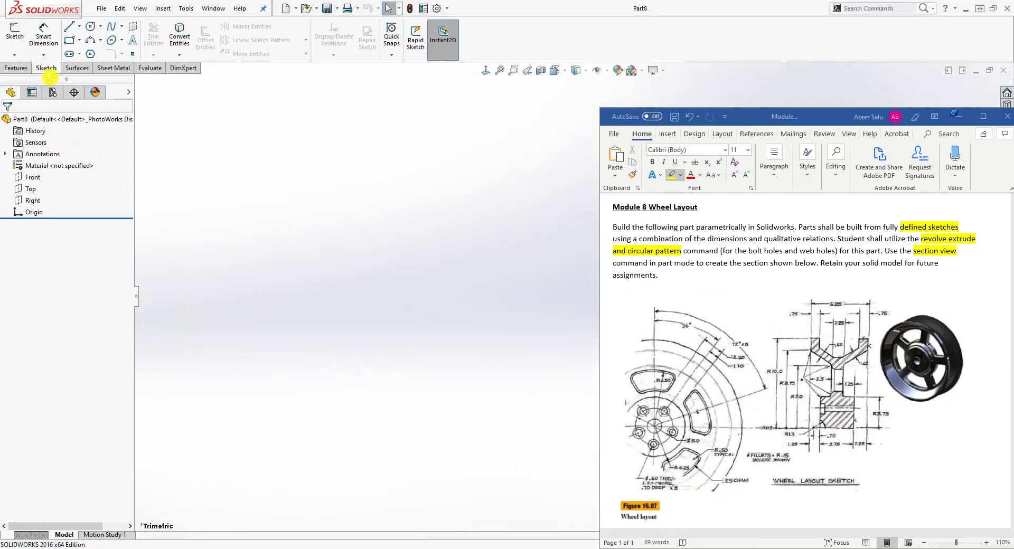
pyautogui.click(15, 29)
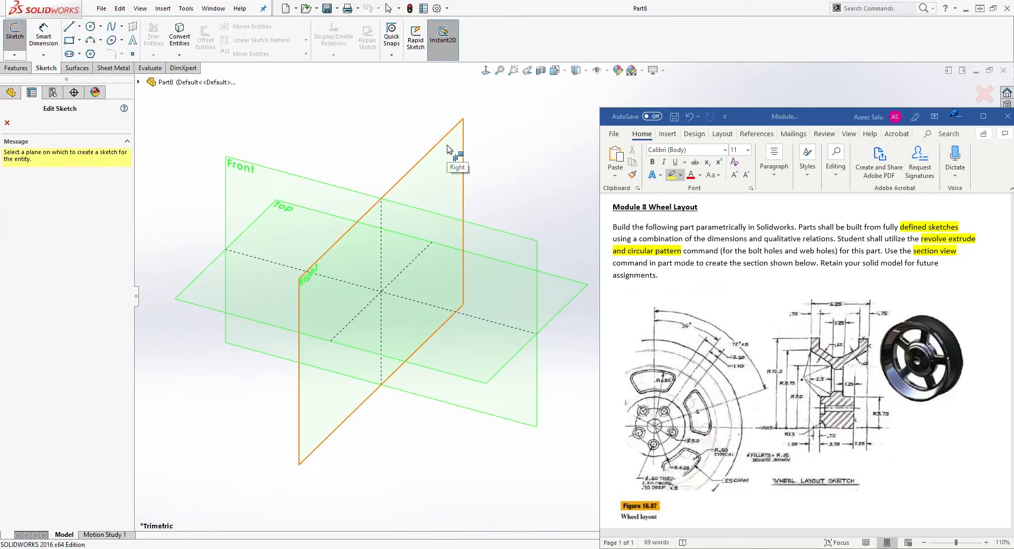
pyautogui.click(447, 149)
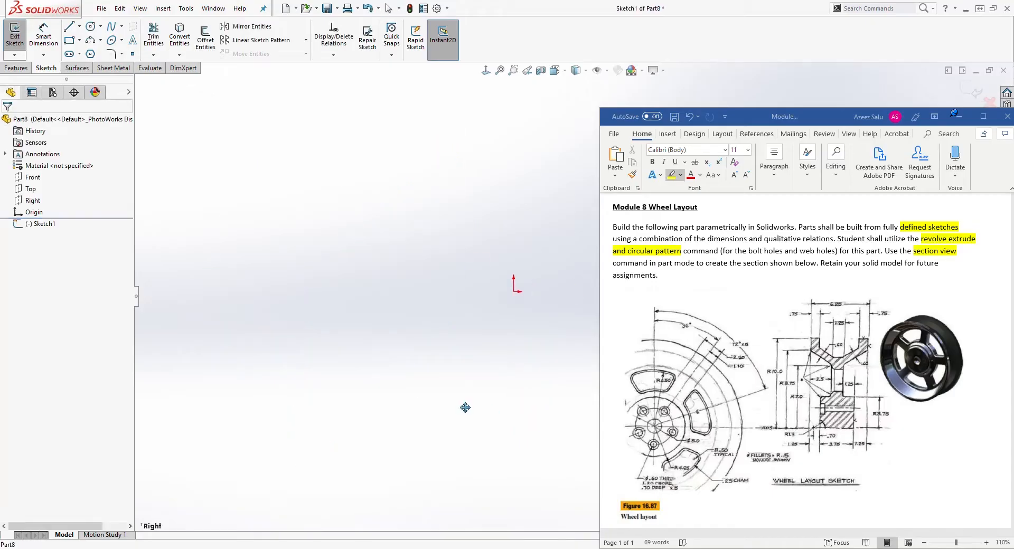
# Sketch a stepped open line profile from the origin ending in an angled segment and short vertical line, adjusting the angled segment's upper vertex.
pyautogui.click(68, 26)
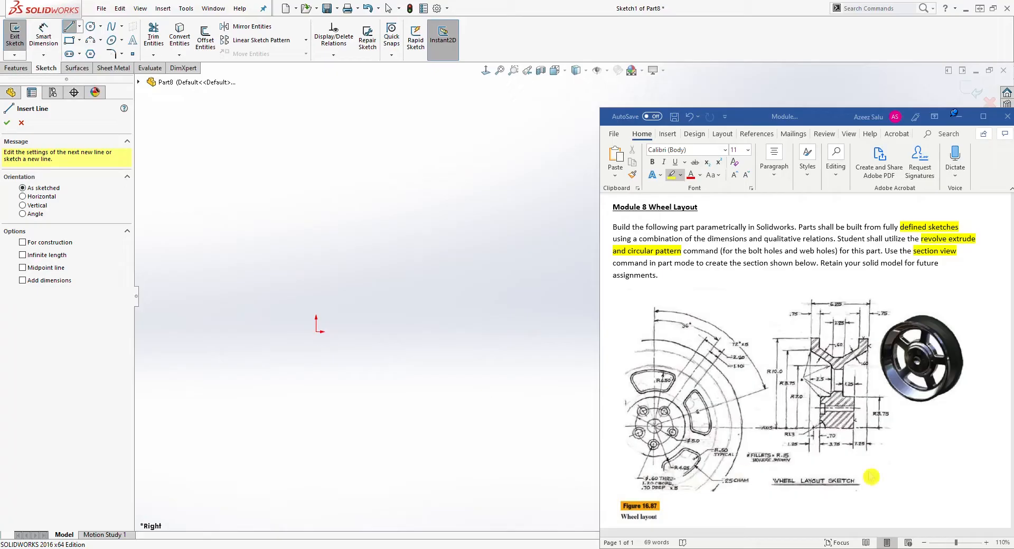
pyautogui.click(316, 332)
pyautogui.click(425, 331)
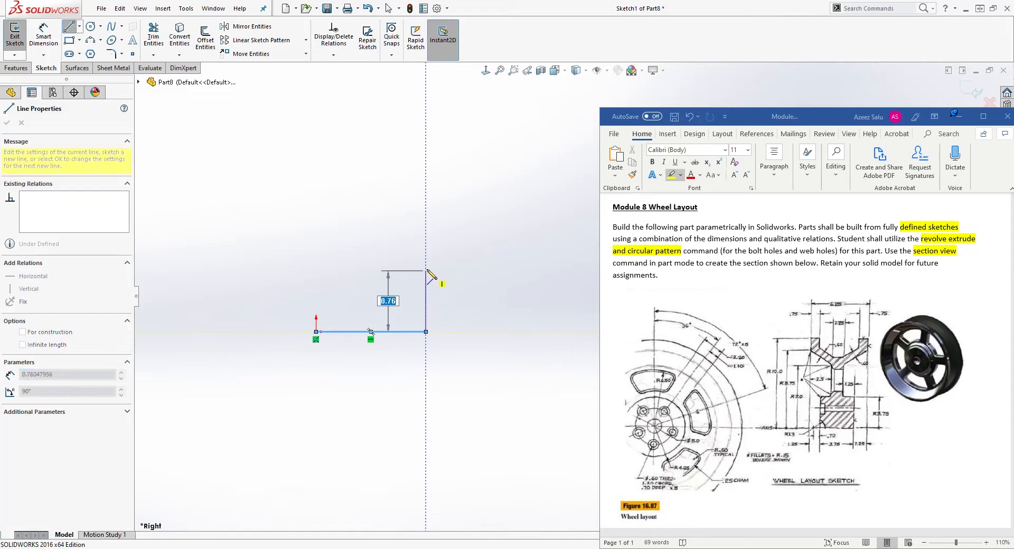
pyautogui.click(426, 262)
pyautogui.click(378, 262)
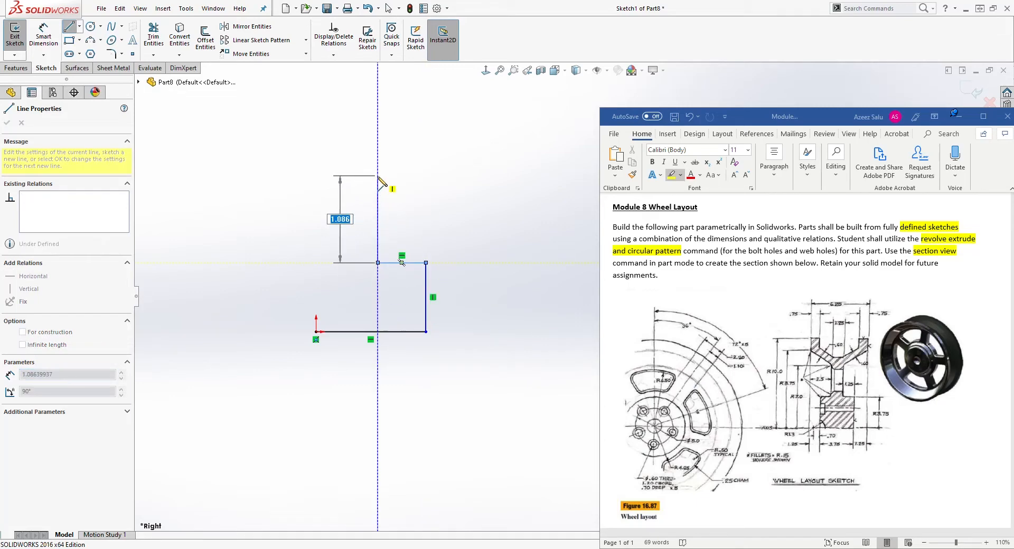
pyautogui.click(377, 179)
pyautogui.click(429, 138)
pyautogui.click(430, 99)
pyautogui.press('Escape')
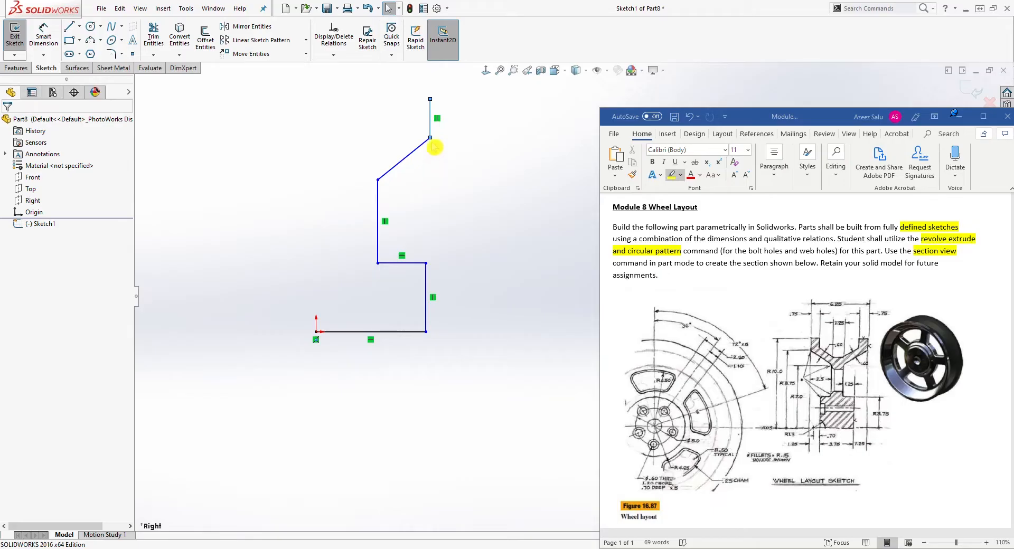
pyautogui.moveTo(431, 139); pyautogui.dragTo(449, 133)
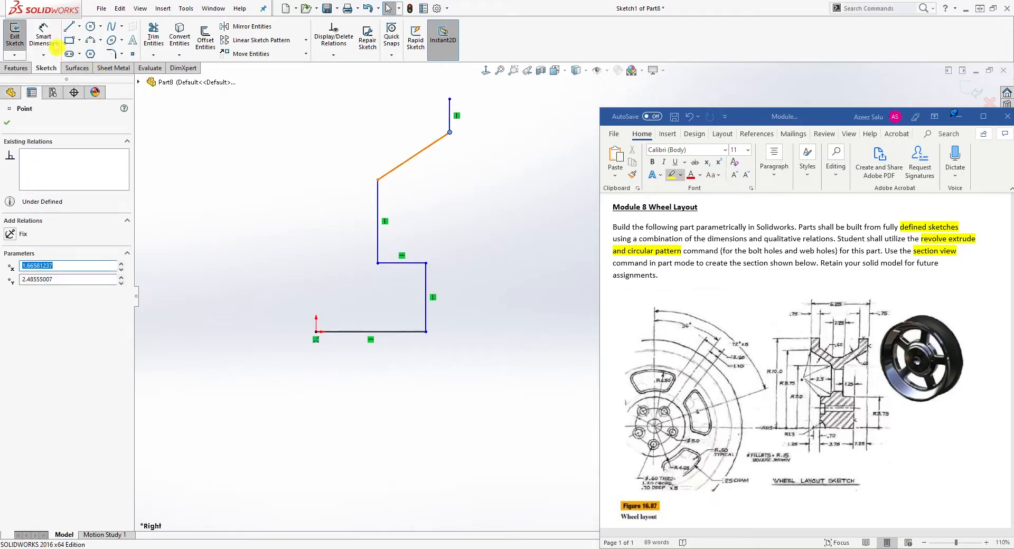
pyautogui.press('Escape')
# Dimension the profile's overall height from the bottom line to the top endpoint as 10 in.
pyautogui.click(44, 32)
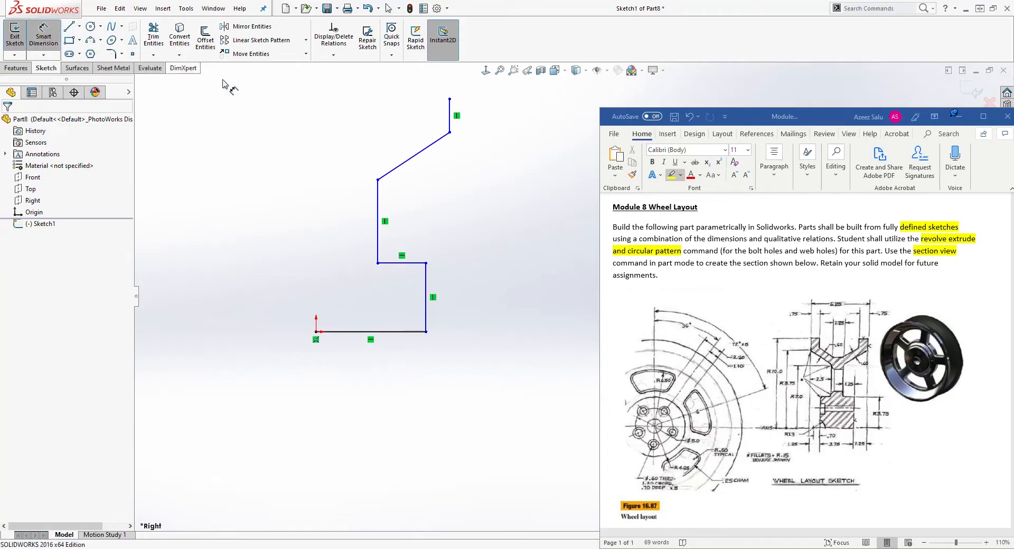
pyautogui.click(449, 99)
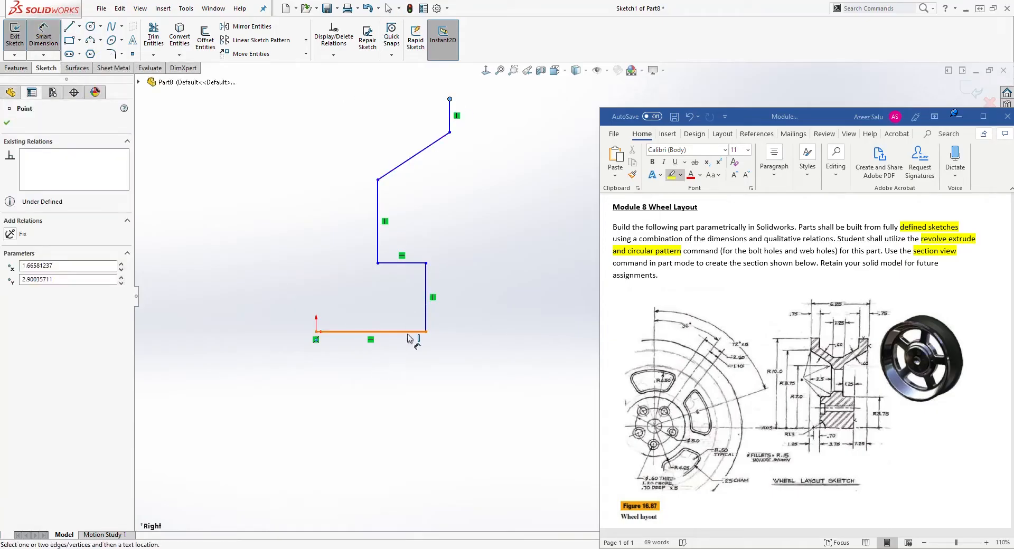
pyautogui.click(427, 332)
pyautogui.click(548, 263)
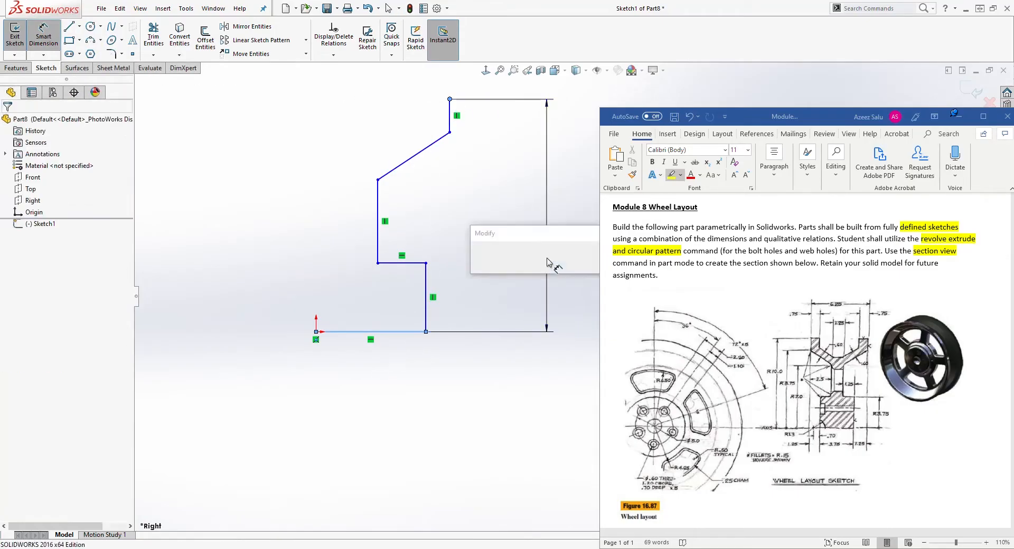
pyautogui.write('10')
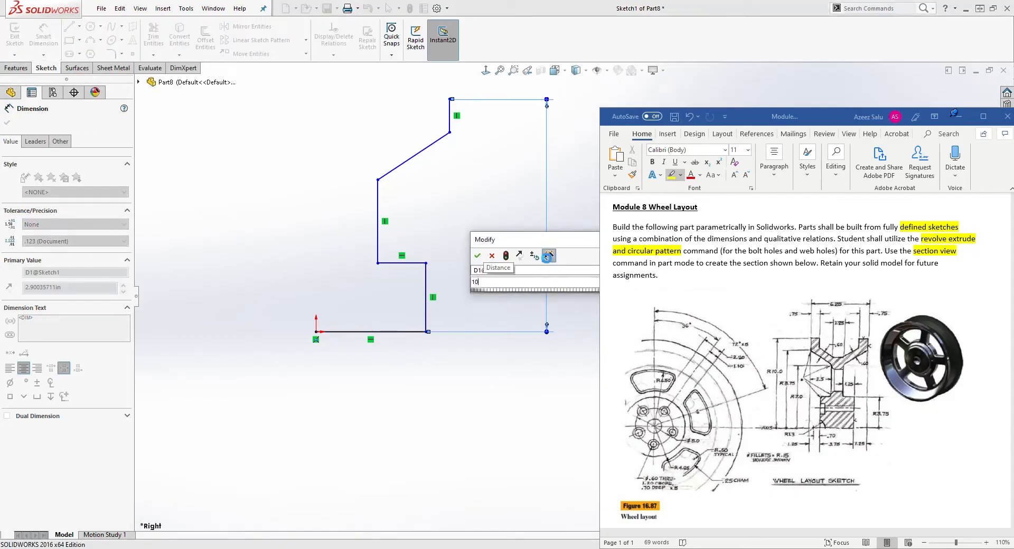
pyautogui.press('Return')
pyautogui.press('Escape')
pyautogui.keyDown('ctrl'); pyautogui.moveTo(554, 163); pyautogui.dragTo(559, 192, button='middle'); pyautogui.keyUp('ctrl')
pyautogui.scroll(-1, 551, 166)
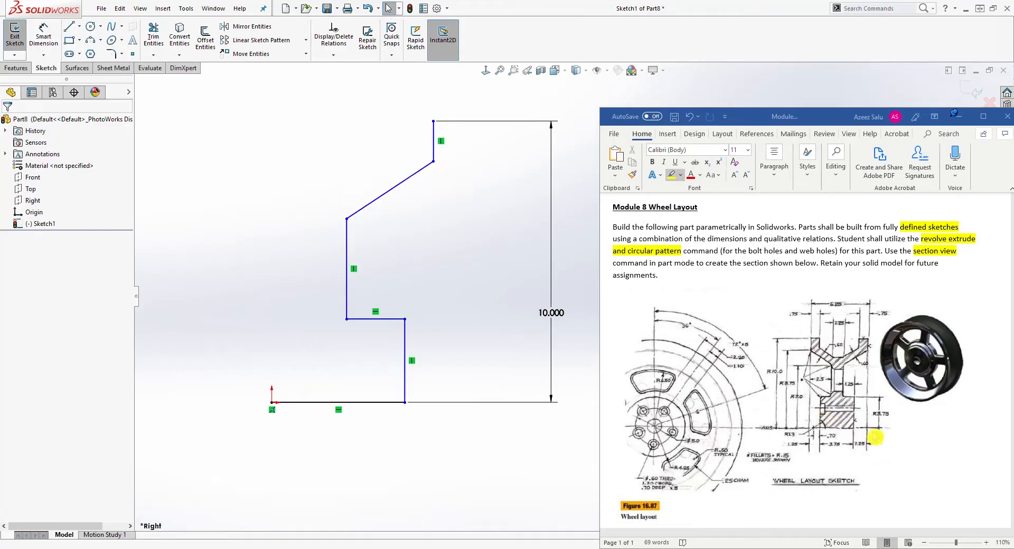
# Dimension the lower vertical line's height as 3.75 in.
pyautogui.click(43, 35)
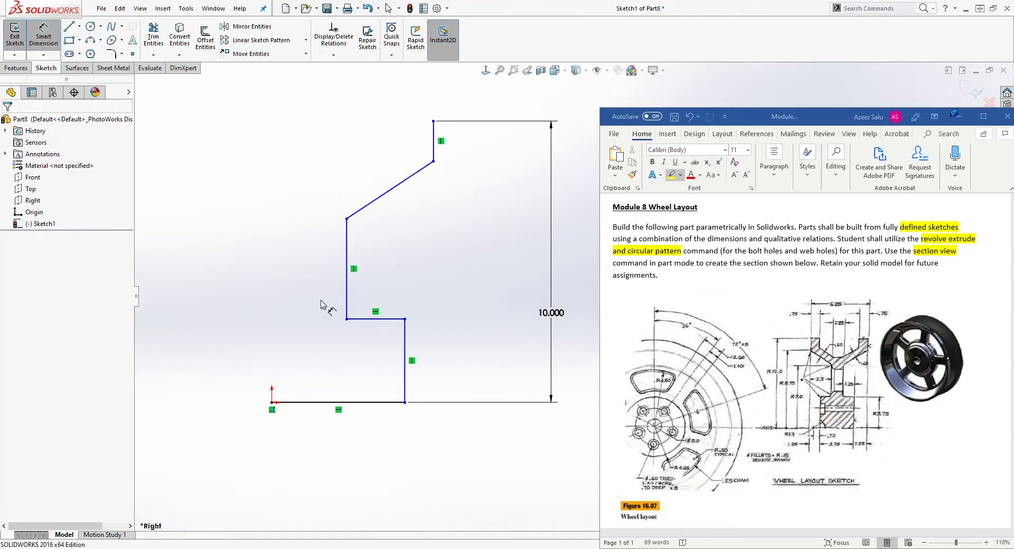
pyautogui.click(406, 338)
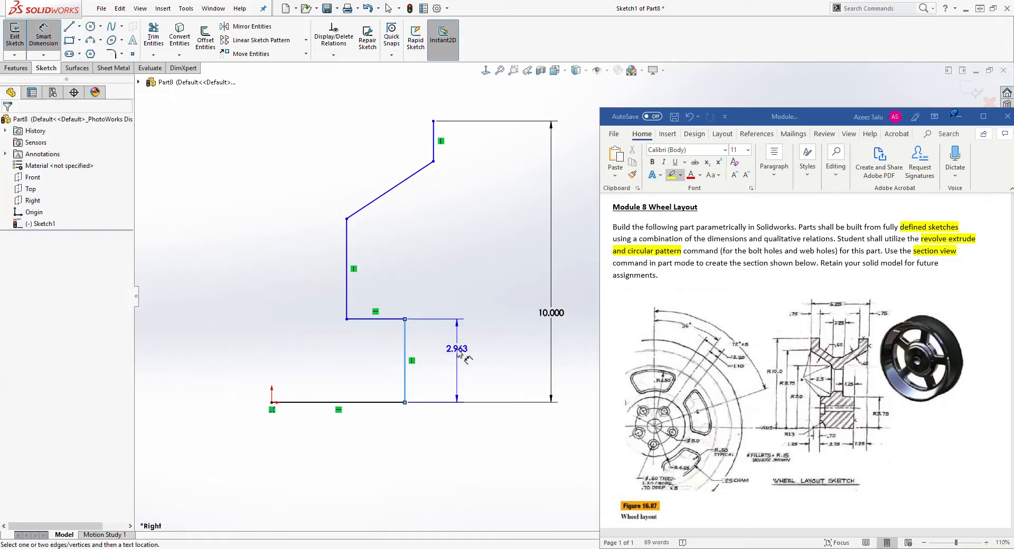
pyautogui.click(459, 350)
pyautogui.write('3')
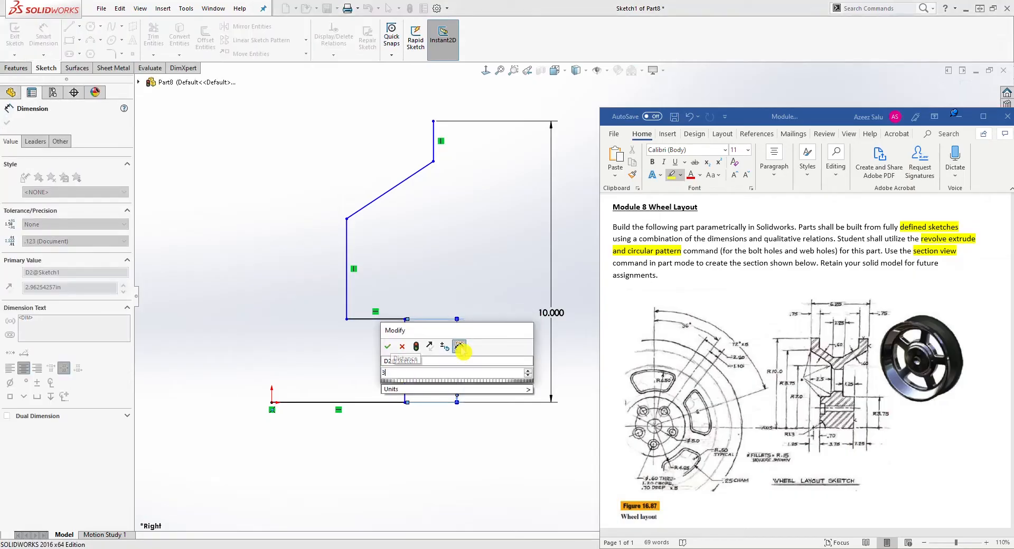
pyautogui.write('.75')
pyautogui.press('Return')
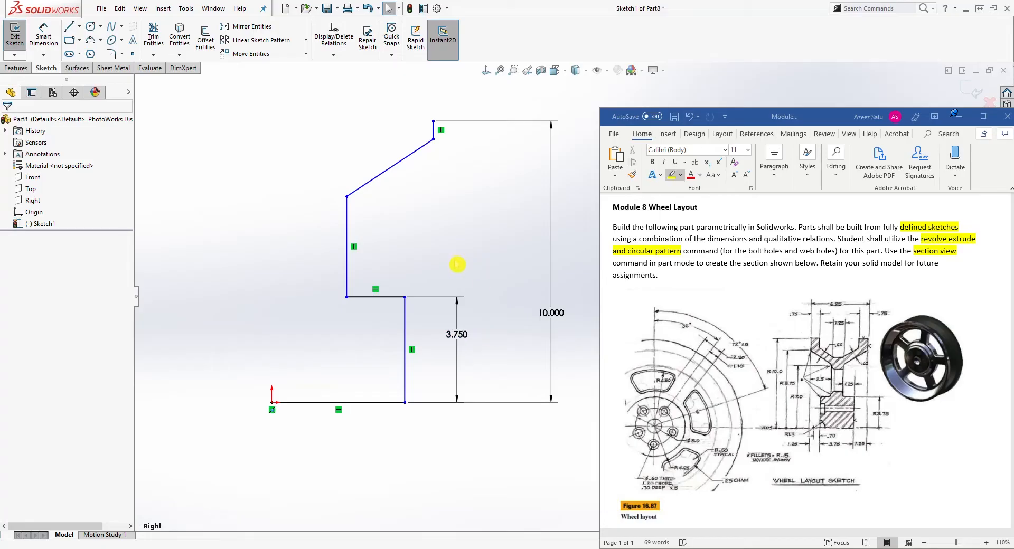
# Drag the upper vertical line slightly to the right to reshape the profile.
pyautogui.click(433, 121)
pyautogui.press('Escape')
pyautogui.moveTo(346, 245); pyautogui.dragTo(358, 238)
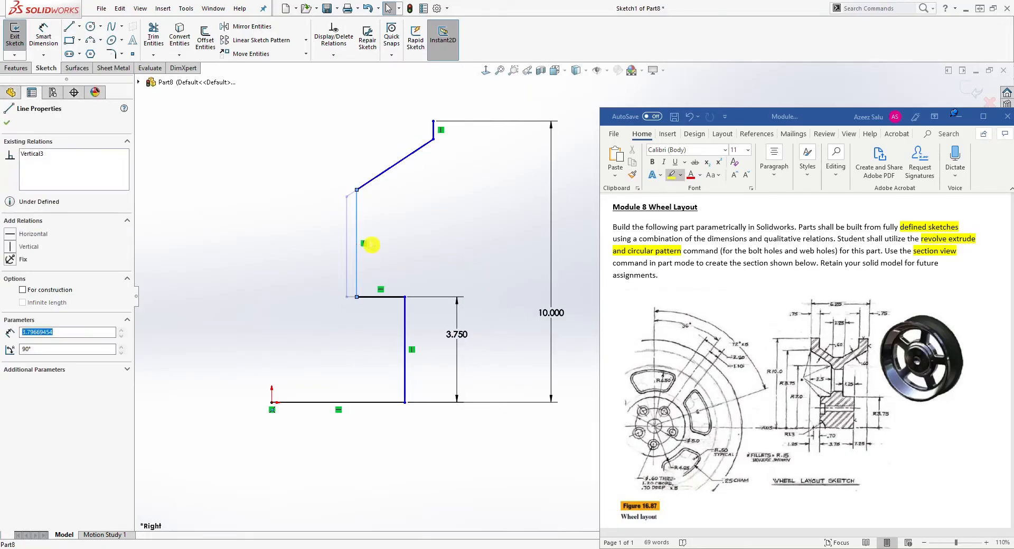
pyautogui.moveTo(440, 387); pyautogui.dragTo(438, 359, button='right')
pyautogui.press('Escape')
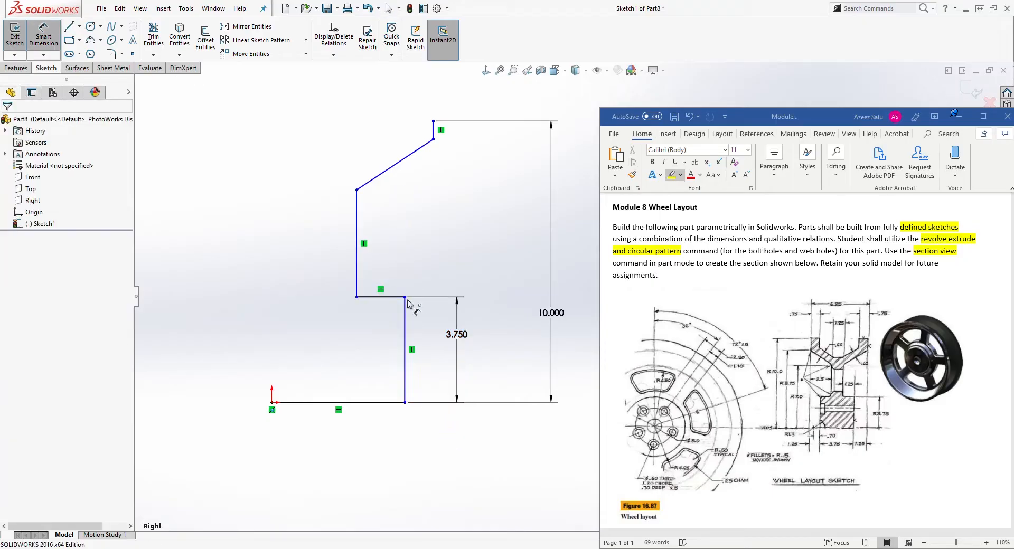
# Dimension the horizontal offset between the upper and lower vertical lines as 1.25 in.
pyautogui.click(405, 312)
pyautogui.click(357, 248)
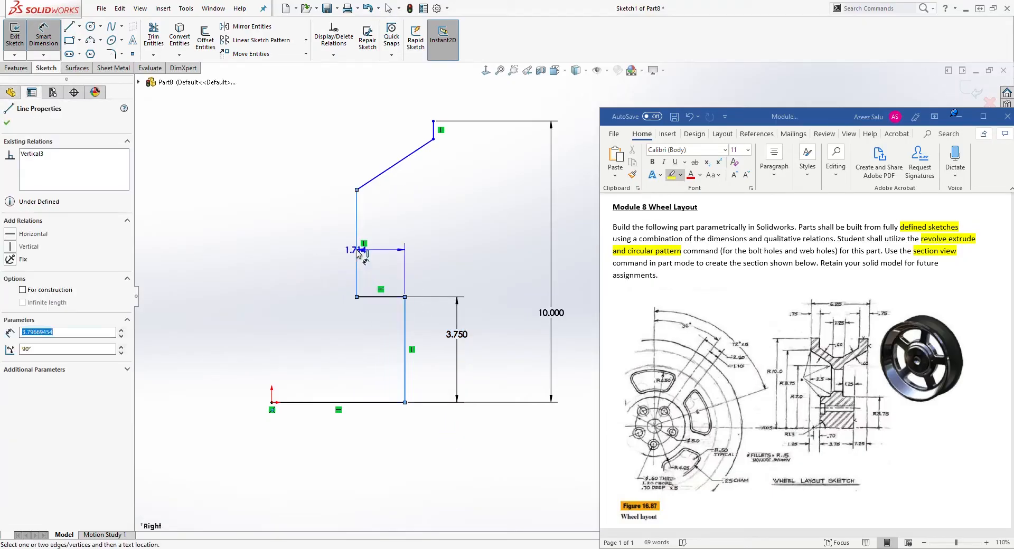
pyautogui.click(394, 243)
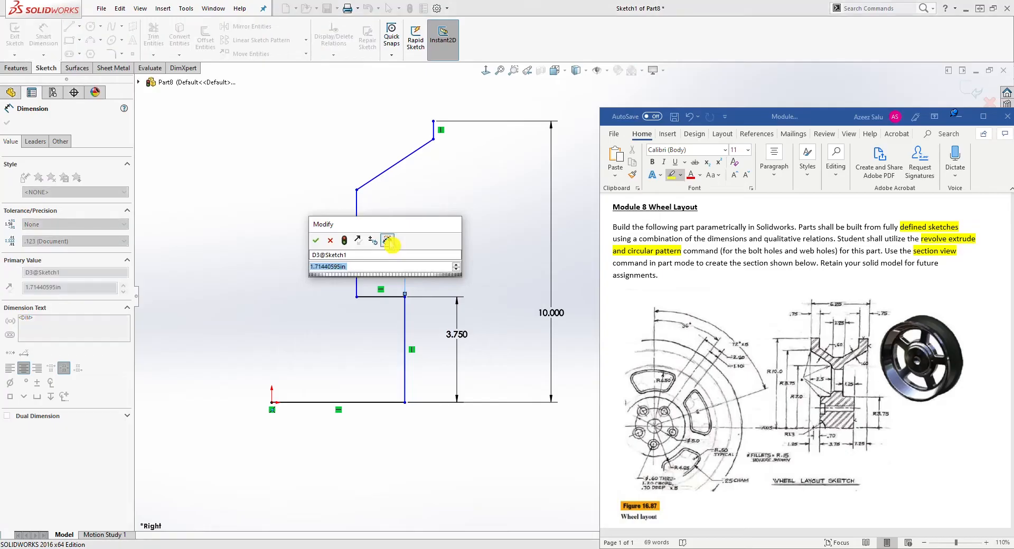
pyautogui.write('1.2')
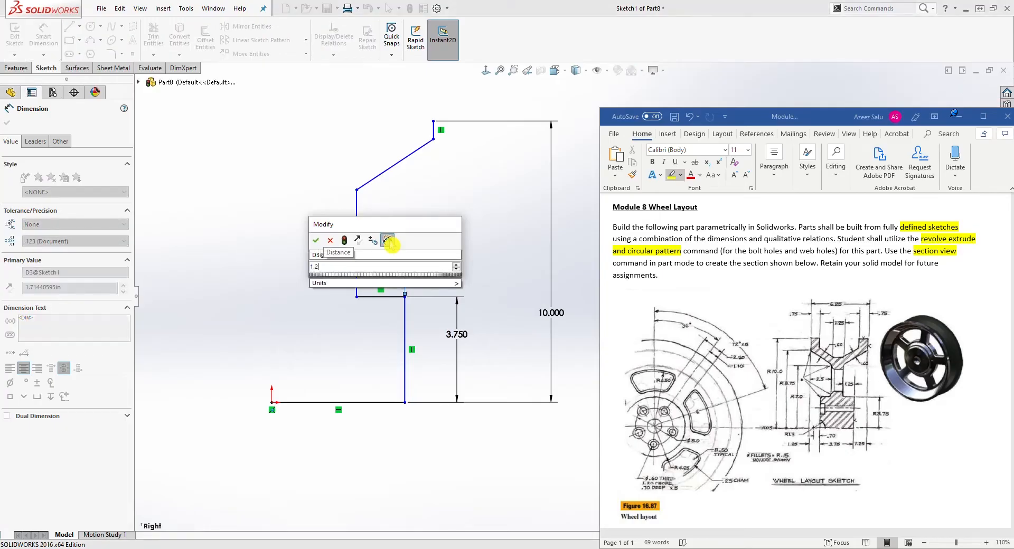
pyautogui.press('Return')
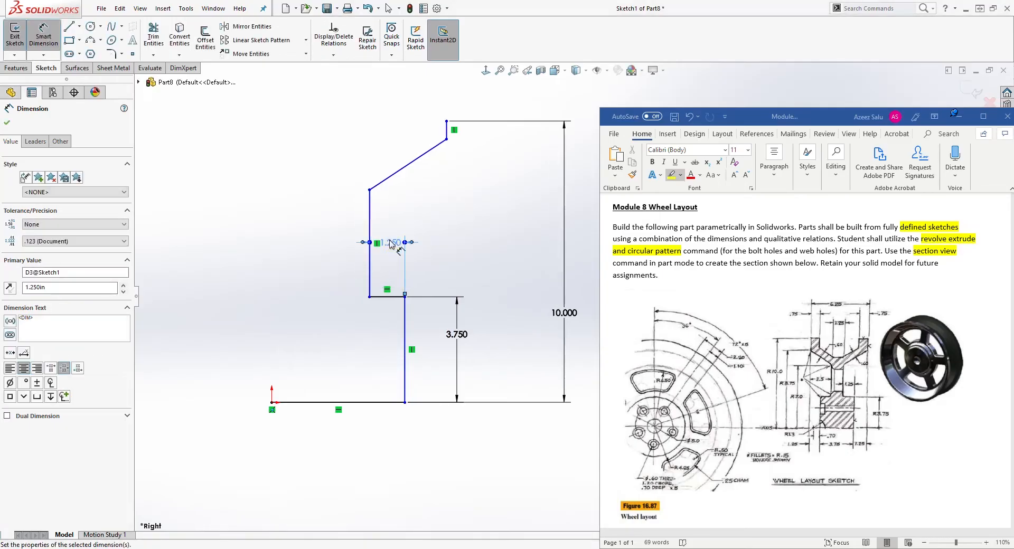
pyautogui.press('Escape')
# Sketch a short horizontal line, a short vertical line and a long angled line leftward from the profile's top vertex.
pyautogui.scroll(1, 397, 248)
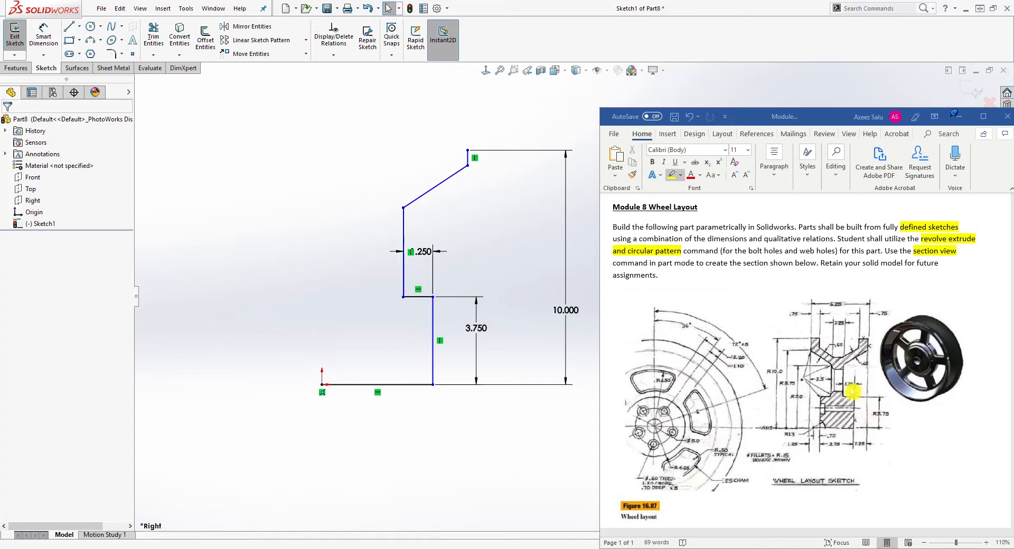
pyautogui.scroll(1, 528, 361)
pyautogui.scroll(-1, 548, 338)
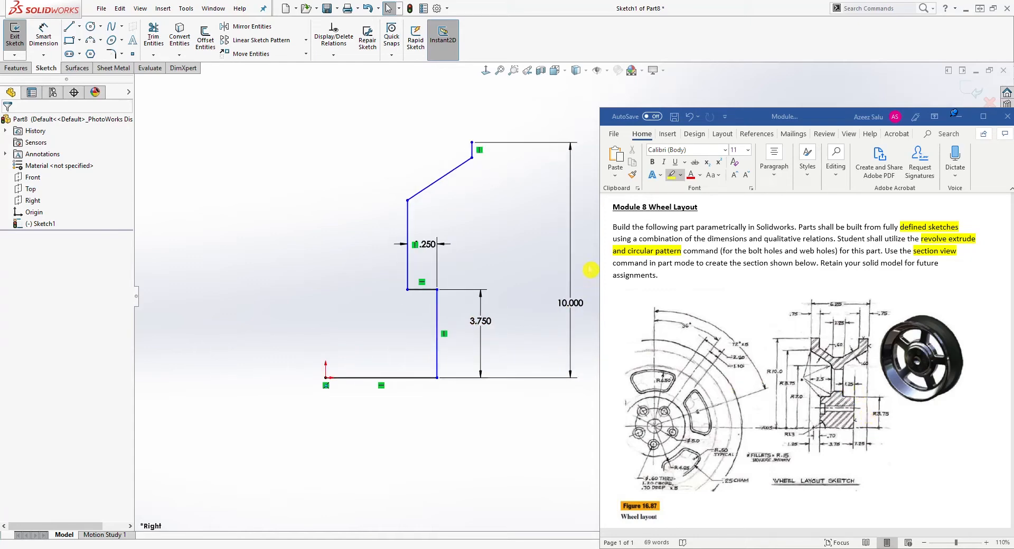
pyautogui.scroll(-1, 589, 269)
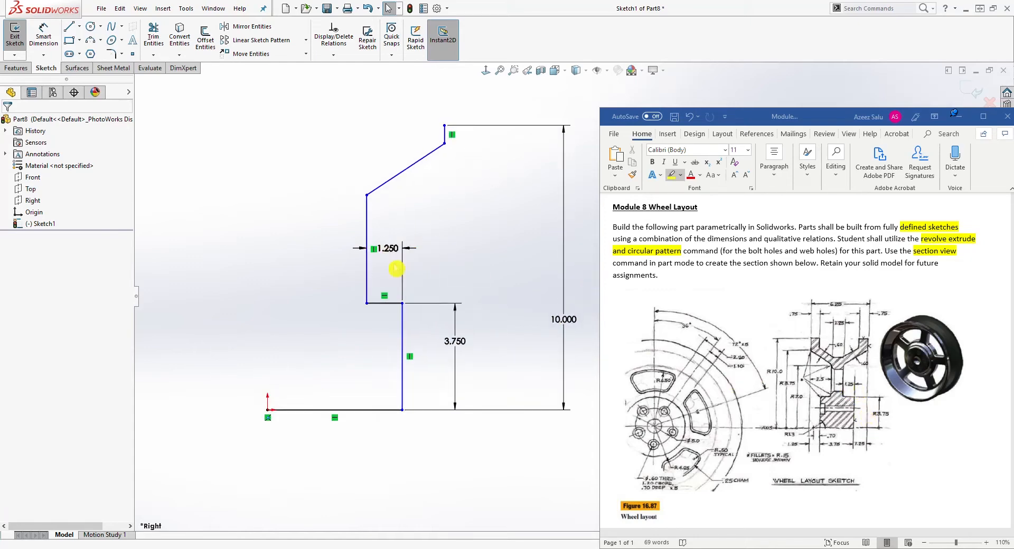
pyautogui.click(445, 126)
pyautogui.press('Escape')
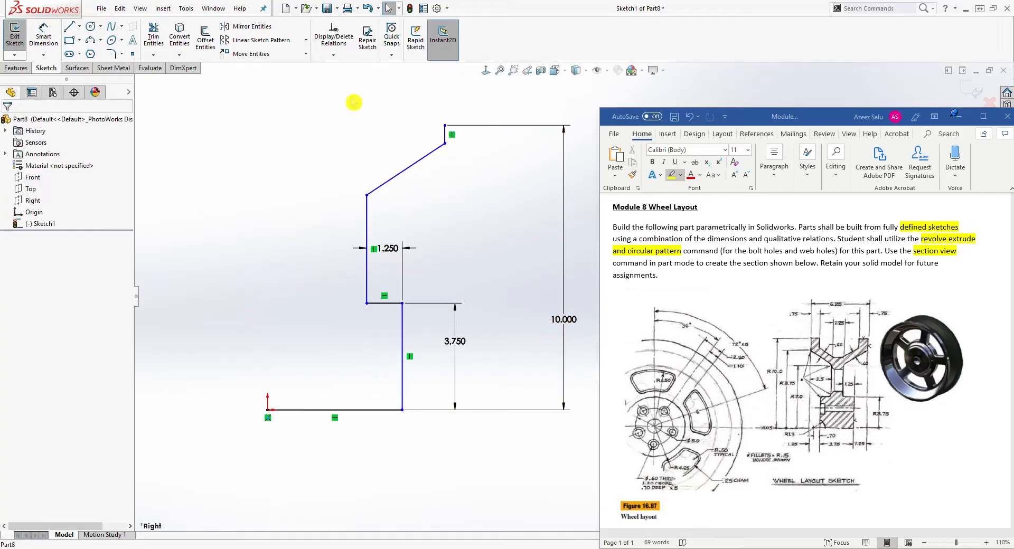
pyautogui.click(80, 30)
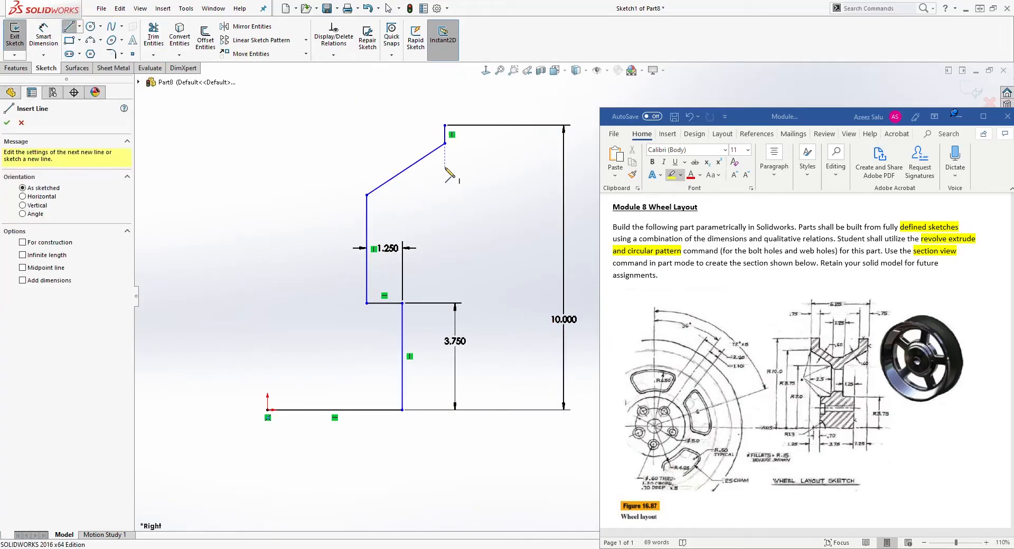
pyautogui.click(445, 126)
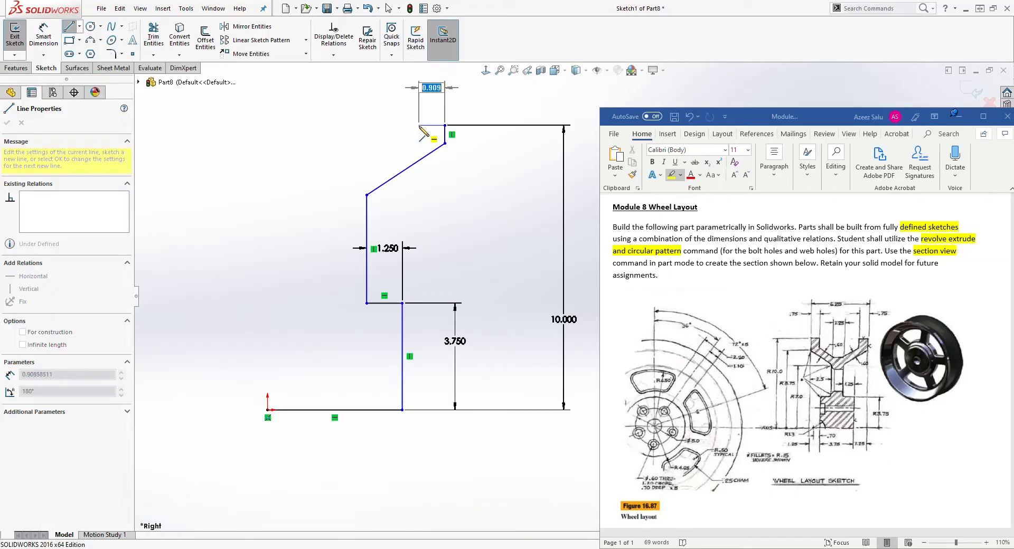
pyautogui.click(420, 125)
pyautogui.click(420, 143)
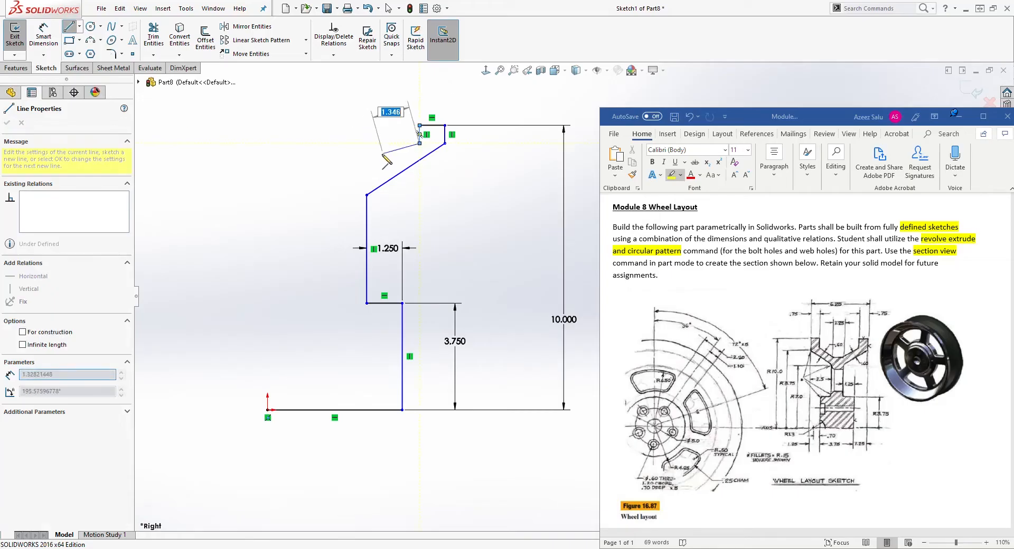
pyautogui.click(360, 177)
pyautogui.press('Escape')
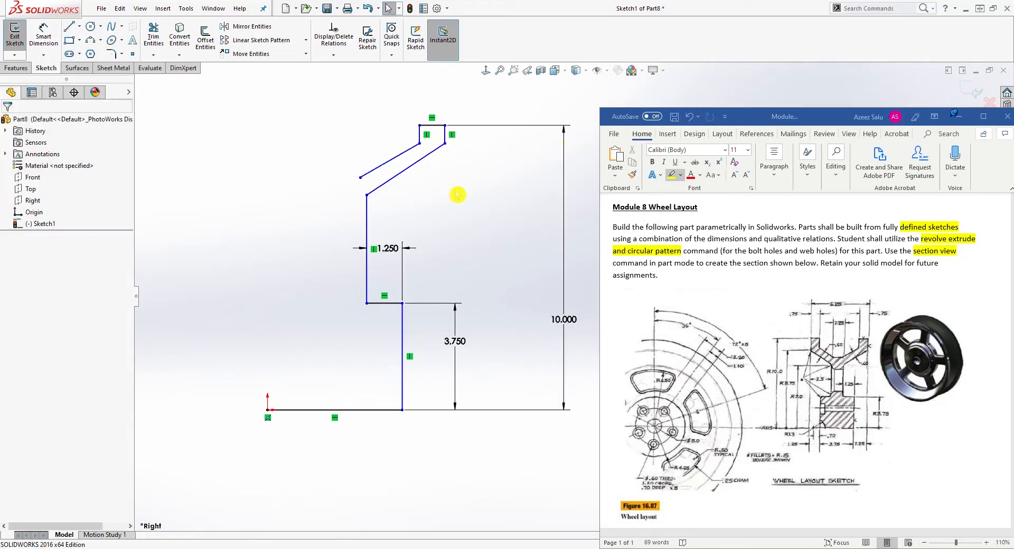
# Add a Parallel relation between the new angled line and the original angled line.
pyautogui.click(396, 159)
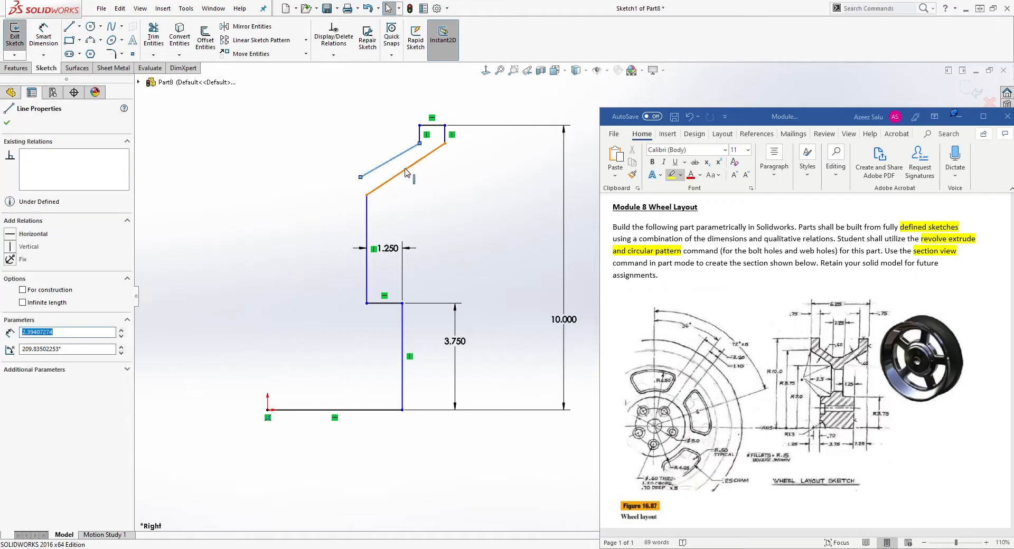
pyautogui.keyDown('ctrl'); pyautogui.click(405, 173); pyautogui.keyUp('ctrl')
pyautogui.click(14, 346)
pyautogui.press('Escape')
pyautogui.scroll(-1, 468, 137)
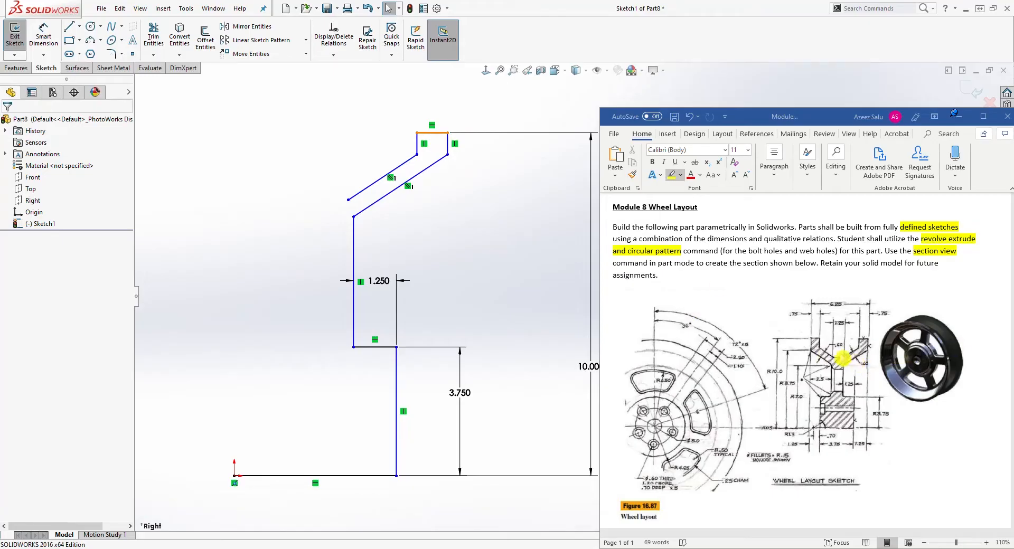
# Dimension the perpendicular distance between the two parallel angled lines as 0.6 in.
pyautogui.click(44, 35)
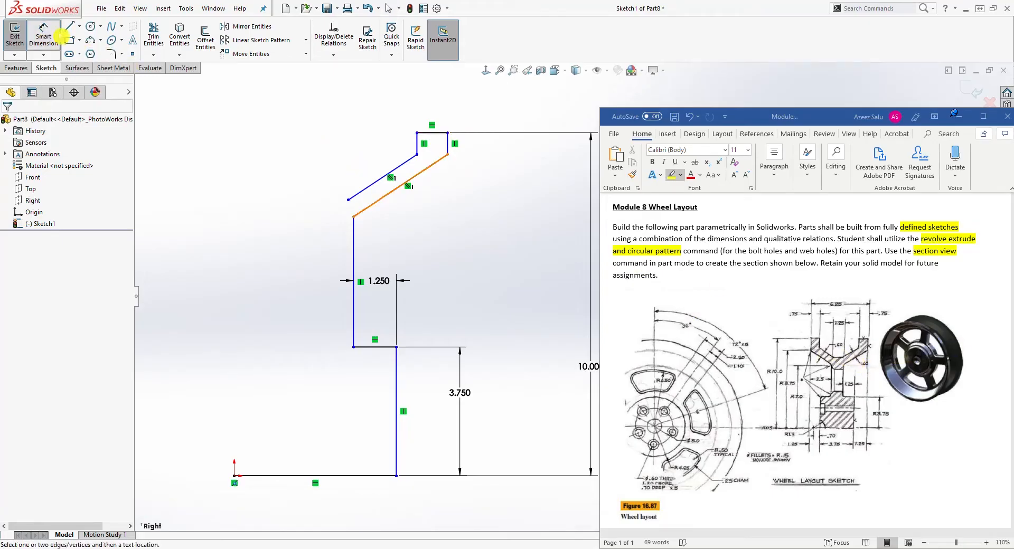
pyautogui.click(403, 166)
pyautogui.click(420, 172)
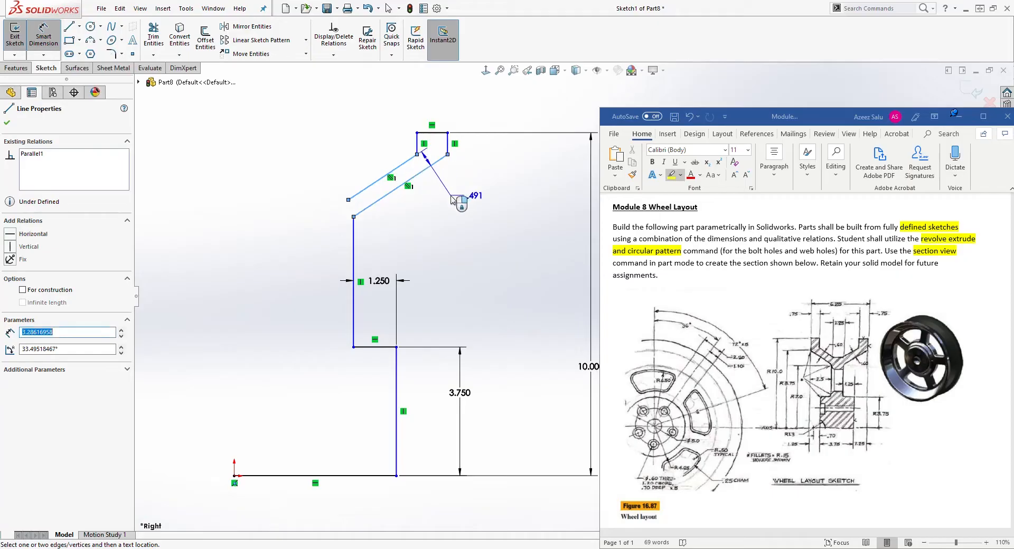
pyautogui.click(421, 218)
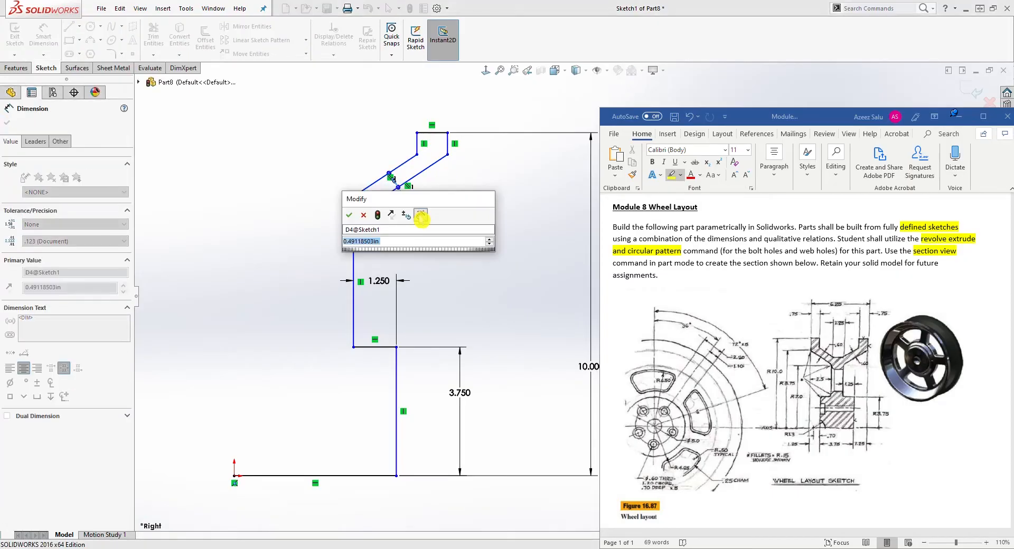
pyautogui.write('.6')
pyautogui.press('Return')
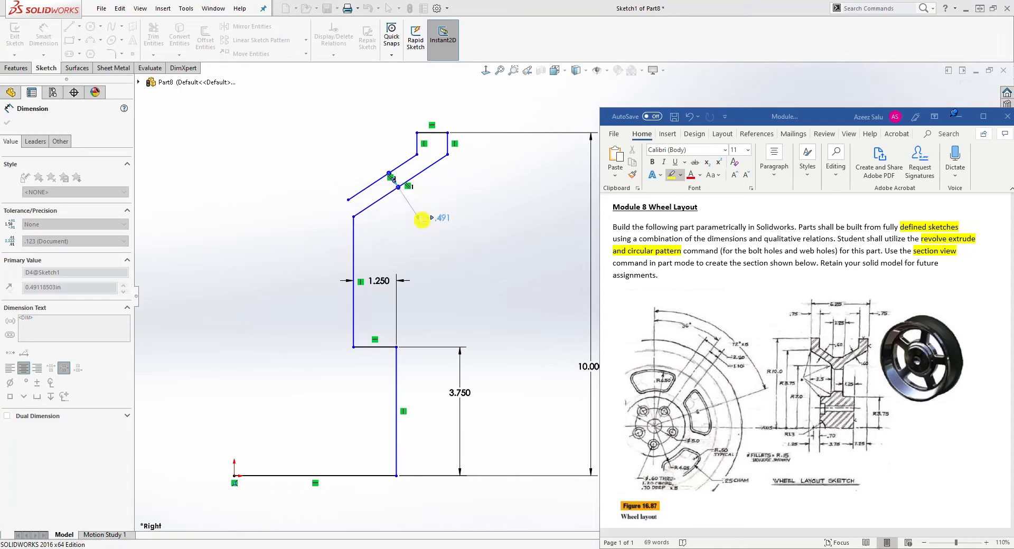
pyautogui.press('Escape')
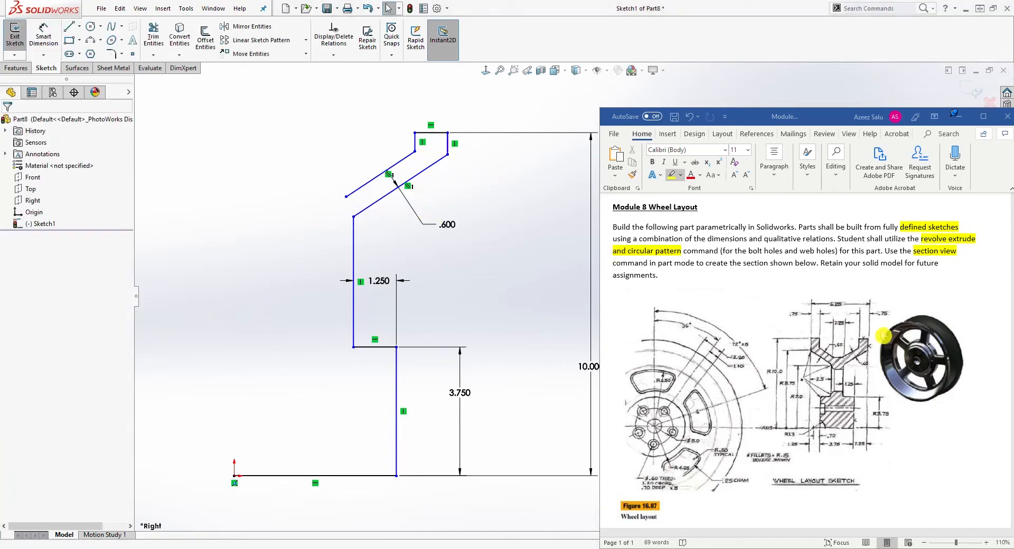
# Dimension the length of the top horizontal line as 0.75 in.
pyautogui.moveTo(497, 249); pyautogui.dragTo(492, 209, button='right')
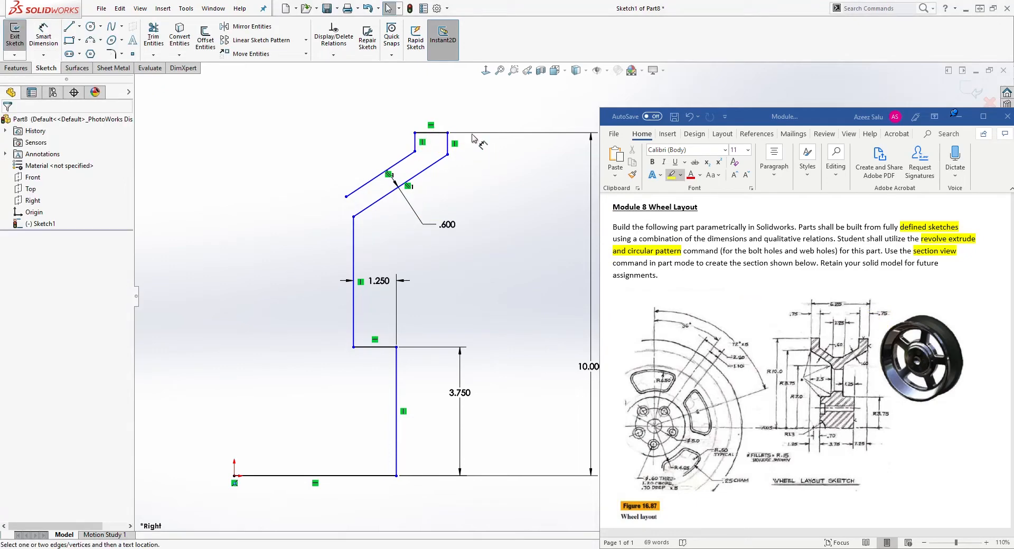
pyautogui.click(438, 139)
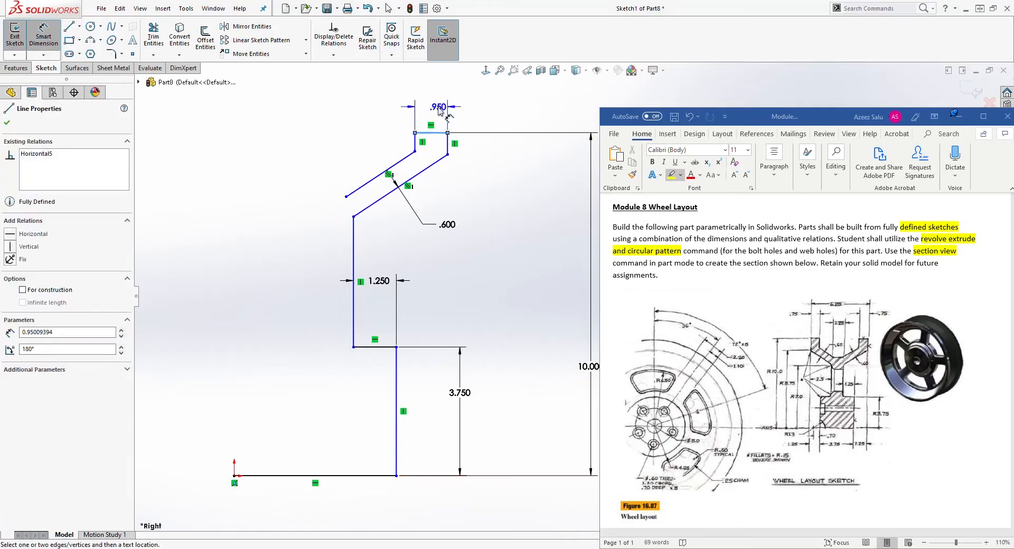
pyautogui.click(444, 108)
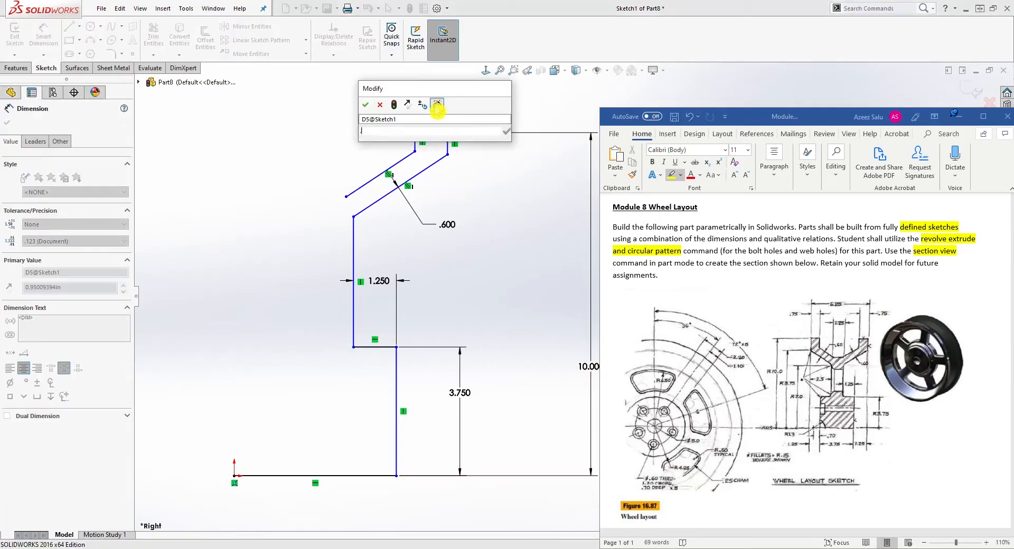
pyautogui.write('.75')
pyautogui.press('Return')
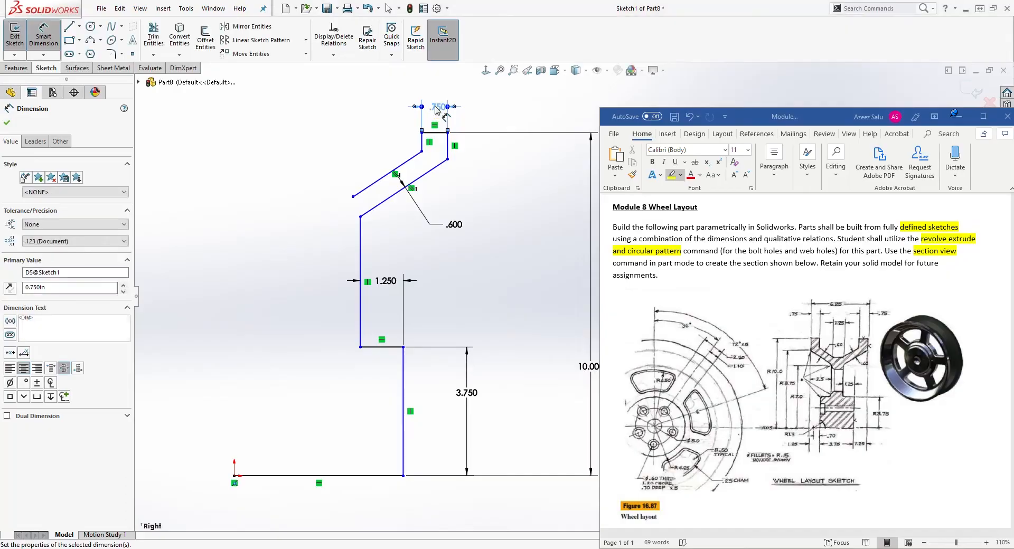
pyautogui.press('Escape')
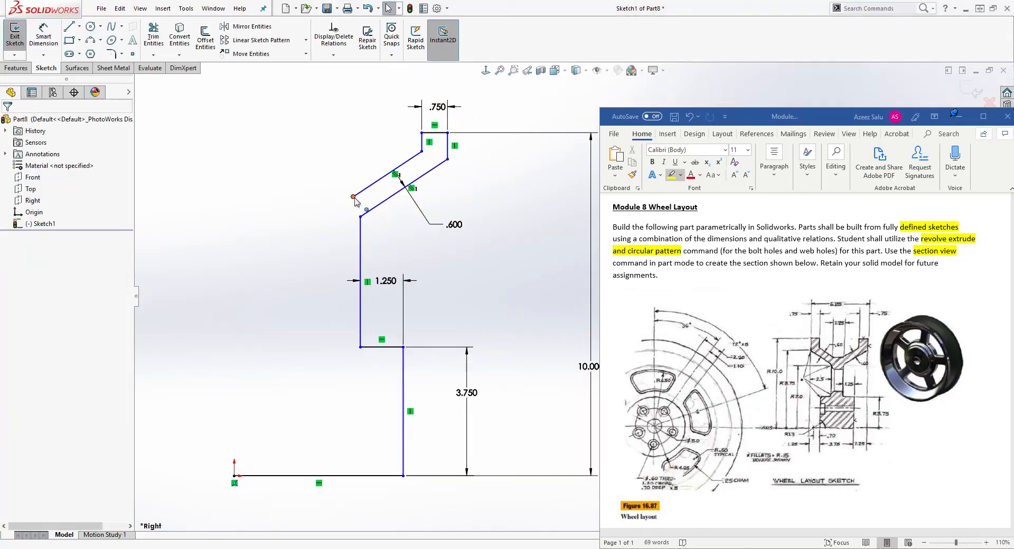
# Extend the inner angled line's end, then sketch a horizontal, angled, vertical, horizontal and short vertical line continuing leftward.
pyautogui.moveTo(353, 197); pyautogui.dragTo(344, 206)
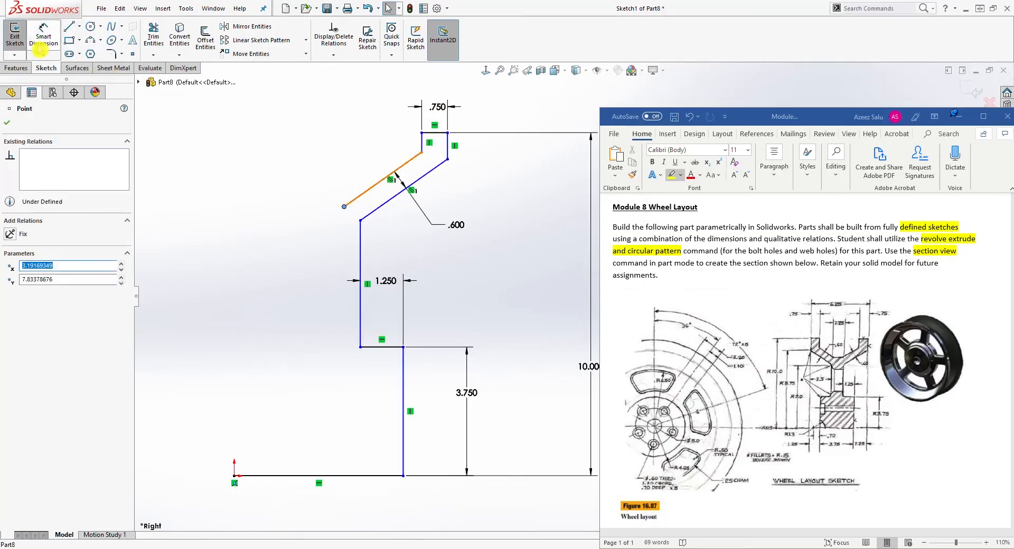
pyautogui.click(68, 25)
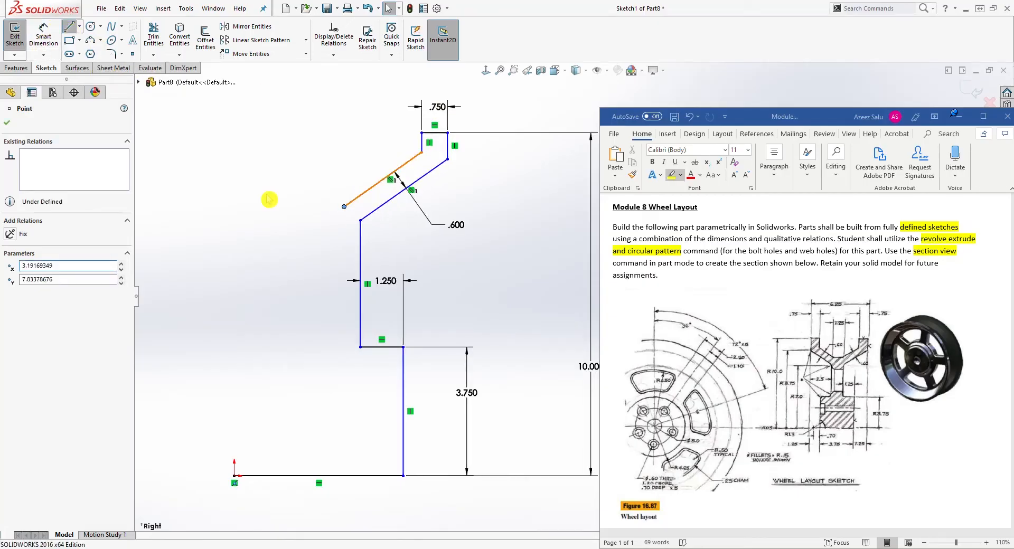
pyautogui.click(344, 206)
pyautogui.click(316, 206)
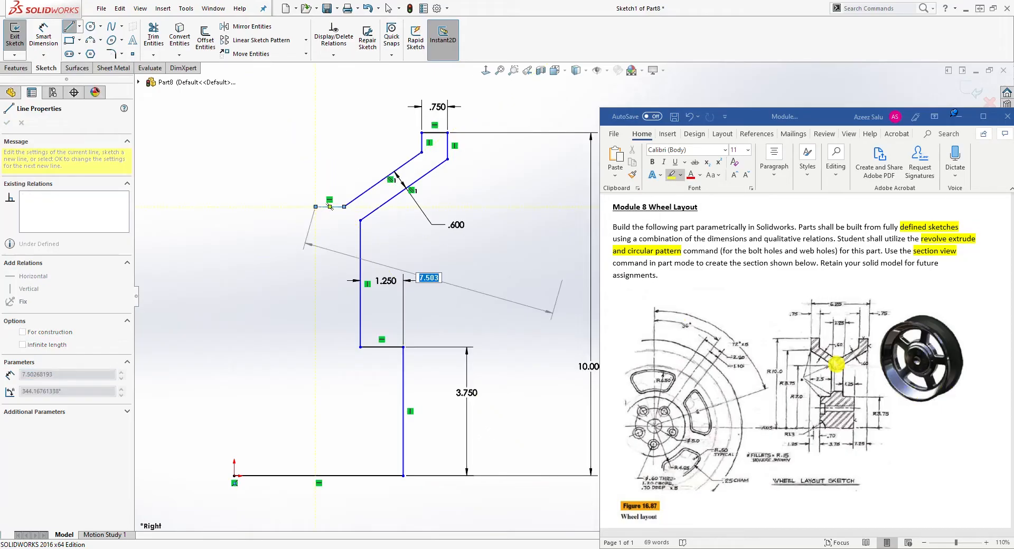
pyautogui.click(256, 165)
pyautogui.click(255, 137)
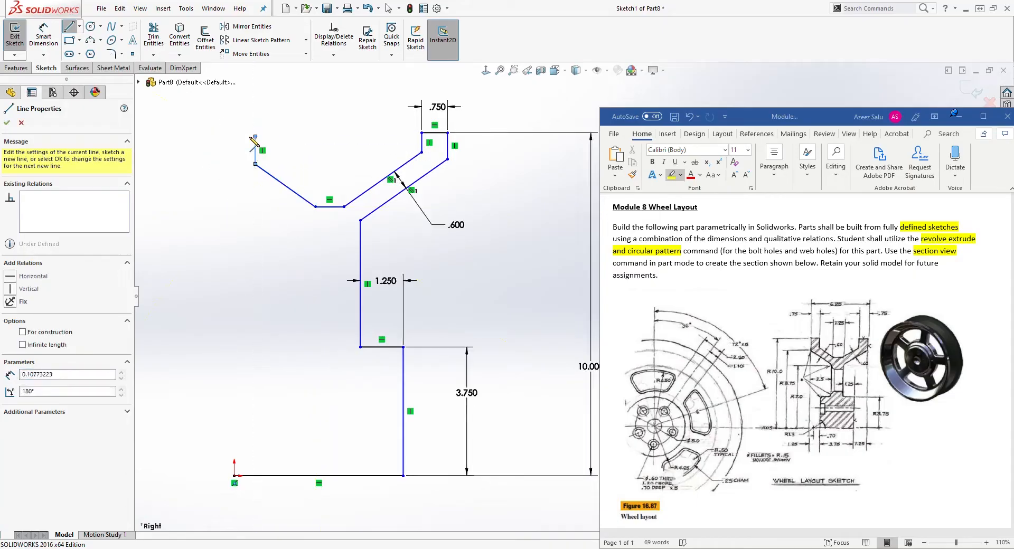
pyautogui.click(222, 136)
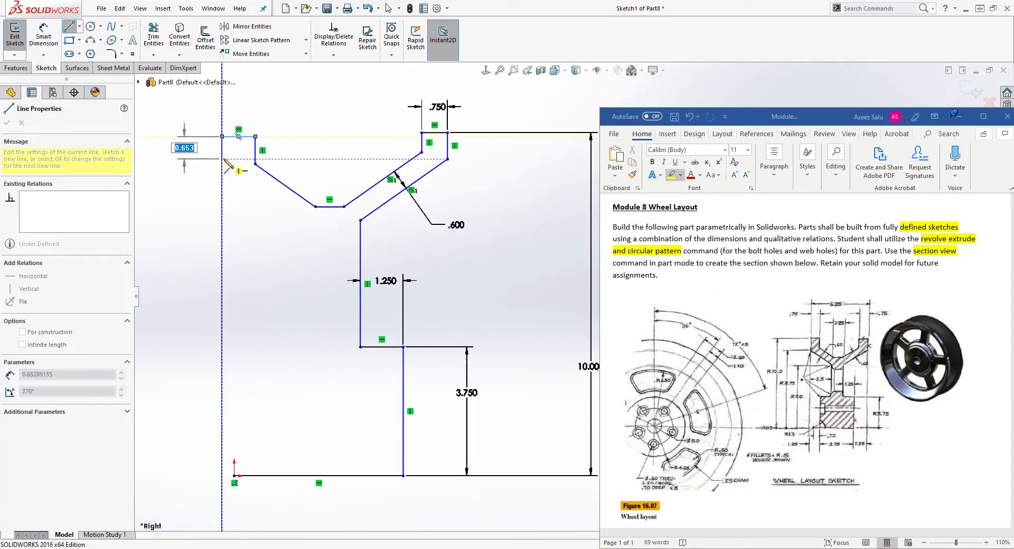
pyautogui.click(222, 164)
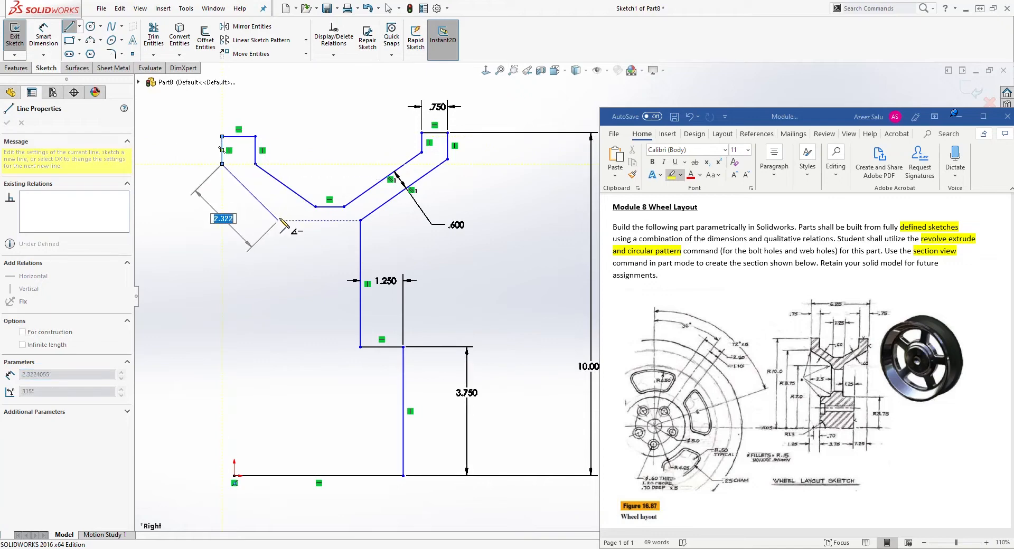
pyautogui.press('Escape')
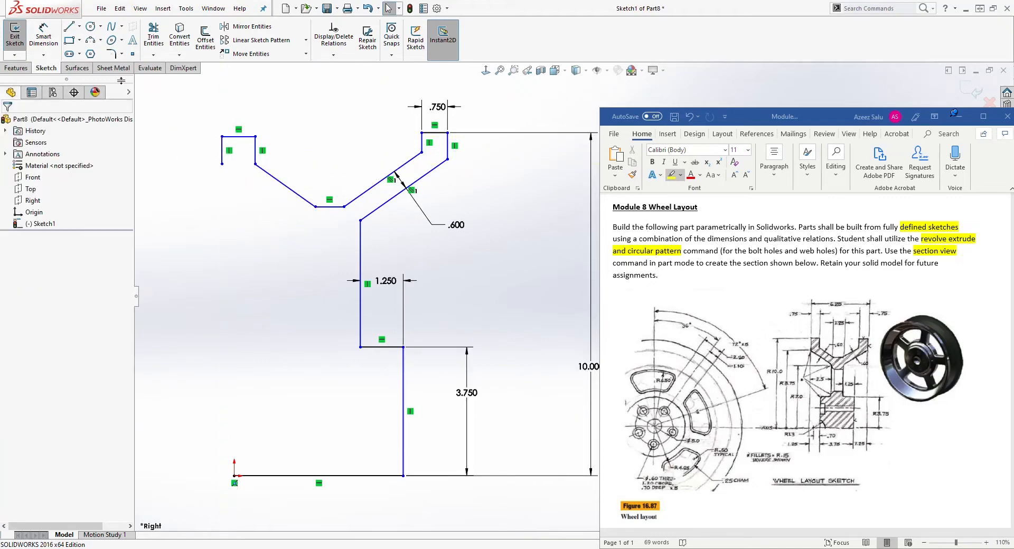
# Sketch an angled line from the lower end of the left vertical line down toward the right.
pyautogui.click(68, 26)
pyautogui.click(221, 164)
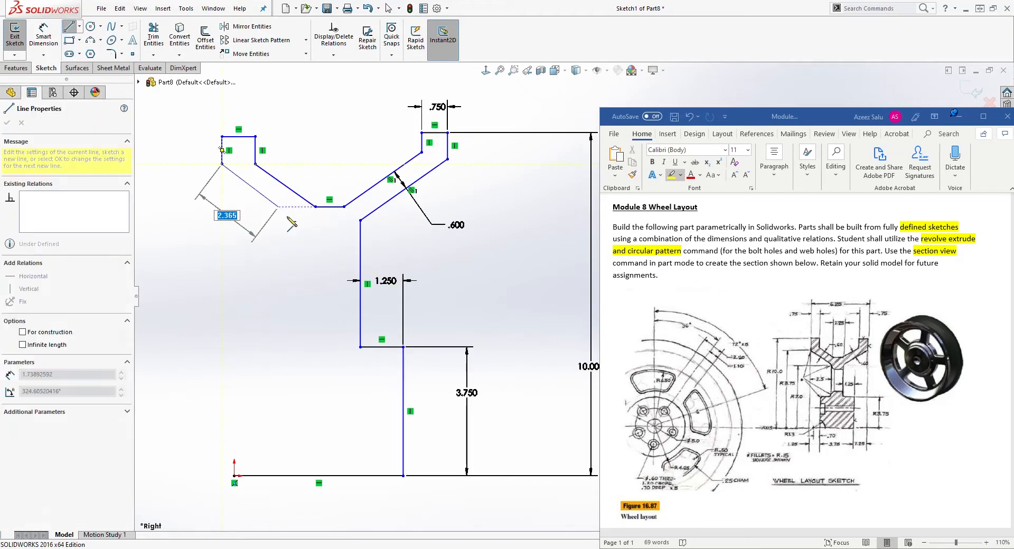
pyautogui.click(289, 221)
pyautogui.press('Escape')
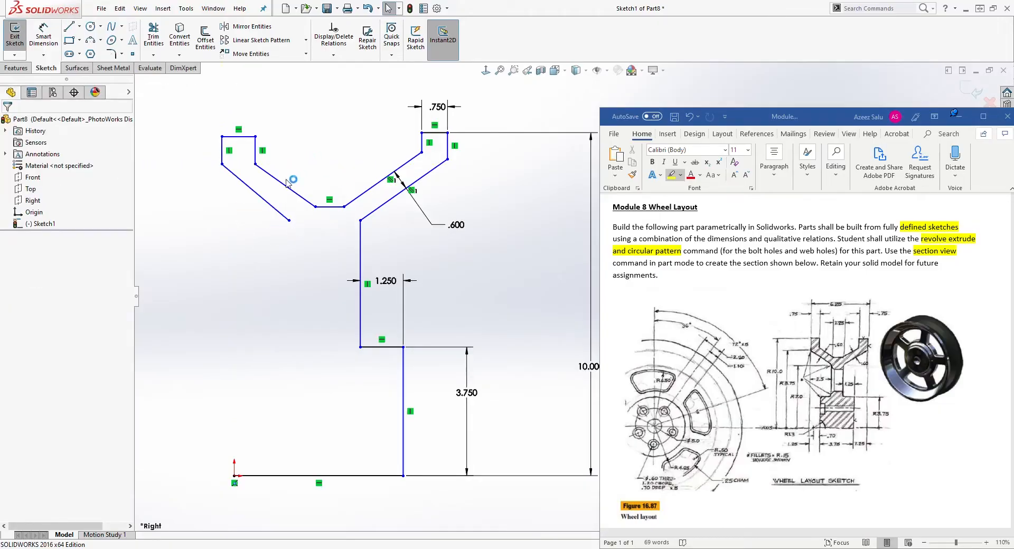
# Add a Parallel relation between the two angled lines on the left side.
pyautogui.keyDown('ctrl'); pyautogui.click(266, 198); pyautogui.keyUp('ctrl')
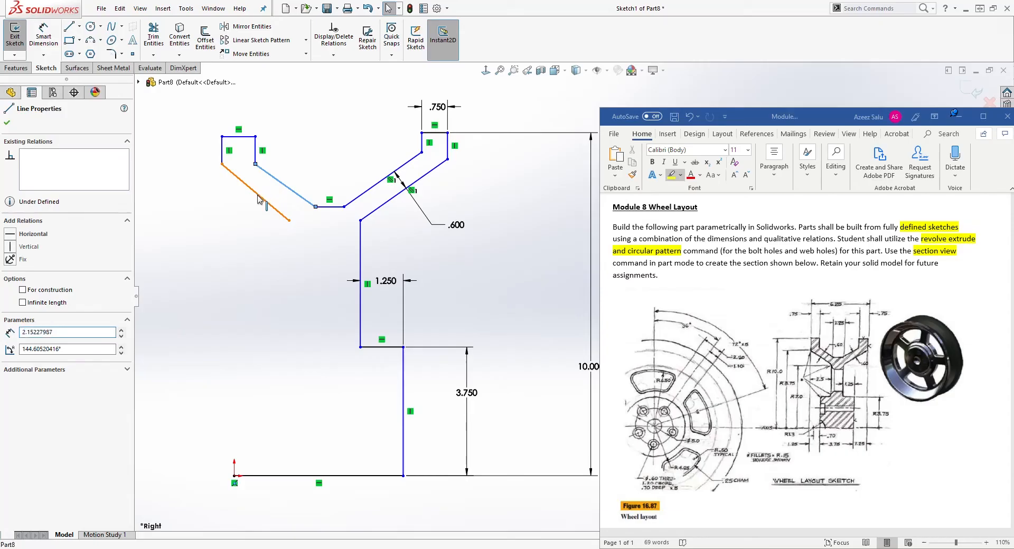
pyautogui.click(9, 344)
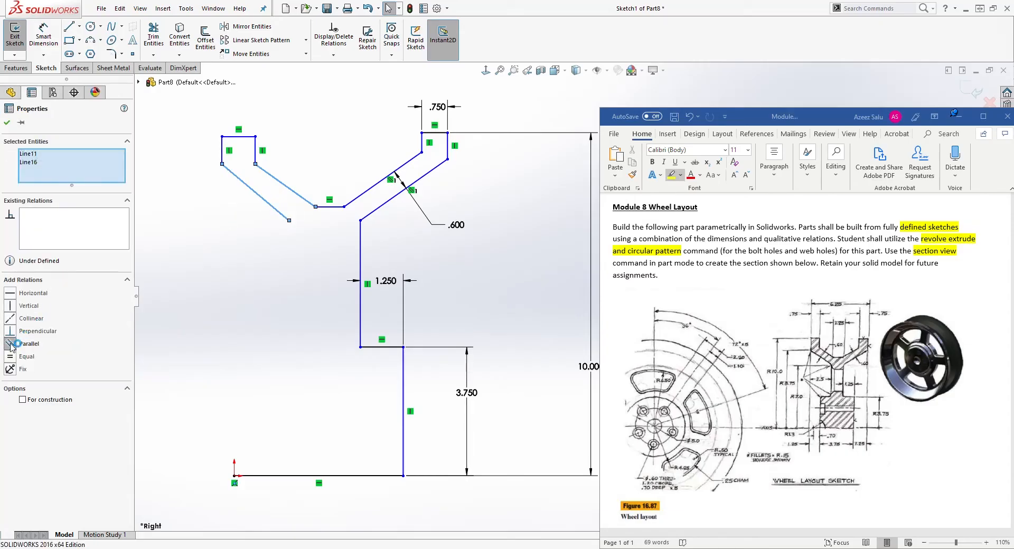
pyautogui.click(225, 250)
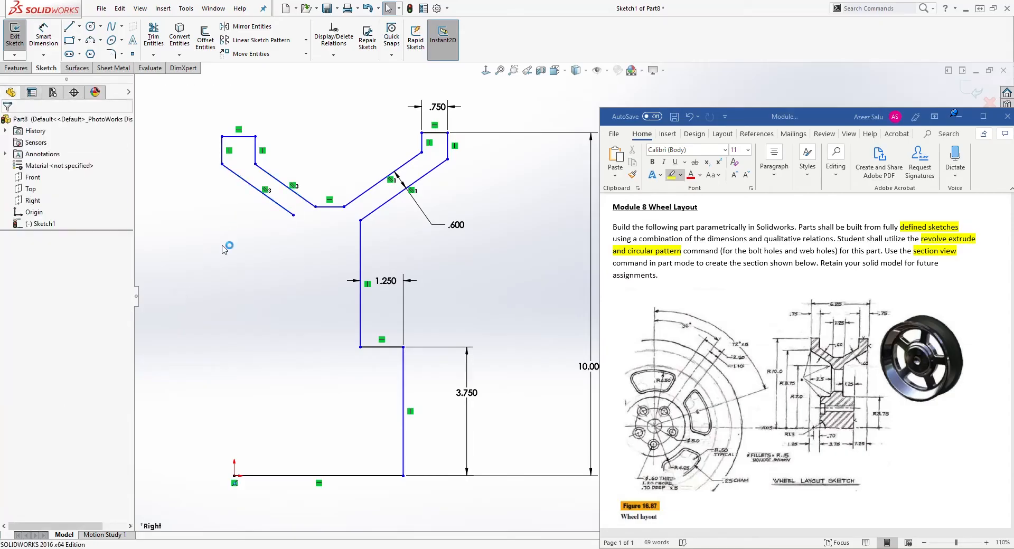
# Add a Horizontal relation between the top inner vertices of the left and right top lines.
pyautogui.click(257, 137)
pyautogui.keyDown('ctrl'); pyautogui.click(422, 134); pyautogui.keyUp('ctrl')
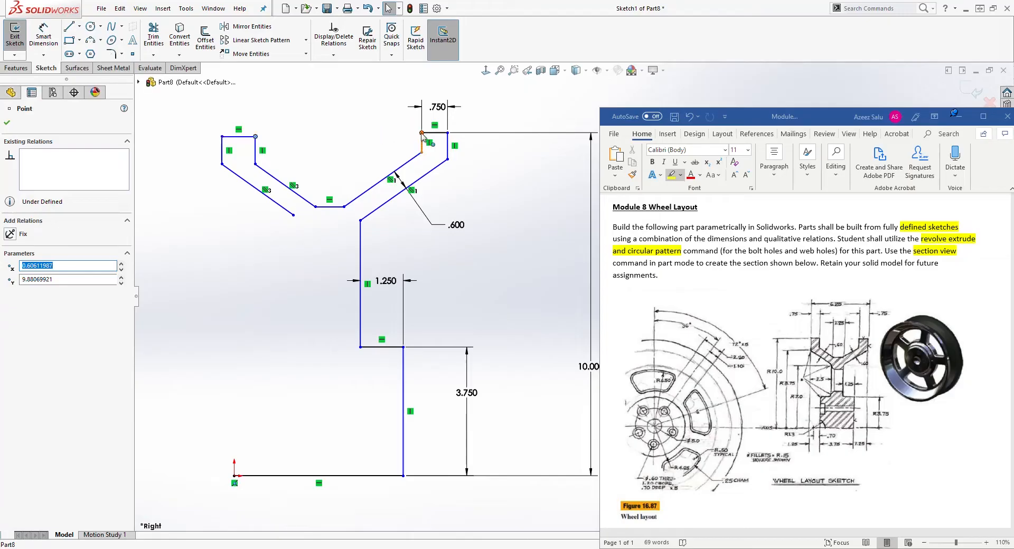
pyautogui.click(22, 292)
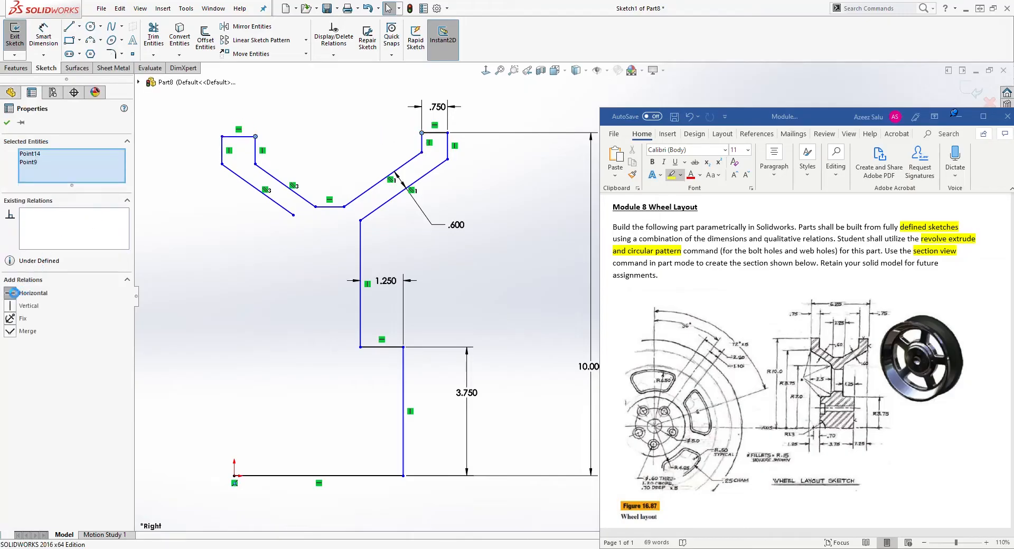
pyautogui.click(274, 159)
# Dimension the top-left horizontal line's length as 0.75 in.
pyautogui.moveTo(259, 316); pyautogui.dragTo(255, 278, button='right')
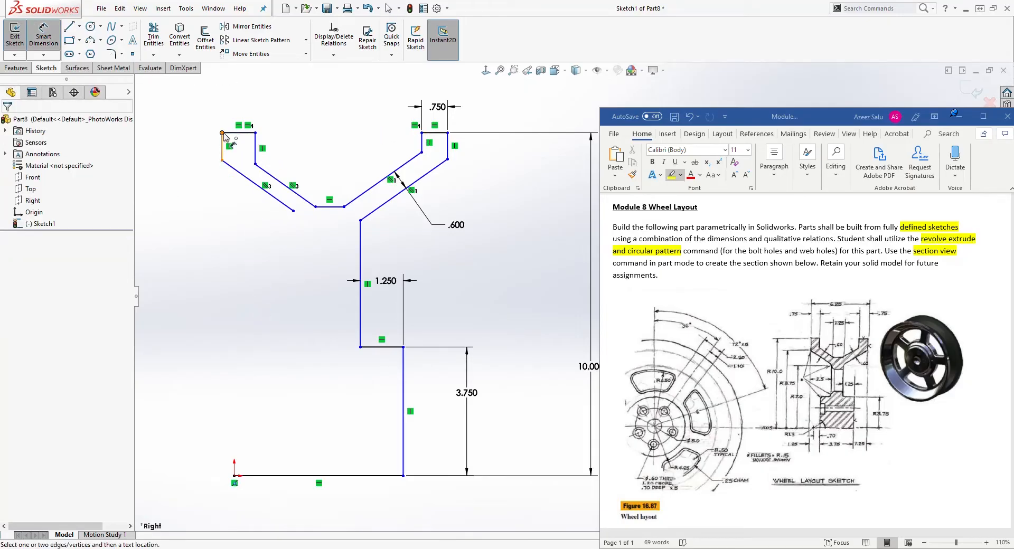
pyautogui.click(238, 137)
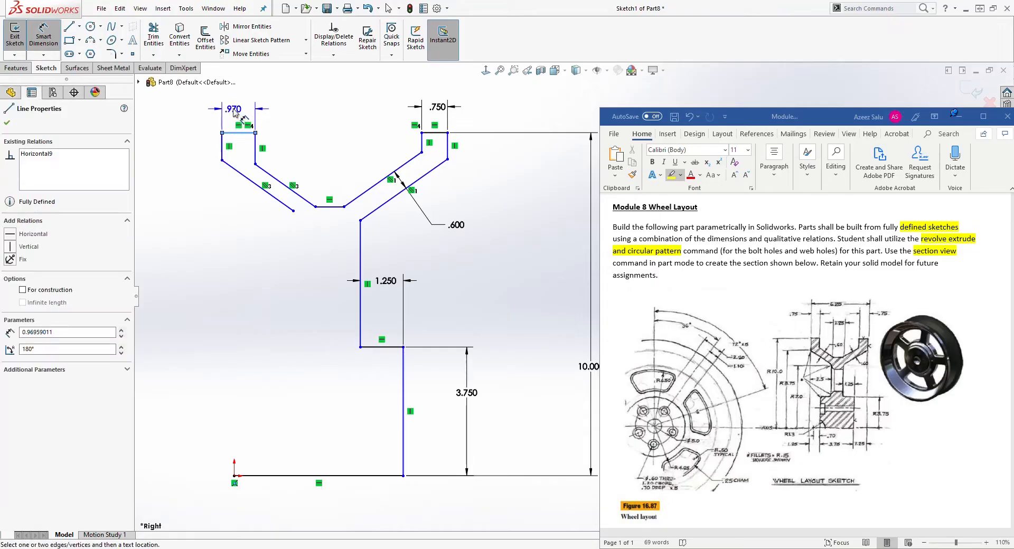
pyautogui.click(236, 113)
pyautogui.write('.7')
pyautogui.press('Return')
pyautogui.press('Escape')
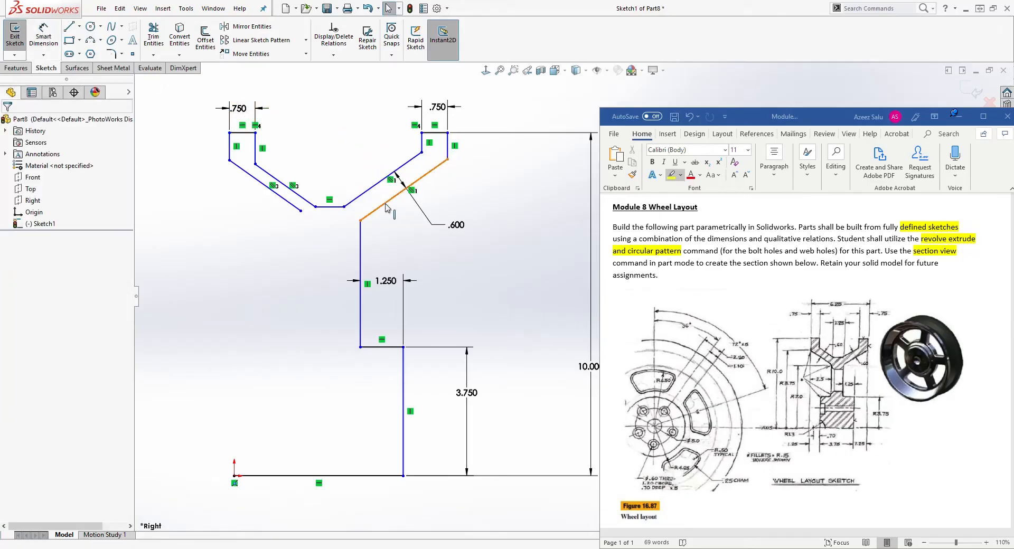
# Dimension the overall width between the outer left and right vertical lines as 6.25 in.
pyautogui.press('d')
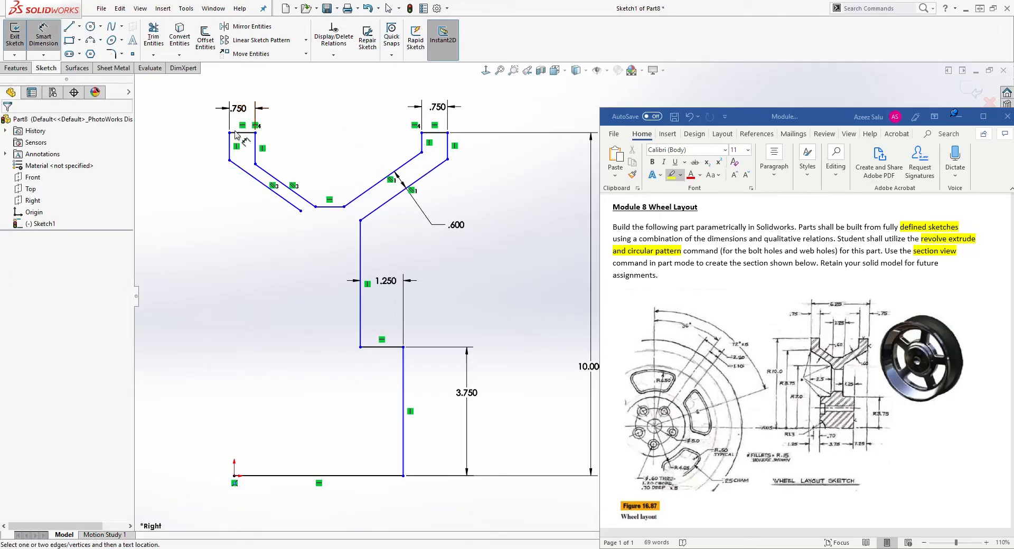
pyautogui.click(231, 145)
pyautogui.click(449, 144)
pyautogui.click(422, 78)
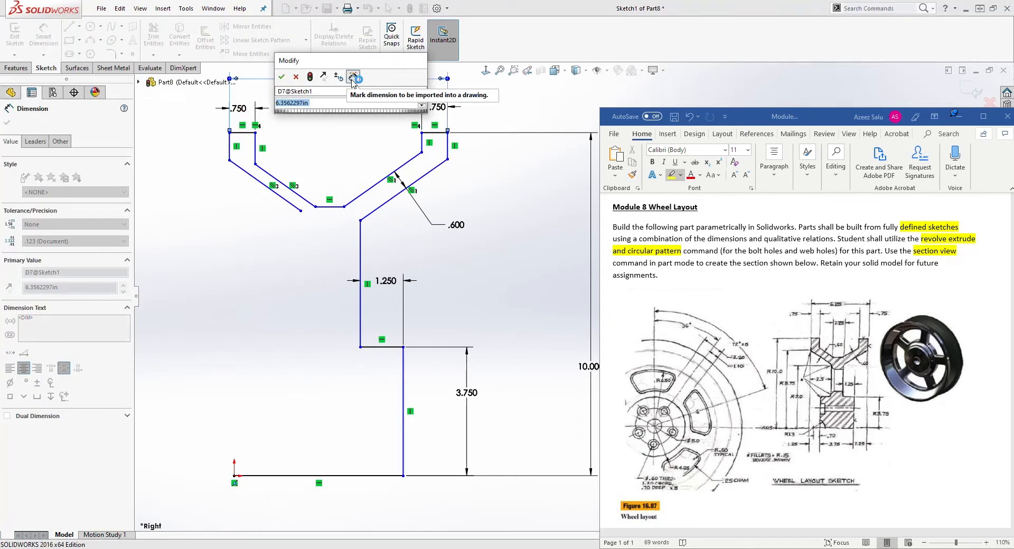
pyautogui.press('Return')
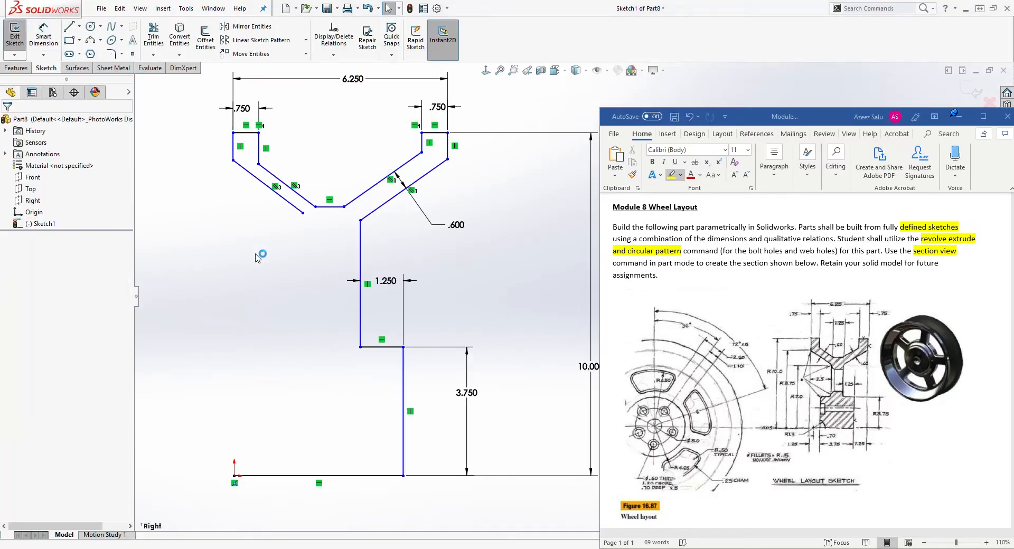
# Dimension the perpendicular distance between the two left parallel angled lines as 0.6 in.
pyautogui.moveTo(257, 213); pyautogui.dragTo(257, 187, button='right')
pyautogui.click(284, 186)
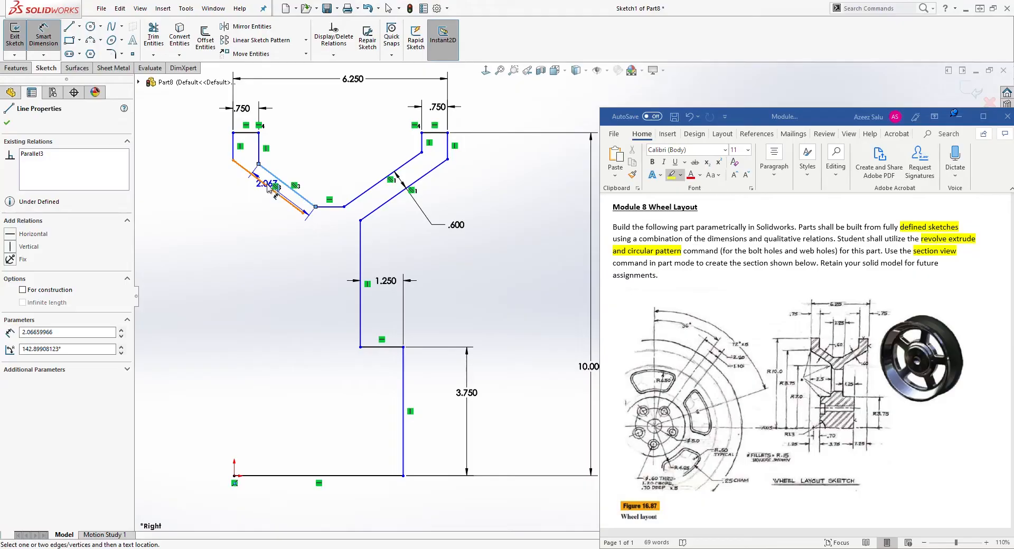
pyautogui.click(253, 200)
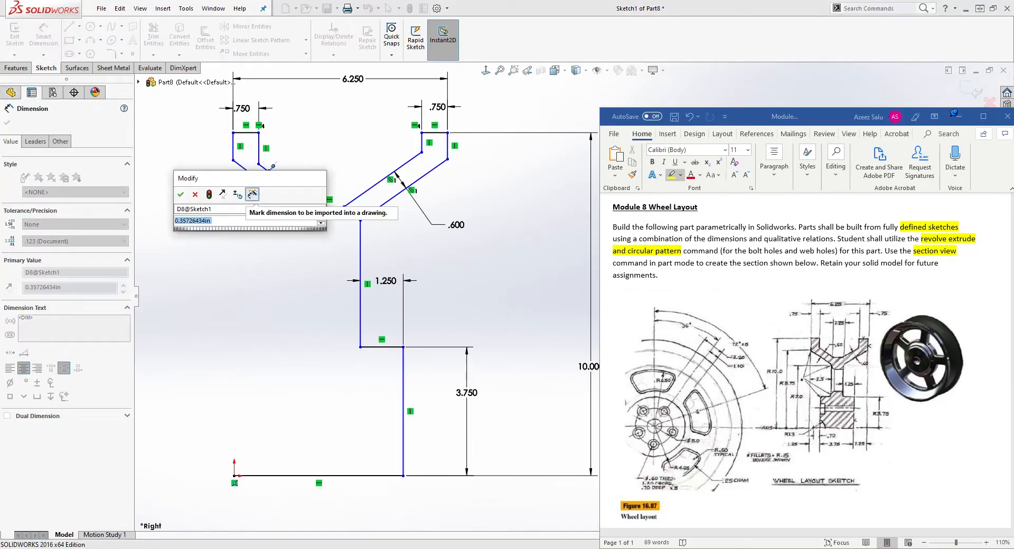
pyautogui.write('.6')
pyautogui.press('Return')
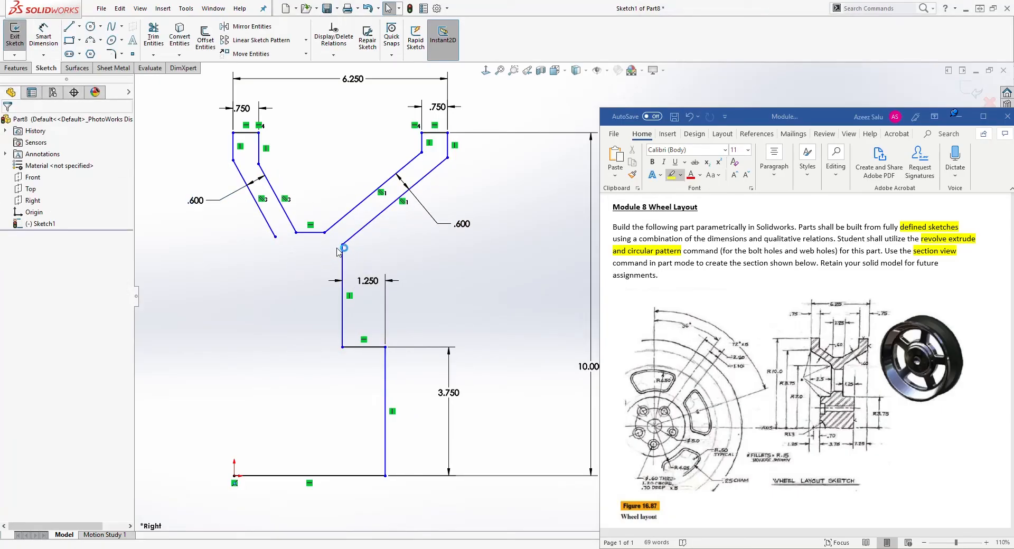
# Adjust the right arm's lower vertex and add a Horizontal relation between the inner bend vertices of the left and right arms.
pyautogui.moveTo(343, 245); pyautogui.dragTo(355, 244)
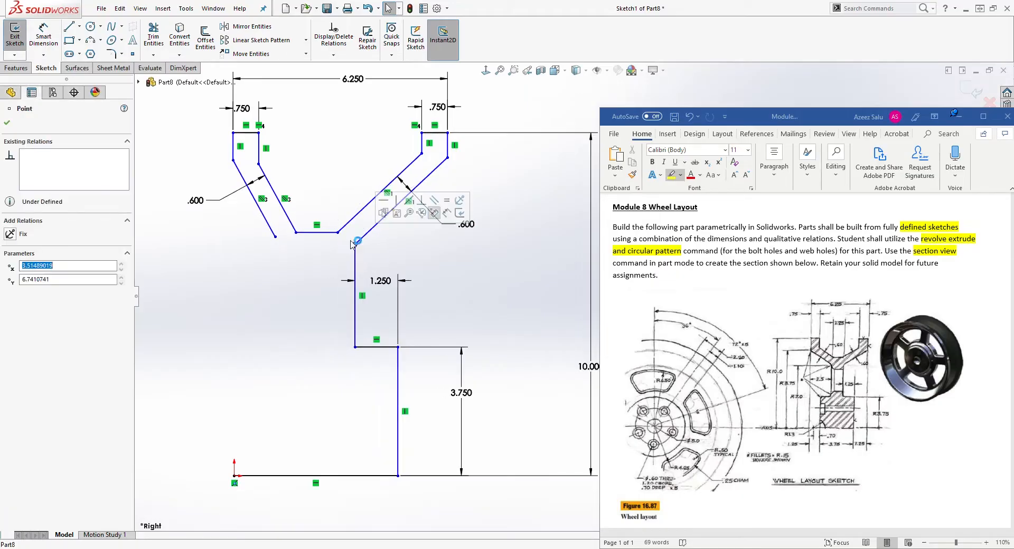
pyautogui.click(421, 154)
pyautogui.keyDown('ctrl'); pyautogui.click(258, 164); pyautogui.keyUp('ctrl')
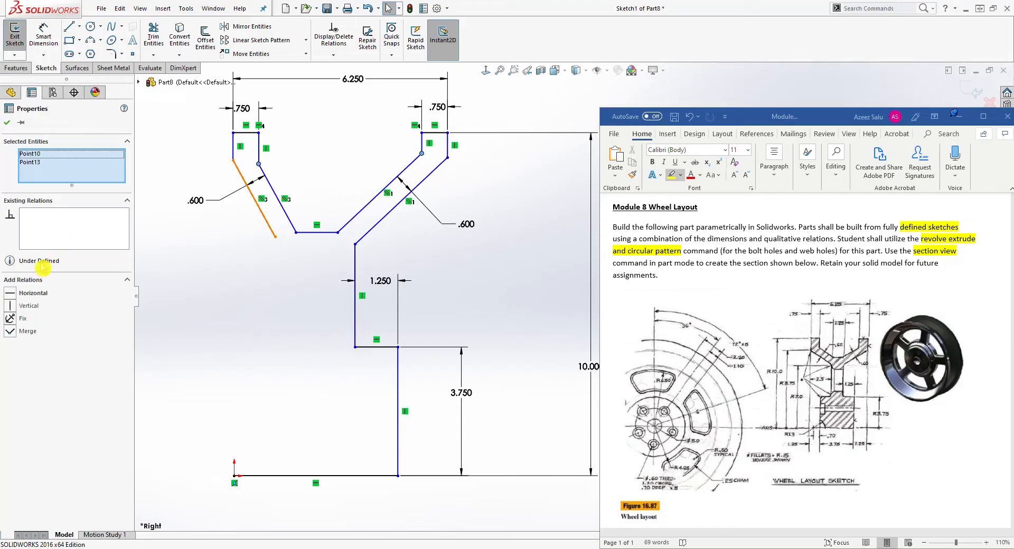
pyautogui.click(16, 295)
pyautogui.click(152, 235)
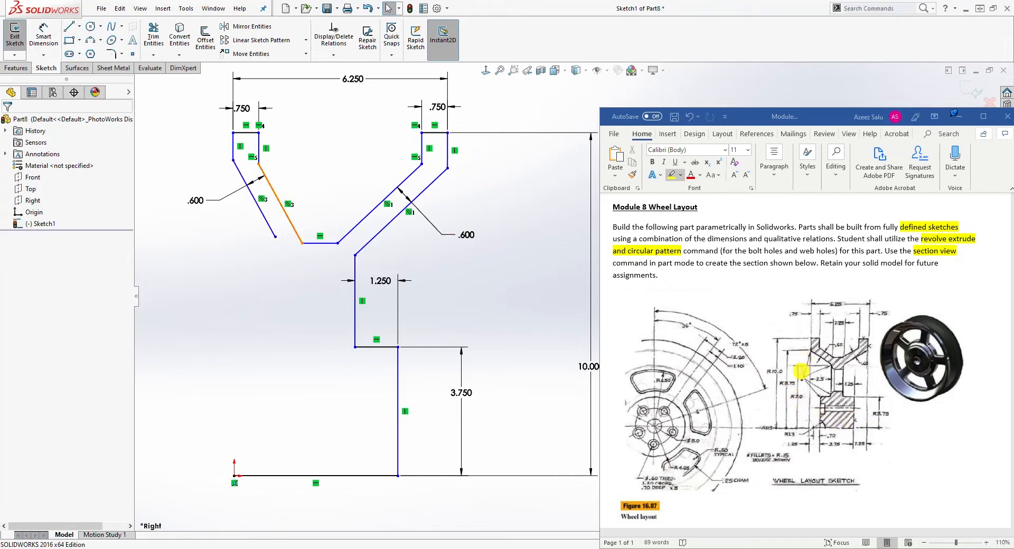
# Dimension the vertical distance from the bottom line to the left arm's outer bend vertex as 8.75 in.
pyautogui.moveTo(260, 354); pyautogui.dragTo(260, 332, button='right')
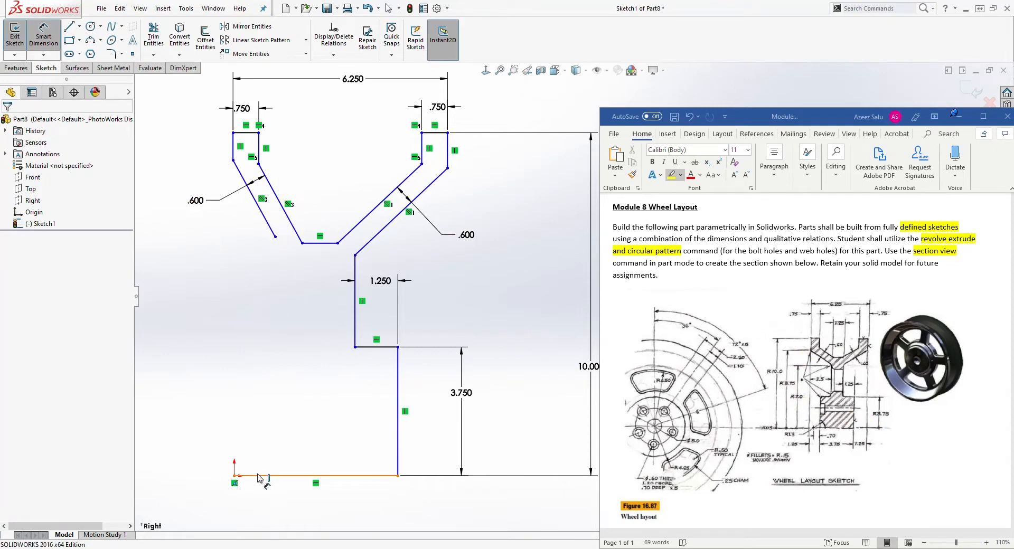
pyautogui.click(259, 476)
pyautogui.click(233, 160)
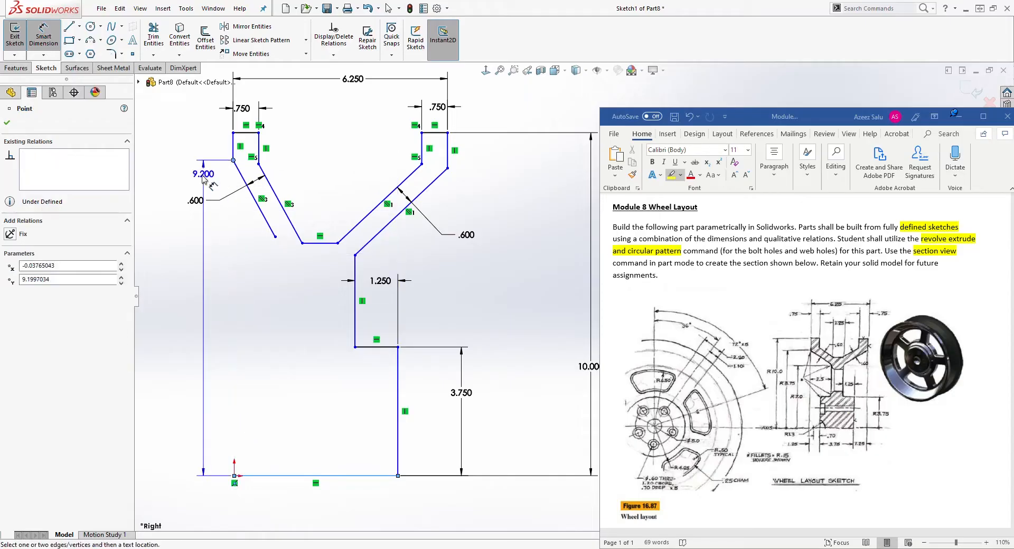
pyautogui.click(156, 224)
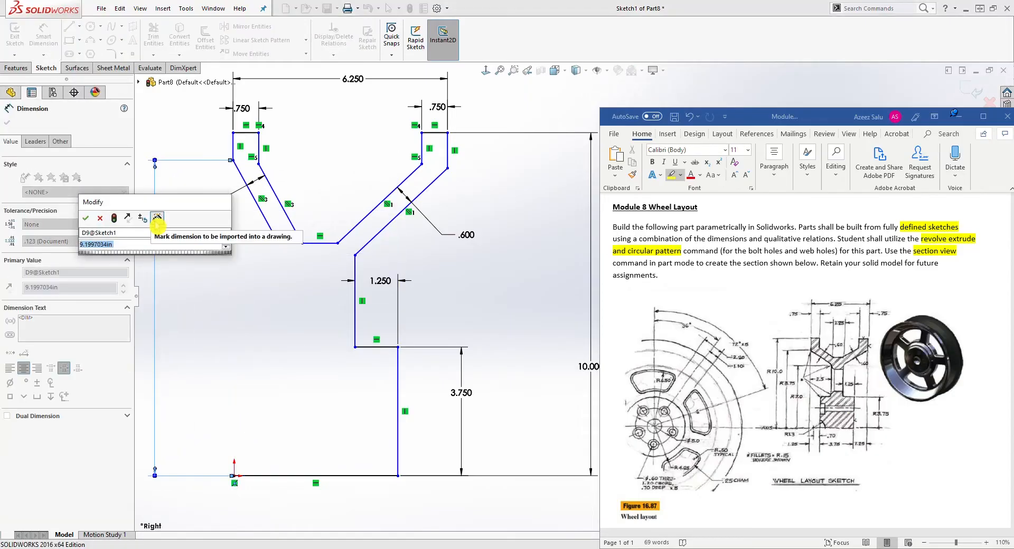
pyautogui.write('8.75')
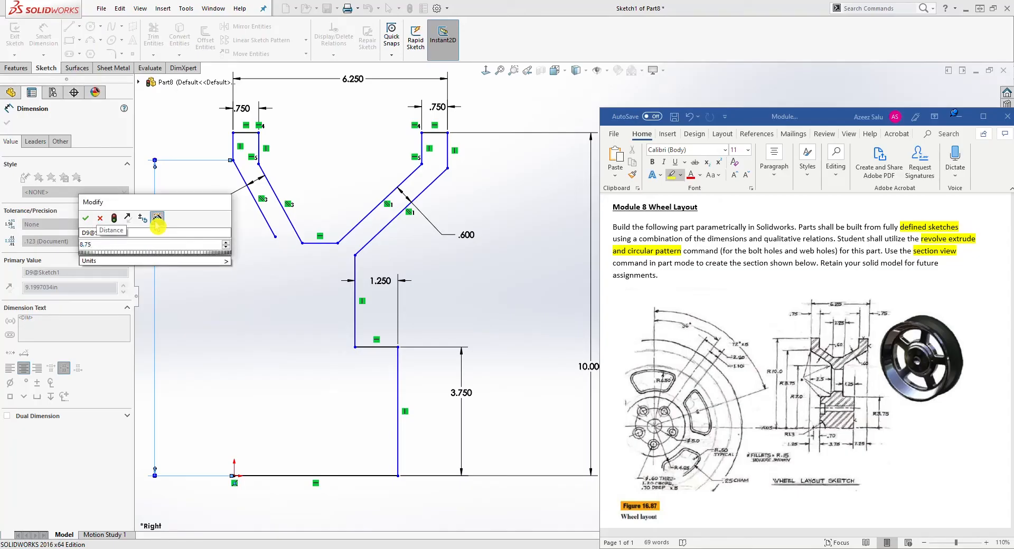
pyautogui.press('Return')
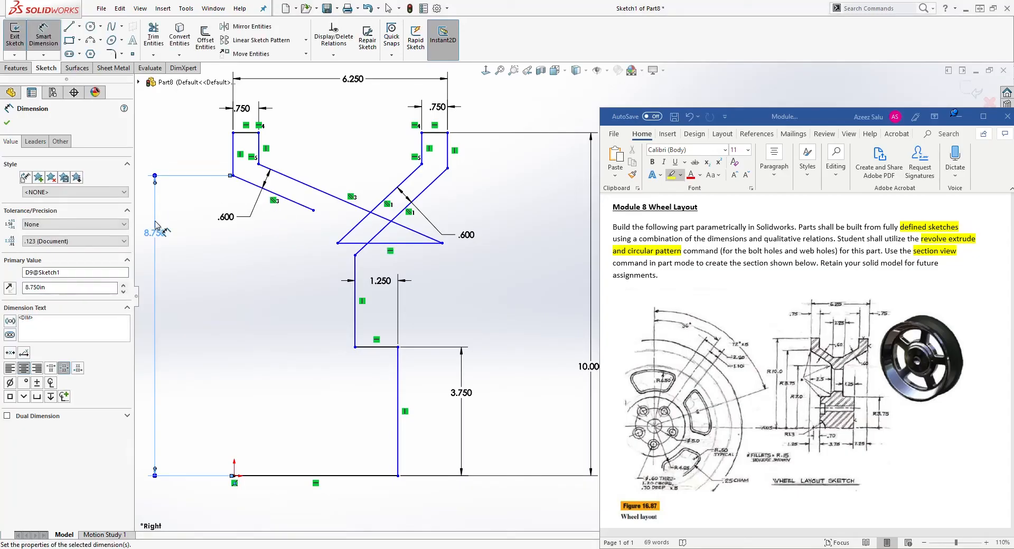
pyautogui.press('Escape')
# Drag the distorted vertex back into shape and add a Horizontal relation between the outer bend vertices of both arms.
pyautogui.moveTo(447, 246); pyautogui.dragTo(319, 226)
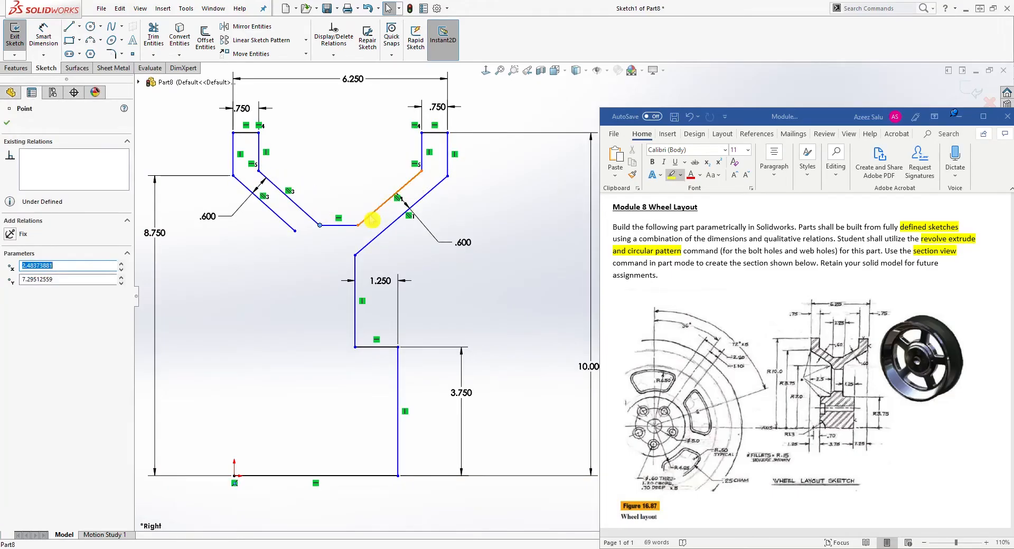
pyautogui.click(315, 227)
pyautogui.click(439, 303)
pyautogui.scroll(1, 439, 303)
pyautogui.click(468, 196)
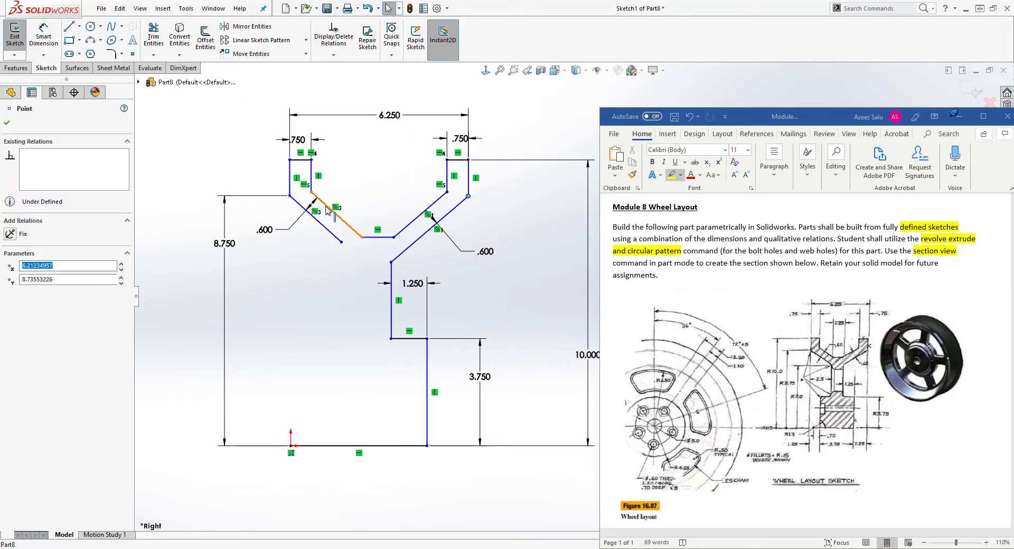
pyautogui.keyDown('ctrl'); pyautogui.click(289, 196); pyautogui.keyUp('ctrl')
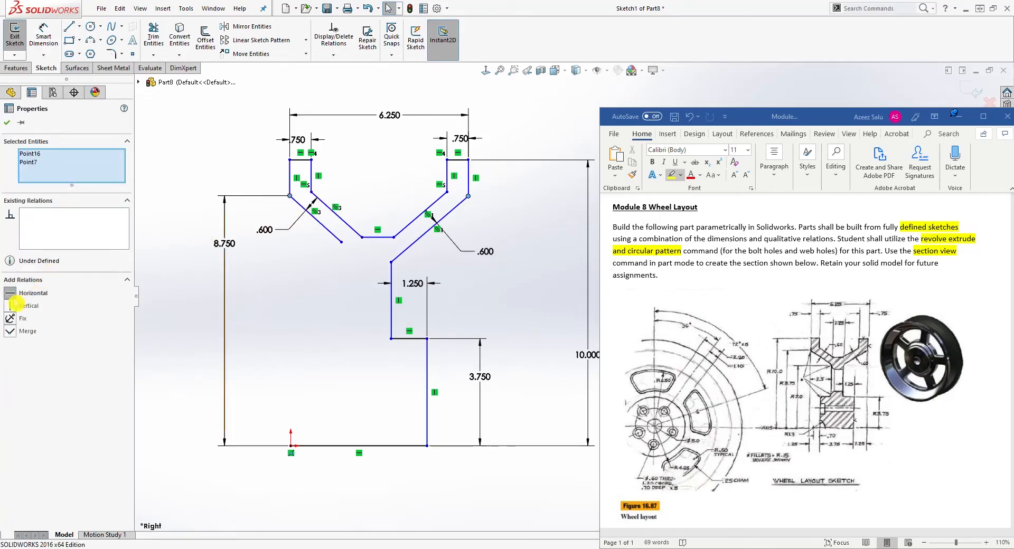
pyautogui.click(12, 293)
# Sketch lines from the left inner angled line's free end down about 2.3 in, left about 2.1 in, then down to the origin.
pyautogui.click(475, 219)
pyautogui.moveTo(447, 192); pyautogui.dragTo(445, 201)
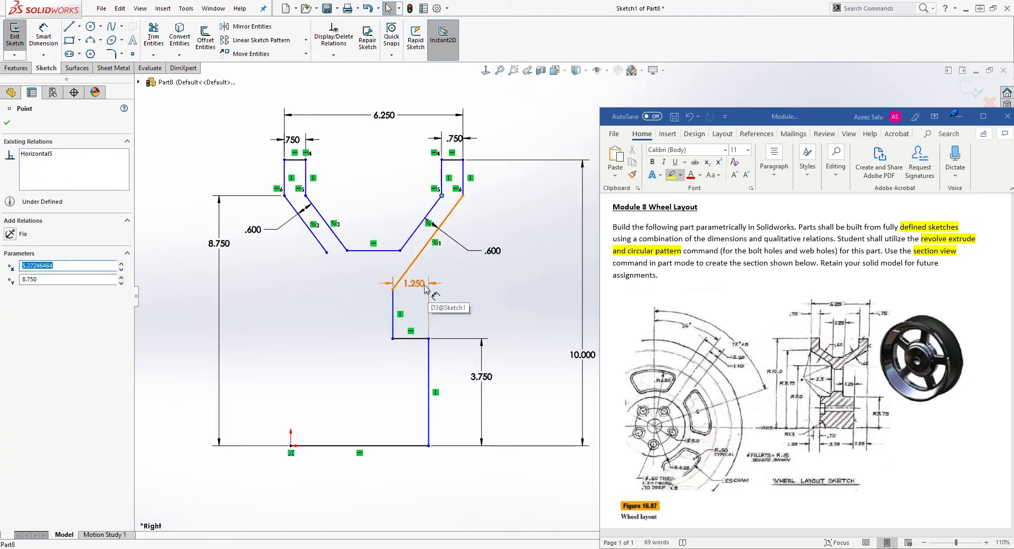
pyautogui.moveTo(338, 265); pyautogui.dragTo(349, 273)
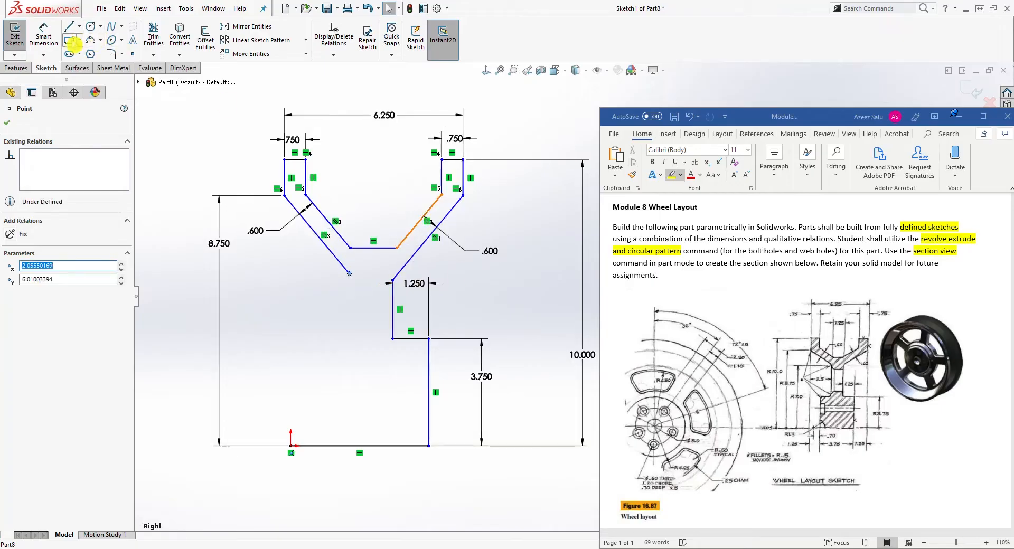
pyautogui.click(68, 26)
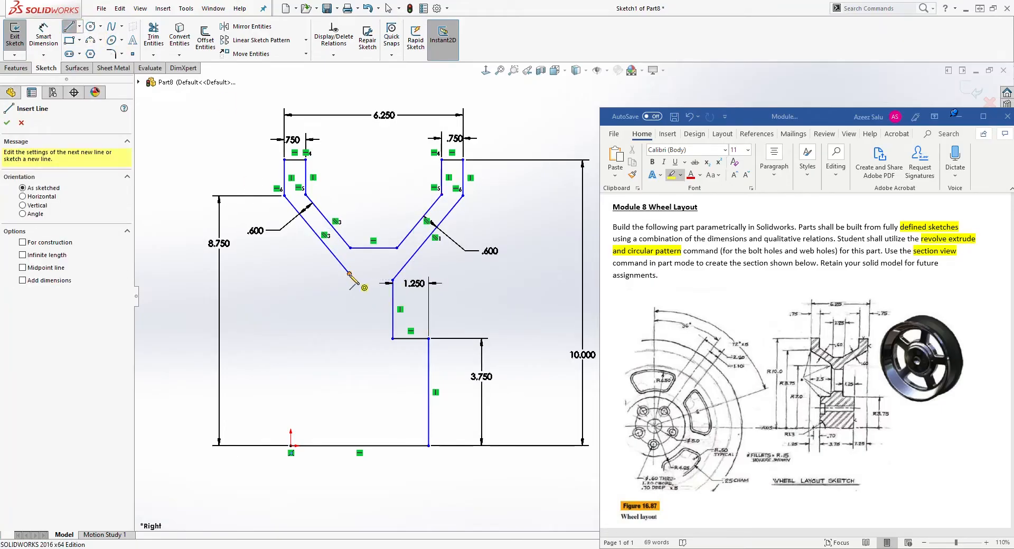
pyautogui.click(349, 274)
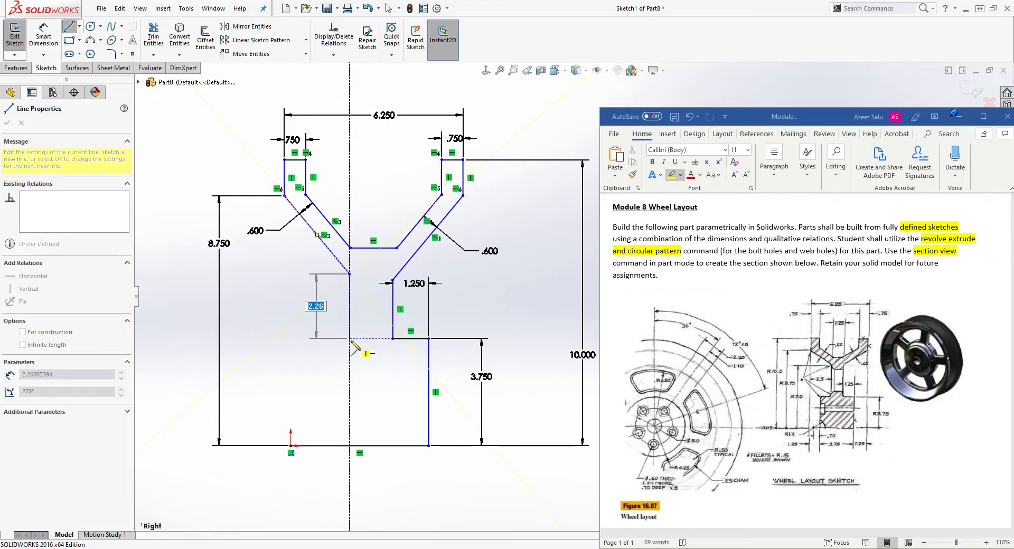
pyautogui.click(349, 339)
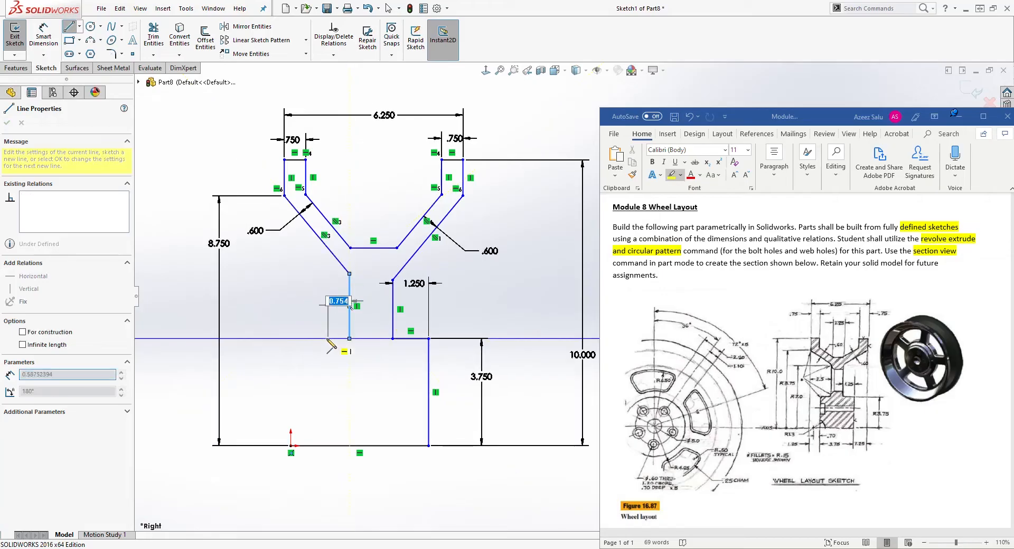
pyautogui.click(291, 338)
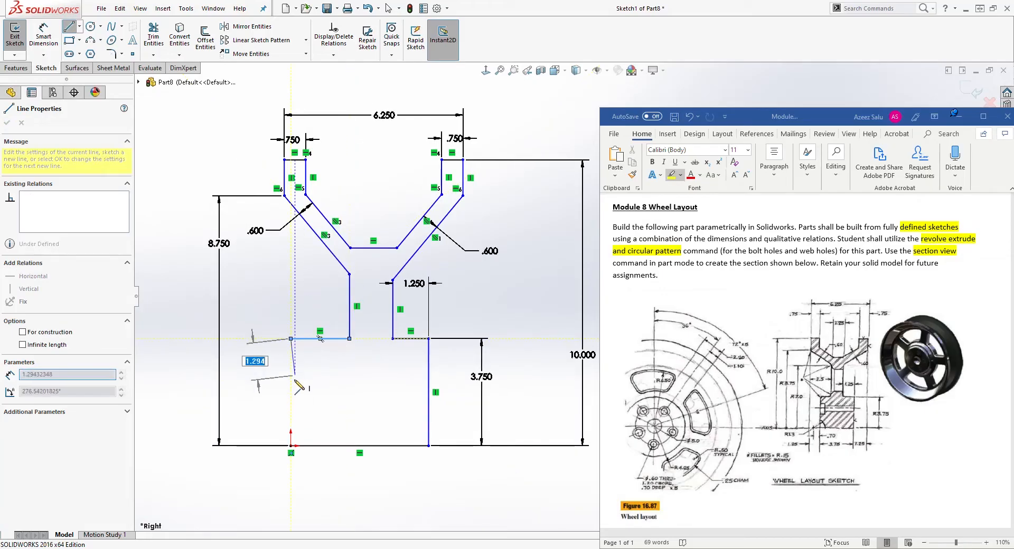
pyautogui.click(290, 445)
pyautogui.press('Escape')
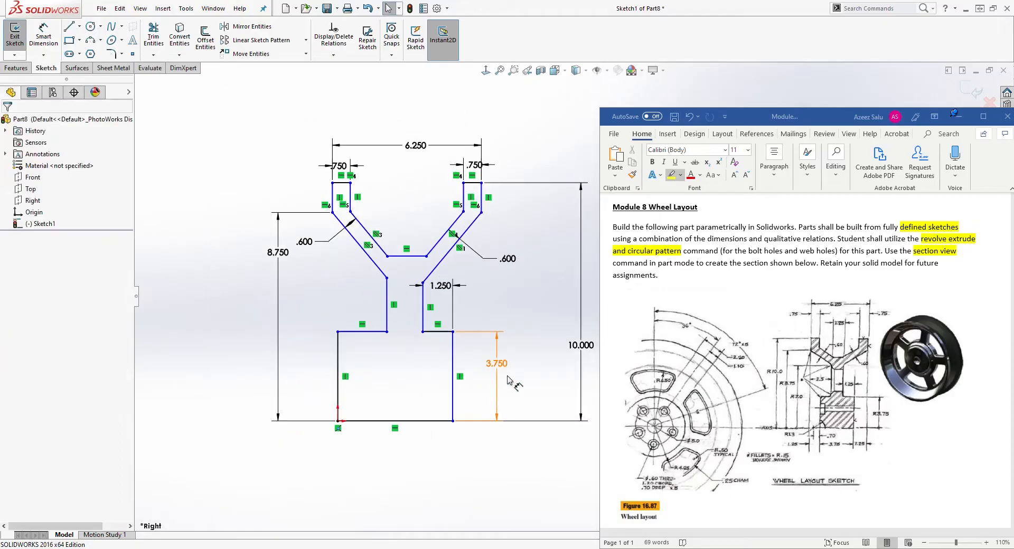
# Dimension the horizontal distance between the new inner vertical line and the left arm's outer bend vertex as 2.5 in.
pyautogui.scroll(-1, 524, 351)
pyautogui.scroll(1, 460, 294)
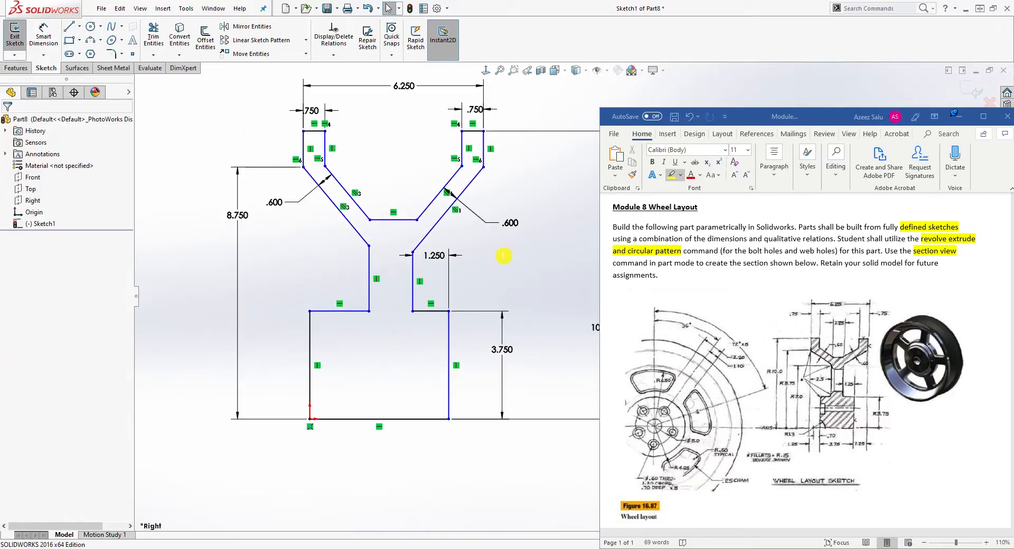
pyautogui.scroll(-1, 529, 159)
pyautogui.scroll(-1, 491, 201)
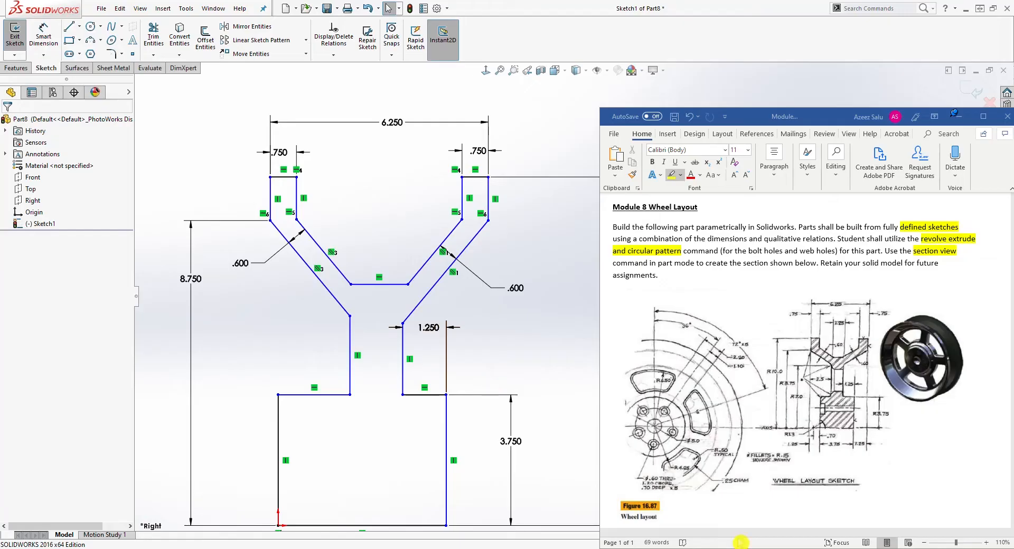
pyautogui.click(43, 36)
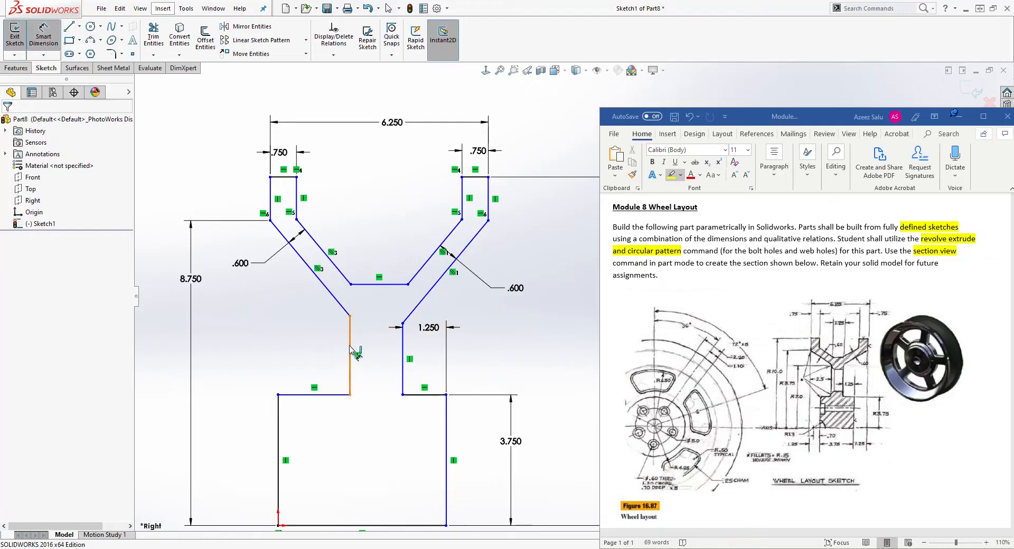
pyautogui.click(349, 350)
pyautogui.click(270, 203)
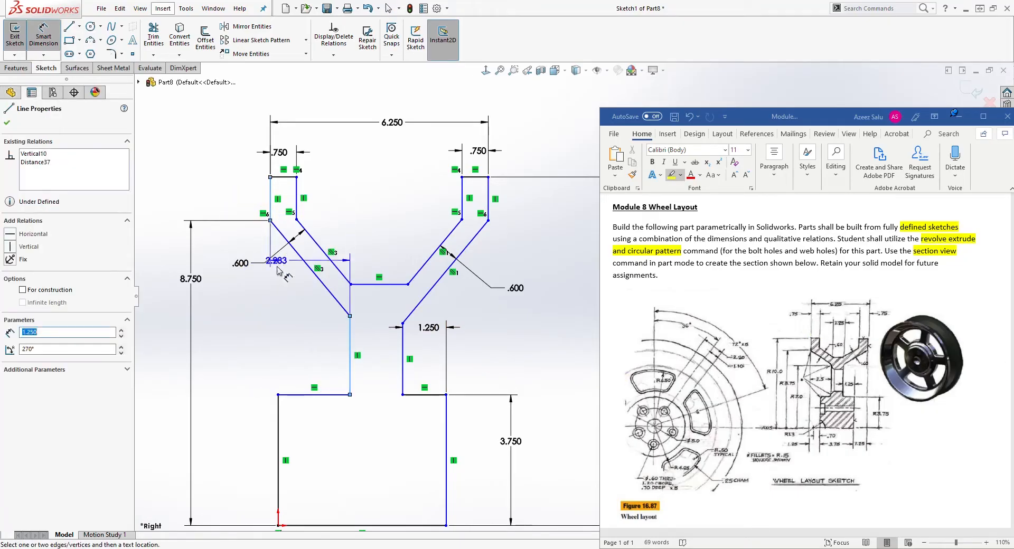
pyautogui.click(290, 350)
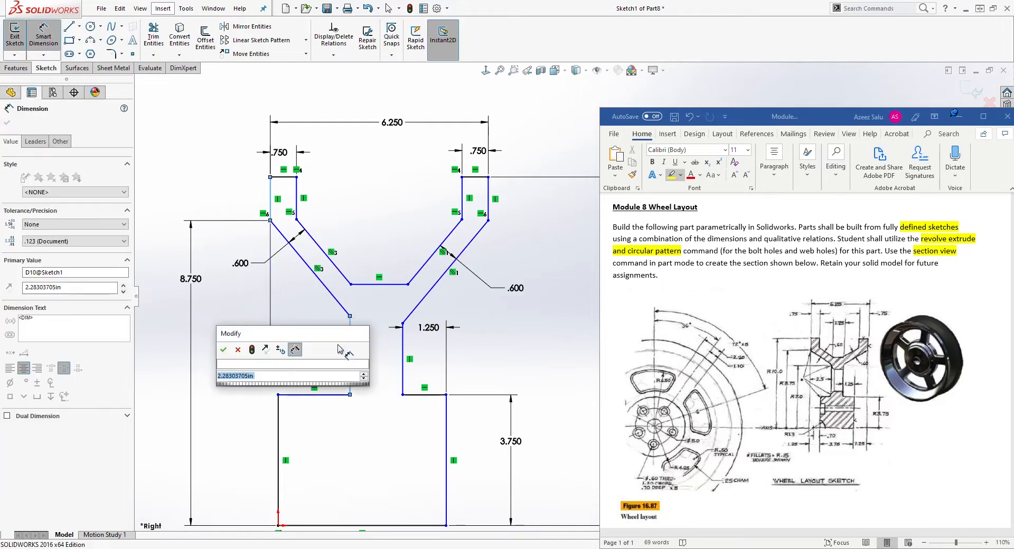
pyautogui.write('2.5')
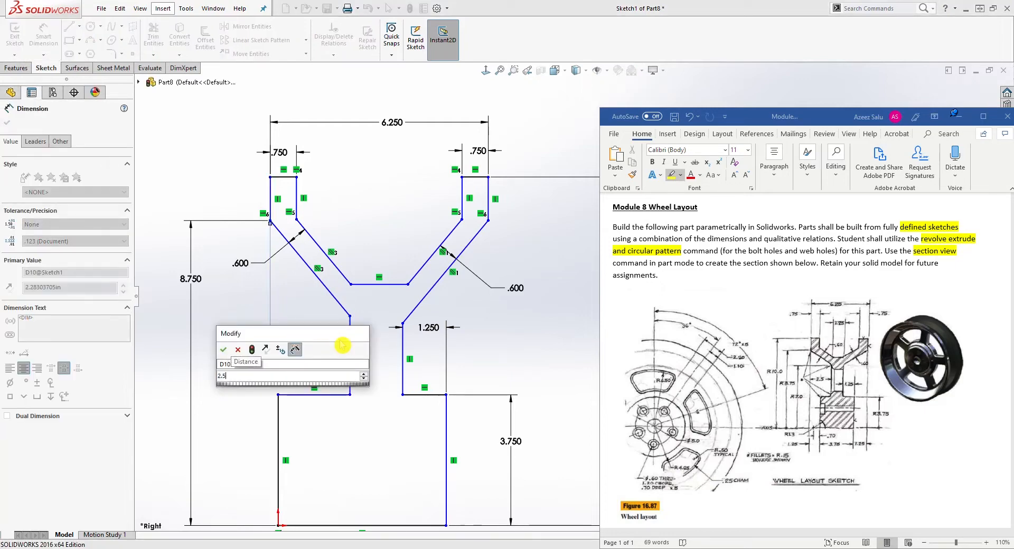
pyautogui.press('Return')
pyautogui.click(341, 345)
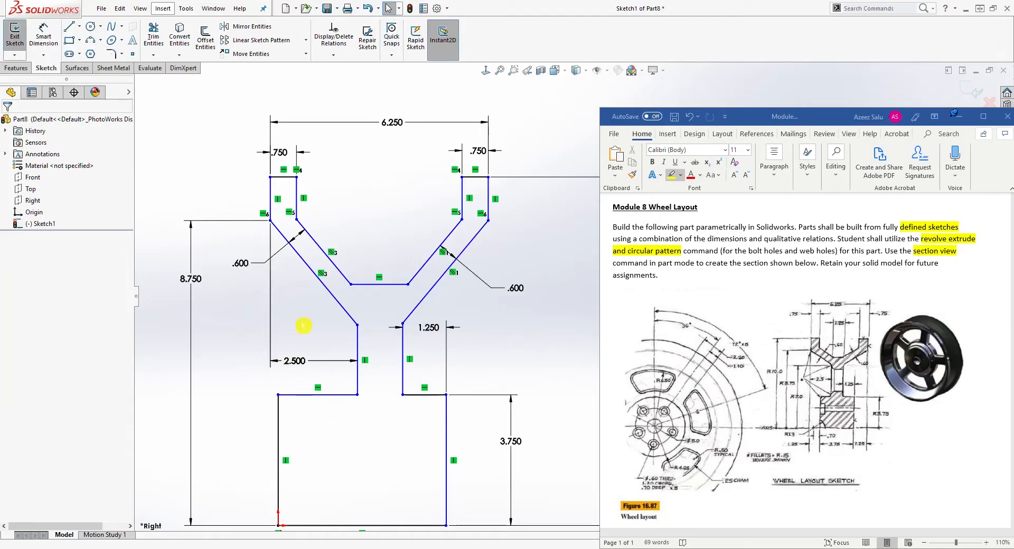
# Dimension the horizontal distance between the left outer vertical line and the vertical line through the origin as 1.25 in.
pyautogui.moveTo(270, 205); pyautogui.dragTo(239, 204)
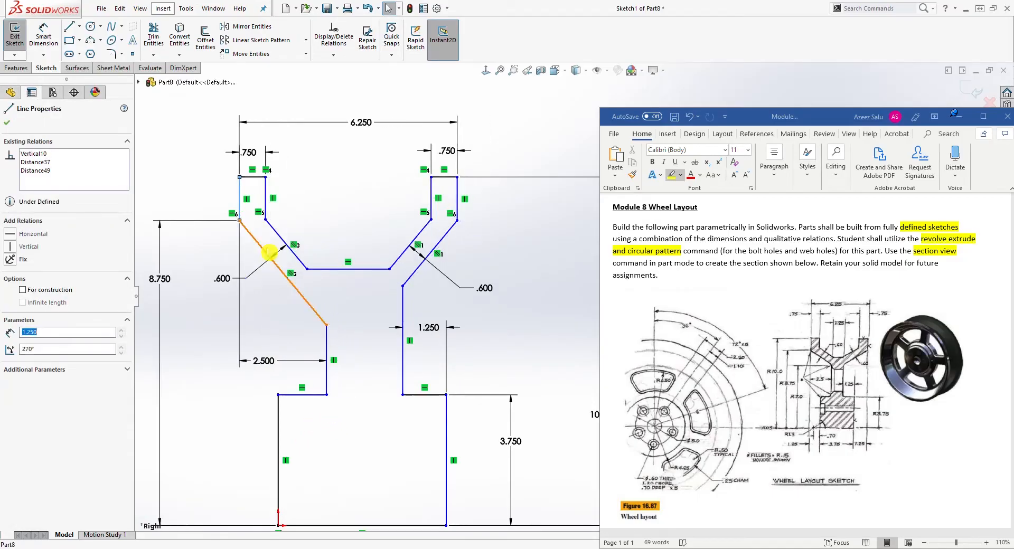
pyautogui.click(338, 407)
pyautogui.scroll(2, 310, 427)
pyautogui.scroll(-2, 433, 479)
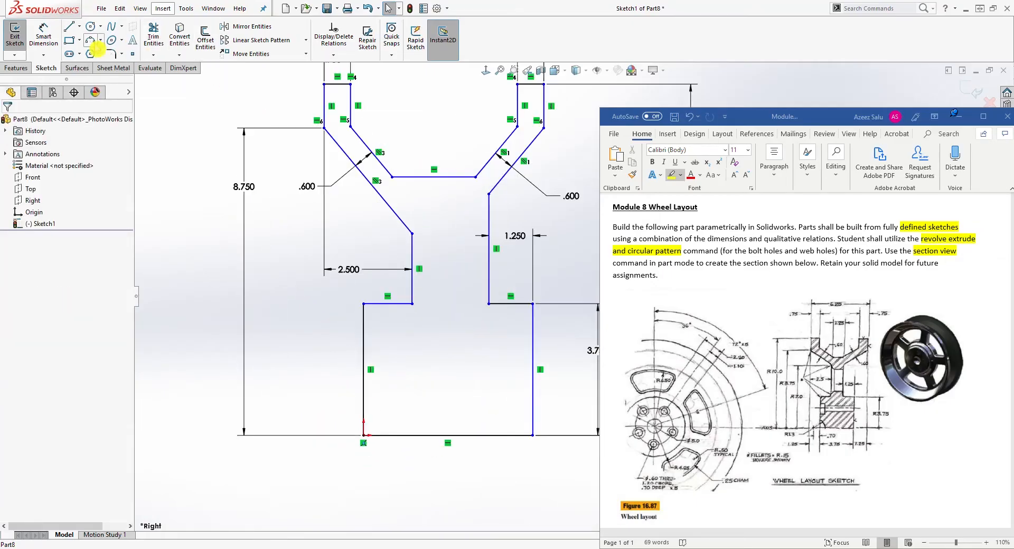
pyautogui.click(44, 34)
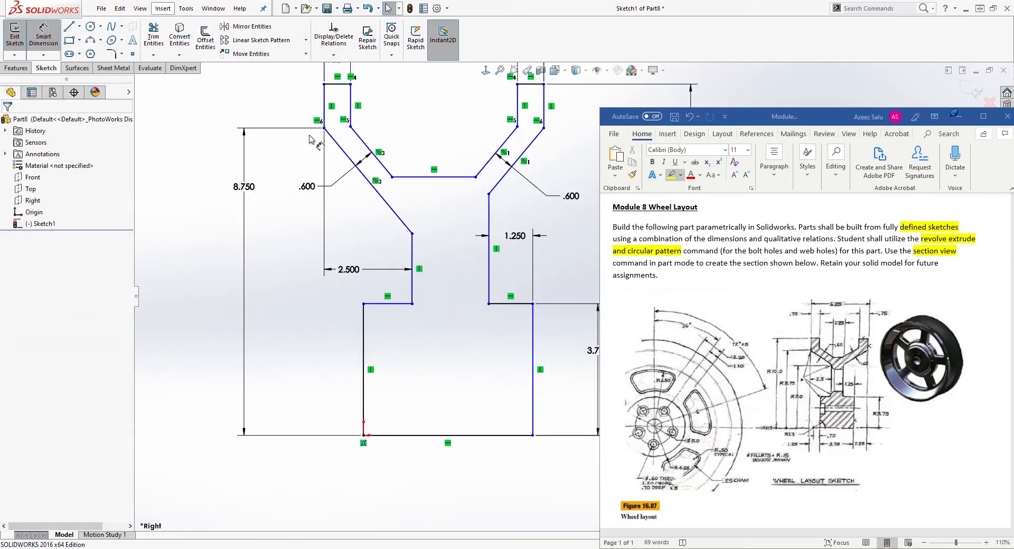
pyautogui.click(323, 106)
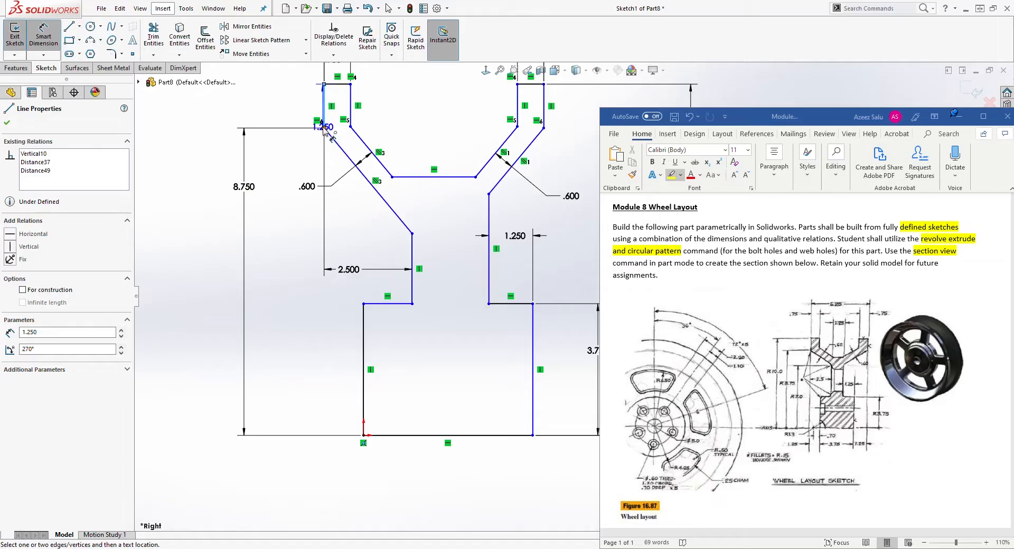
pyautogui.click(364, 321)
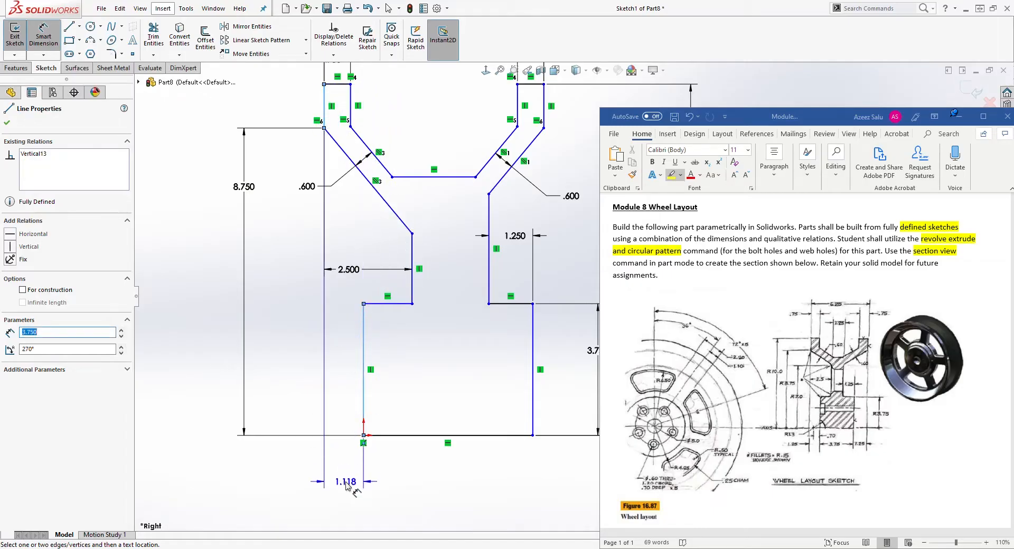
pyautogui.click(346, 482)
pyautogui.write('1.25')
pyautogui.press('Return')
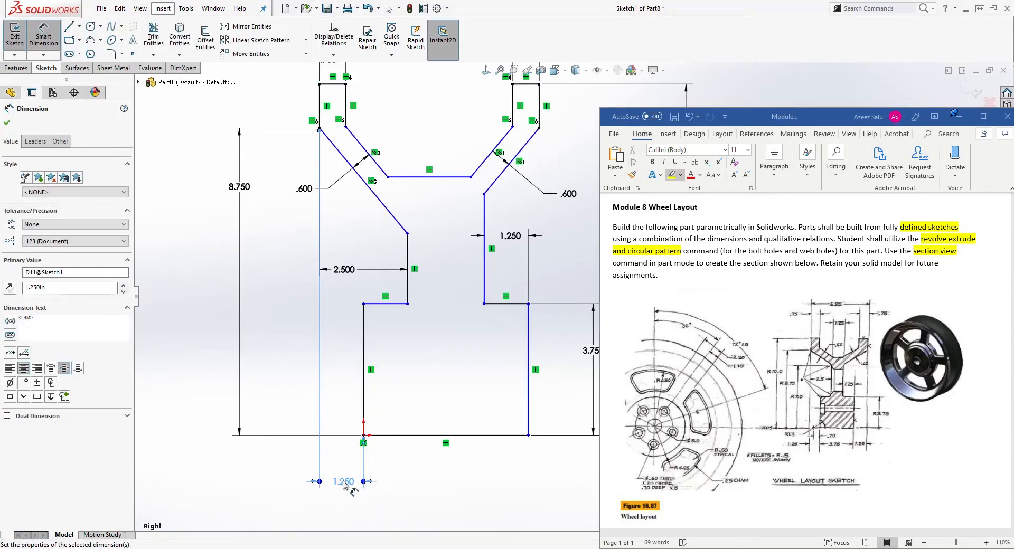
pyautogui.press('Escape')
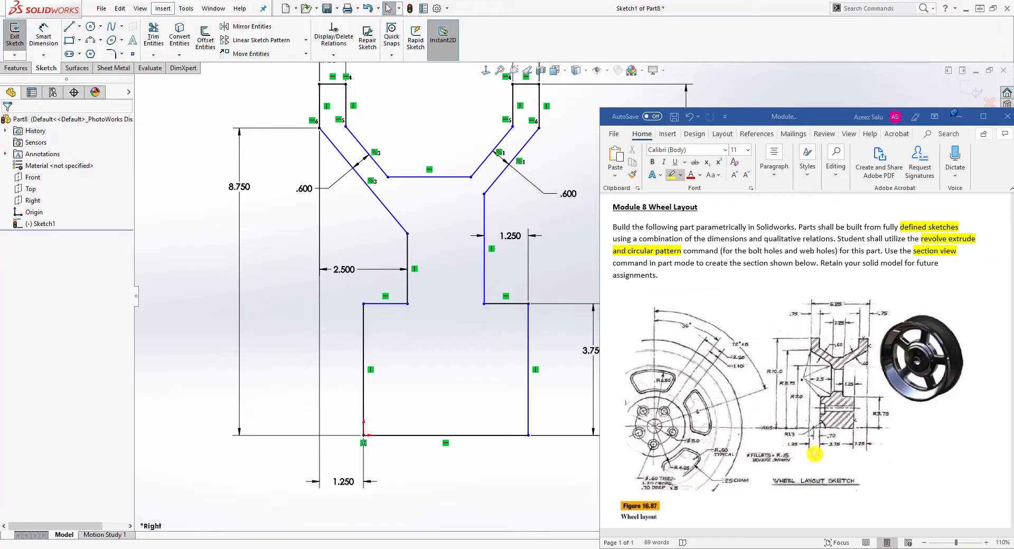
# Add a Horizontal relation between the inner bend vertices at the lower ends of both arms' angled lines.
pyautogui.scroll(2, 483, 353)
pyautogui.keyDown('ctrl'); pyautogui.moveTo(530, 448); pyautogui.dragTo(397, 461, button='middle'); pyautogui.keyUp('ctrl')
pyautogui.scroll(-1, 369, 274)
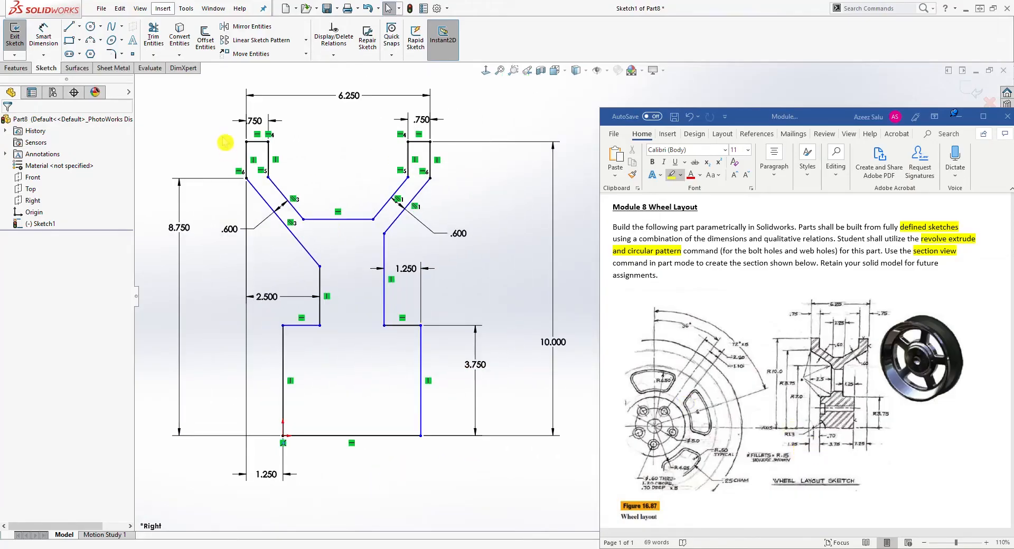
pyautogui.moveTo(305, 224); pyautogui.dragTo(324, 220)
pyautogui.click(363, 253)
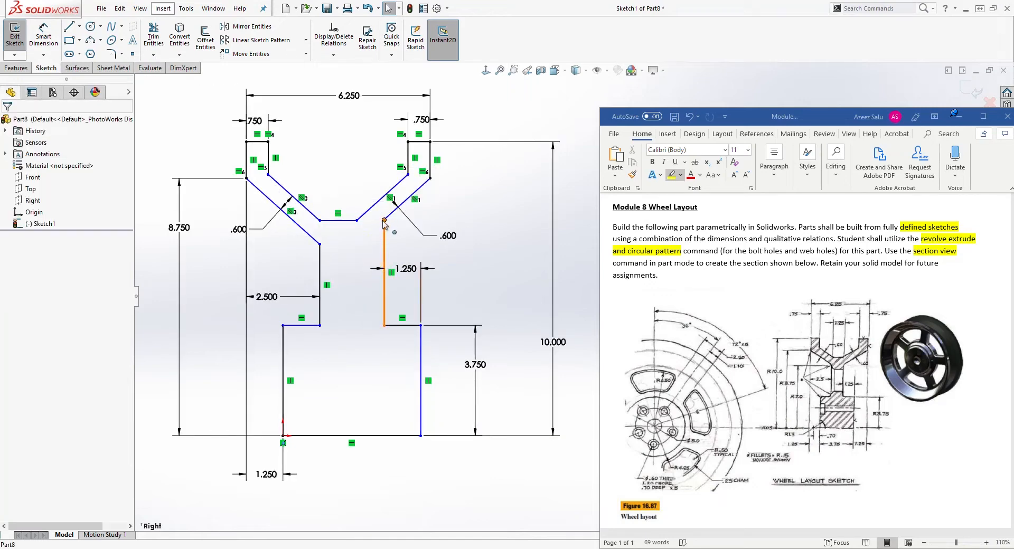
pyautogui.click(321, 244)
pyautogui.keyDown('ctrl'); pyautogui.click(320, 244); pyautogui.keyUp('ctrl')
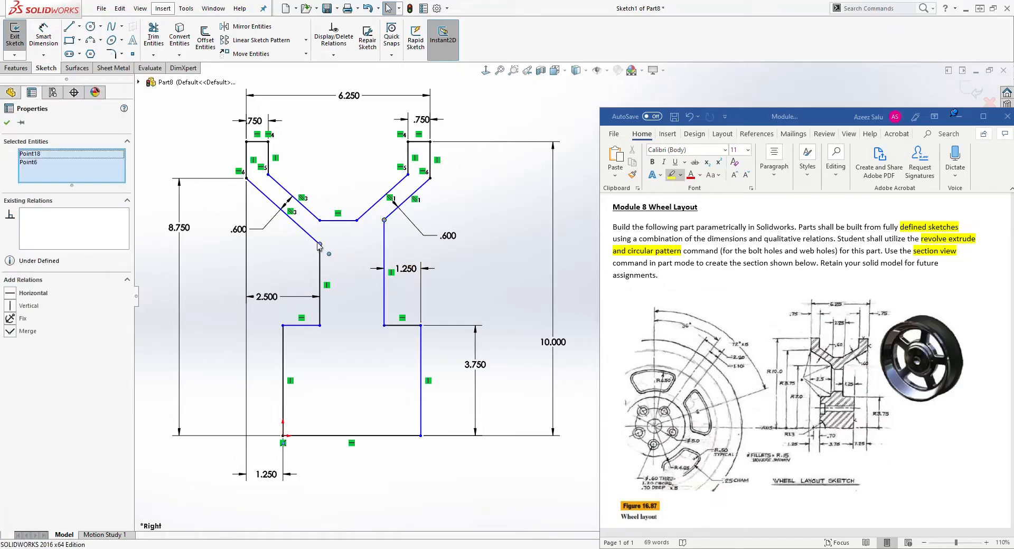
pyautogui.click(13, 293)
pyautogui.click(155, 257)
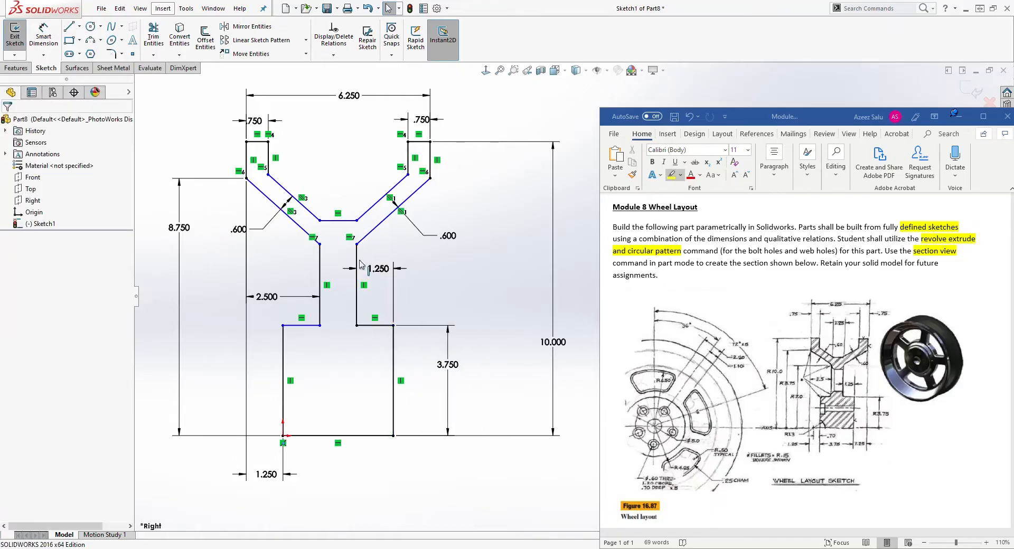
# Dimension the horizontal line joining the two arms' inner vertices as 1.25 in.
pyautogui.click(358, 244)
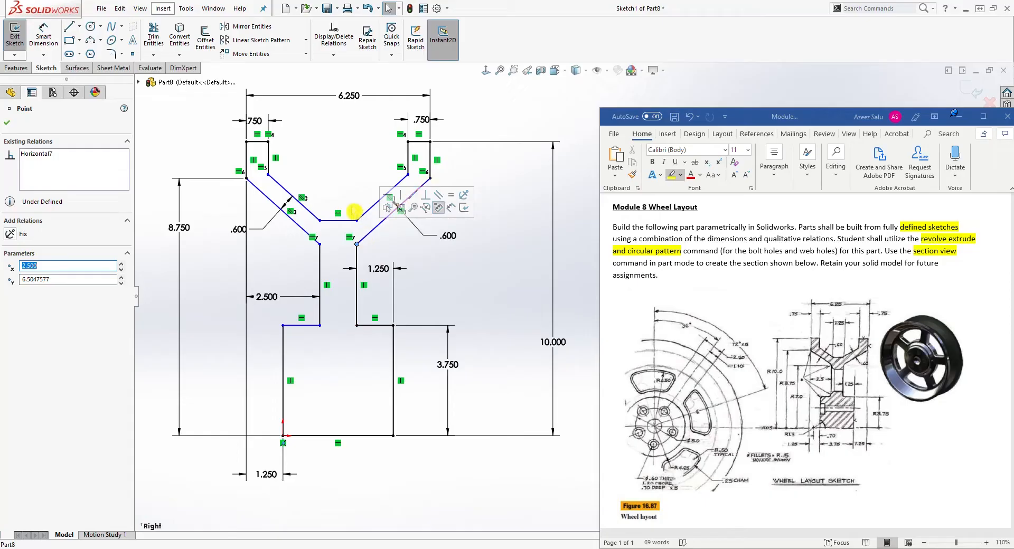
pyautogui.click(455, 492)
pyautogui.moveTo(455, 495); pyautogui.dragTo(388, 280, button='right')
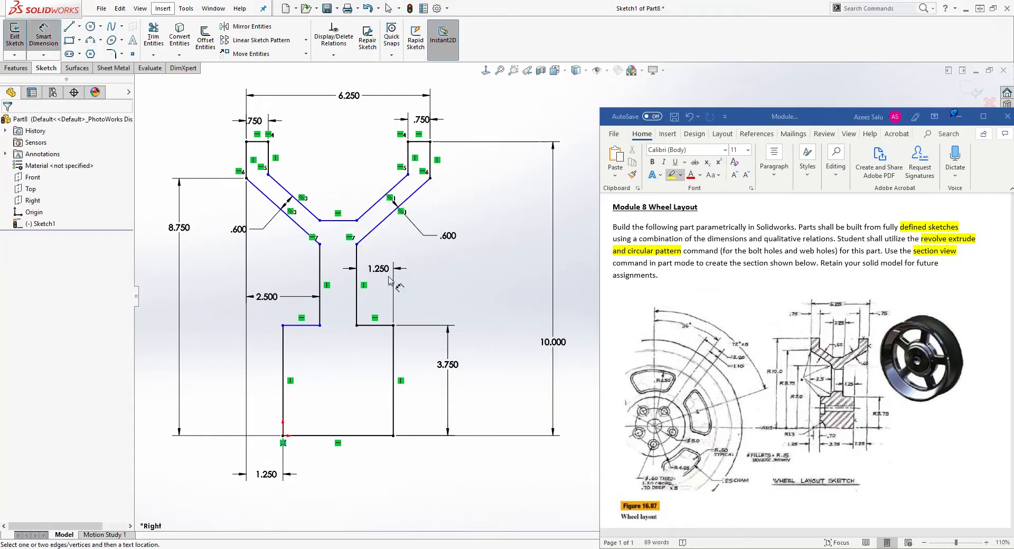
pyautogui.click(338, 221)
pyautogui.click(333, 183)
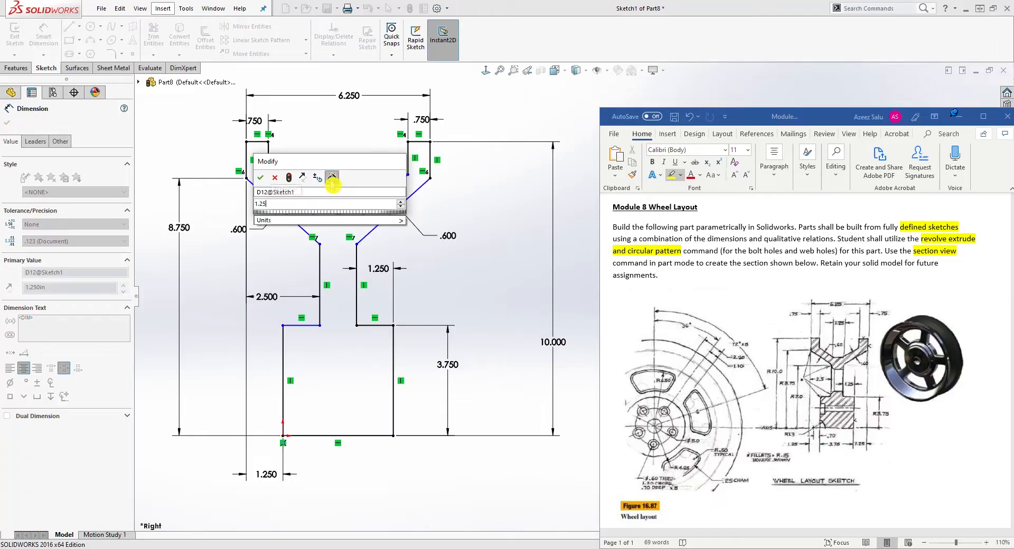
pyautogui.press('Return')
pyautogui.press('Escape')
# Dimension the vertical distance from the left inner bend vertex to the bottom line as 7 in.
pyautogui.moveTo(268, 175)
pyautogui.mouseDown()
pyautogui.moveTo(280, 186)
pyautogui.moveTo(278, 173)
pyautogui.mouseUp()
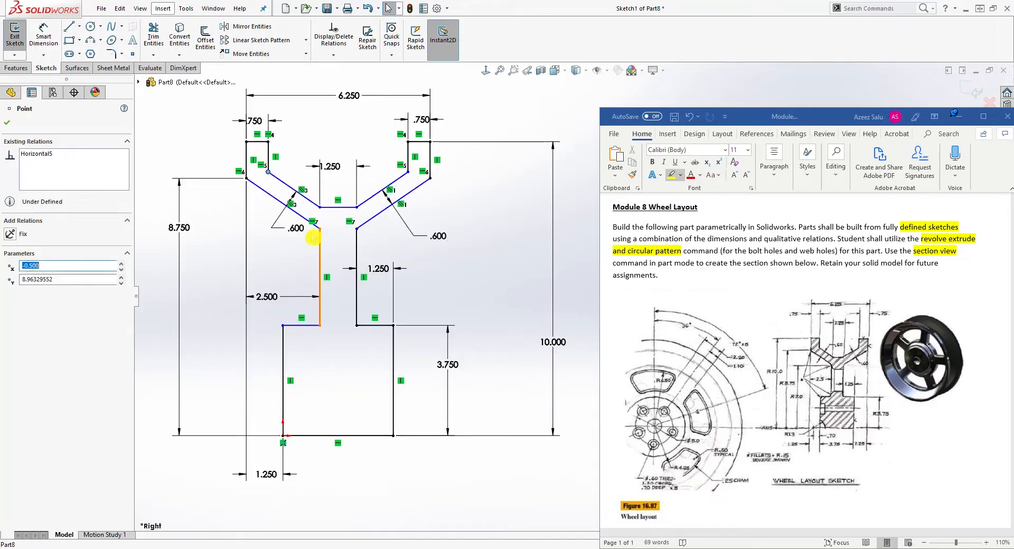
pyautogui.click(261, 262)
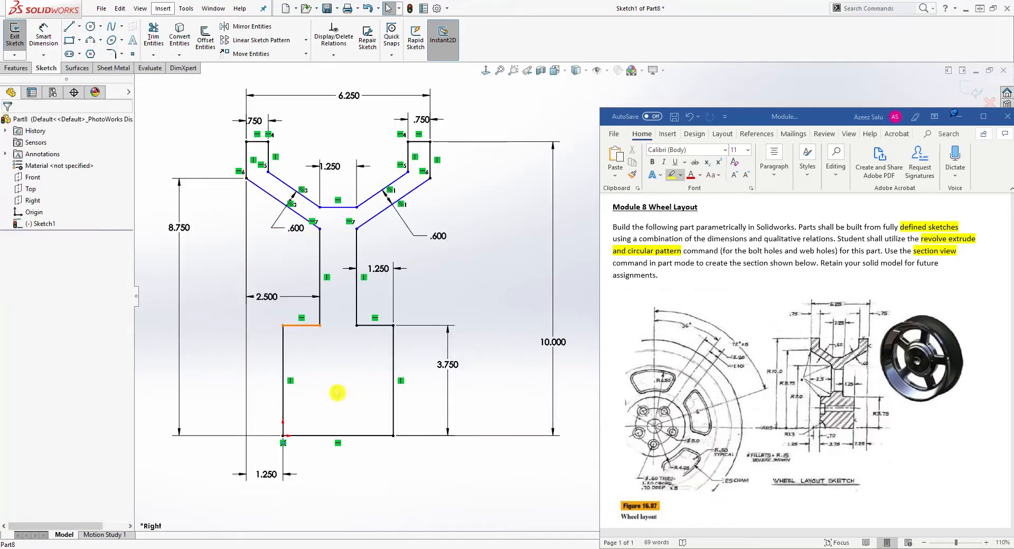
pyautogui.moveTo(353, 488); pyautogui.dragTo(348, 438, button='right')
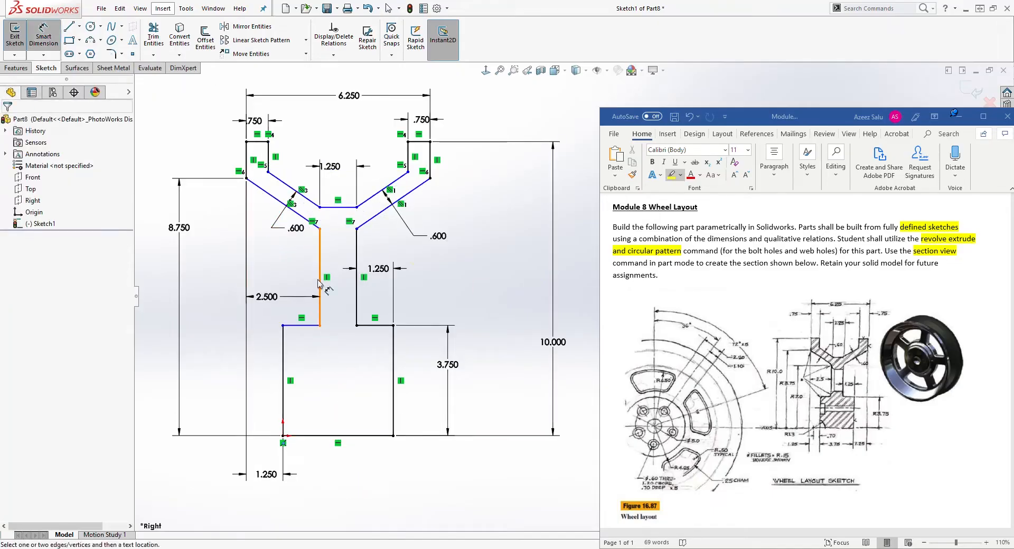
pyautogui.click(320, 230)
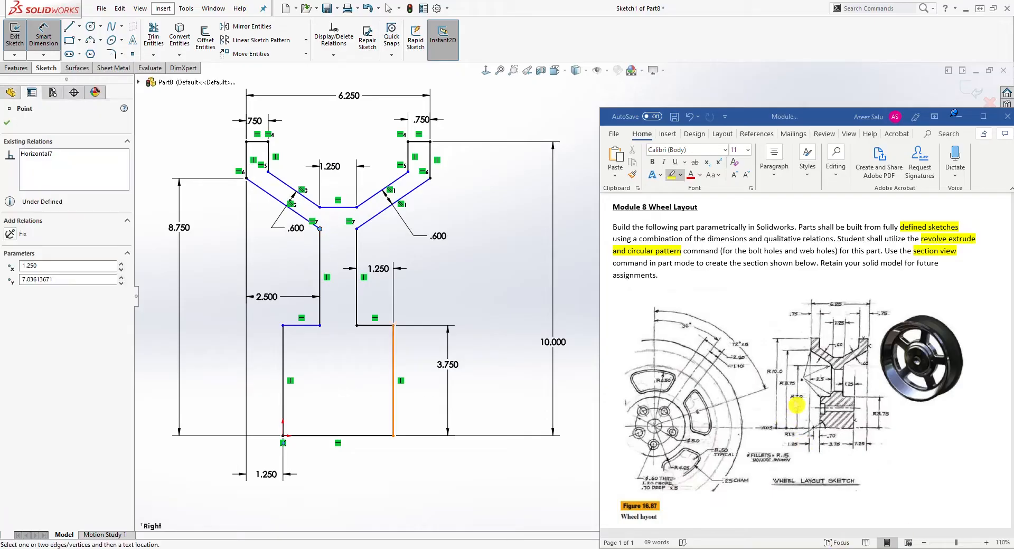
pyautogui.click(308, 434)
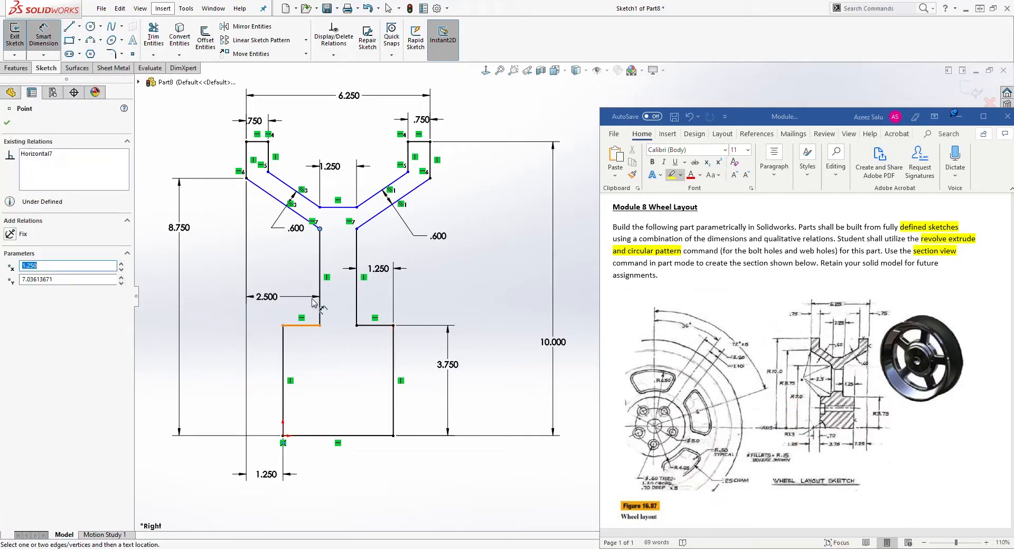
pyautogui.click(324, 436)
pyautogui.click(203, 364)
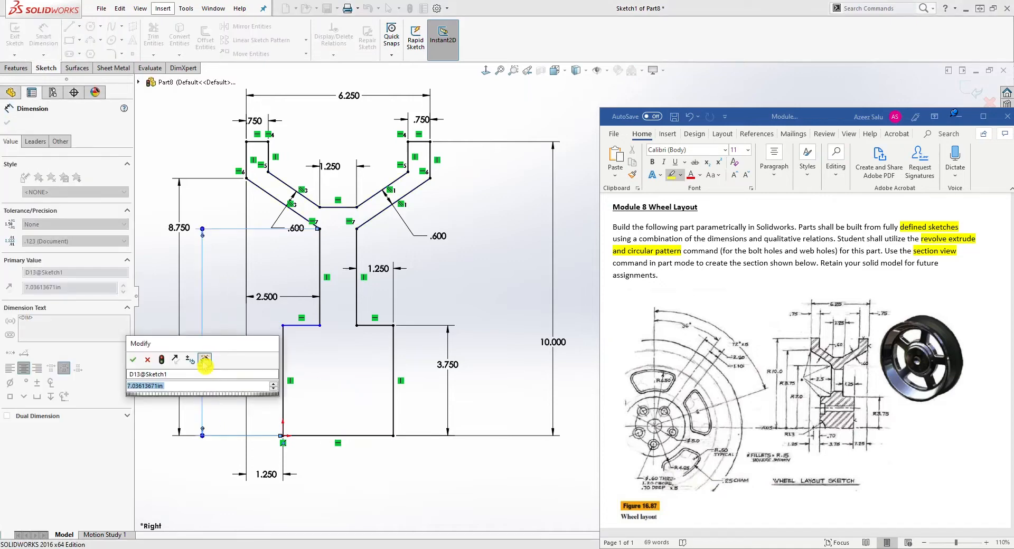
pyautogui.write('7')
pyautogui.press('Return')
pyautogui.press('Escape')
# Add a Horizontal relation between the lower corners of the left and right inner vertical lines.
pyautogui.scroll(-1, 319, 344)
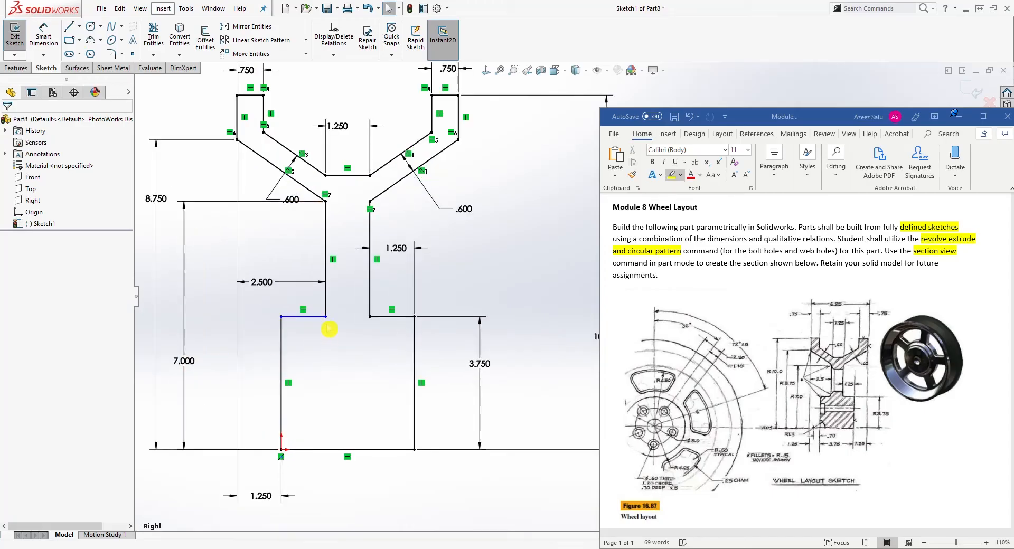
pyautogui.click(326, 316)
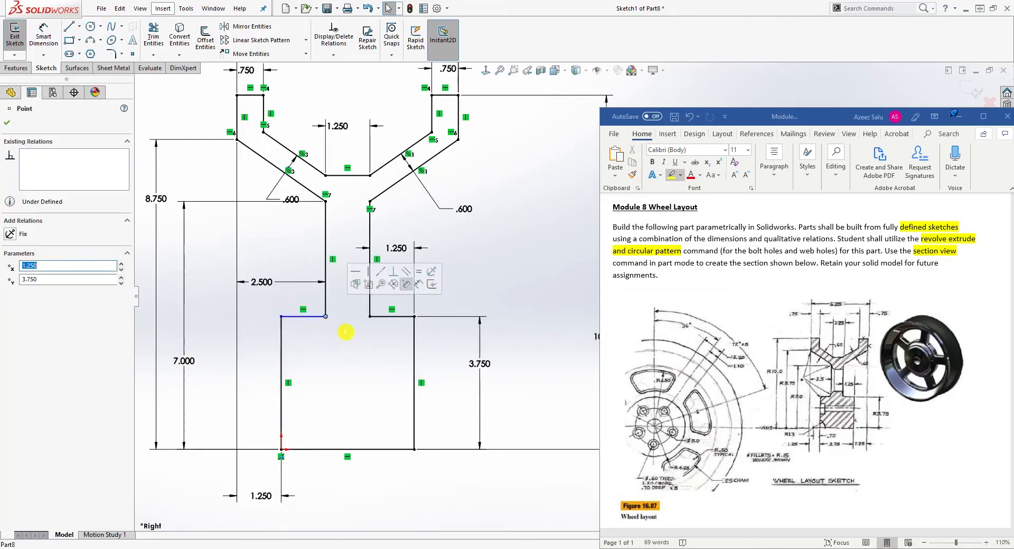
pyautogui.keyDown('ctrl'); pyautogui.click(370, 317); pyautogui.keyUp('ctrl')
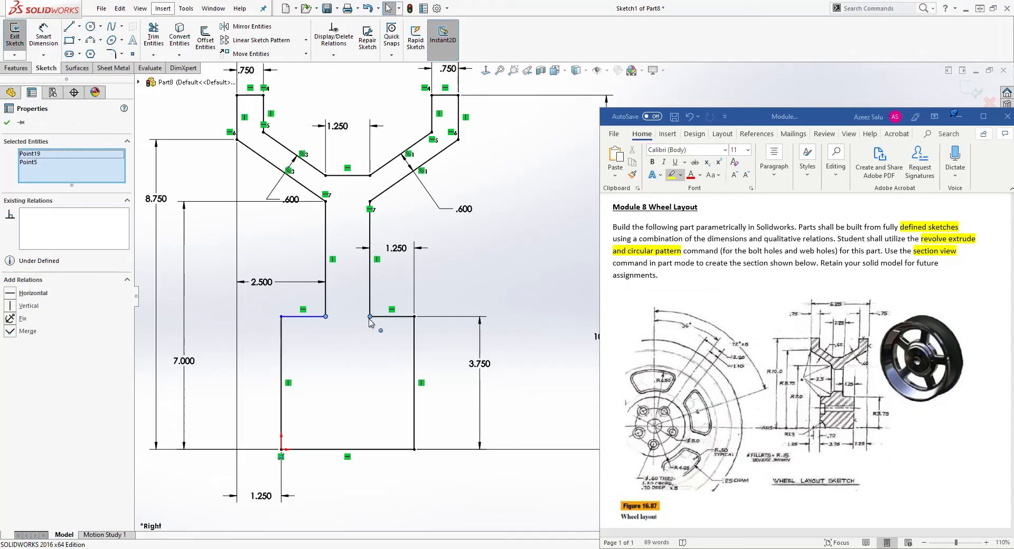
pyautogui.click(22, 293)
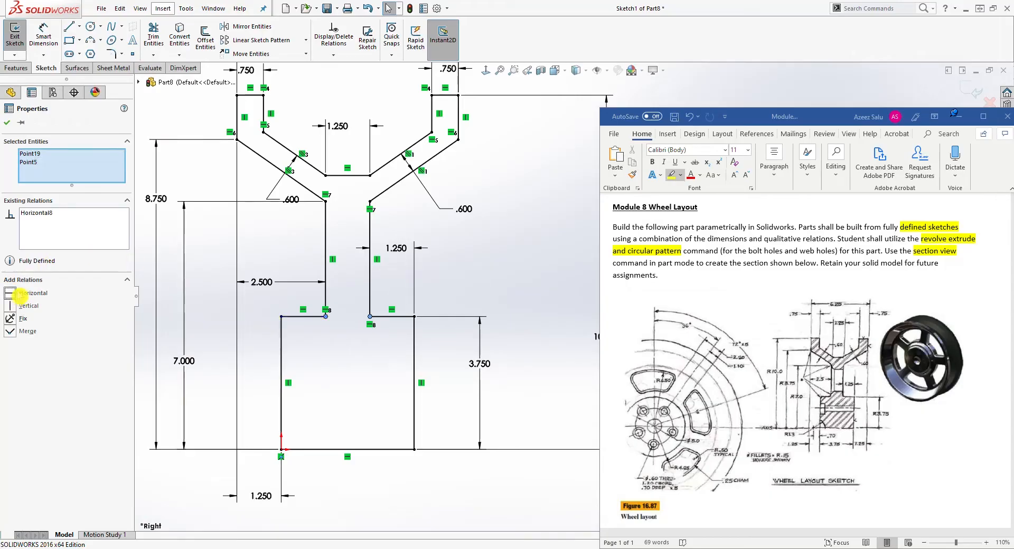
pyautogui.click(204, 354)
# Reposition the 1.25 in dimension between the arms' upper angled lines for clarity.
pyautogui.press('f')
pyautogui.moveTo(444, 453)
pyautogui.keyDown('ctrl'); pyautogui.mouseDown(button='middle')
pyautogui.moveTo(391, 455)
pyautogui.moveTo(399, 483)
pyautogui.mouseUp(button='middle'); pyautogui.keyUp('ctrl')
pyautogui.scroll(-1, 338, 259)
pyautogui.moveTo(339, 253); pyautogui.dragTo(368, 202)
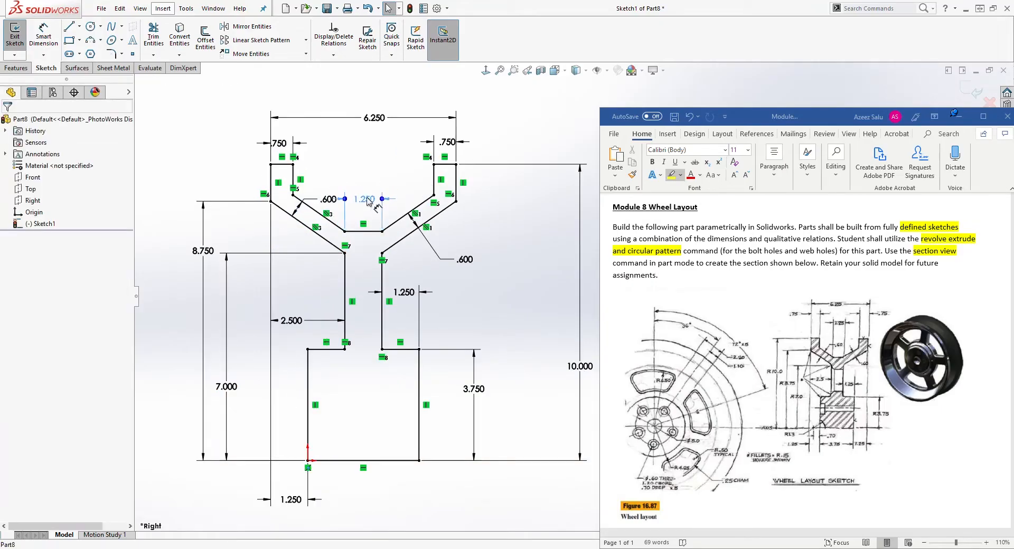
pyautogui.click(509, 391)
pyautogui.moveTo(428, 229); pyautogui.dragTo(416, 269)
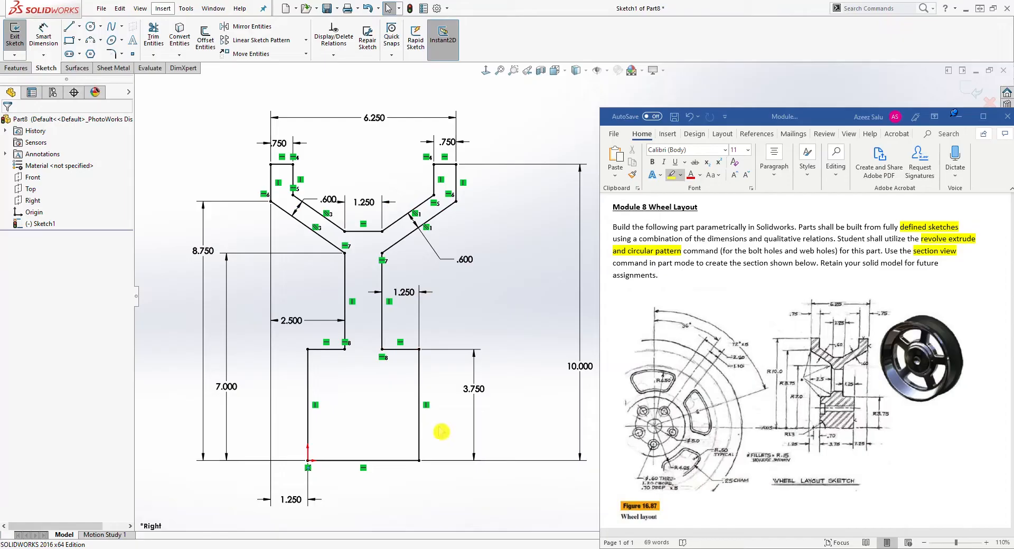
pyautogui.scroll(-1, 504, 441)
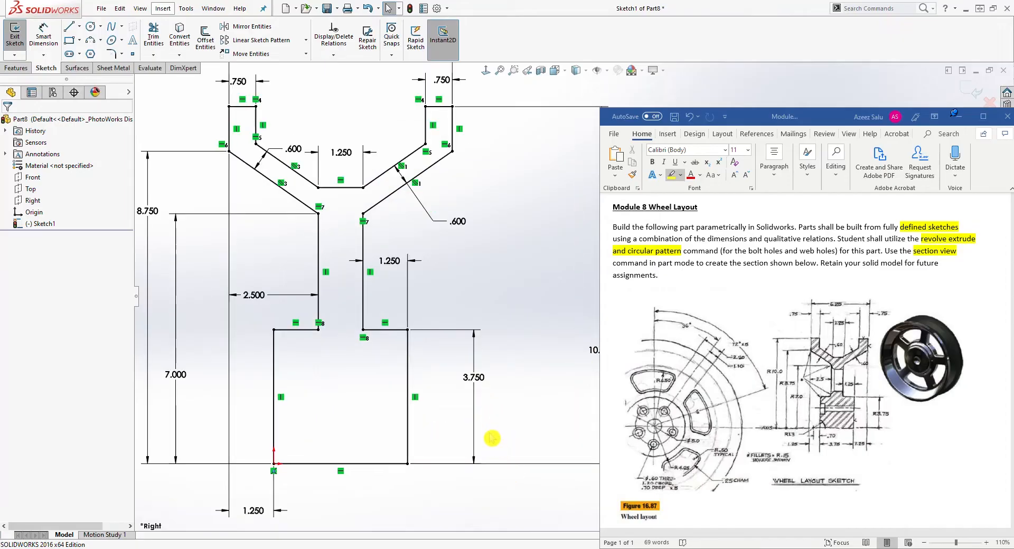
pyautogui.scroll(1, 492, 438)
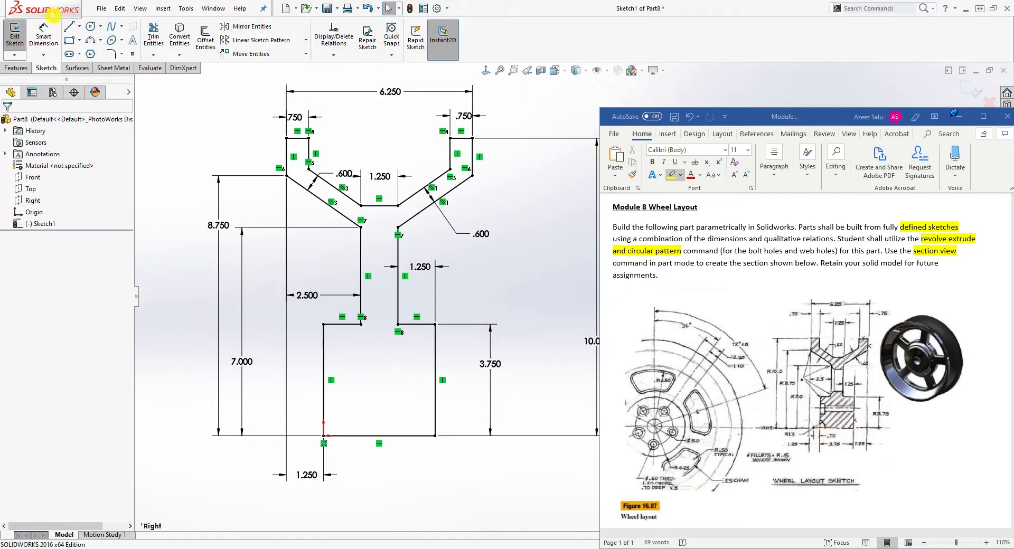
# Draw a circle centred on the bottom horizontal line just left of the origin, about 2.2 in diameter.
pyautogui.click(92, 29)
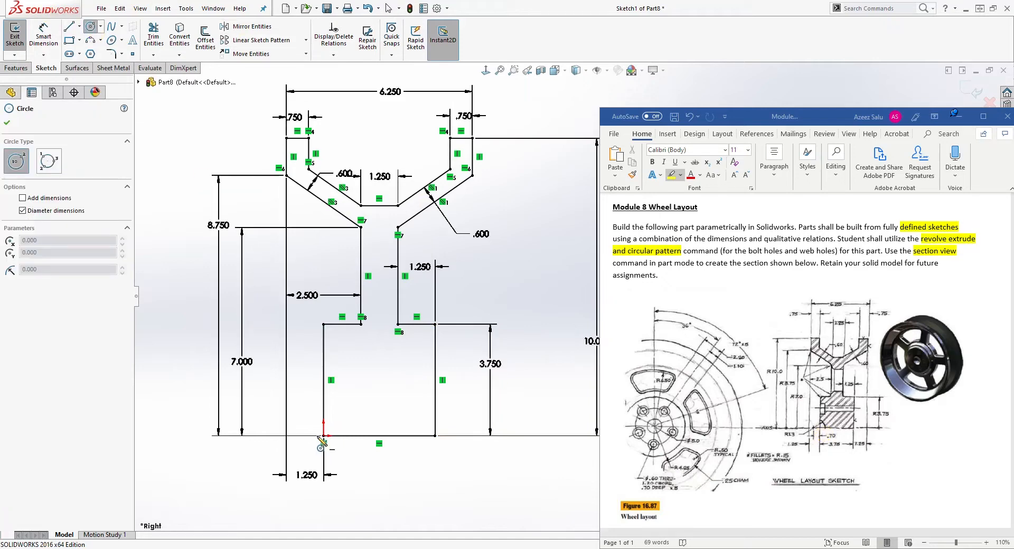
pyautogui.scroll(-3, 324, 438)
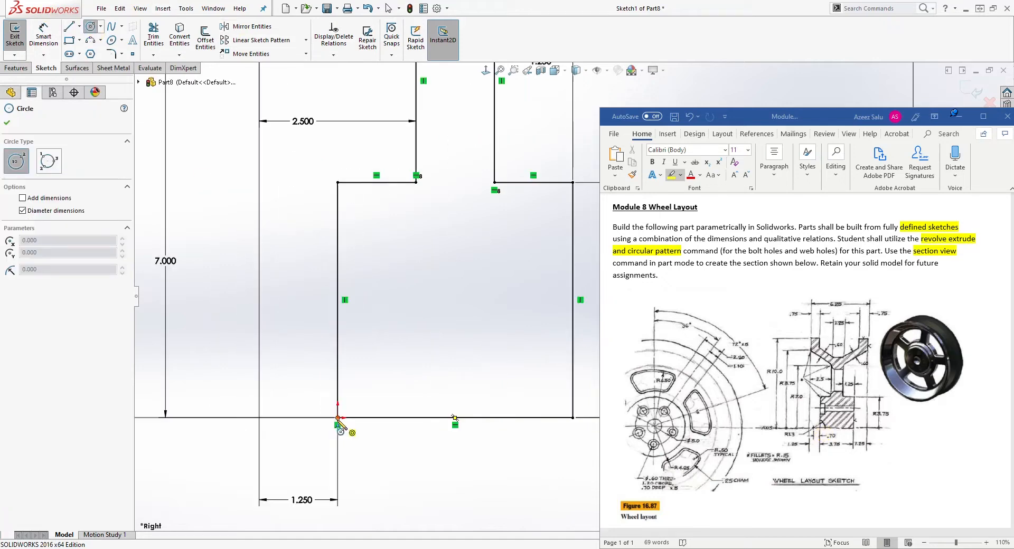
pyautogui.click(298, 418)
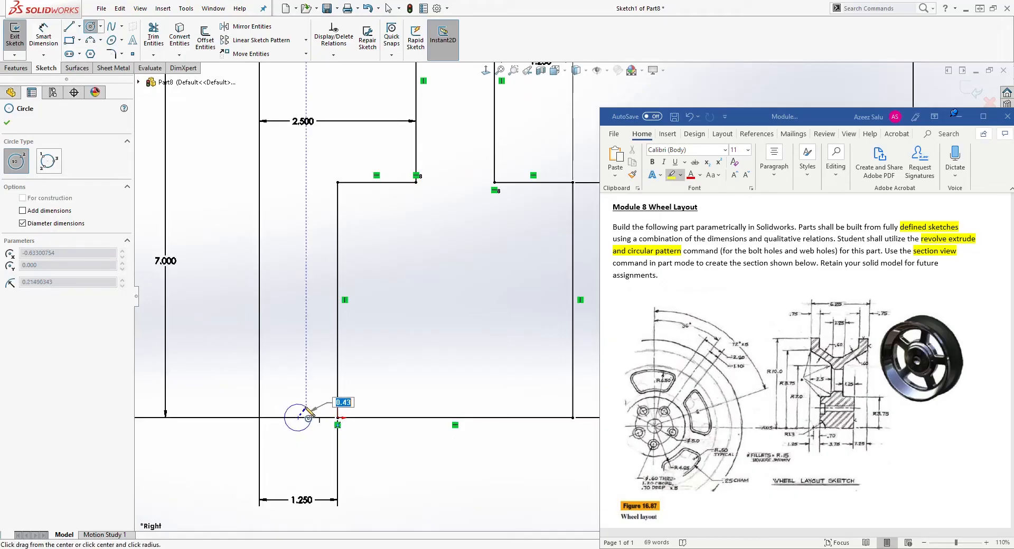
pyautogui.click(367, 405)
pyautogui.press('Escape')
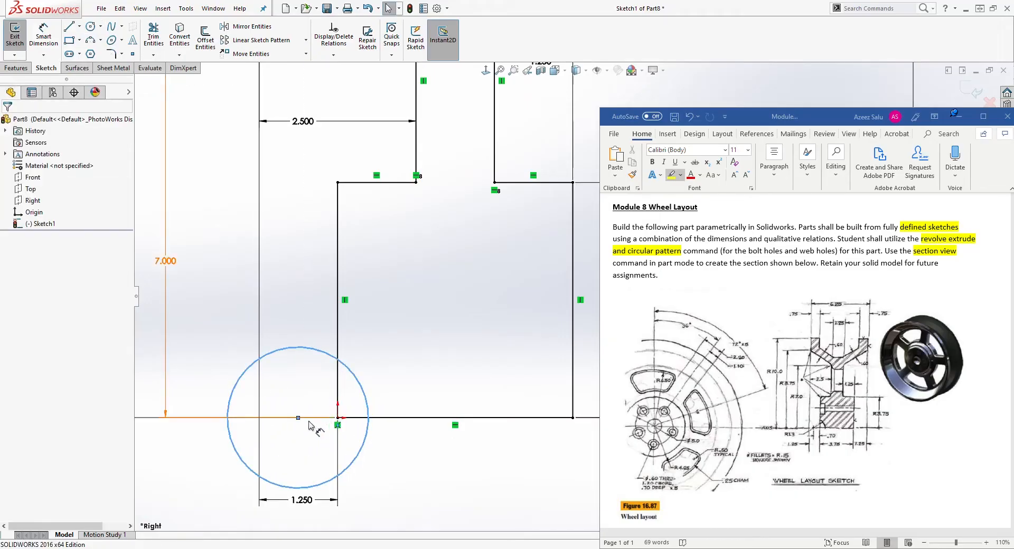
# Add a Horizontal relation between the circle's centre and the sketch origin.
pyautogui.click(299, 419)
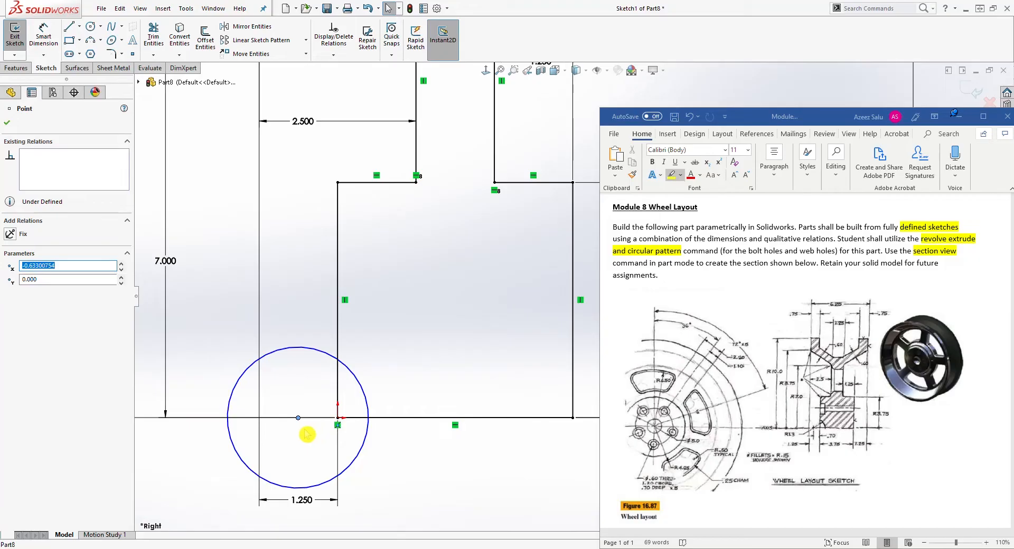
pyautogui.keyDown('ctrl'); pyautogui.click(338, 418); pyautogui.keyUp('ctrl')
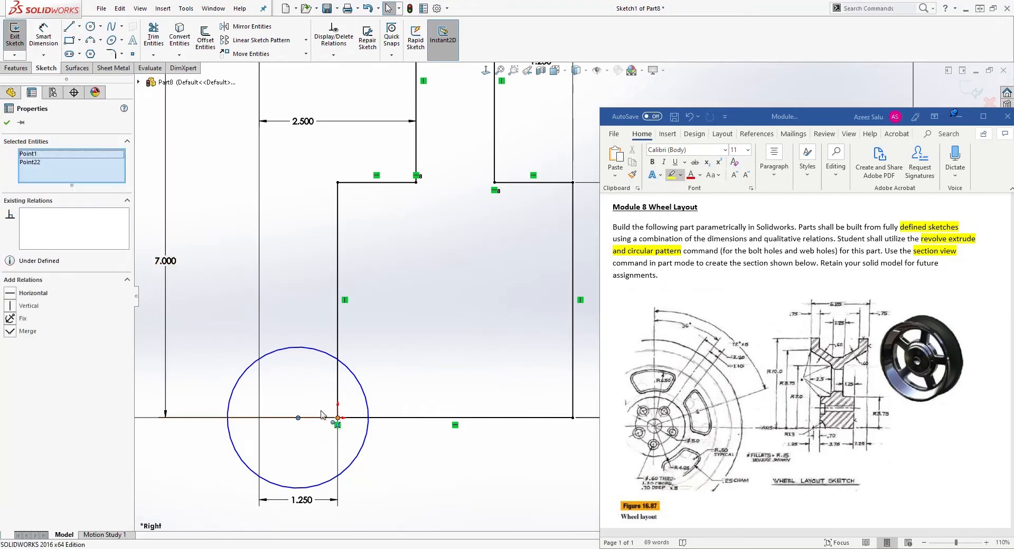
pyautogui.click(10, 294)
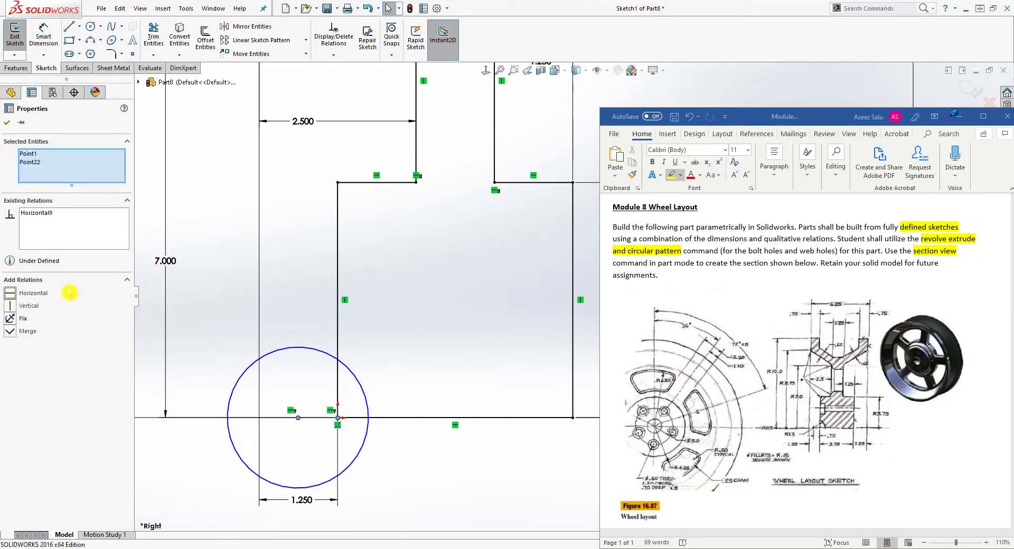
pyautogui.press('Escape')
# Dimension the horizontal distance from the origin to the circle's centre as 0.7 in.
pyautogui.click(43, 37)
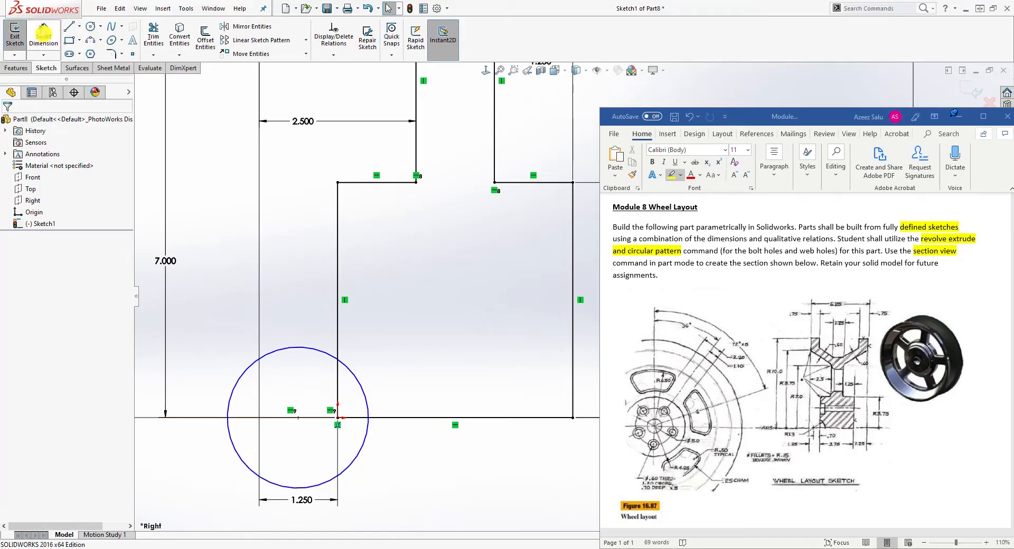
pyautogui.click(339, 418)
pyautogui.click(299, 418)
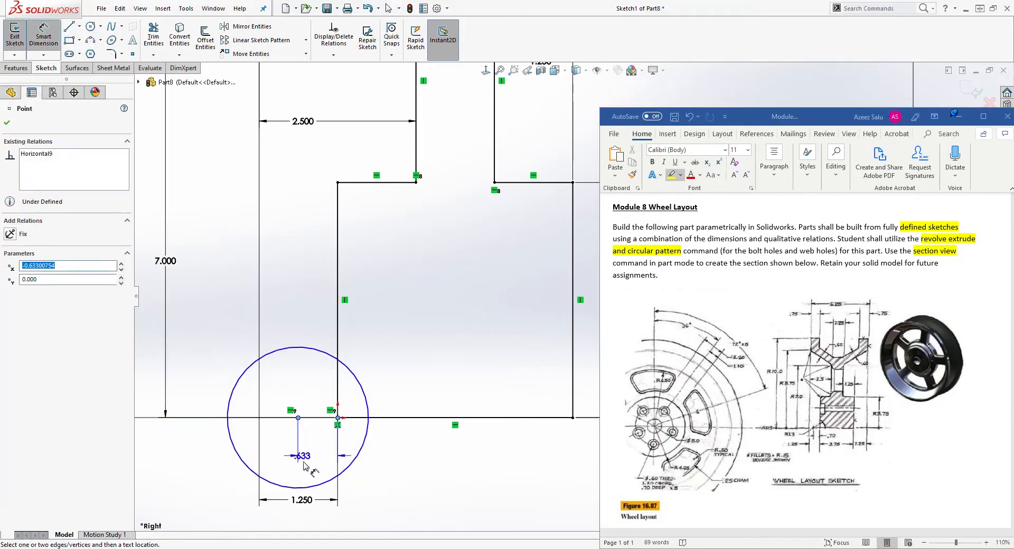
pyautogui.click(324, 467)
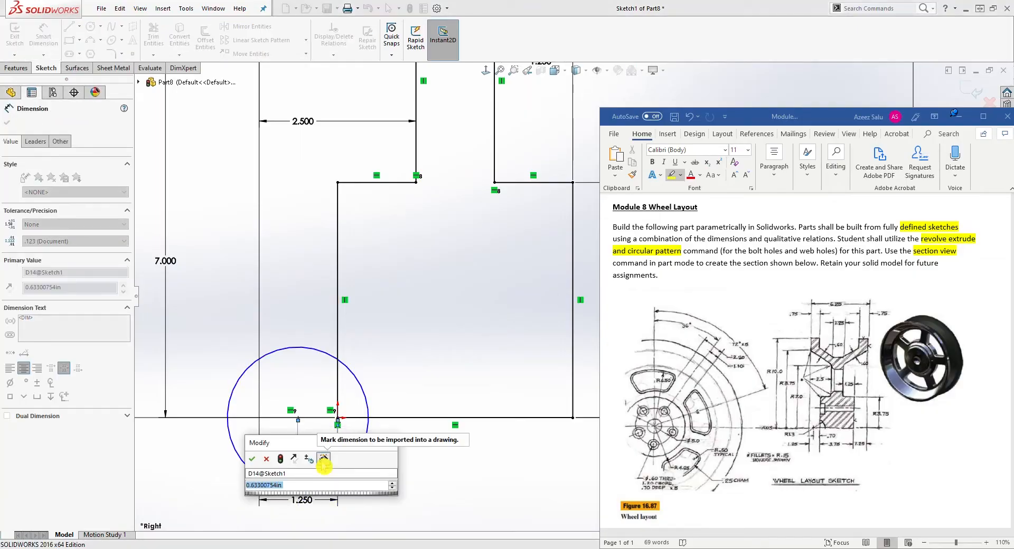
pyautogui.write('.7')
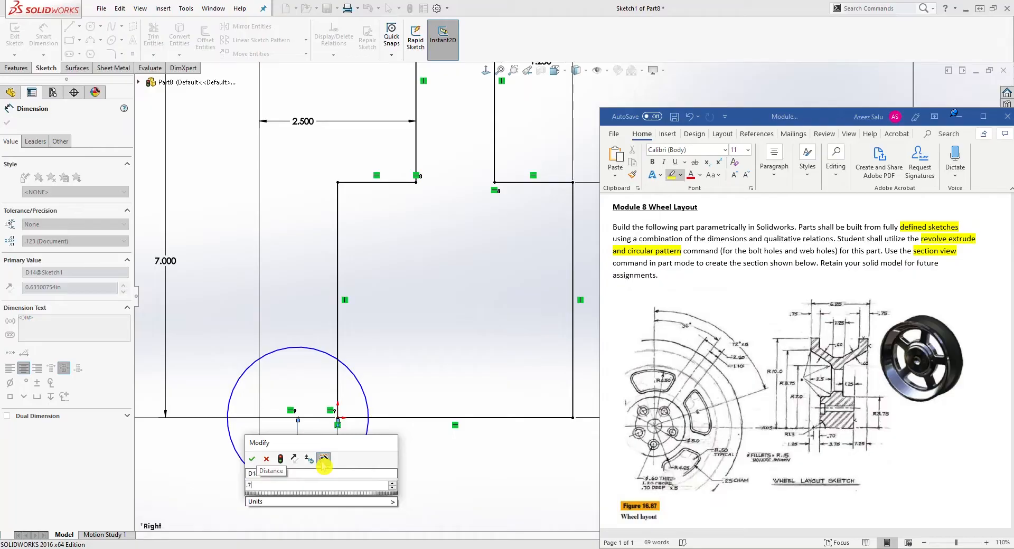
pyautogui.press('Return')
pyautogui.press('Escape')
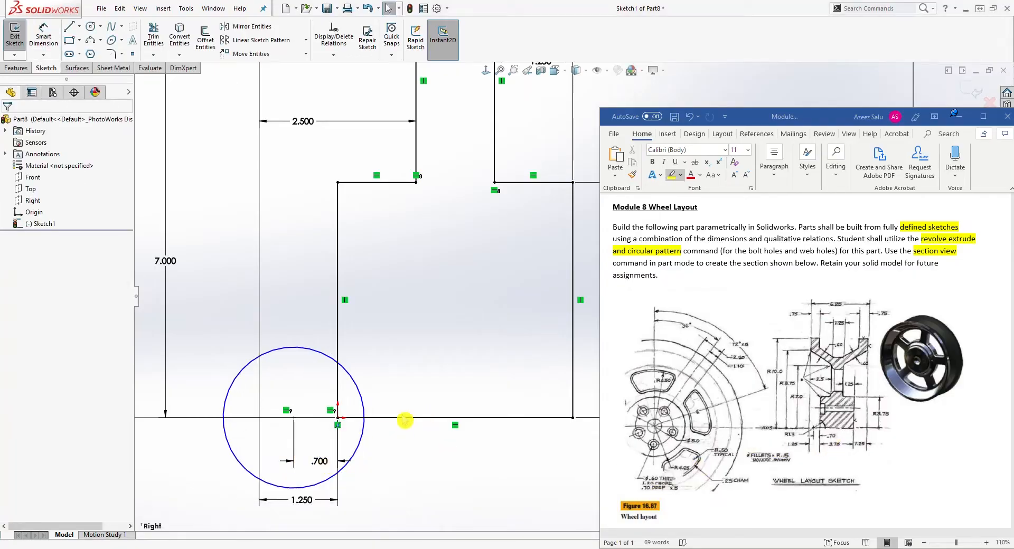
# Trim away the part of the circle outside the profile, leaving a quarter arc between the vertical line and the baseline.
pyautogui.click(153, 34)
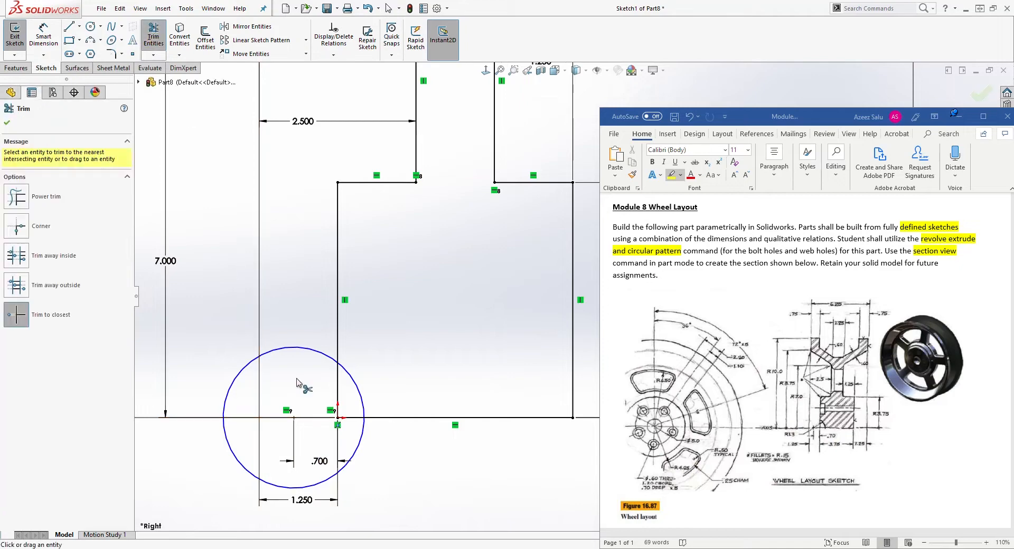
pyautogui.click(299, 348)
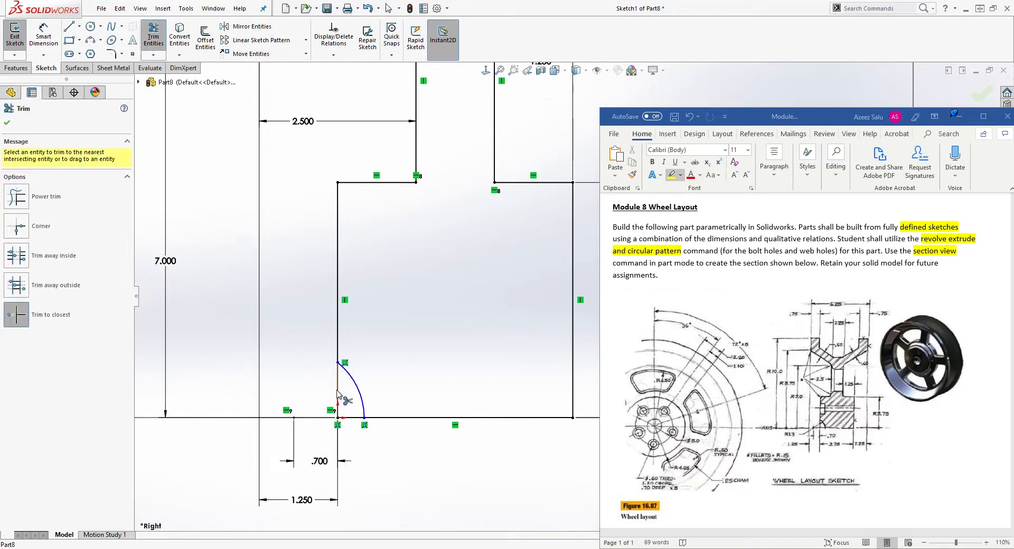
pyautogui.press('Escape')
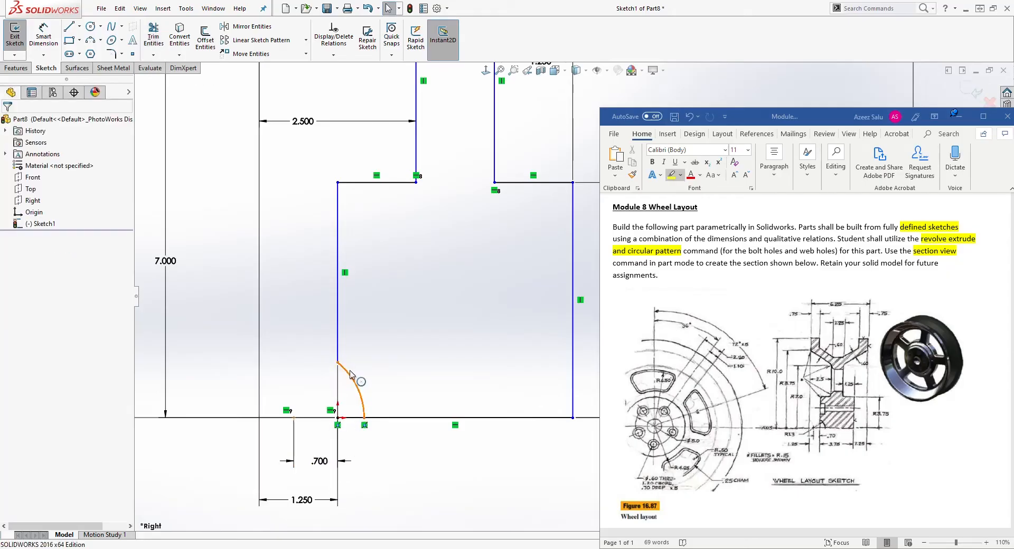
pyautogui.click(482, 158)
pyautogui.click(445, 207)
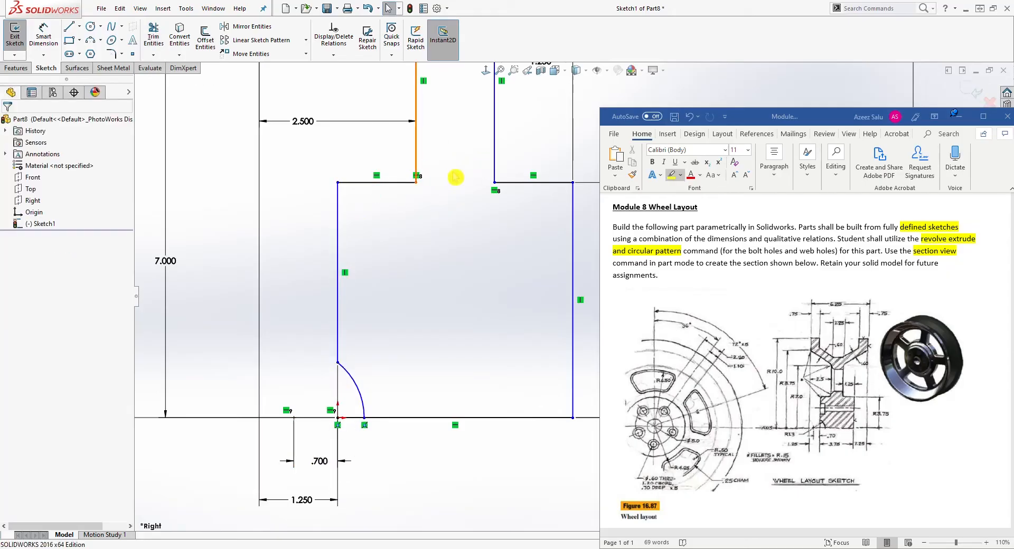
pyautogui.click(338, 363)
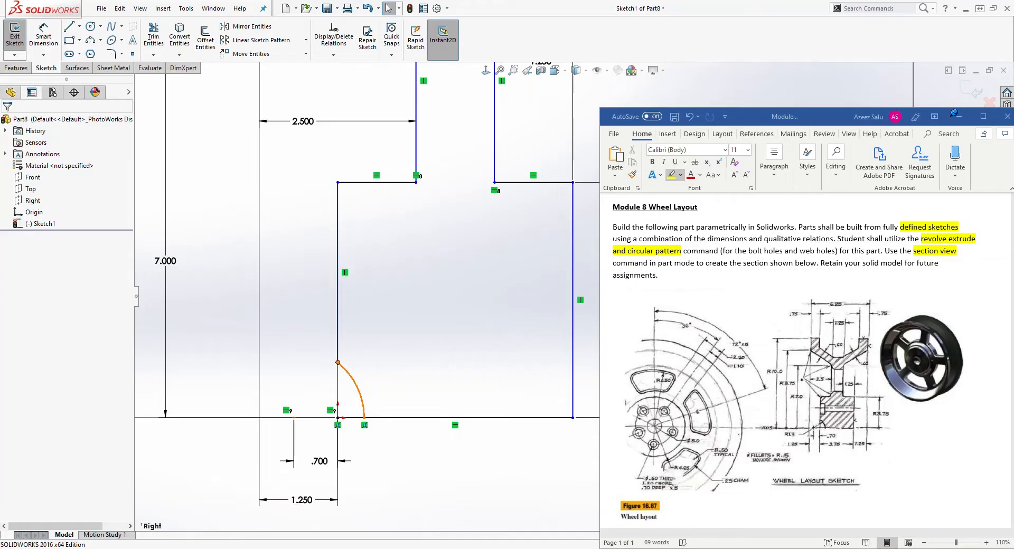
pyautogui.keyDown('ctrl'); pyautogui.click(337, 418); pyautogui.keyUp('ctrl')
pyautogui.click(16, 310)
pyautogui.press('Escape')
# Dimension the arc's radius as 1.3 in.
pyautogui.scroll(2, 515, 334)
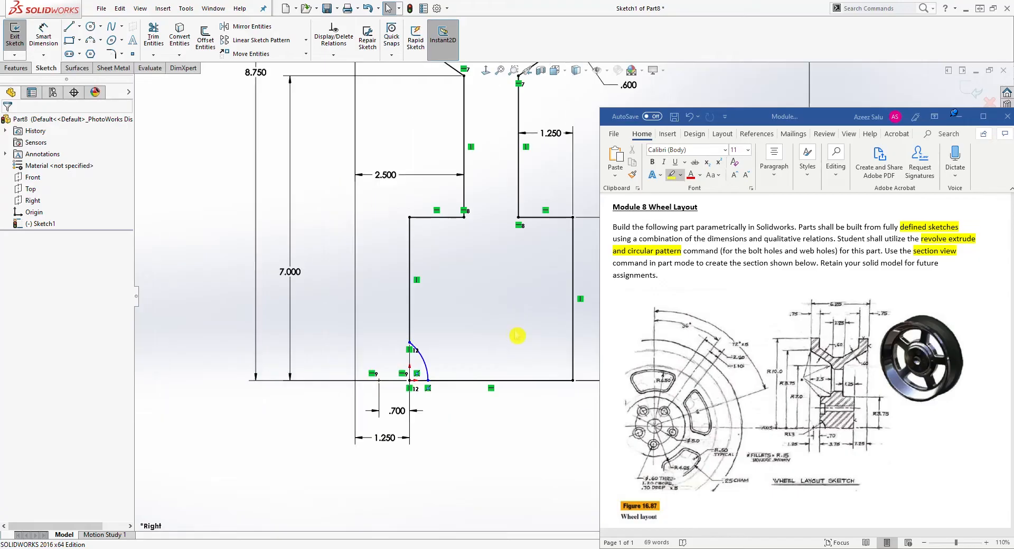
pyautogui.moveTo(521, 446)
pyautogui.mouseDown(button='middle')
pyautogui.moveTo(500, 445)
pyautogui.moveTo(513, 444)
pyautogui.mouseUp(button='middle')
pyautogui.click(485, 71)
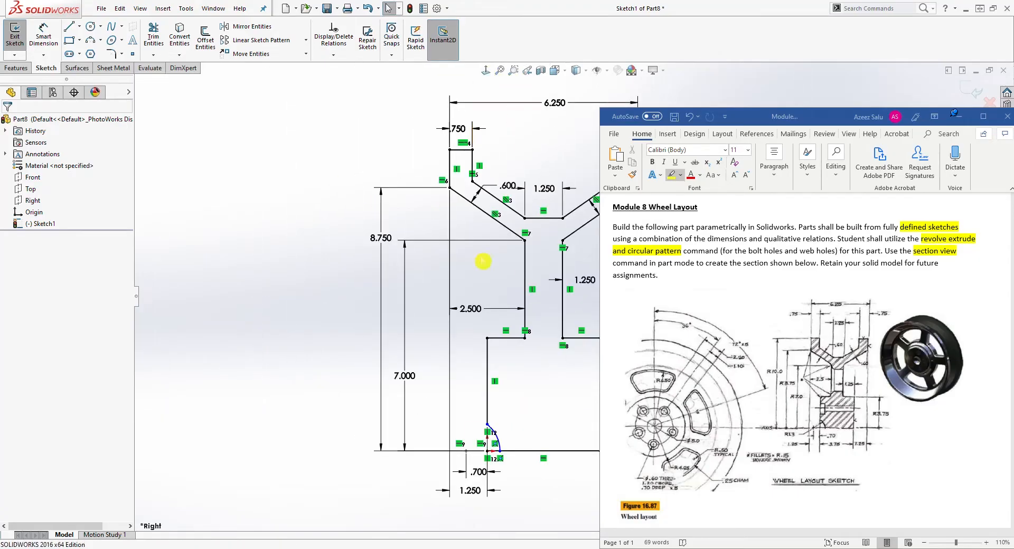
pyautogui.keyDown('ctrl'); pyautogui.moveTo(548, 493); pyautogui.dragTo(346, 424, button='middle'); pyautogui.keyUp('ctrl')
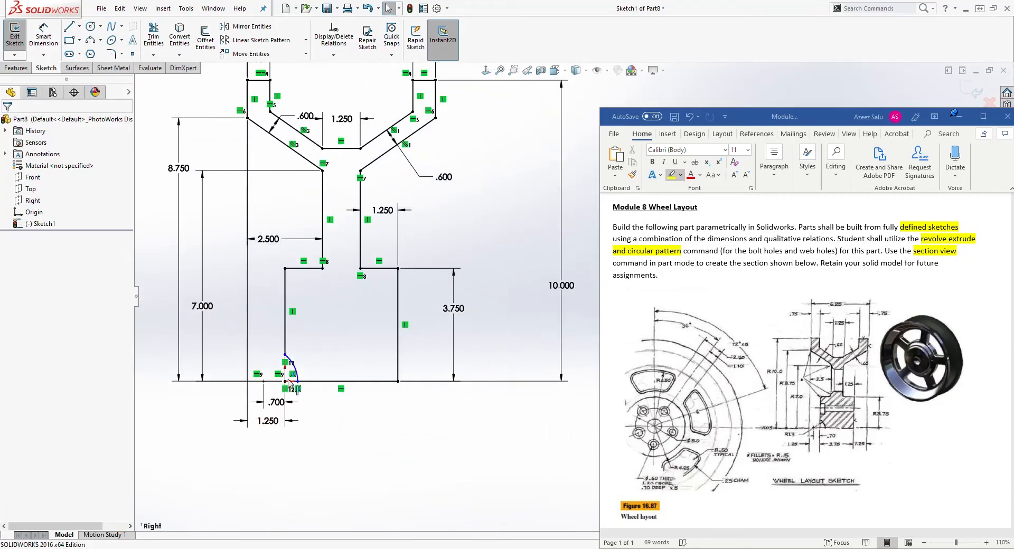
pyautogui.moveTo(368, 456); pyautogui.dragTo(383, 387, button='right')
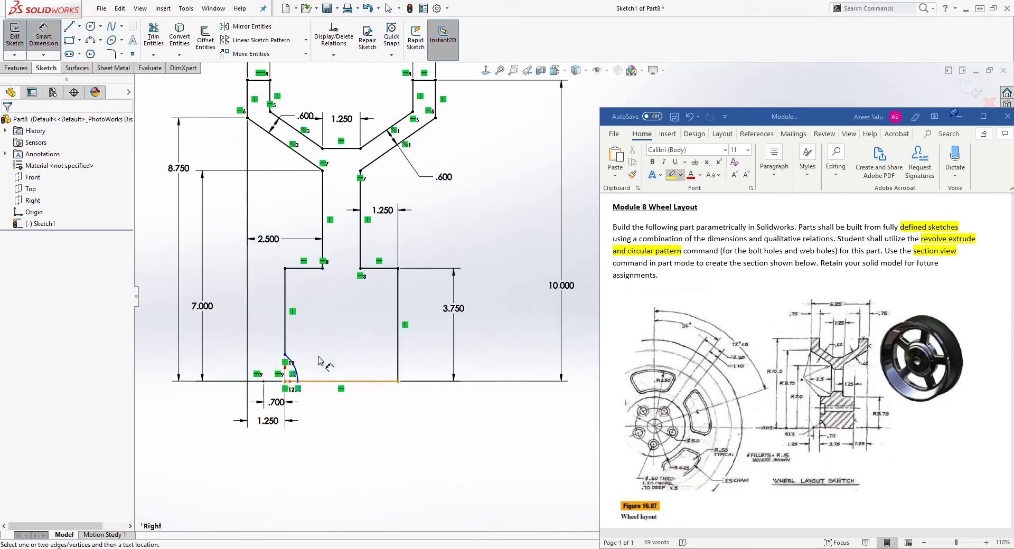
pyautogui.click(297, 373)
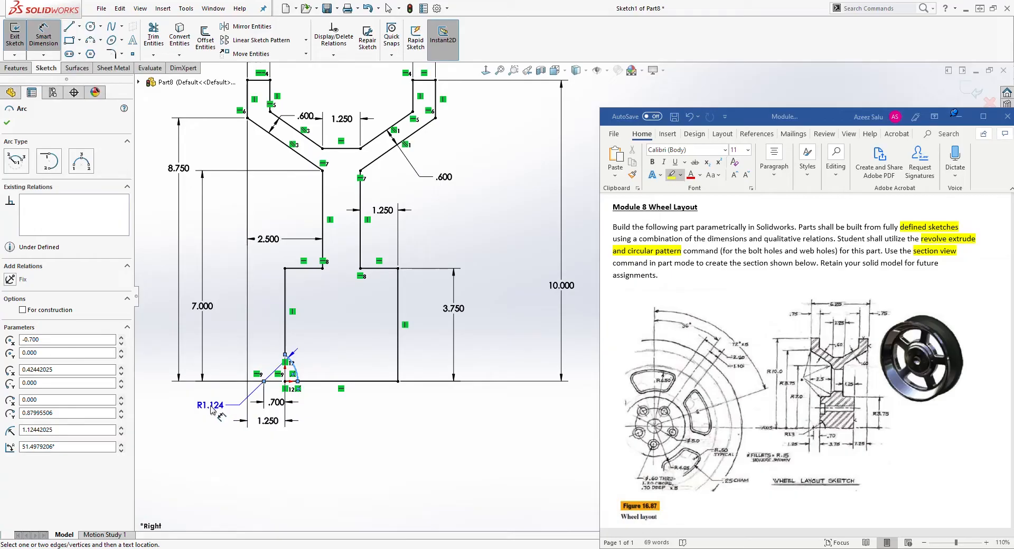
pyautogui.click(211, 410)
pyautogui.click(211, 411)
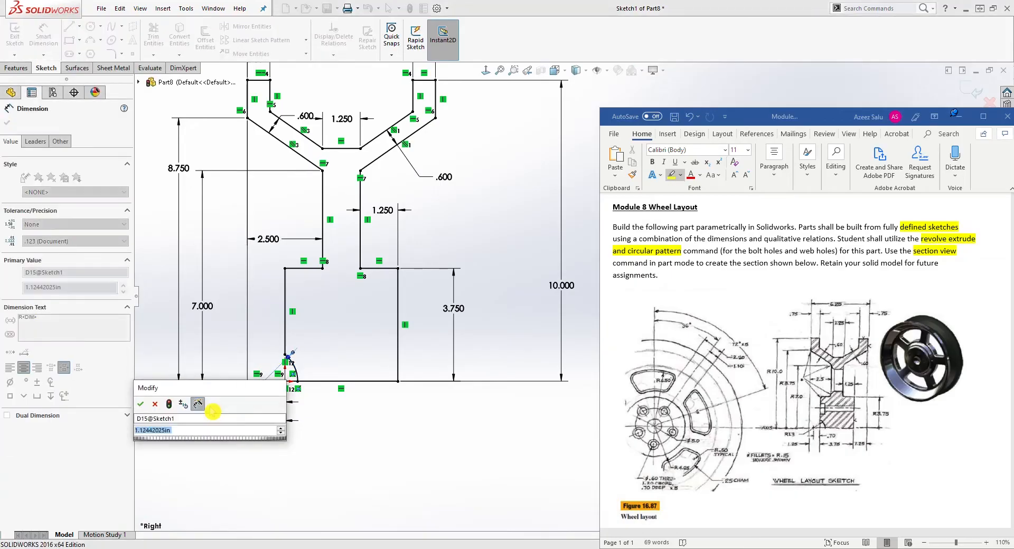
pyautogui.write('1.3')
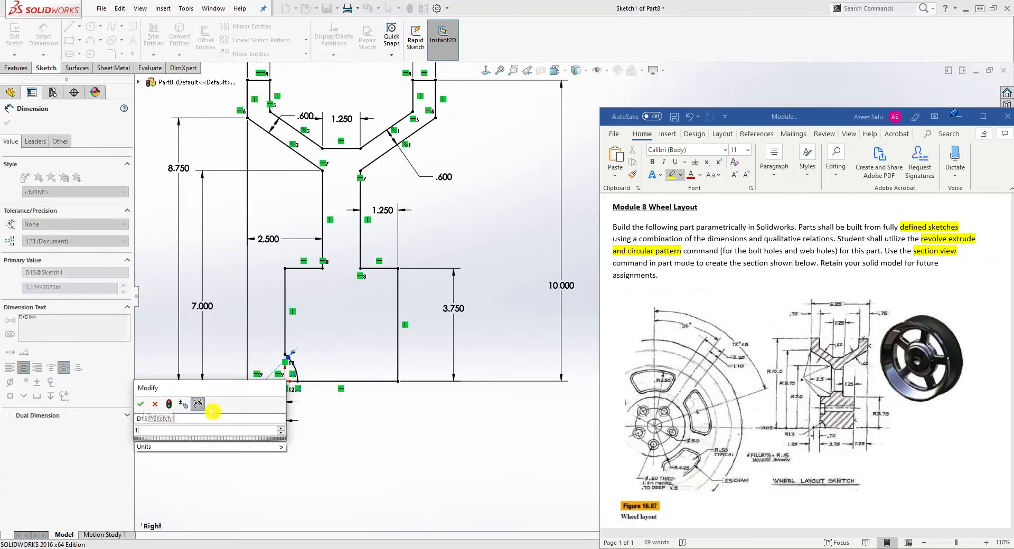
pyautogui.press('Return')
pyautogui.press('Escape')
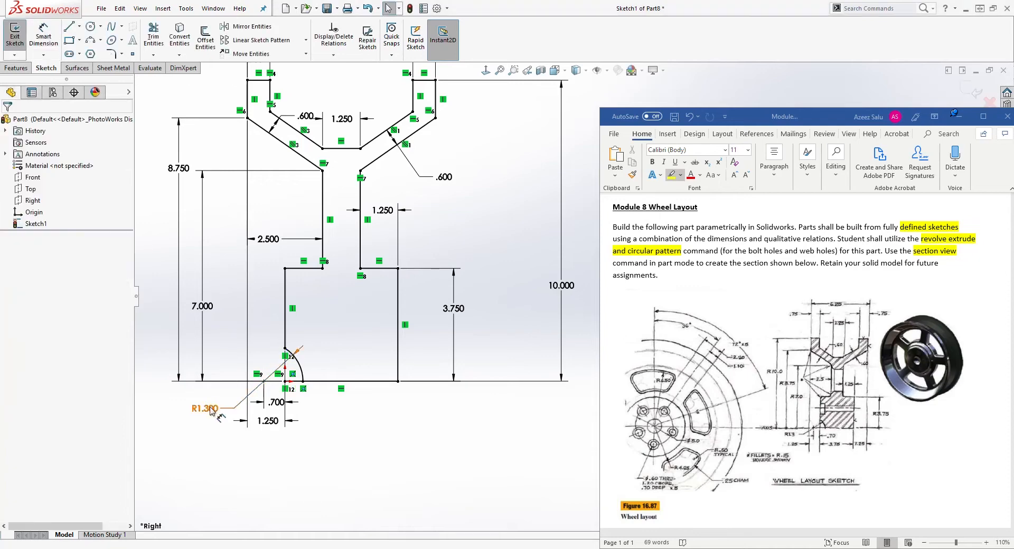
# Draw a 3.15 in line along the baseline from the arc's lower end to the profile's right corner.
pyautogui.scroll(2, 311, 425)
pyautogui.scroll(-6, 317, 433)
pyautogui.scroll(-1, 438, 411)
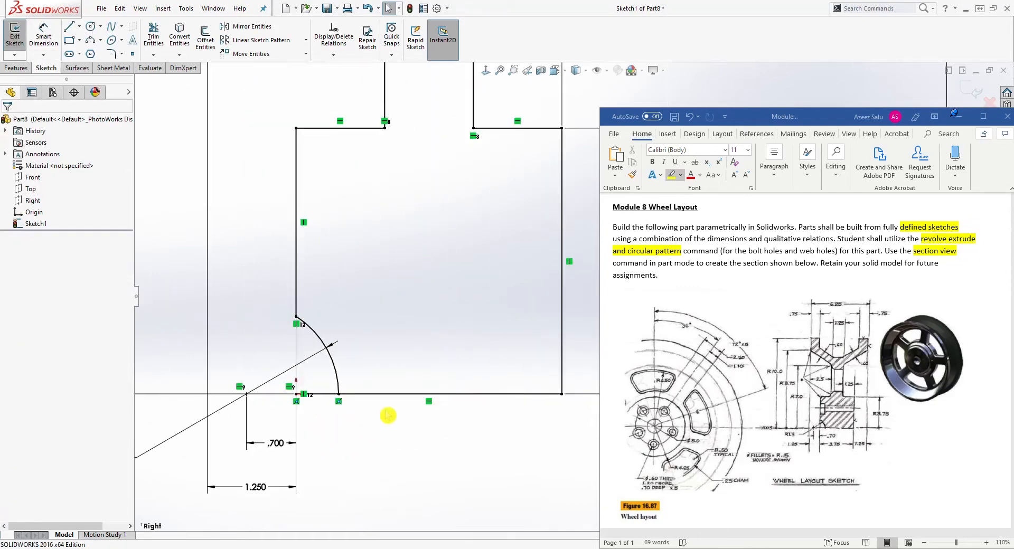
pyautogui.click(338, 394)
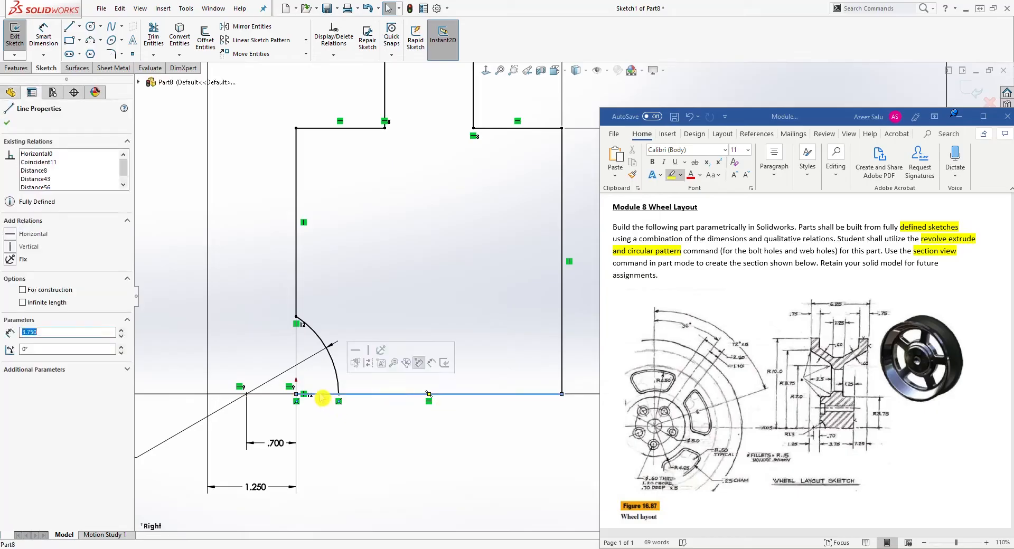
pyautogui.press('Escape')
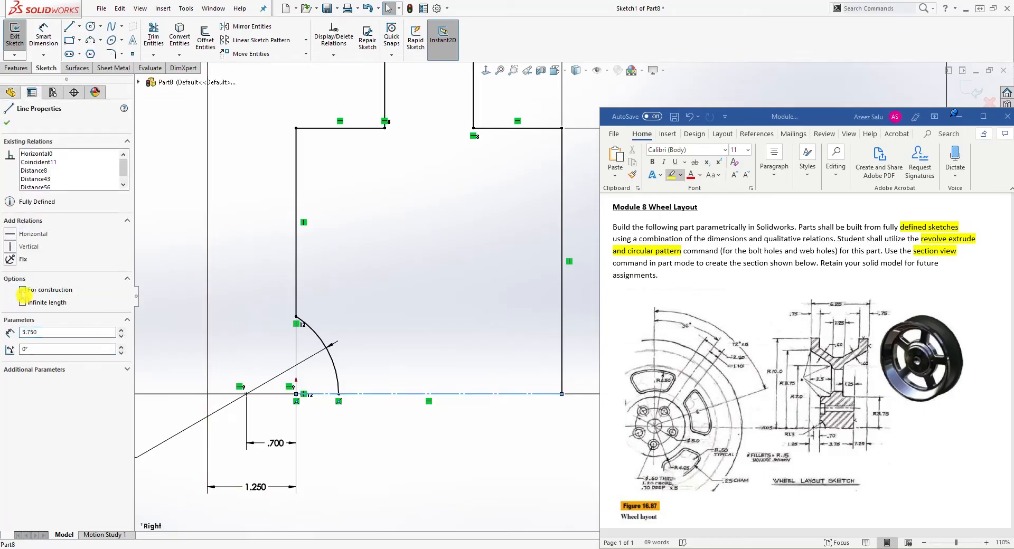
pyautogui.press('l')
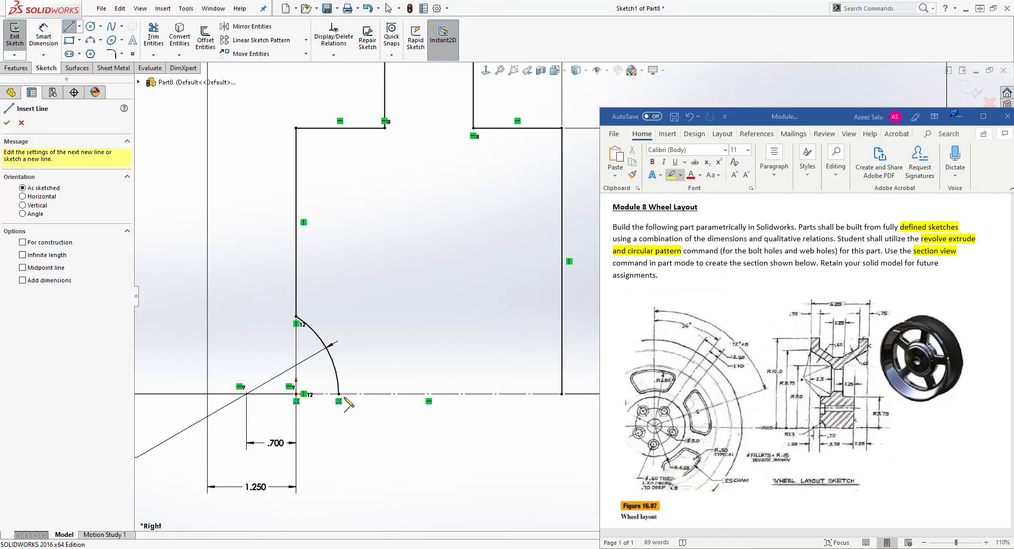
pyautogui.click(339, 394)
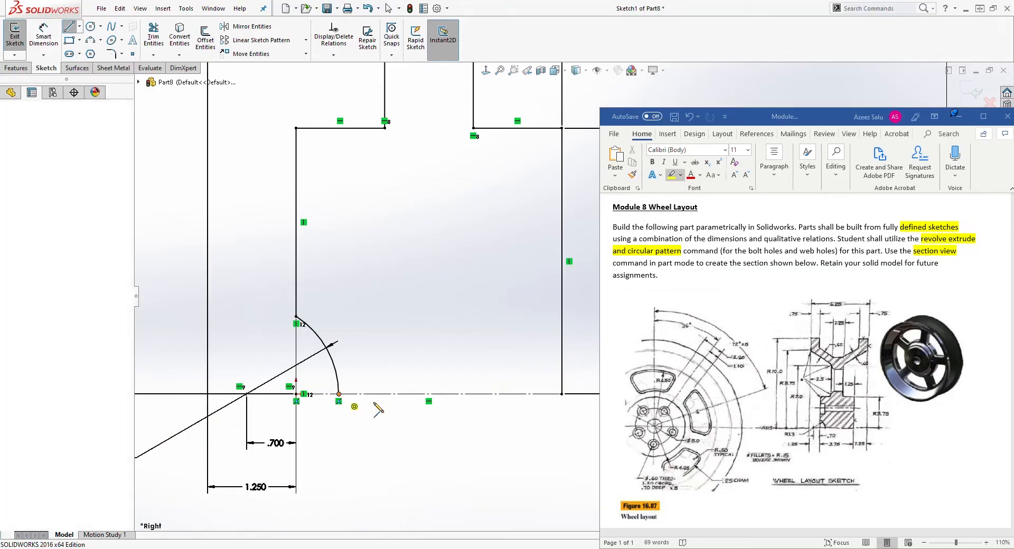
pyautogui.click(561, 394)
pyautogui.press('Escape')
# Revolve the sketch 360deg about the bottom baseline line as the axis of revolution.
pyautogui.scroll(2, 494, 406)
pyautogui.scroll(3, 518, 416)
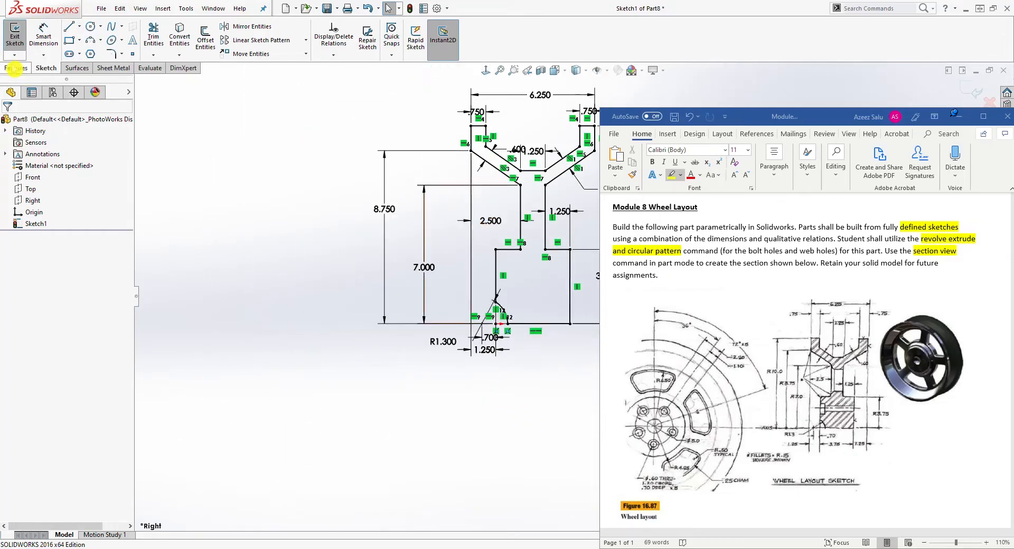
pyautogui.click(15, 68)
pyautogui.click(50, 36)
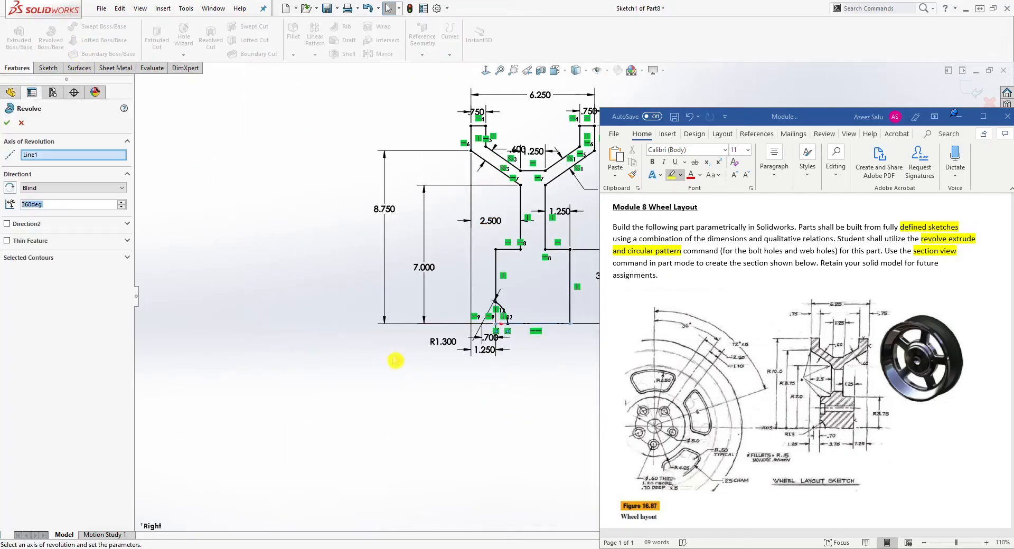
pyautogui.keyDown('ctrl'); pyautogui.moveTo(47, 268); pyautogui.dragTo(49, 268, button='middle'); pyautogui.keyUp('ctrl')
pyautogui.click(8, 124)
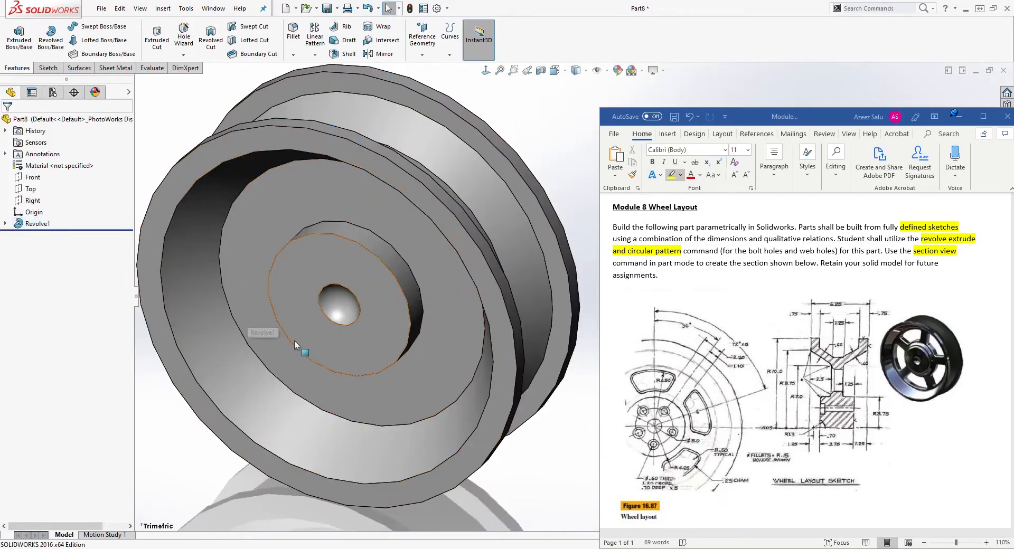
# Raise the document's shaded image quality toward the high setting in the document properties.
pyautogui.click(436, 8)
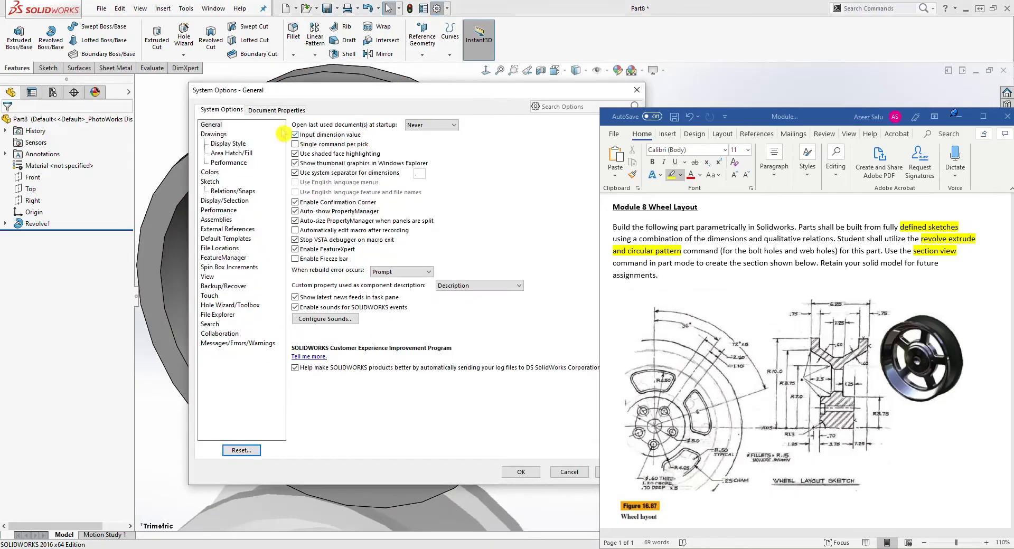
pyautogui.click(276, 110)
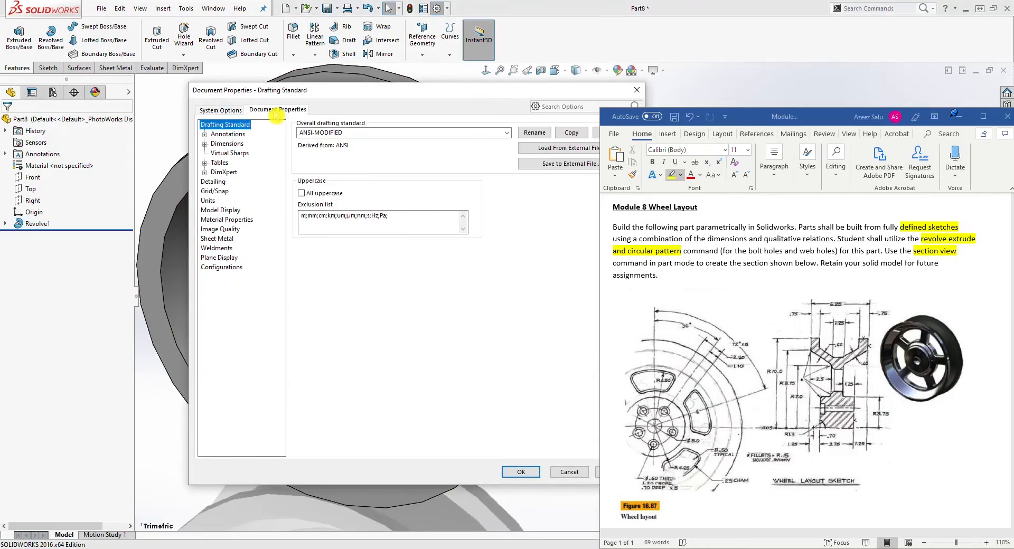
pyautogui.click(220, 229)
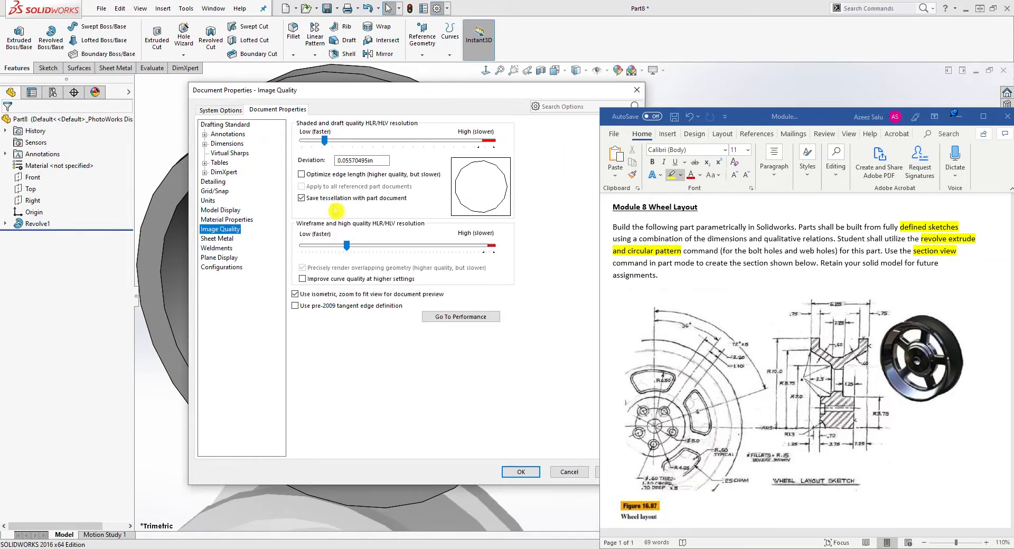
pyautogui.moveTo(481, 172); pyautogui.dragTo(484, 171)
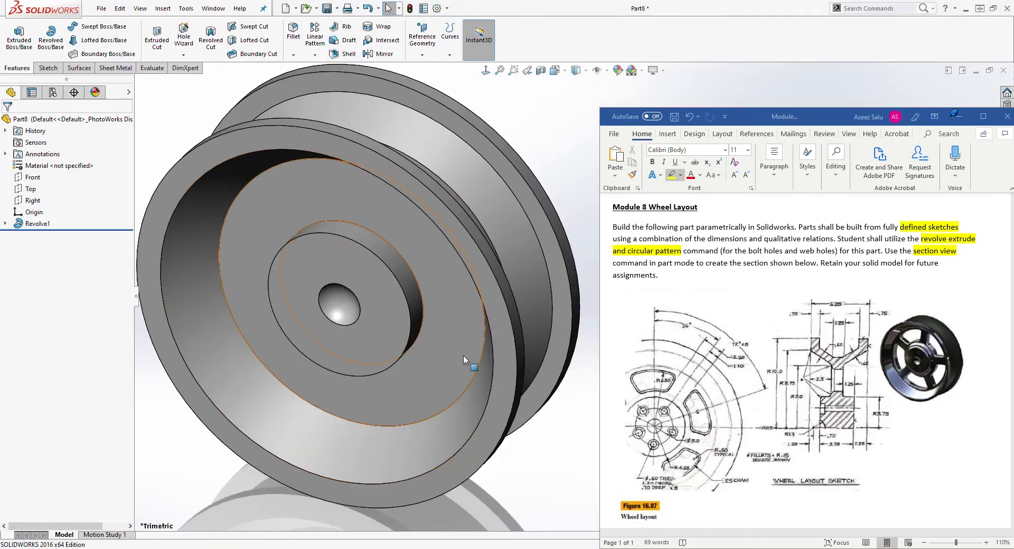
# Start a Hole Wizard counterbore hole with its custom sizing and switch to positioning it.
pyautogui.moveTo(470, 362)
pyautogui.mouseDown(button='middle')
pyautogui.moveTo(453, 315)
pyautogui.moveTo(478, 346)
pyautogui.mouseUp(button='middle')
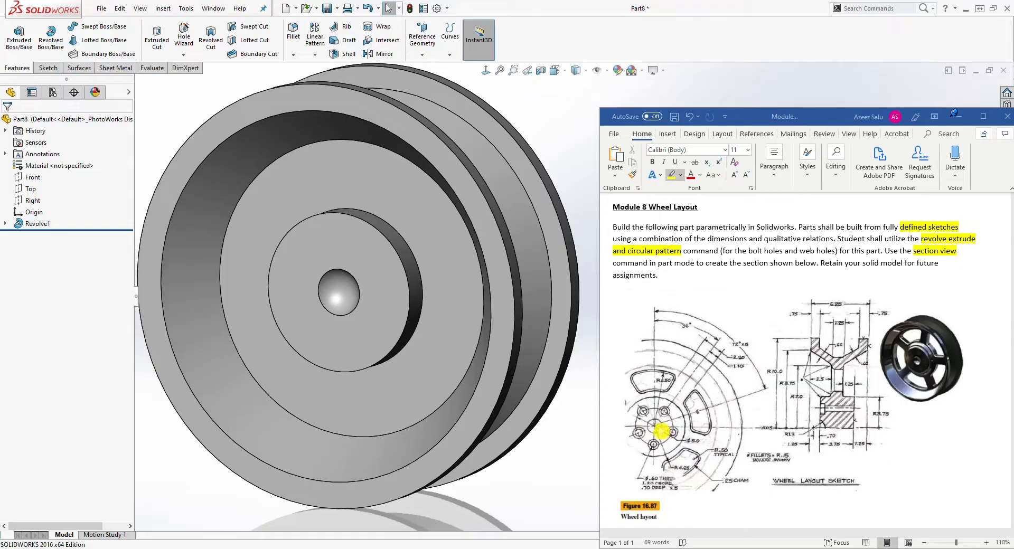
pyautogui.hotkey('ctrl', '1')
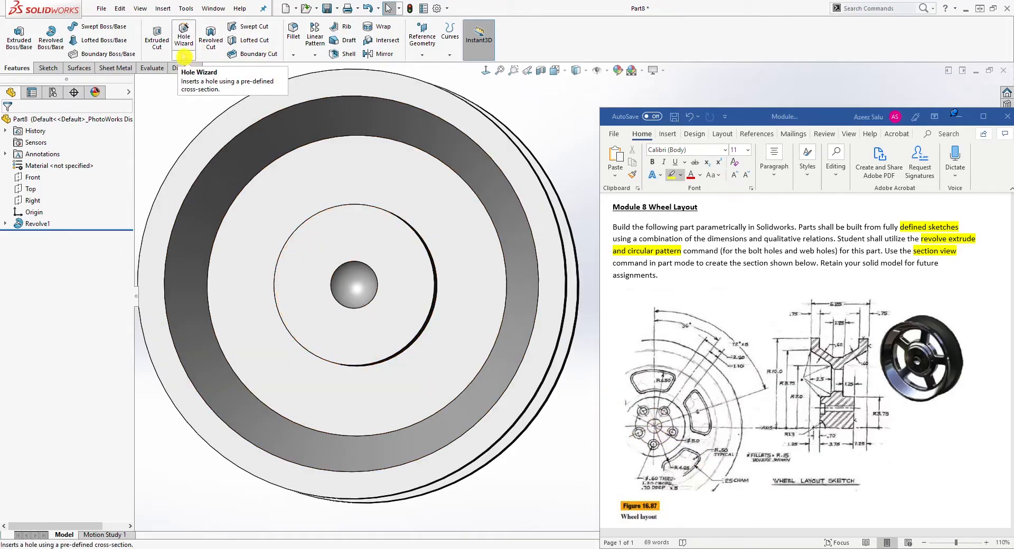
pyautogui.click(184, 35)
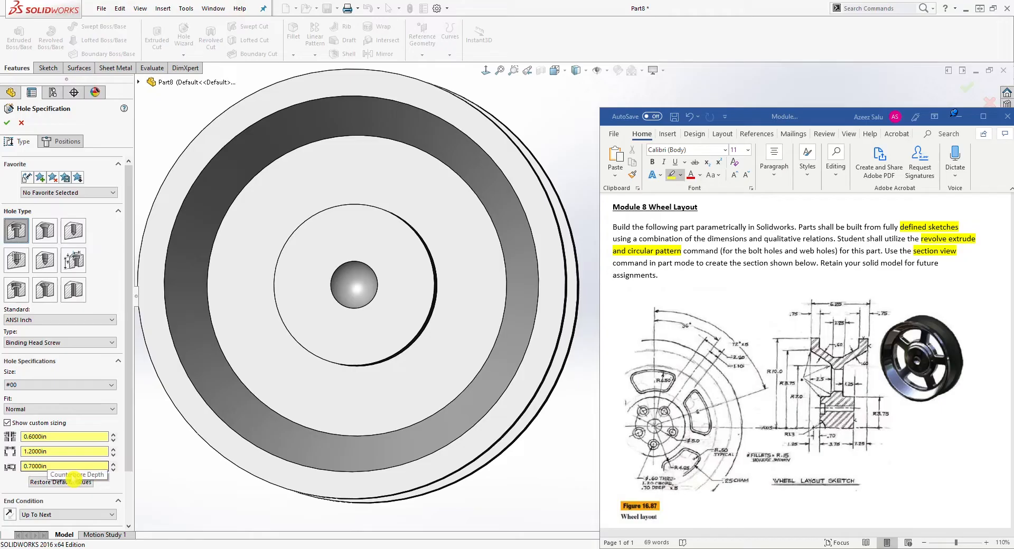
pyautogui.click(38, 481)
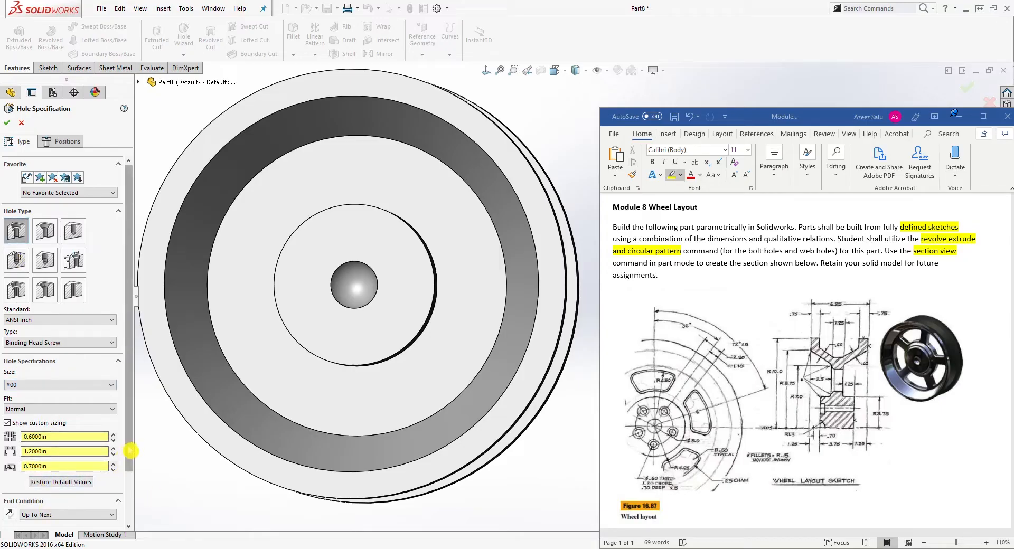
pyautogui.moveTo(130, 450); pyautogui.dragTo(129, 479)
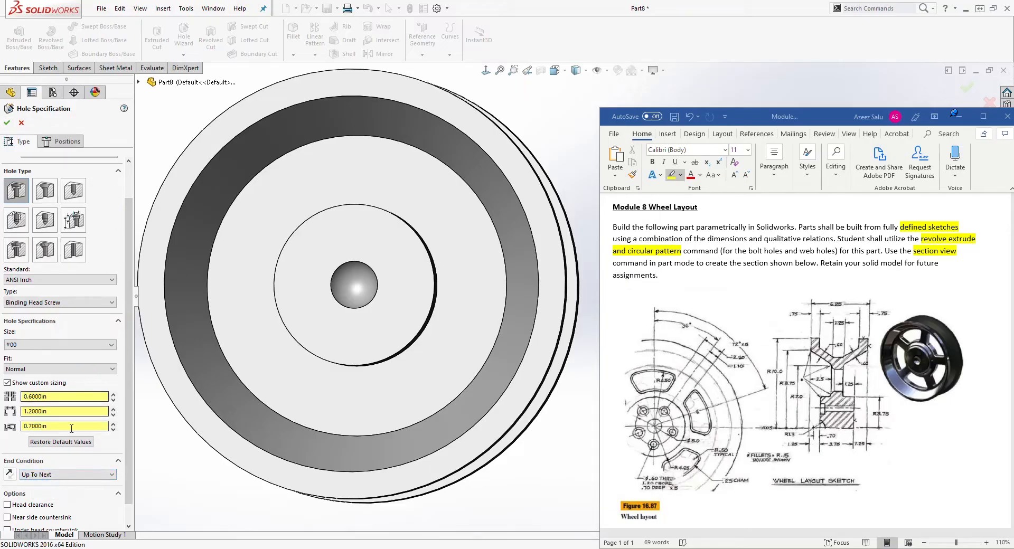
pyautogui.click(62, 142)
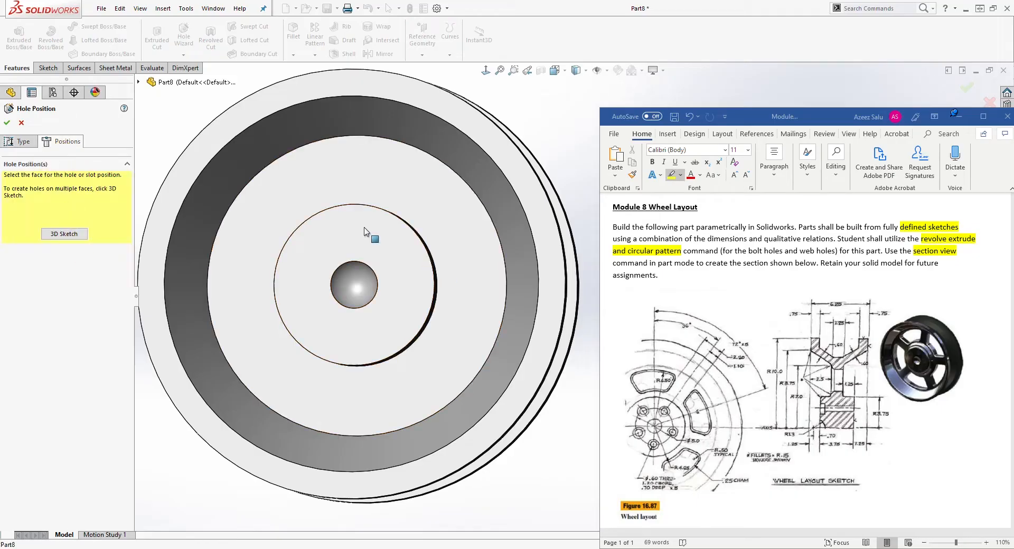
# Select the wheel's front face and place the hole point above the center hub.
pyautogui.click(366, 259)
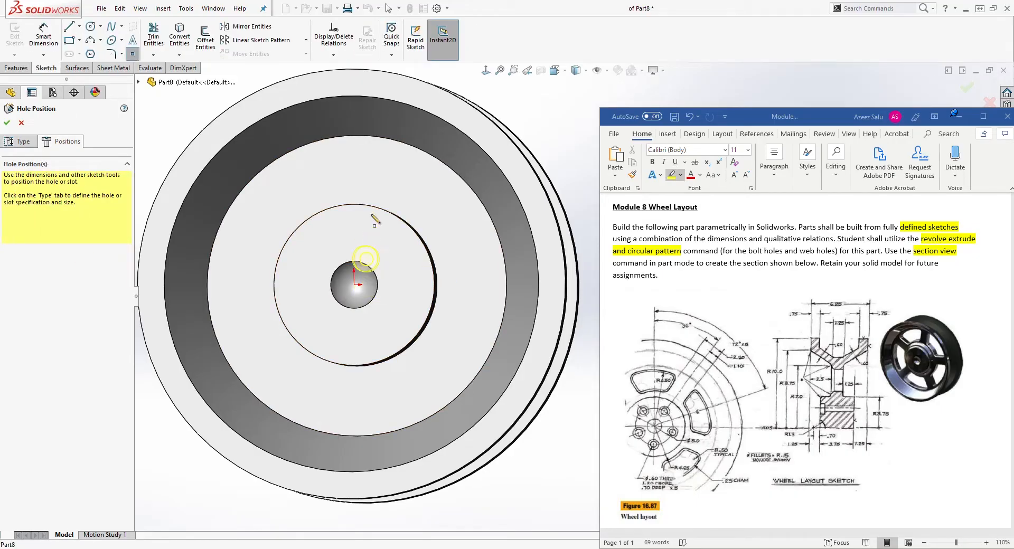
pyautogui.click(485, 70)
pyautogui.keyDown('ctrl'); pyautogui.moveTo(297, 400); pyautogui.dragTo(56, 403, button='middle'); pyautogui.keyUp('ctrl')
pyautogui.scroll(-2, 354, 265)
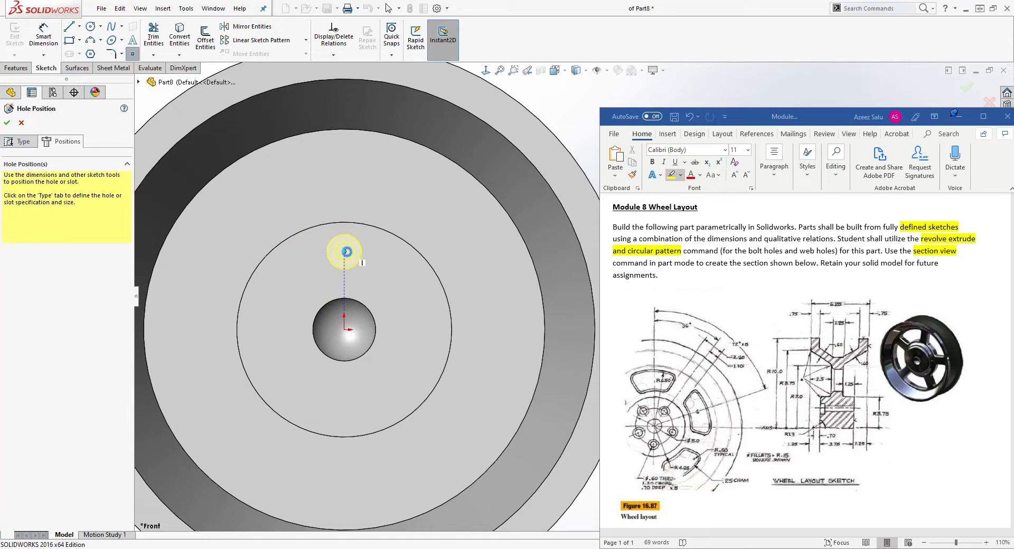
pyautogui.click(344, 252)
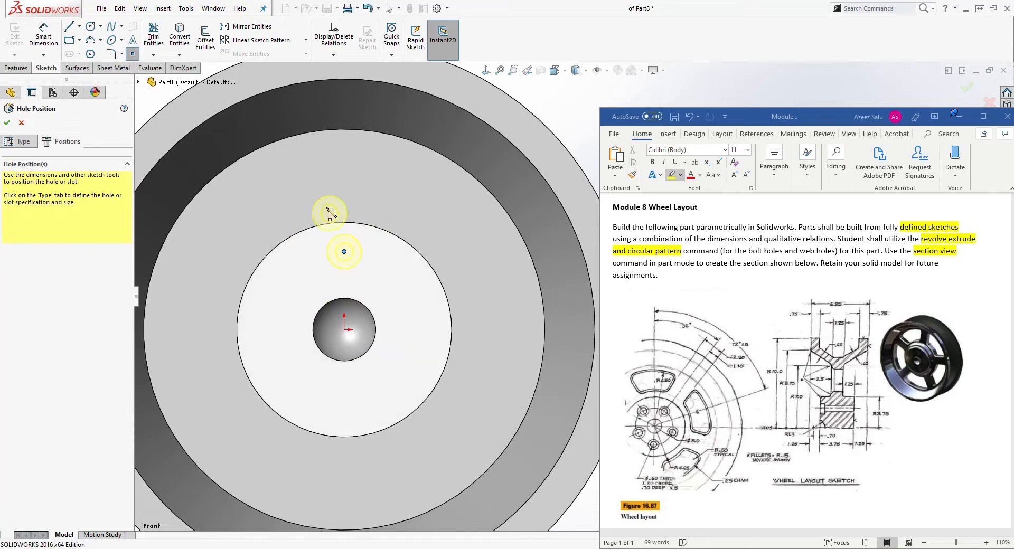
pyautogui.press('Escape')
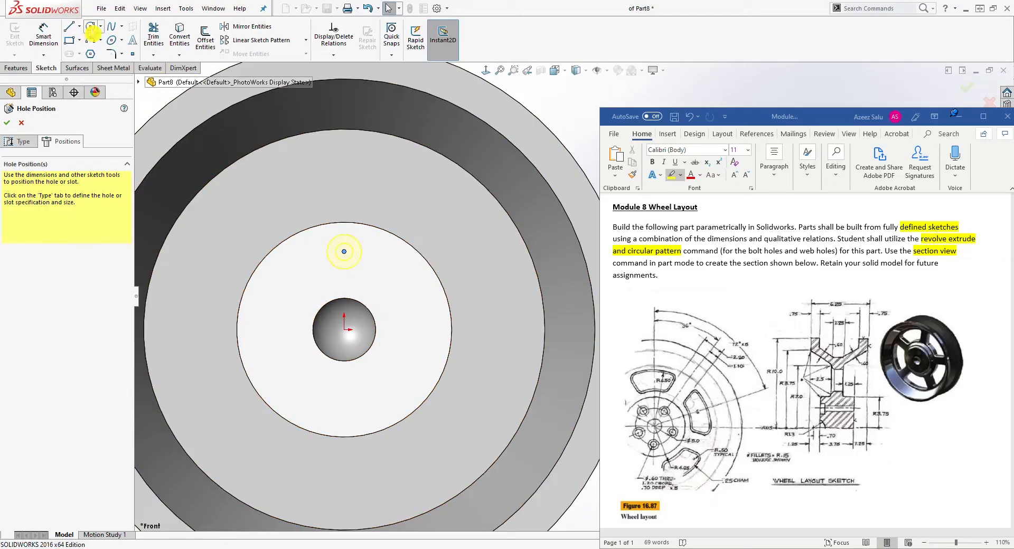
# Sketch a circle about 6 in in diameter centered on the origin.
pyautogui.click(111, 41)
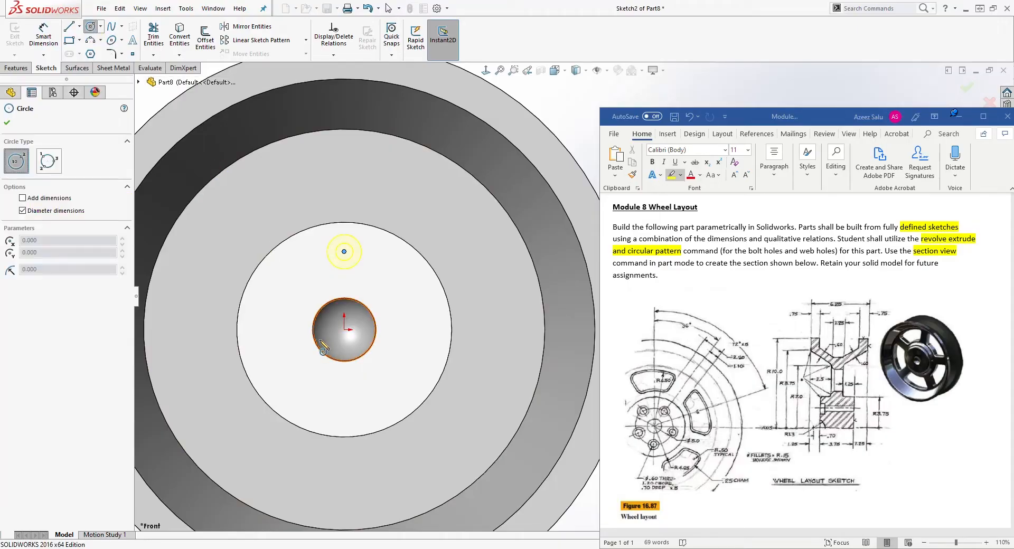
pyautogui.click(344, 330)
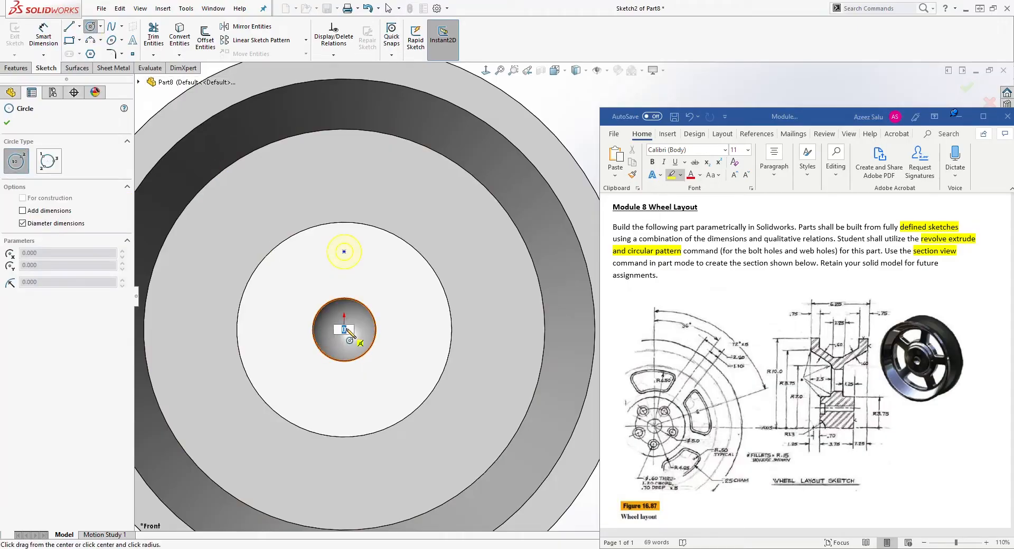
pyautogui.click(412, 279)
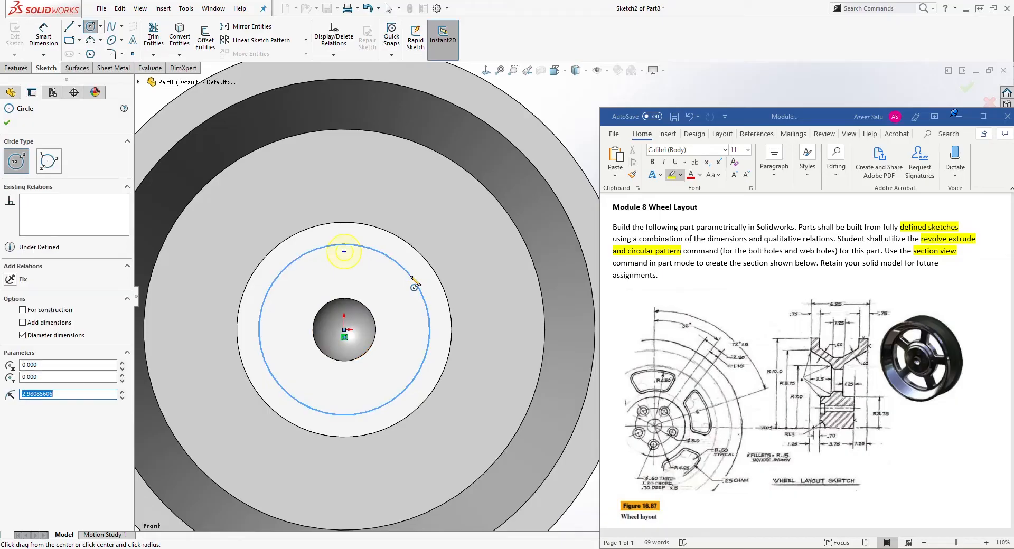
pyautogui.press('Escape')
# Reposition the hole point and circle, and dimension the circle's diameter as 5 in.
pyautogui.click(345, 252)
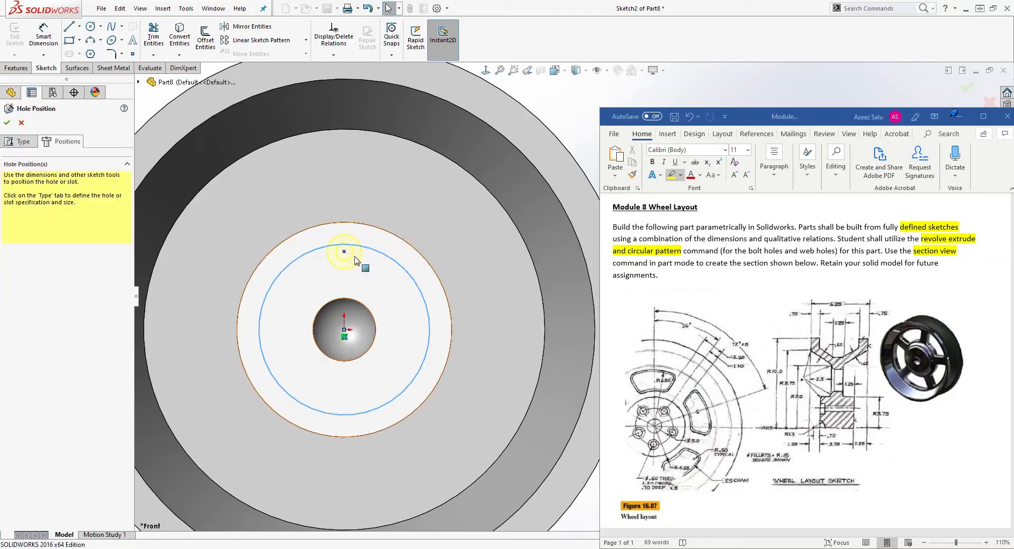
pyautogui.moveTo(344, 252); pyautogui.dragTo(394, 283)
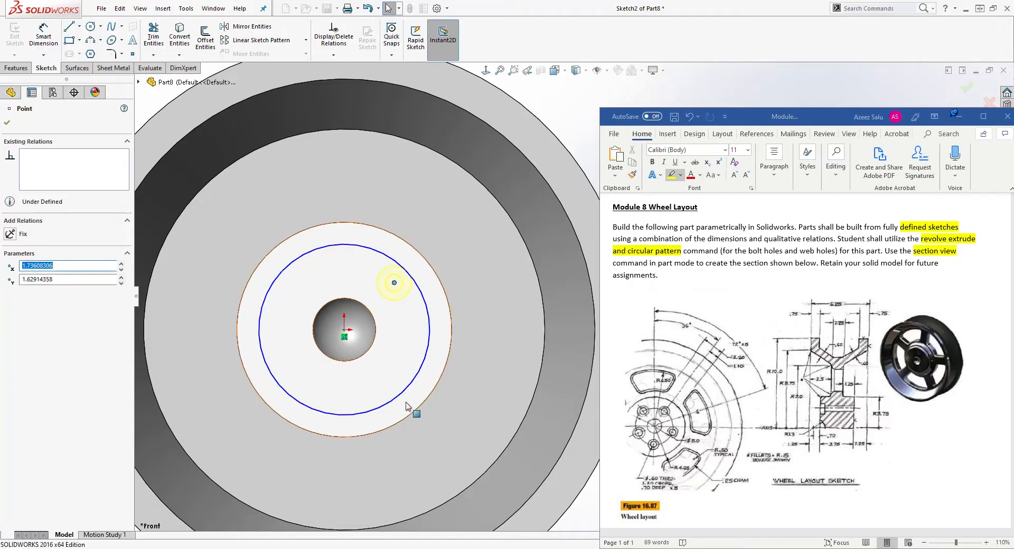
pyautogui.moveTo(407, 407); pyautogui.dragTo(377, 229, button='right')
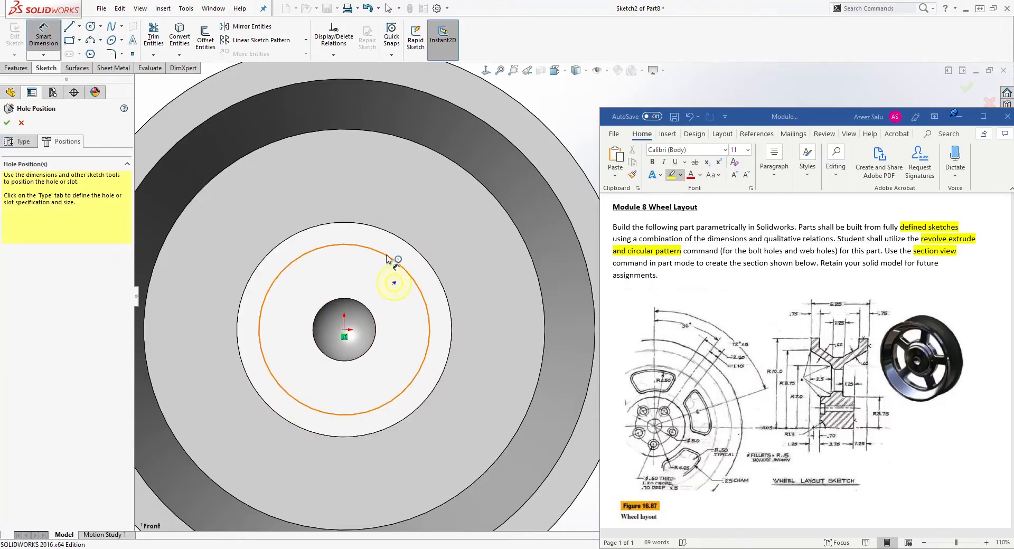
pyautogui.click(391, 262)
pyautogui.click(437, 206)
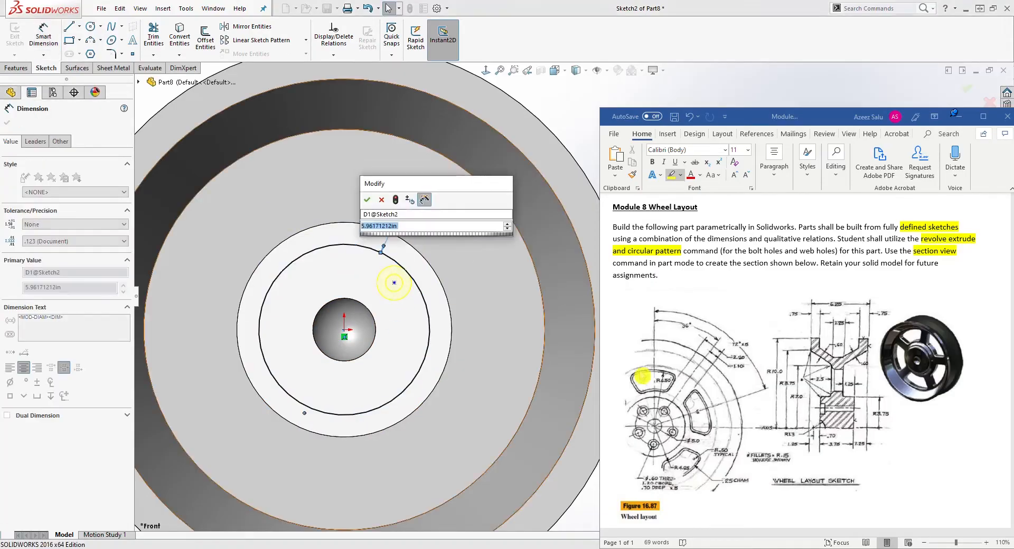
pyautogui.write('5')
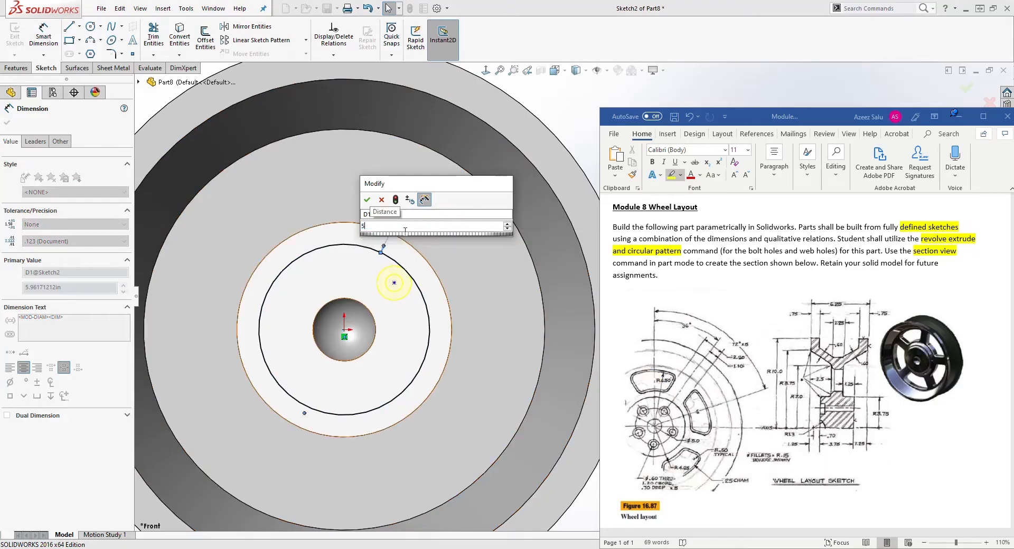
pyautogui.press('Return')
pyautogui.press('Escape')
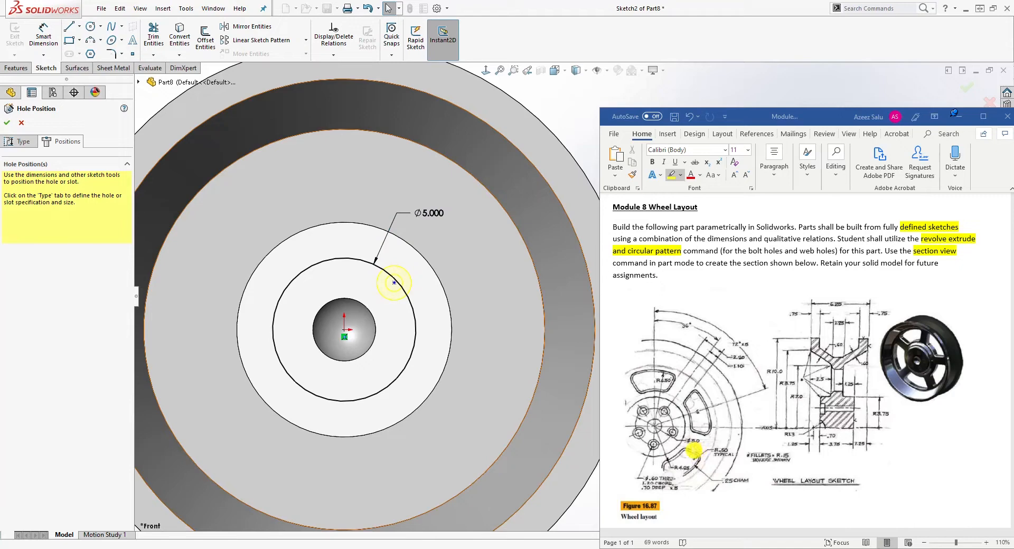
# Draw a vertical line and an angled line from the origin out to the circle.
pyautogui.moveTo(394, 282); pyautogui.dragTo(381, 295)
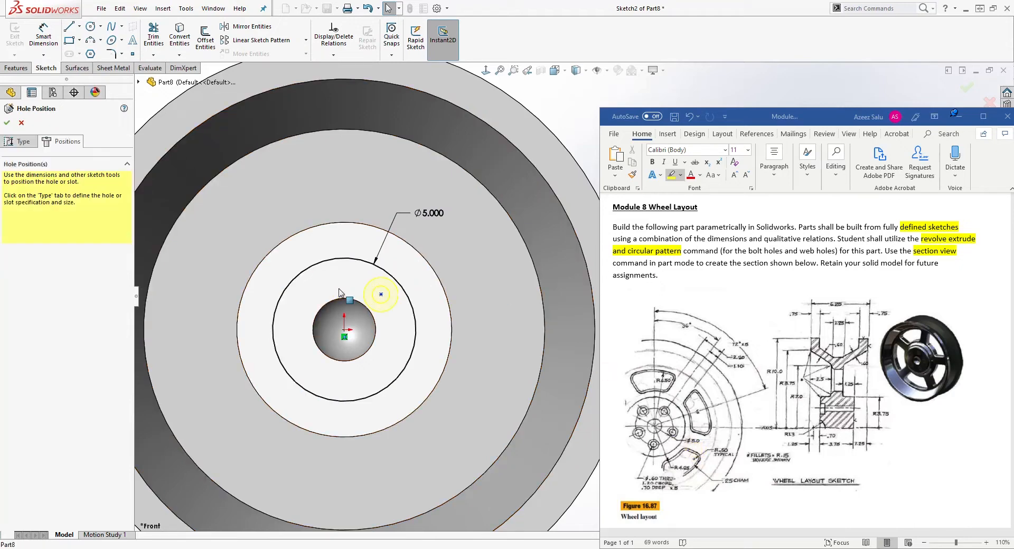
pyautogui.press('l')
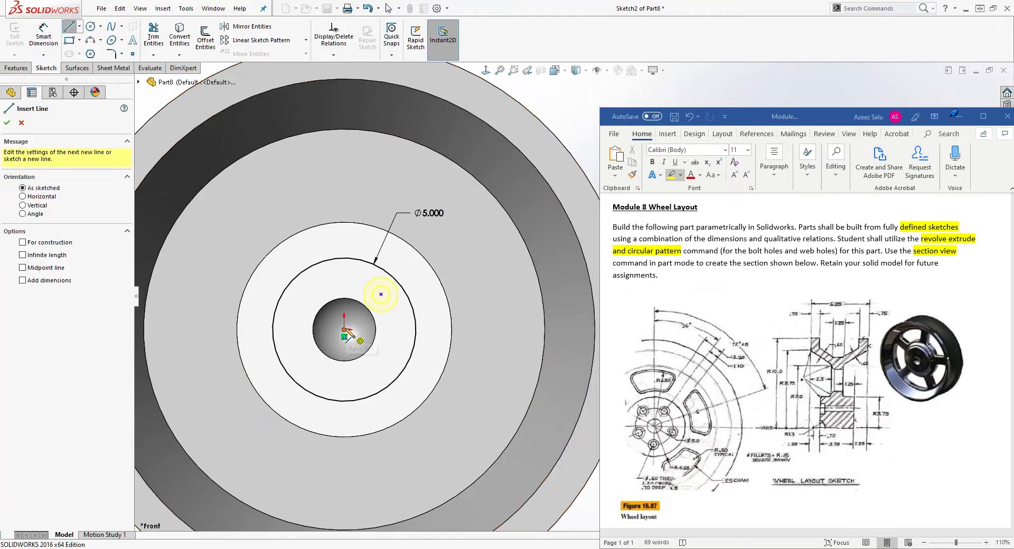
pyautogui.click(344, 330)
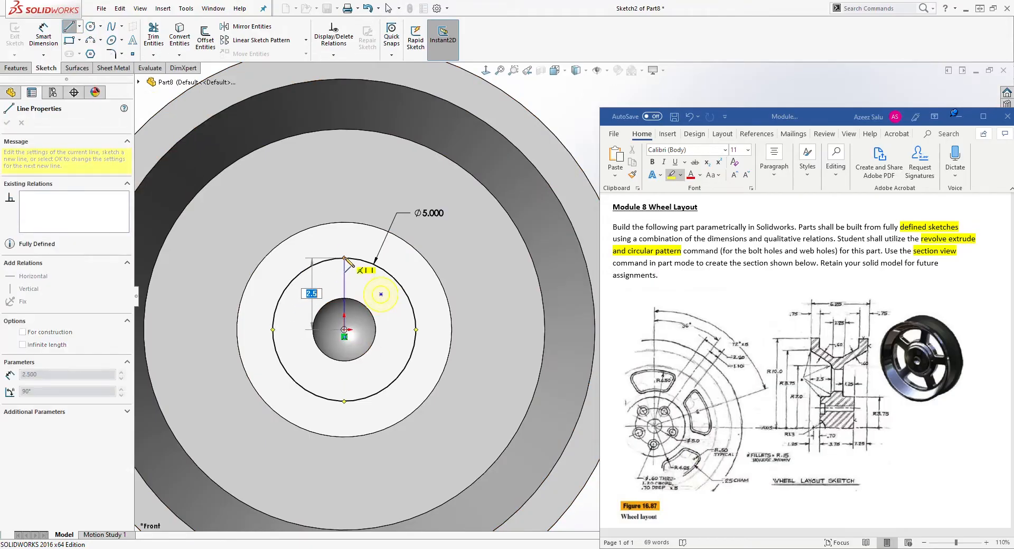
pyautogui.click(345, 259)
pyautogui.press('Escape')
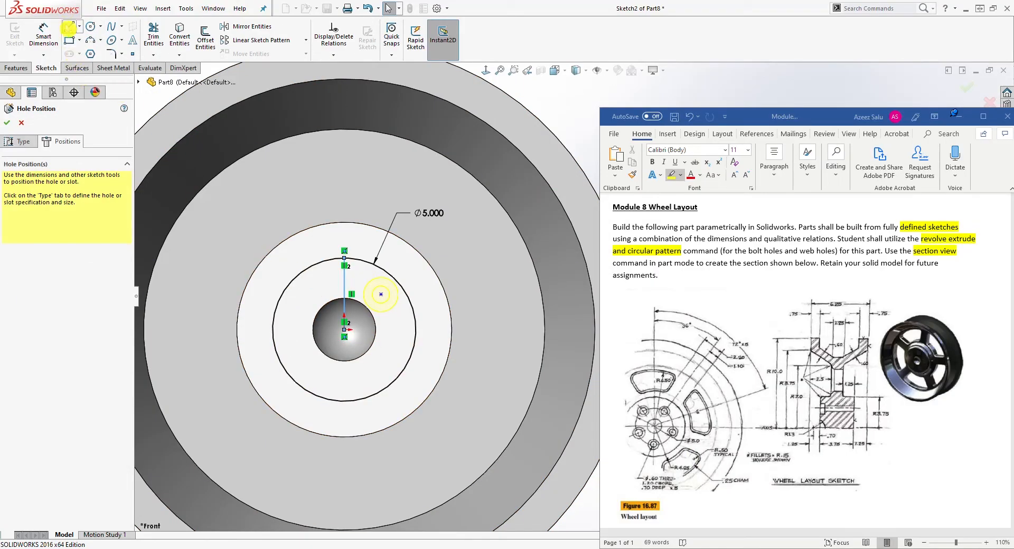
pyautogui.click(345, 330)
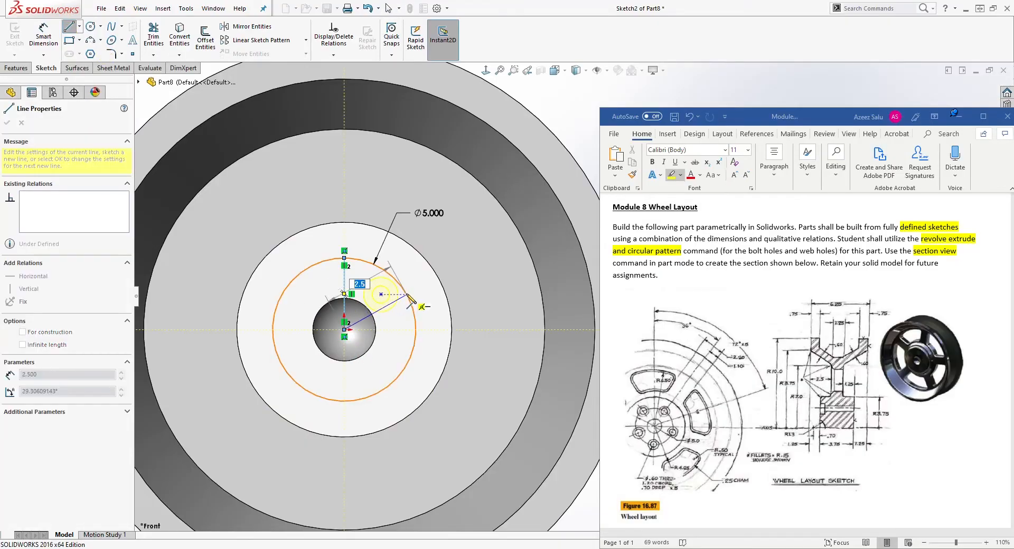
pyautogui.click(407, 294)
pyautogui.press('Escape')
# Convert the circle and both radial lines into construction geometry.
pyautogui.click(415, 332)
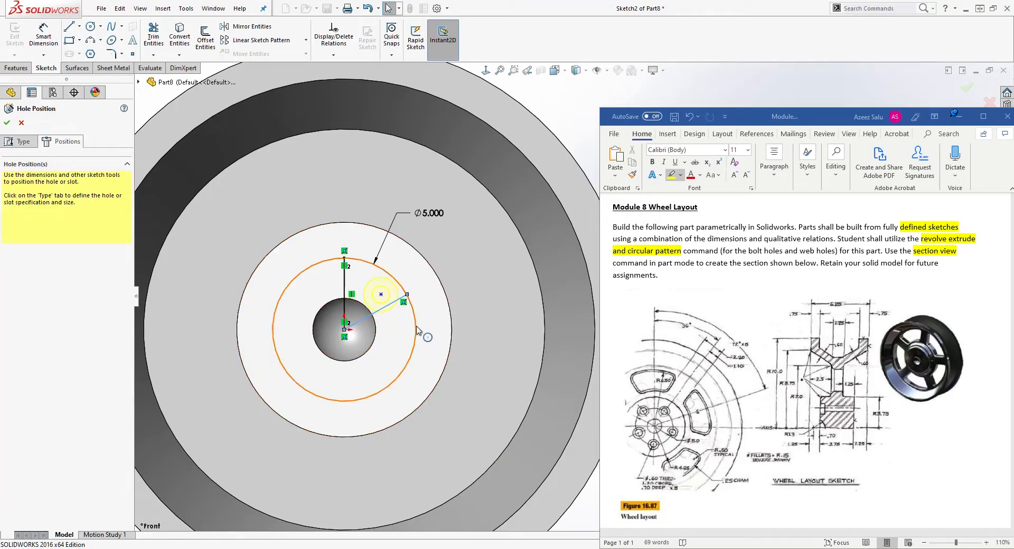
pyautogui.keyDown('ctrl'); pyautogui.click(366, 316); pyautogui.keyUp('ctrl')
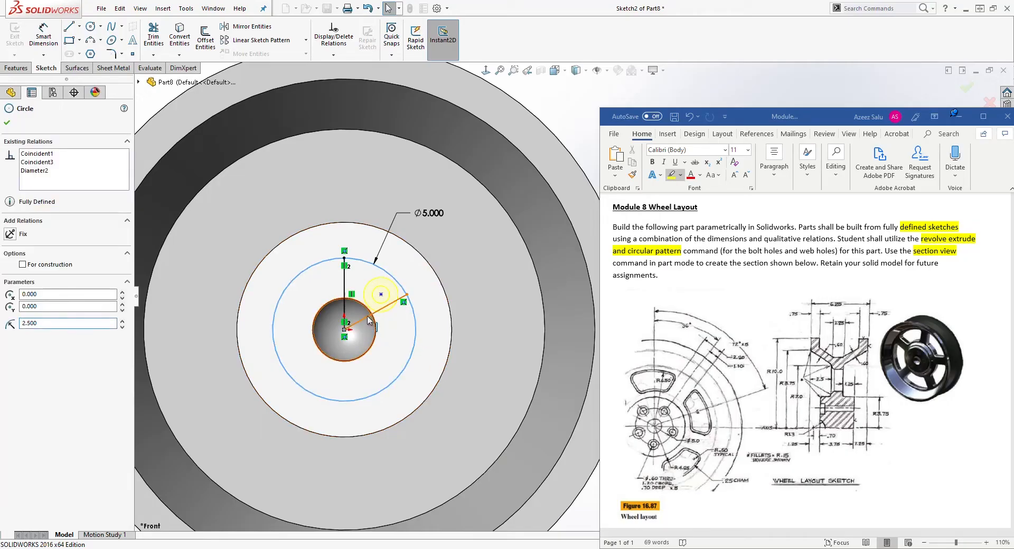
pyautogui.keyDown('ctrl'); pyautogui.click(346, 287); pyautogui.keyUp('ctrl')
pyautogui.click(22, 323)
pyautogui.press('Escape')
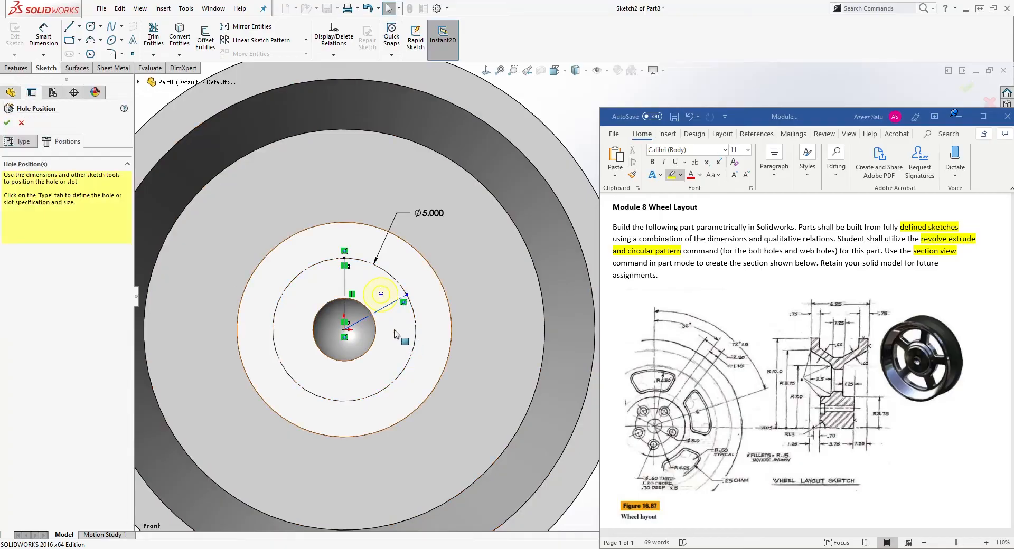
# Dimension the angle between the vertical and angled lines as 36°.
pyautogui.moveTo(472, 410); pyautogui.dragTo(448, 290, button='right')
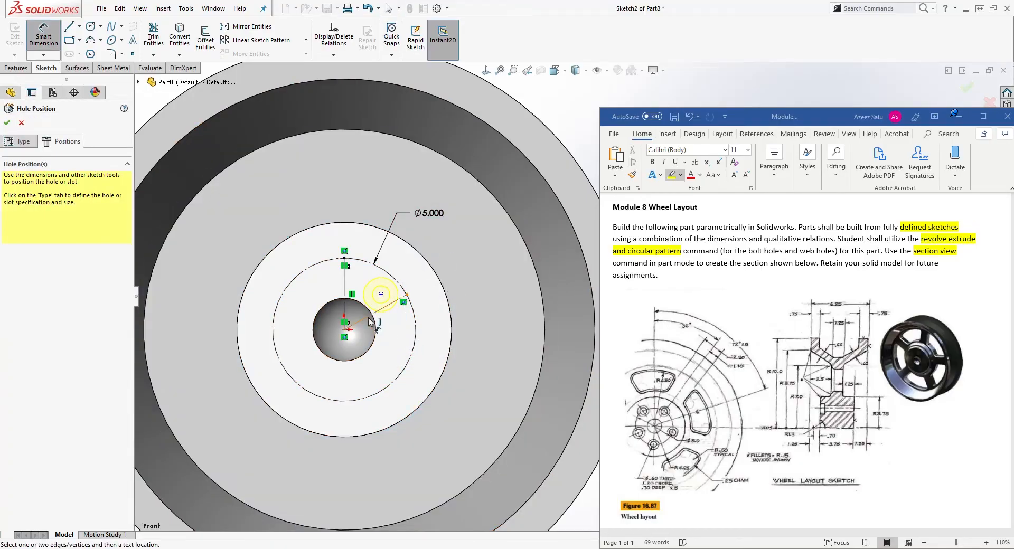
pyautogui.click(362, 320)
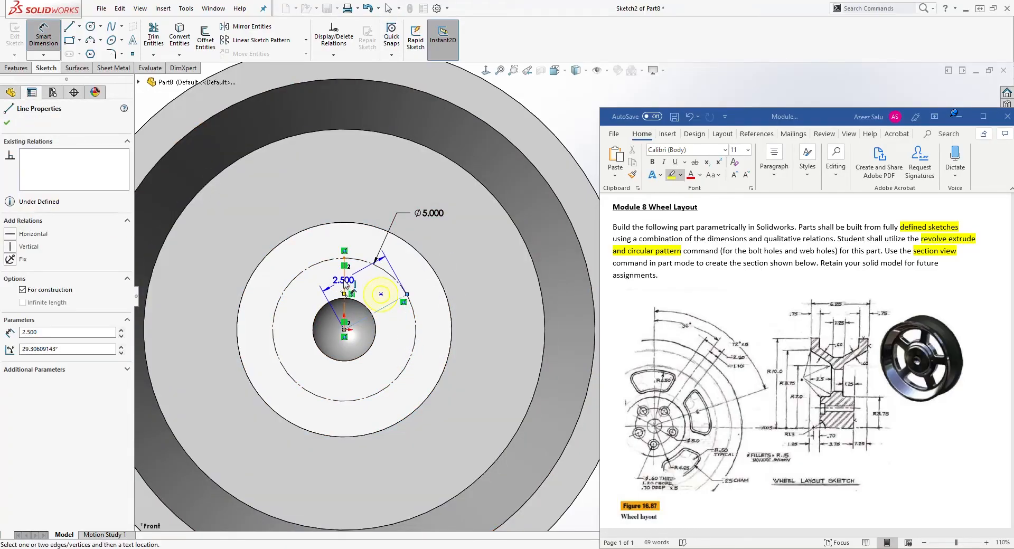
pyautogui.click(345, 285)
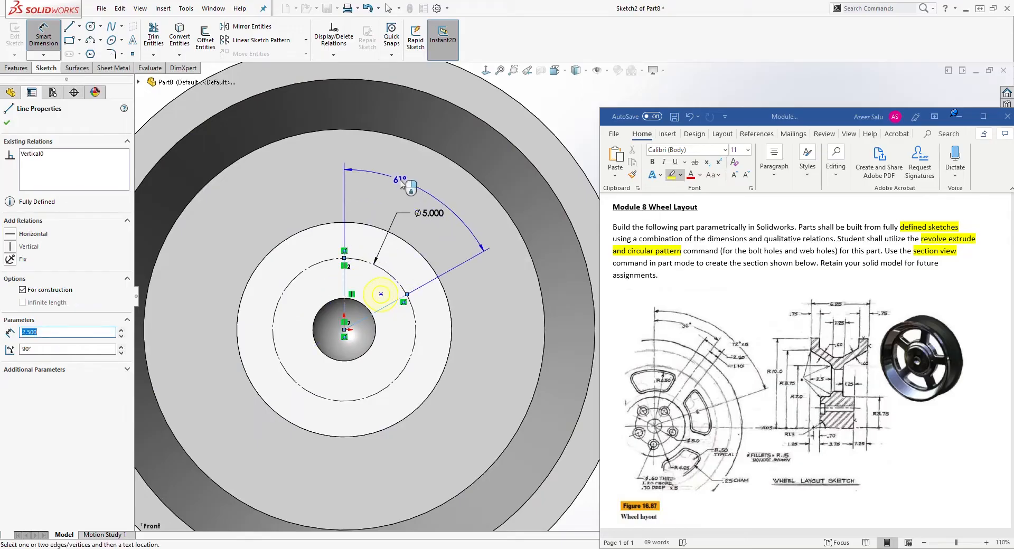
pyautogui.click(405, 186)
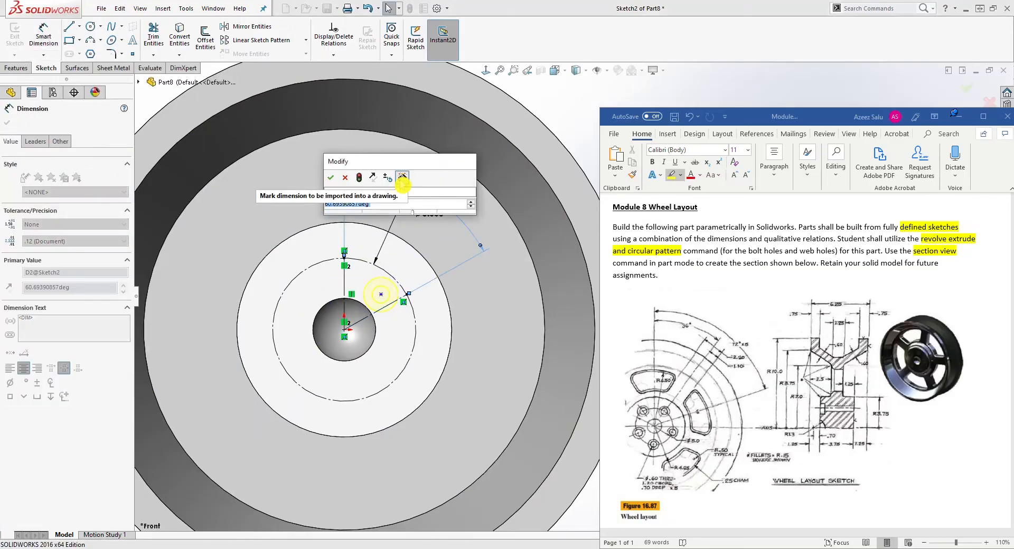
pyautogui.write('36')
pyautogui.press('Return')
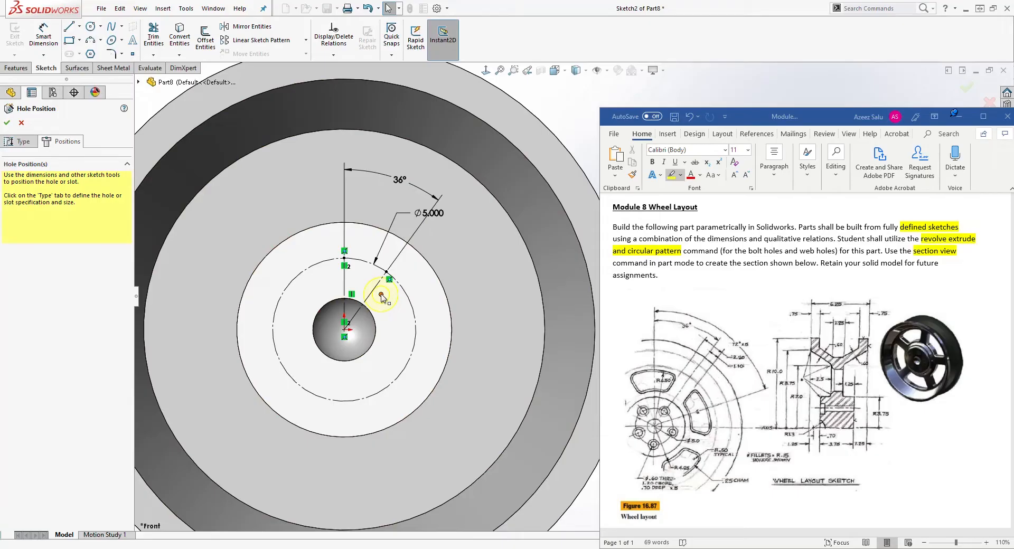
# Make the hole point coincident with the angled line's outer end and finish the hole.
pyautogui.click(381, 295)
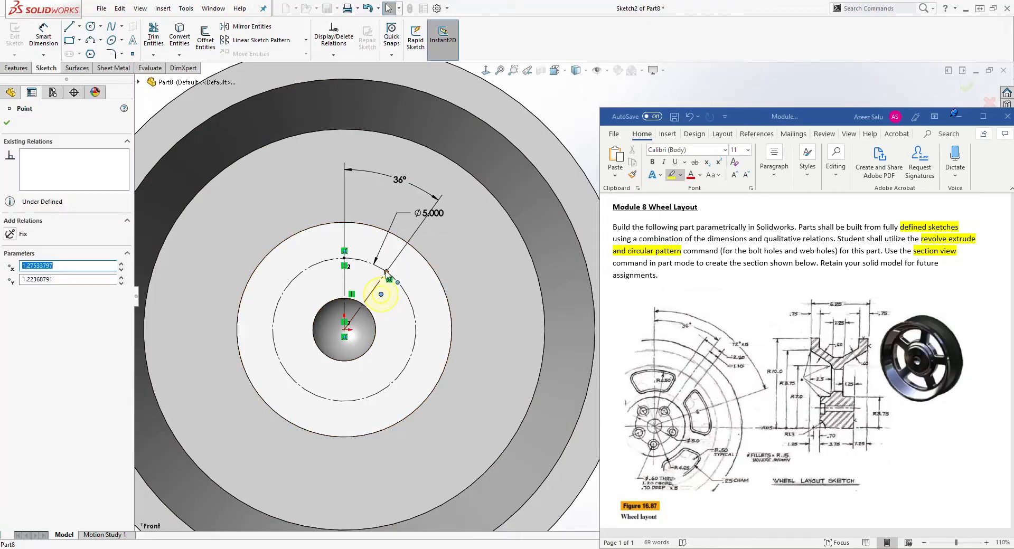
pyautogui.keyDown('ctrl'); pyautogui.click(385, 272); pyautogui.keyUp('ctrl')
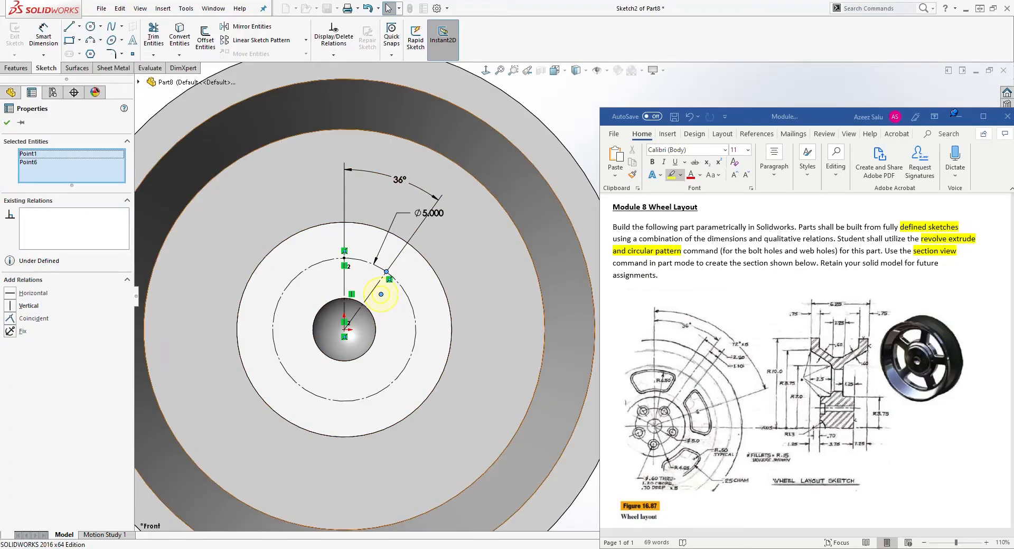
pyautogui.click(17, 319)
pyautogui.press('Escape')
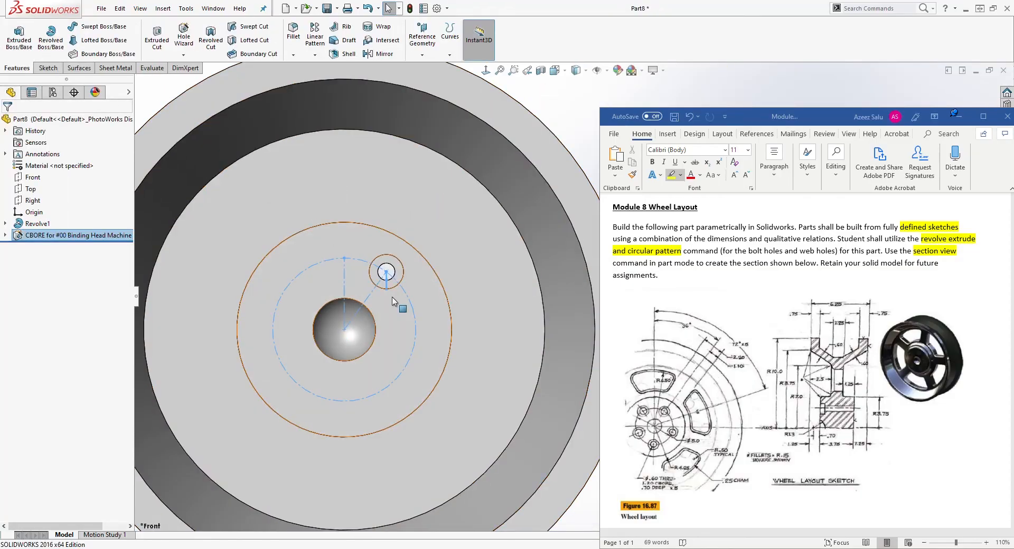
# Circular-pattern the counterbore hole feature around the hub's circular edge, 5 equally spaced instances over 360°.
pyautogui.keyDown('ctrl'); pyautogui.moveTo(450, 377); pyautogui.dragTo(394, 362, button='middle'); pyautogui.keyUp('ctrl')
pyautogui.scroll(1, 385, 262)
pyautogui.moveTo(428, 393); pyautogui.dragTo(424, 315, button='middle')
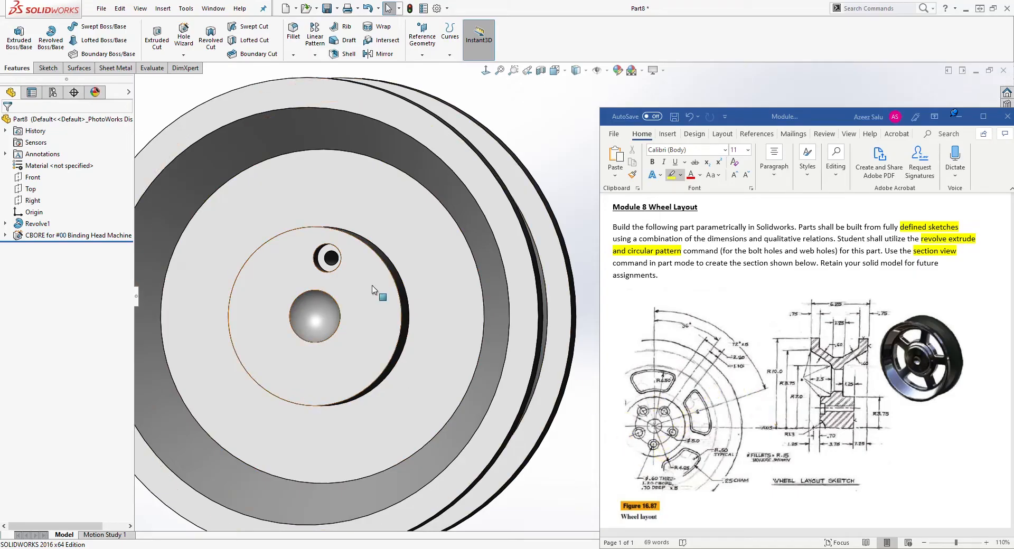
pyautogui.click(315, 55)
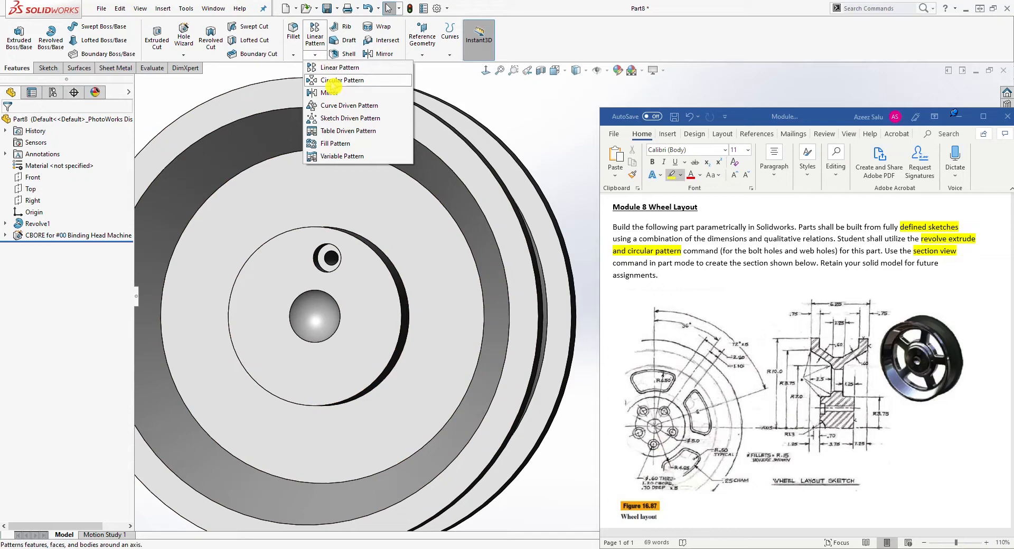
pyautogui.click(332, 81)
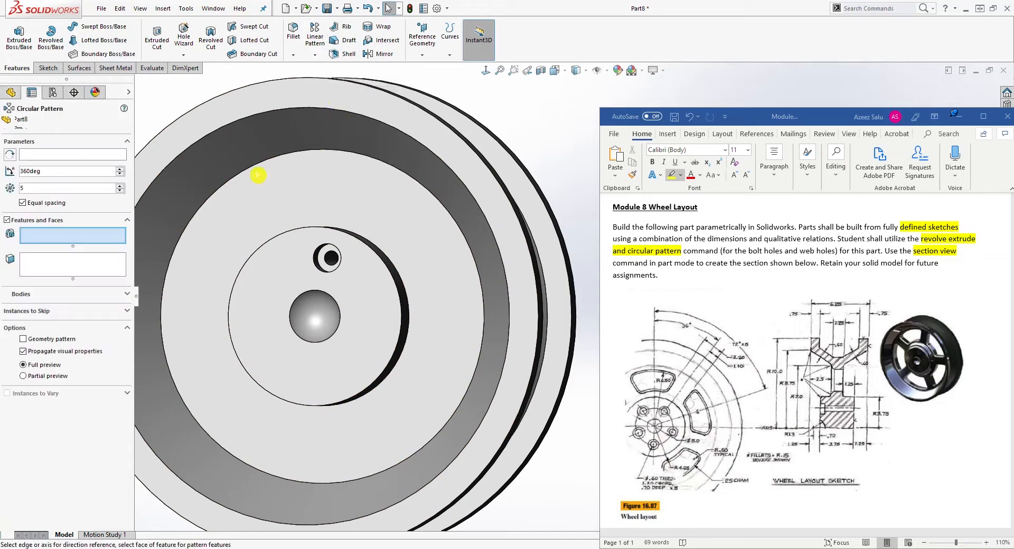
pyautogui.click(69, 159)
pyautogui.moveTo(357, 268); pyautogui.dragTo(318, 287, button='middle')
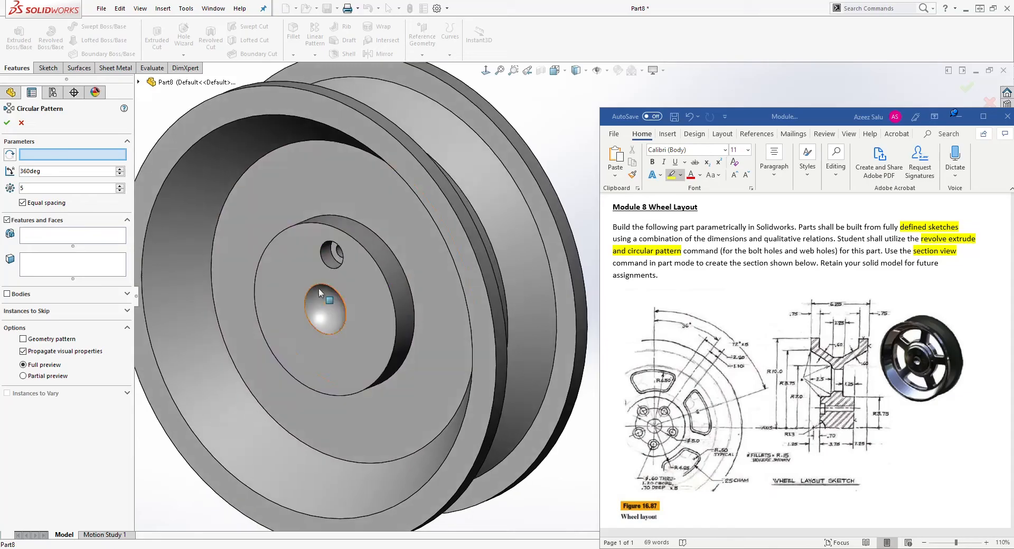
pyautogui.click(296, 226)
pyautogui.click(42, 242)
pyautogui.moveTo(232, 280); pyautogui.dragTo(275, 280, button='middle')
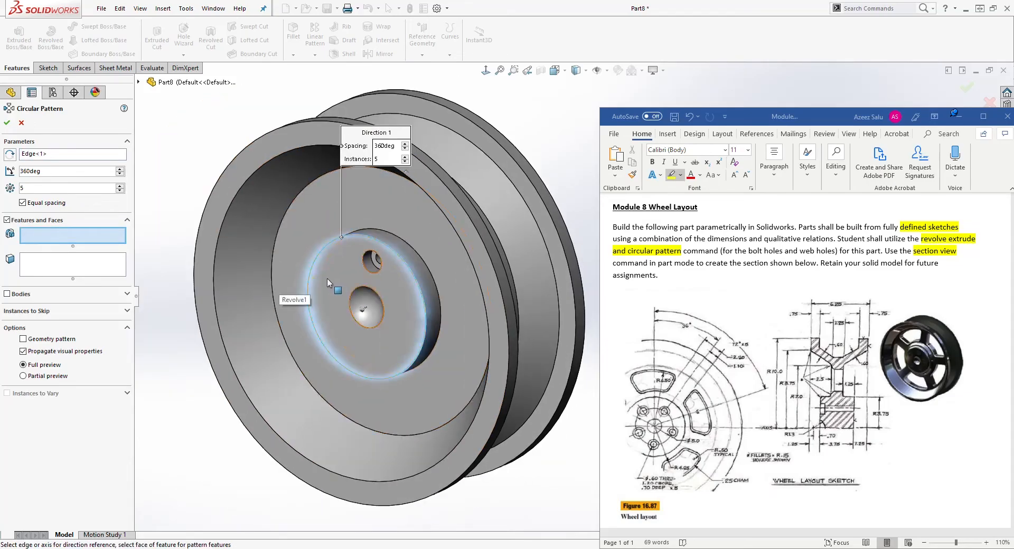
pyautogui.click(141, 86)
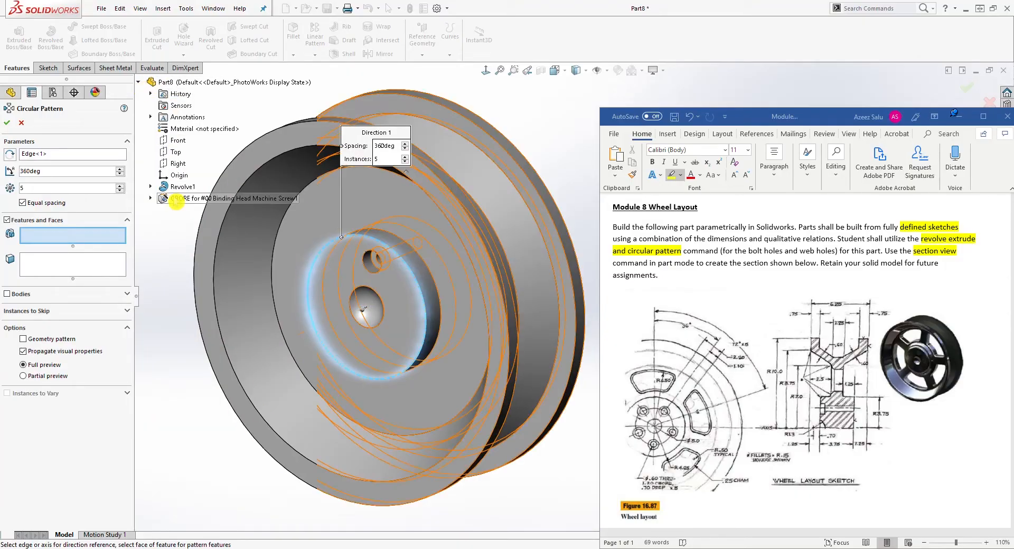
pyautogui.click(181, 199)
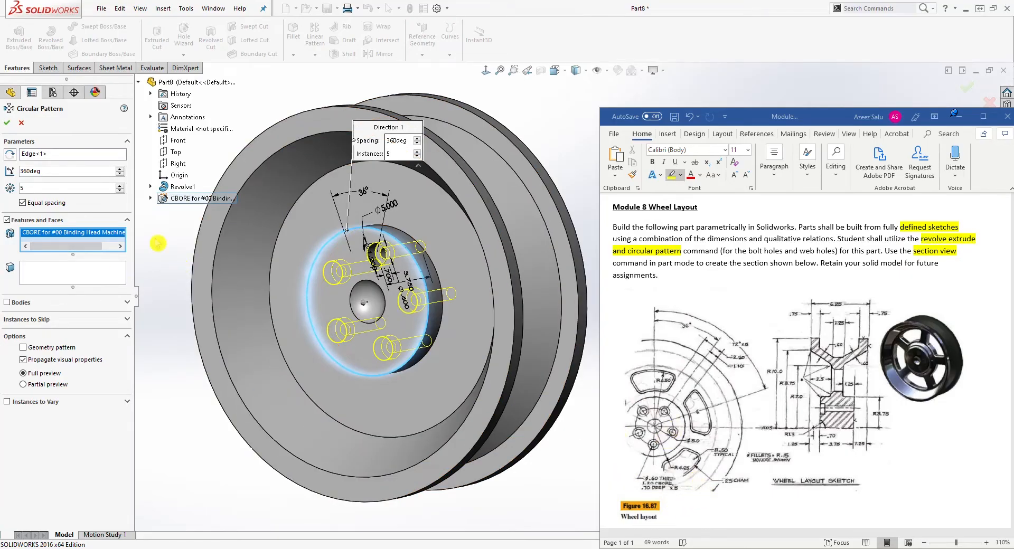
pyautogui.click(8, 123)
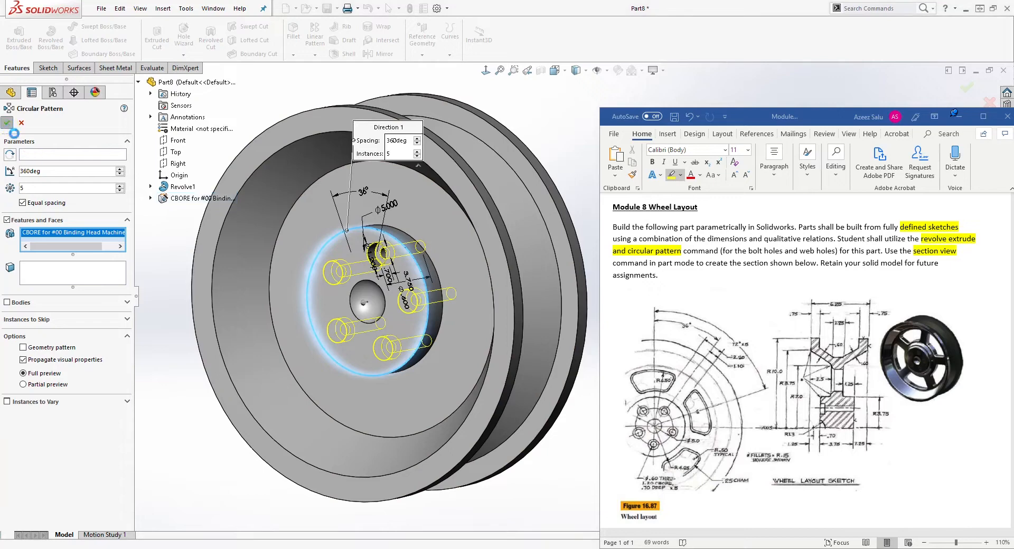
# Start a new sketch on the wheel's front web face, viewed normal to it.
pyautogui.moveTo(378, 260); pyautogui.dragTo(463, 212, button='middle')
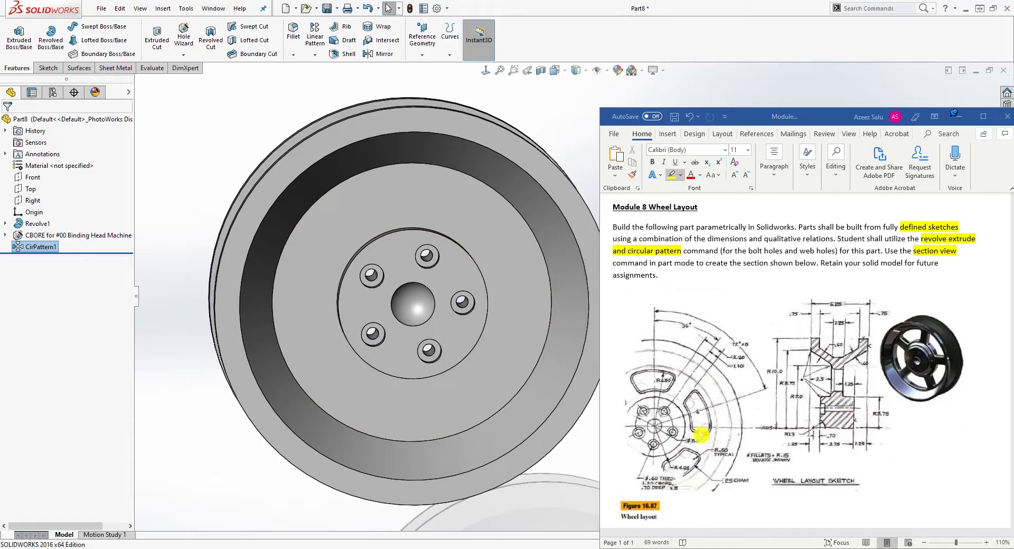
pyautogui.scroll(-2, 462, 263)
pyautogui.click(459, 201)
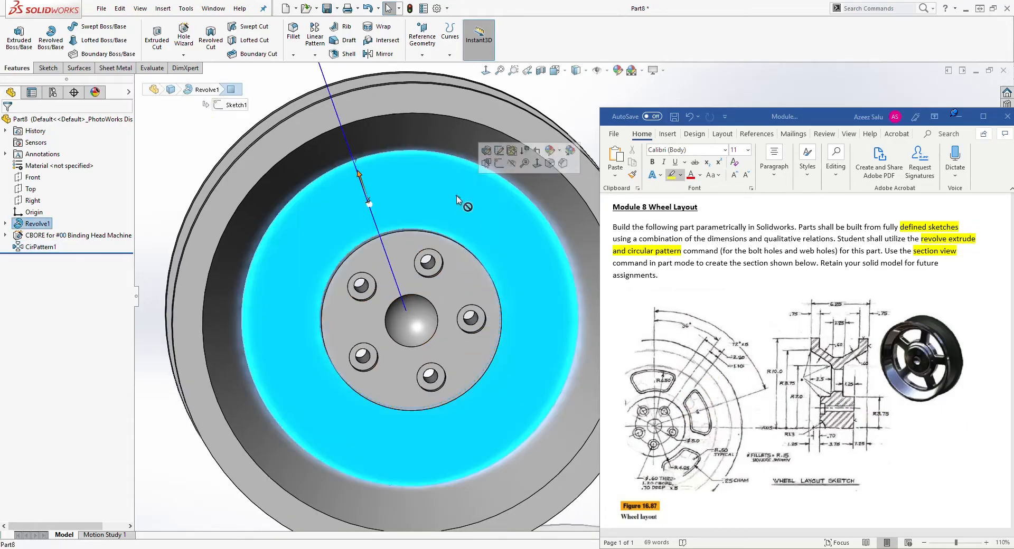
pyautogui.click(46, 68)
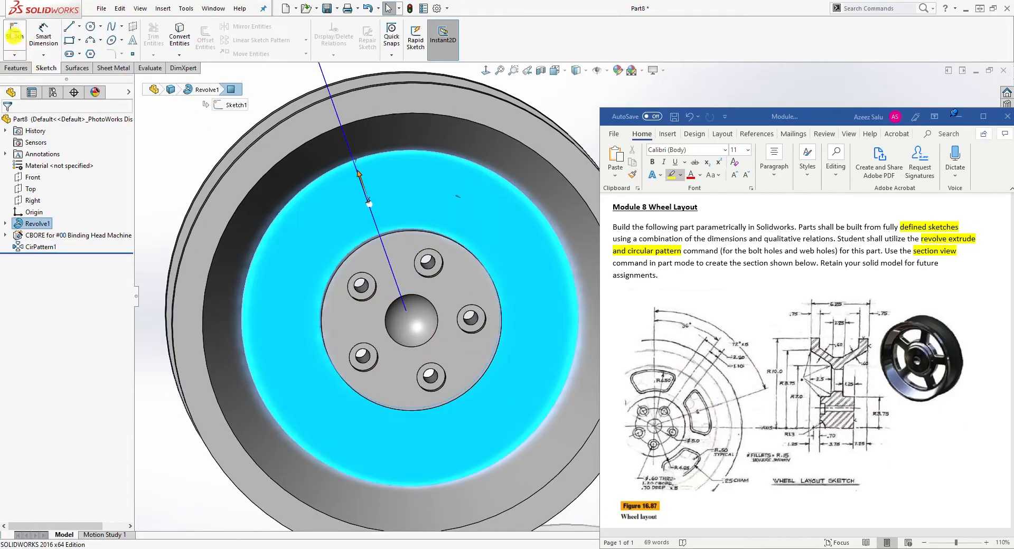
pyautogui.click(15, 36)
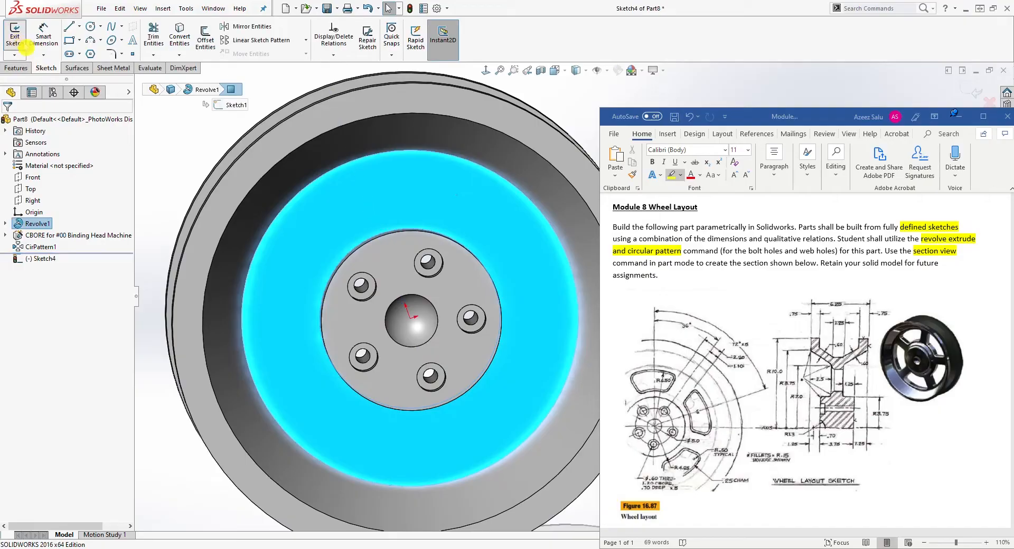
pyautogui.click(485, 70)
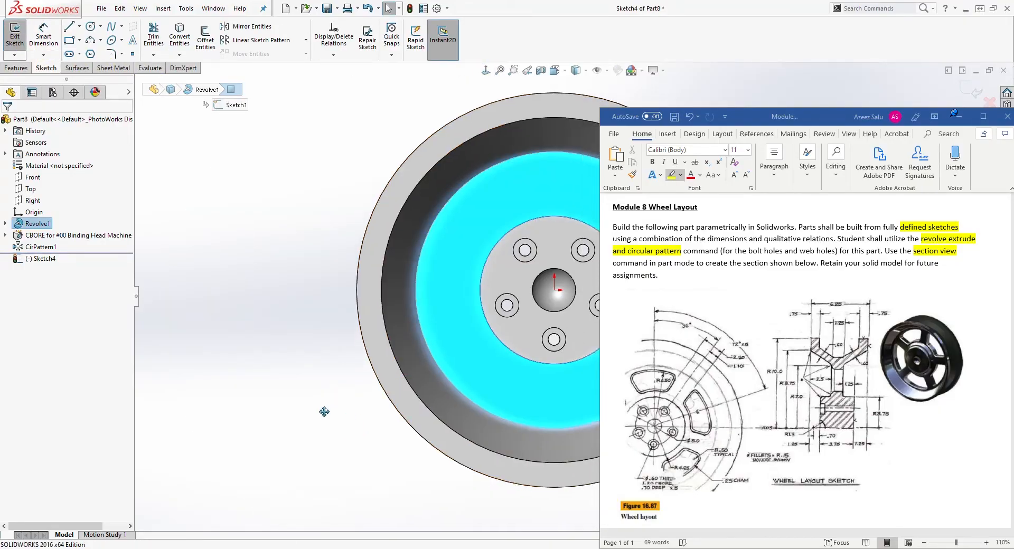
pyautogui.keyDown('ctrl'); pyautogui.moveTo(124, 415); pyautogui.dragTo(106, 424, button='middle'); pyautogui.keyUp('ctrl')
pyautogui.click(106, 424)
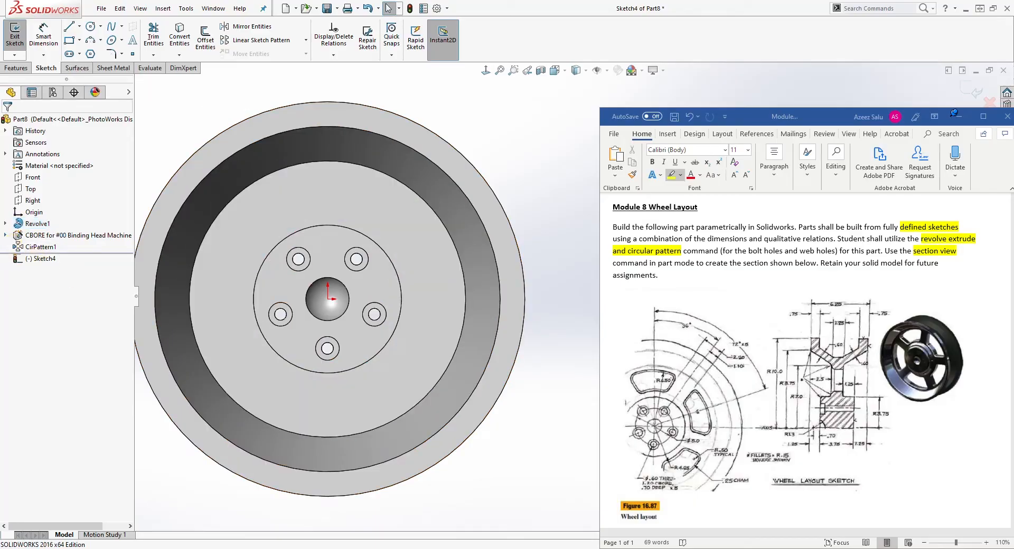
# Show the hole feature's placement sketch, Sketch2, in the new sketch's view.
pyautogui.click(5, 235)
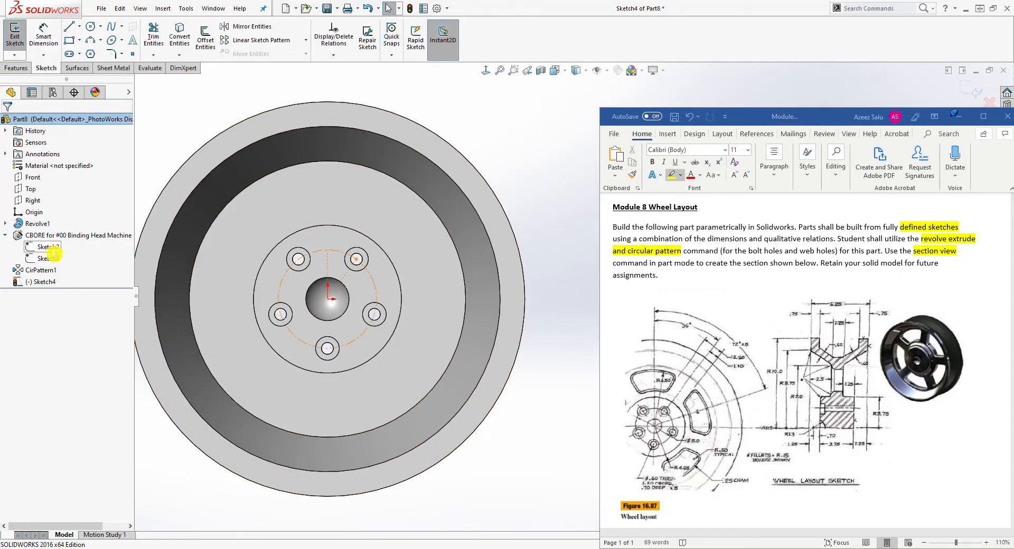
pyautogui.rightClick(59, 246)
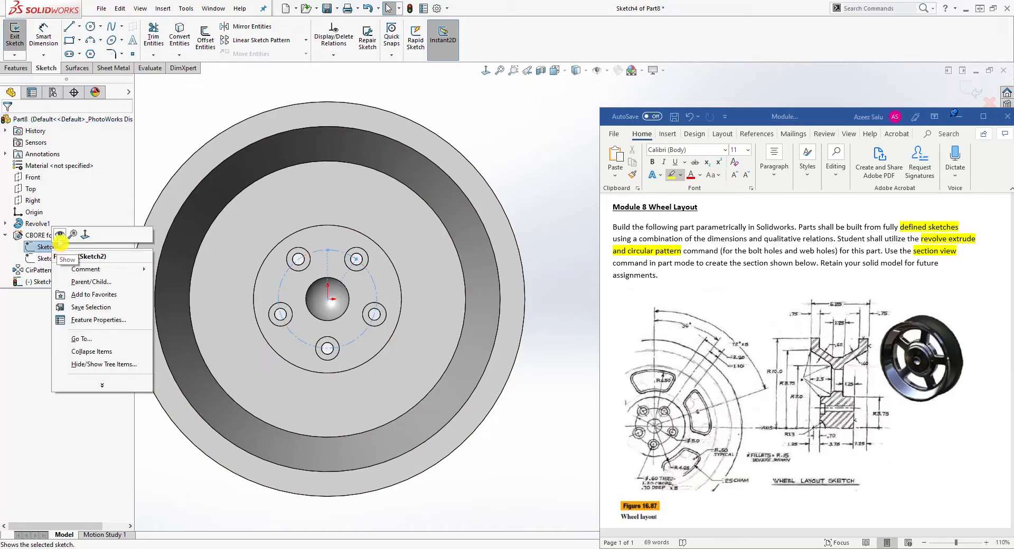
pyautogui.click(59, 234)
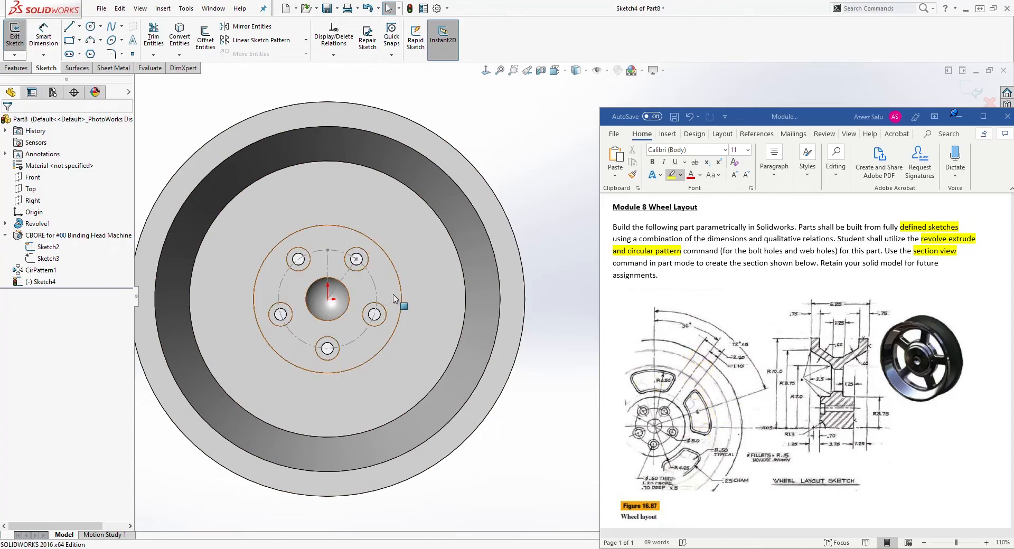
# Draw a vertical construction line from the origin up to the wheel's outer edge.
pyautogui.click(69, 25)
pyautogui.click(328, 299)
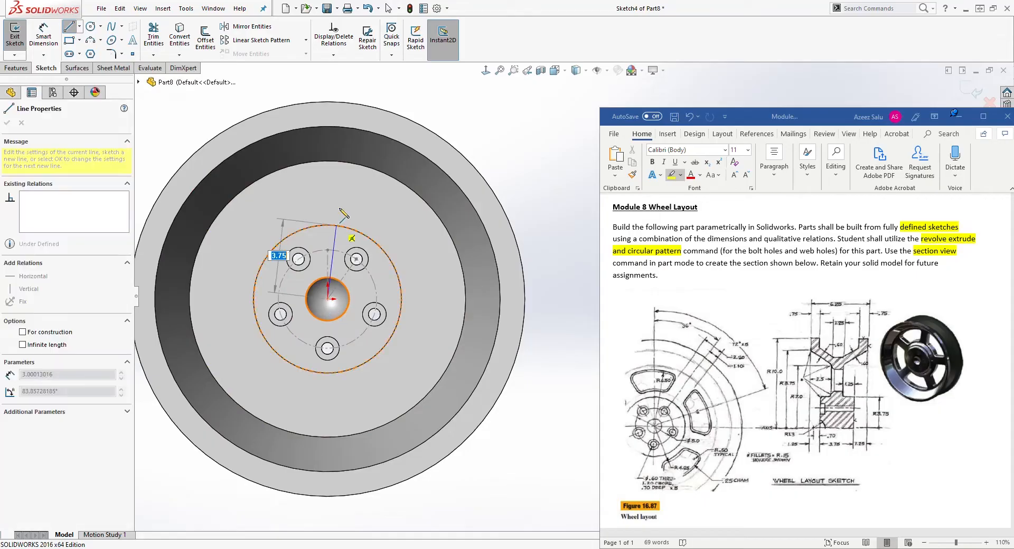
pyautogui.click(328, 102)
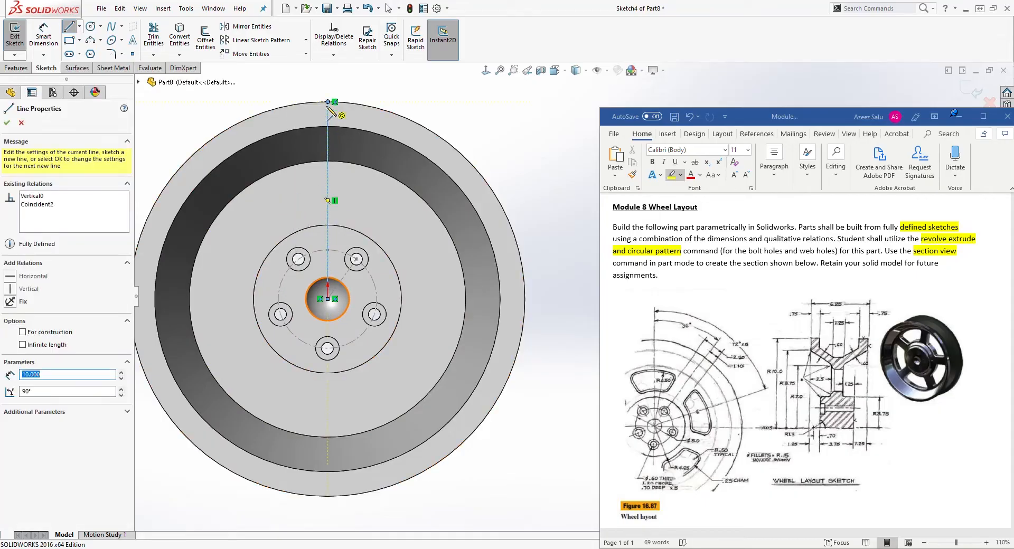
pyautogui.press('Escape')
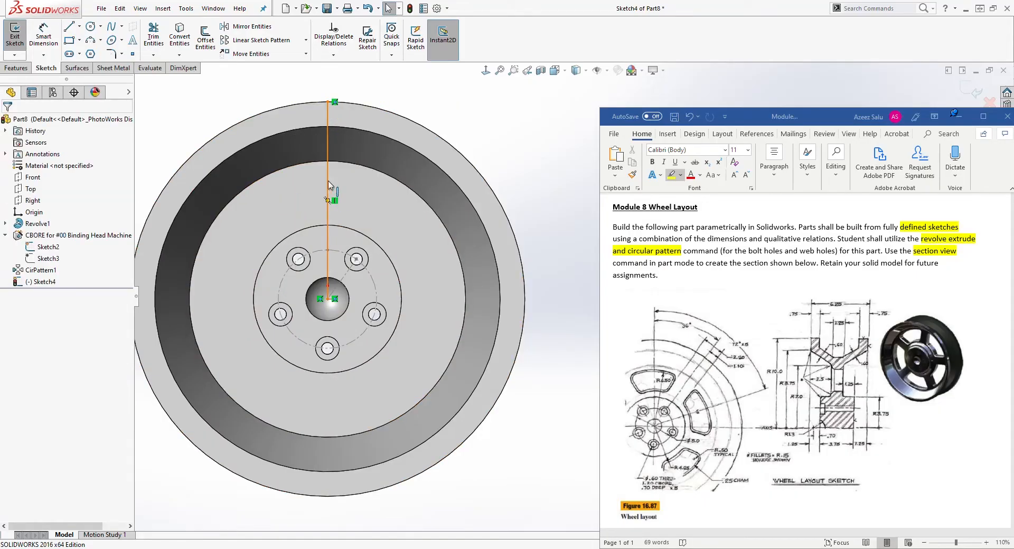
pyautogui.click(329, 185)
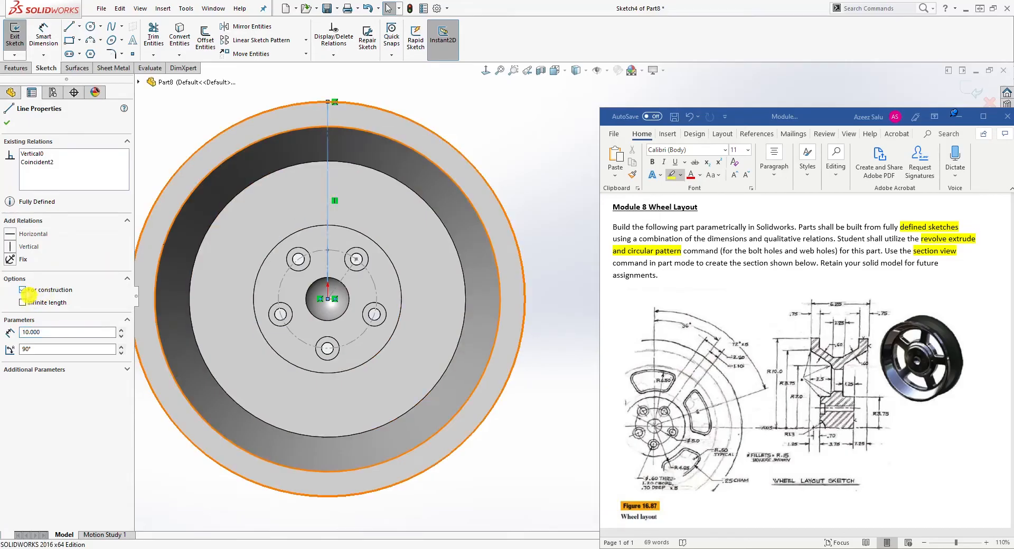
pyautogui.click(344, 143)
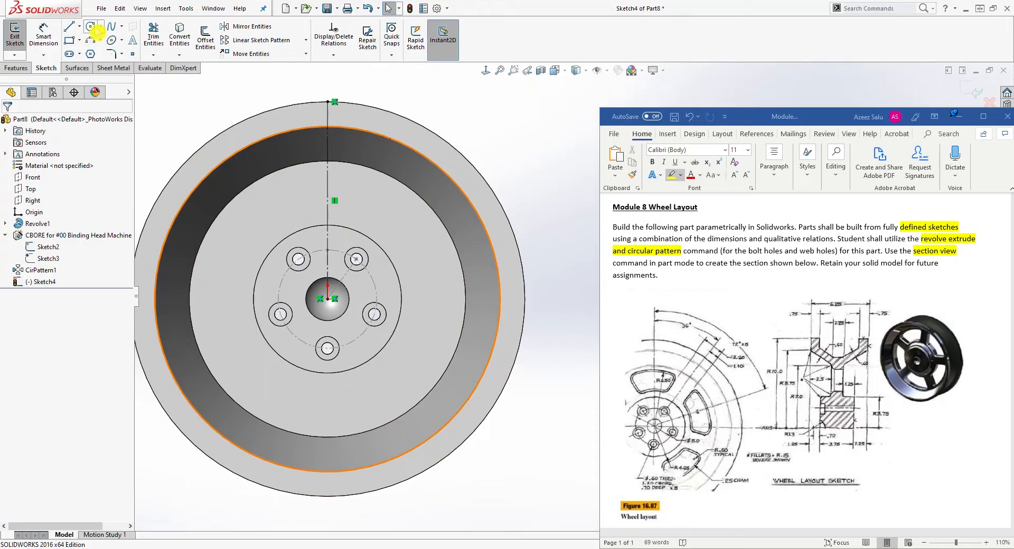
# Draw two concentric circles at the origin on the web, about 6.2 and 4.9 in radius.
pyautogui.click(92, 27)
pyautogui.click(328, 298)
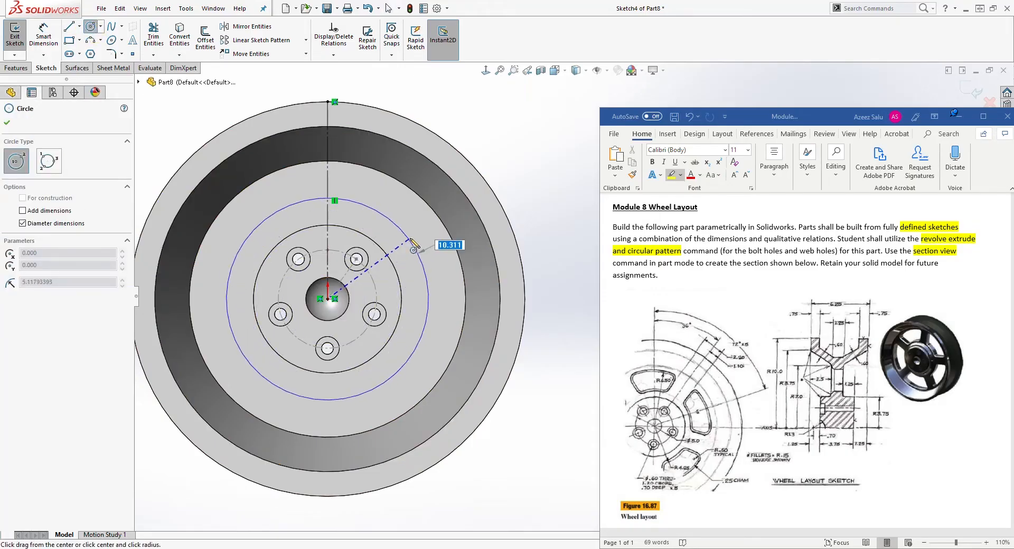
pyautogui.click(424, 225)
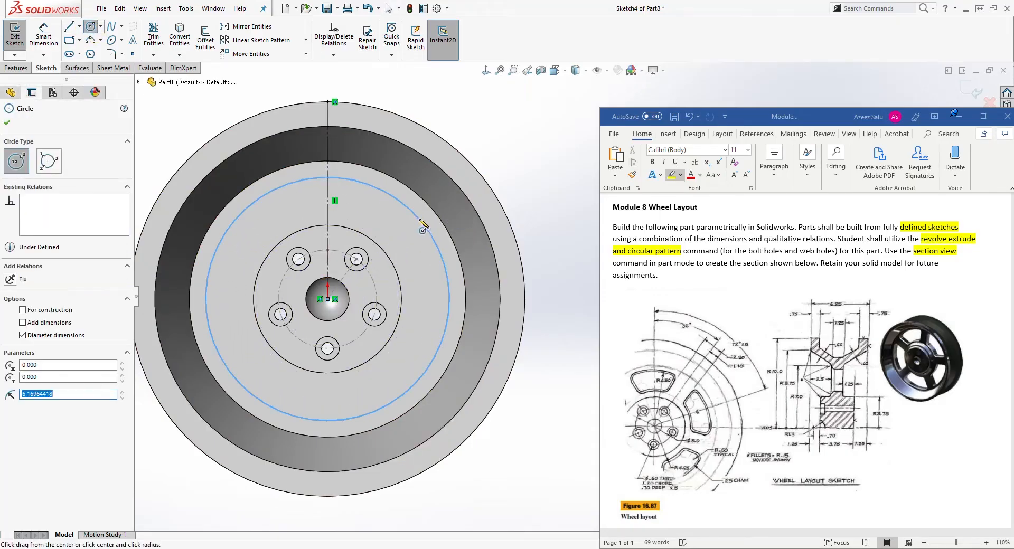
pyautogui.press('Escape')
pyautogui.click(91, 27)
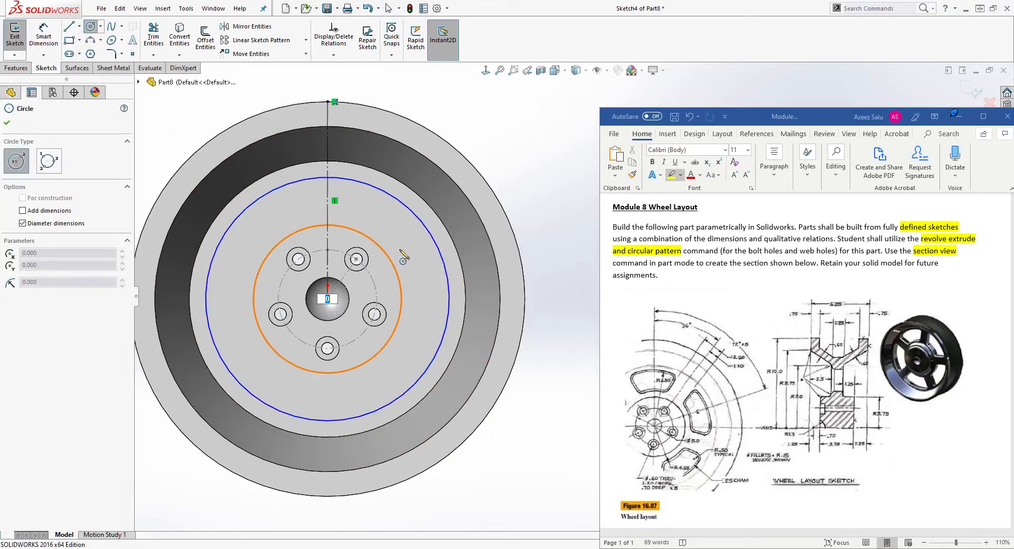
pyautogui.press('Escape')
pyautogui.click(90, 27)
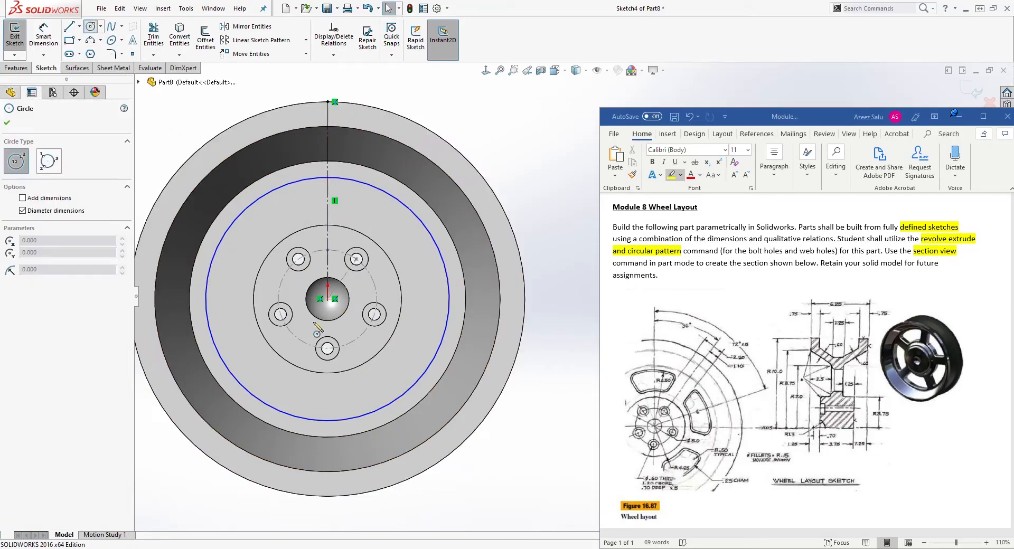
pyautogui.click(327, 299)
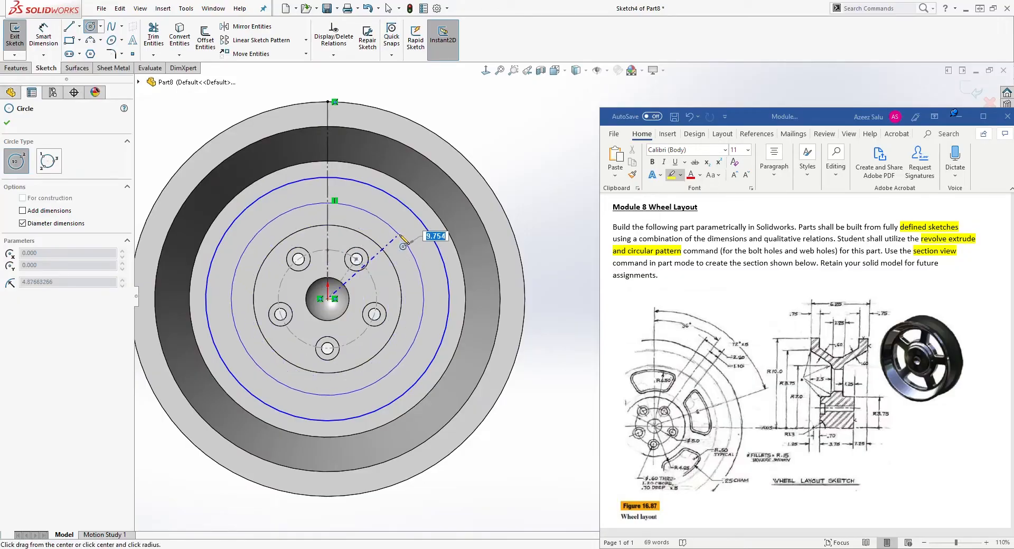
pyautogui.click(402, 244)
pyautogui.press('Escape')
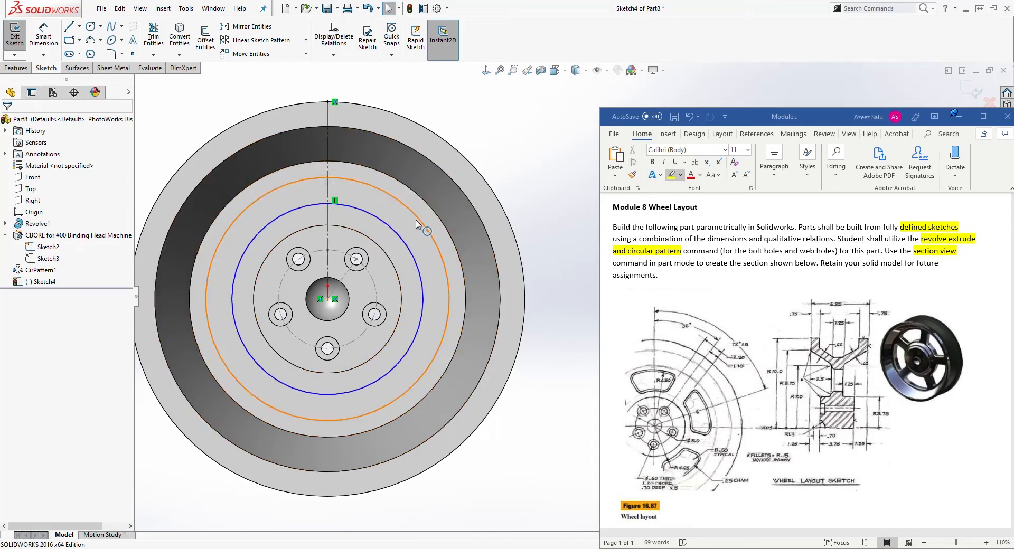
# Draw an angled line about 2.67 long between the two new circles in the upper-right web area.
pyautogui.click(69, 28)
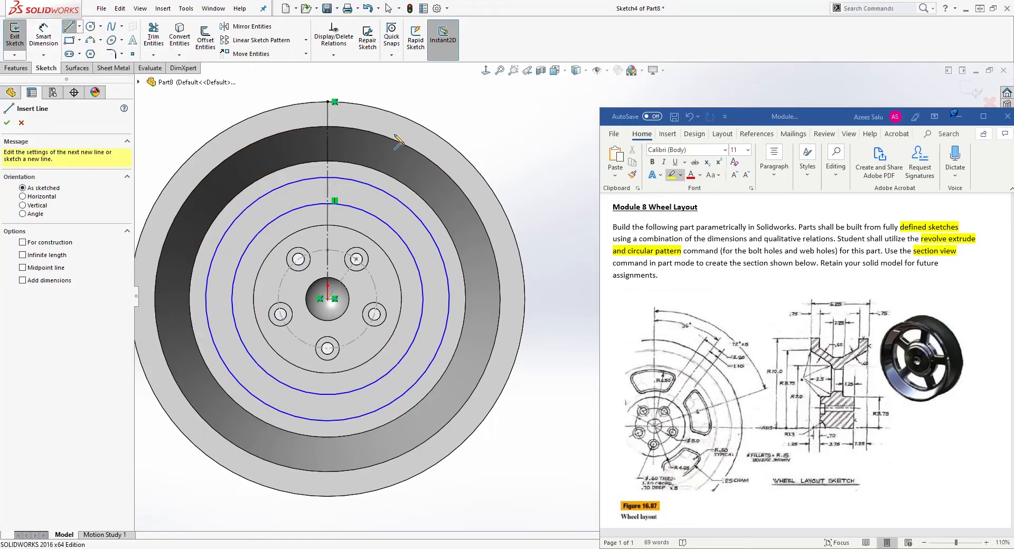
pyautogui.scroll(-1, 438, 187)
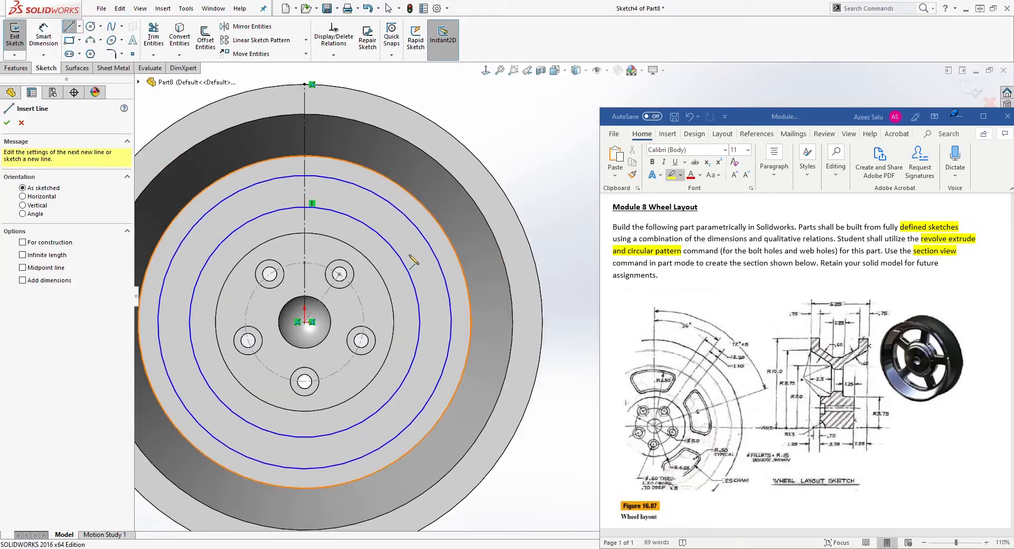
pyautogui.click(379, 260)
pyautogui.click(419, 213)
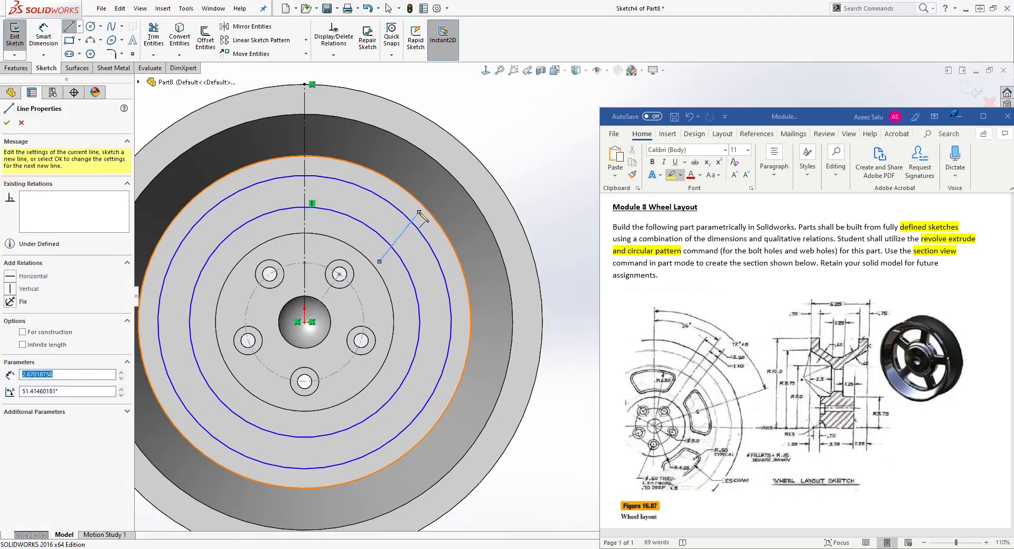
pyautogui.press('Escape')
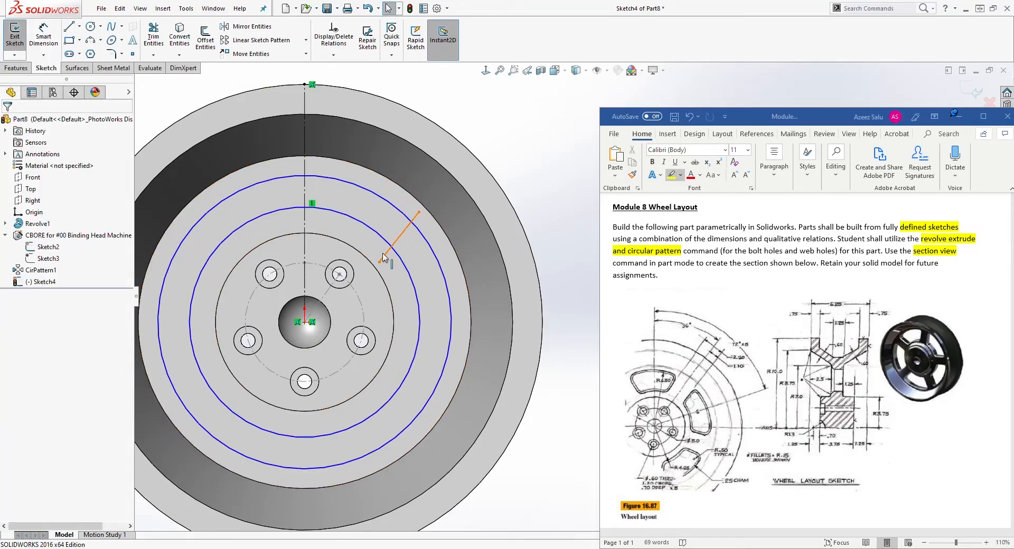
# Make the new angled line parallel to the hole sketch's angled construction line.
pyautogui.click(383, 257)
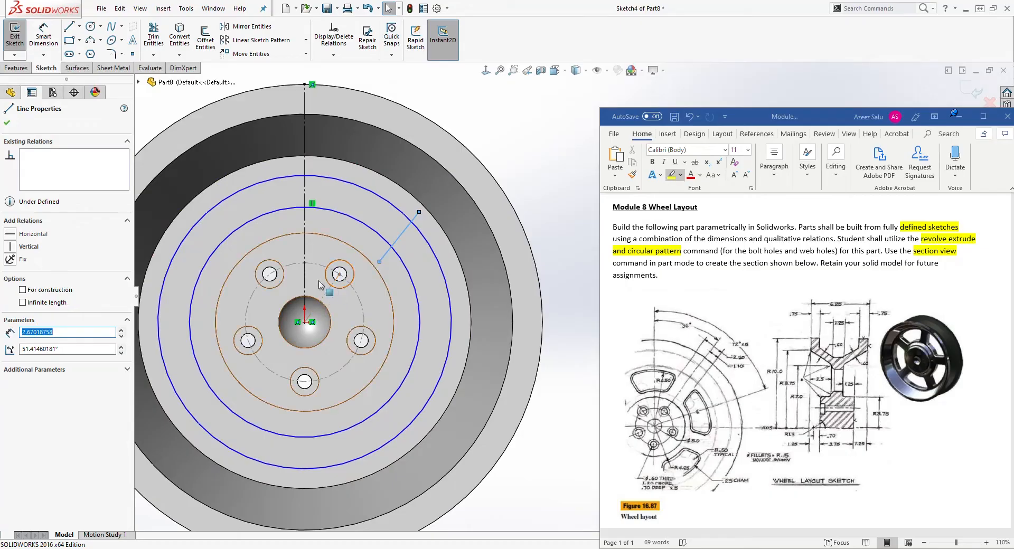
pyautogui.keyDown('ctrl'); pyautogui.click(329, 291); pyautogui.keyUp('ctrl')
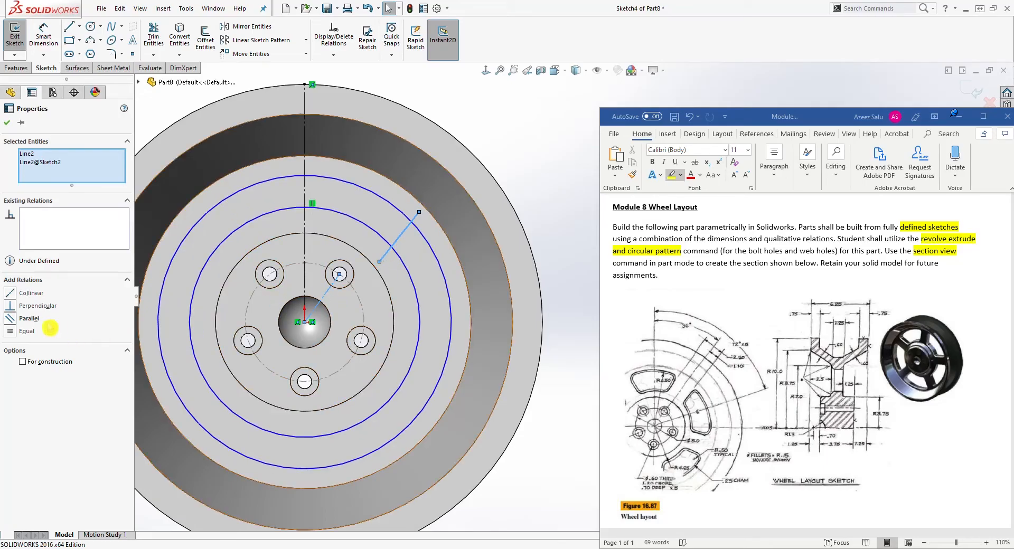
pyautogui.click(12, 319)
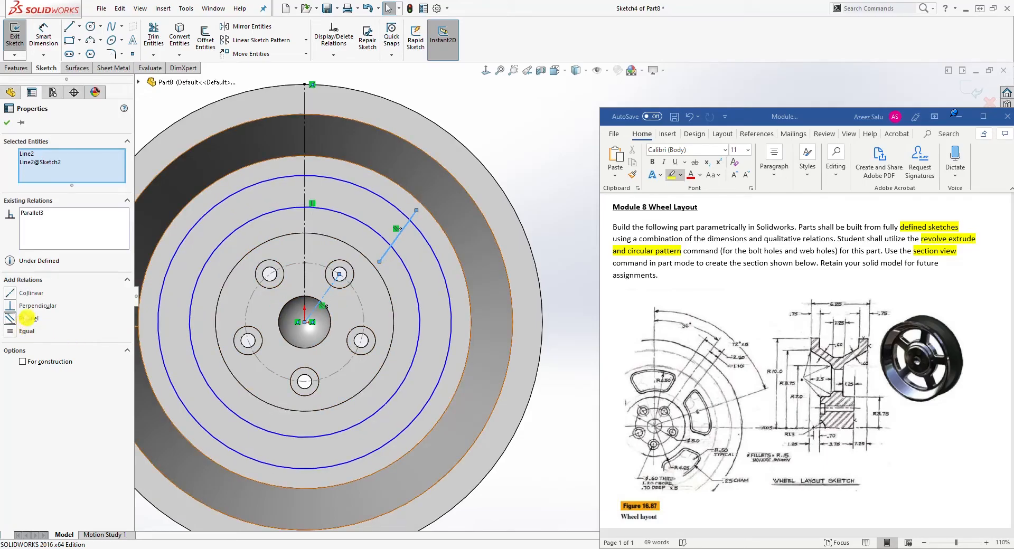
# Draw a construction line about 10 long from the origin outward through the web toward the upper-right rim.
pyautogui.click(300, 224)
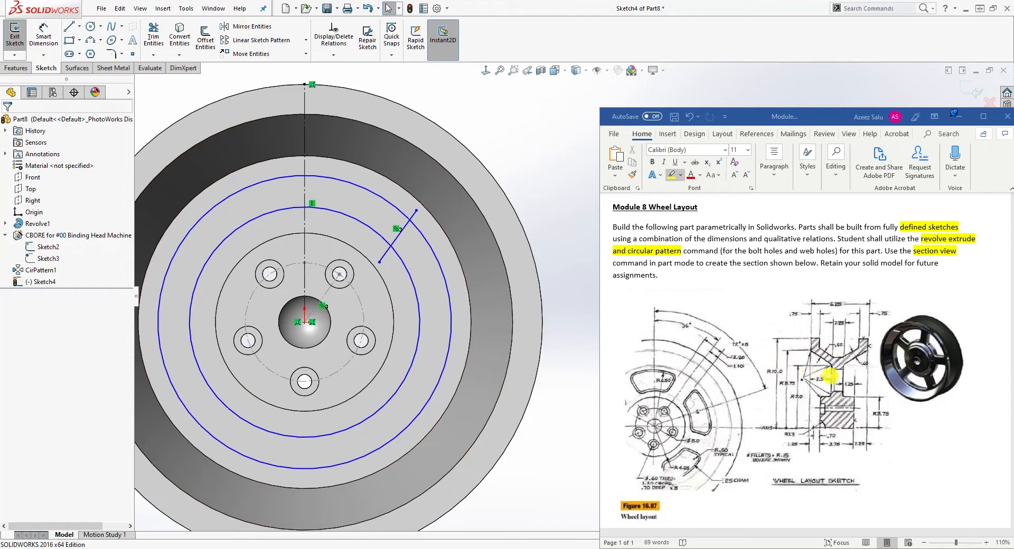
pyautogui.click(69, 26)
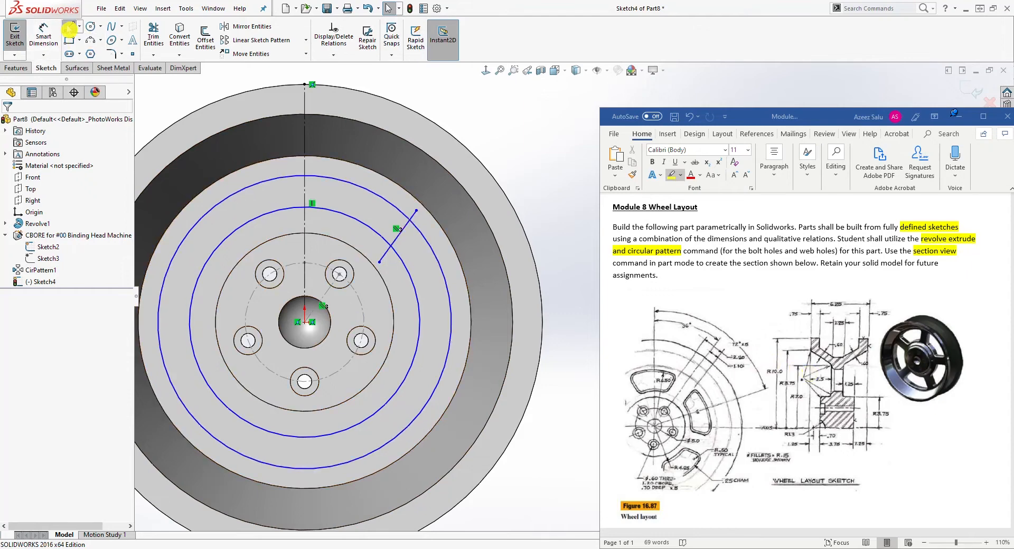
pyautogui.click(307, 323)
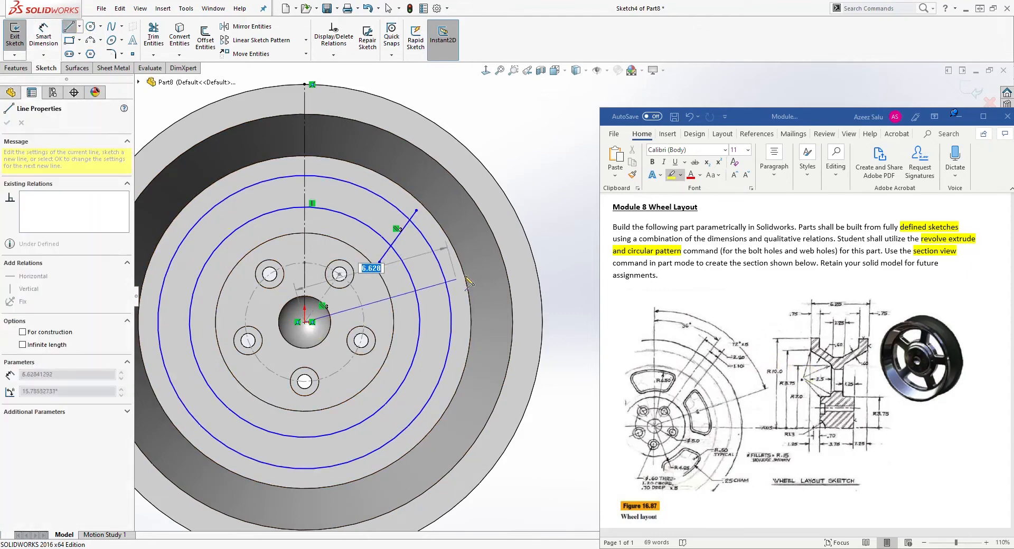
pyautogui.click(513, 207)
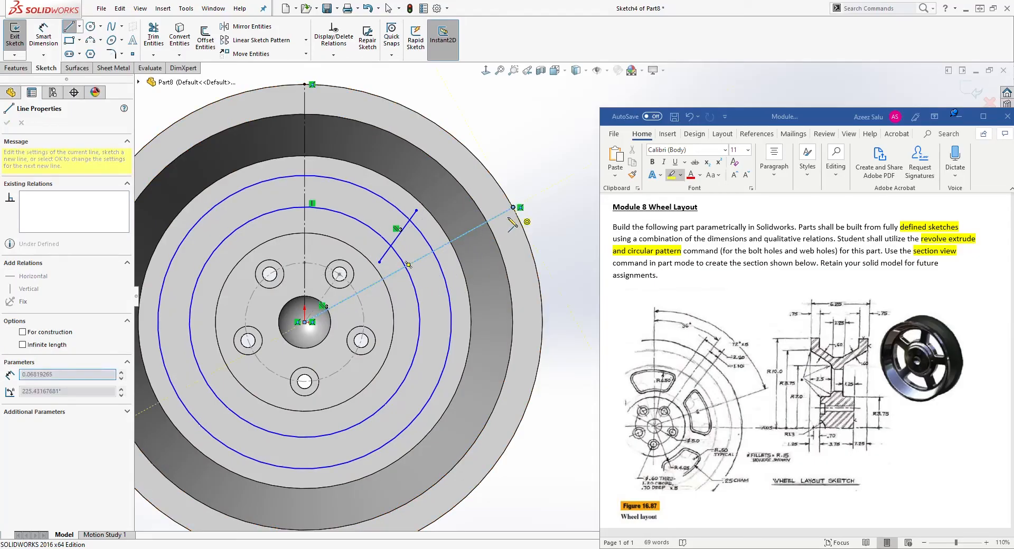
pyautogui.press('Escape')
pyautogui.click(465, 234)
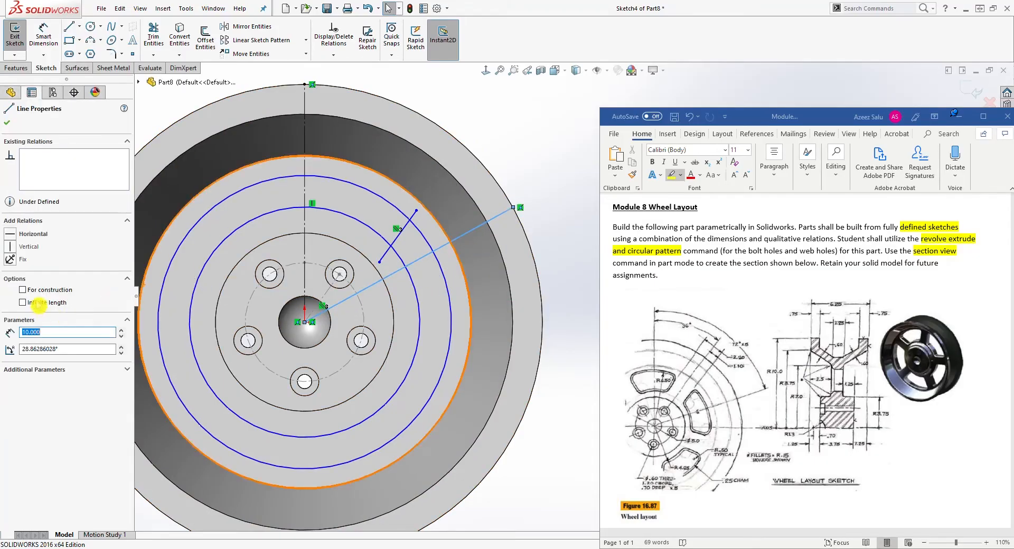
pyautogui.press('Escape')
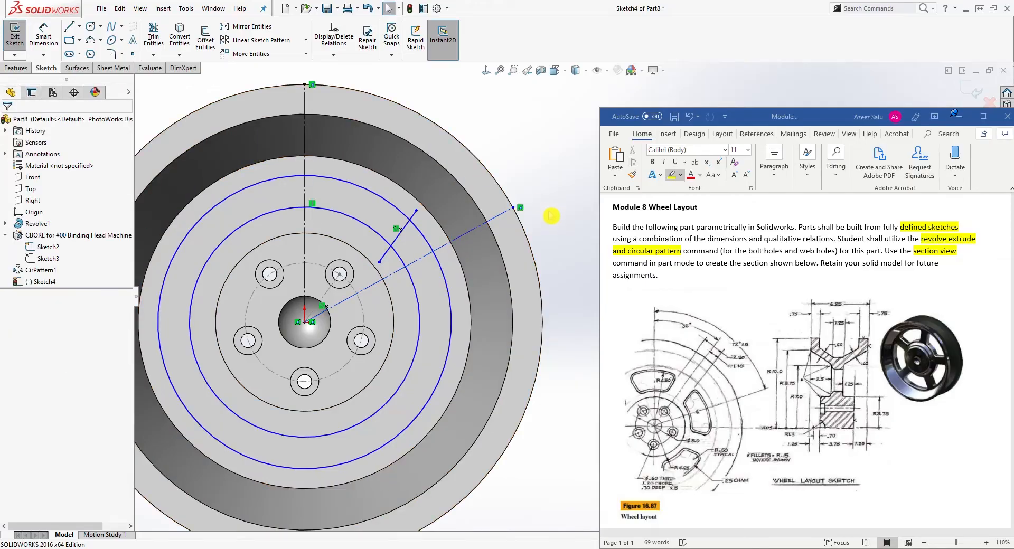
# Dimension the angle between the vertical construction line and the new construction line as 72°.
pyautogui.moveTo(550, 217); pyautogui.dragTo(479, 98, button='right')
pyautogui.click(458, 236)
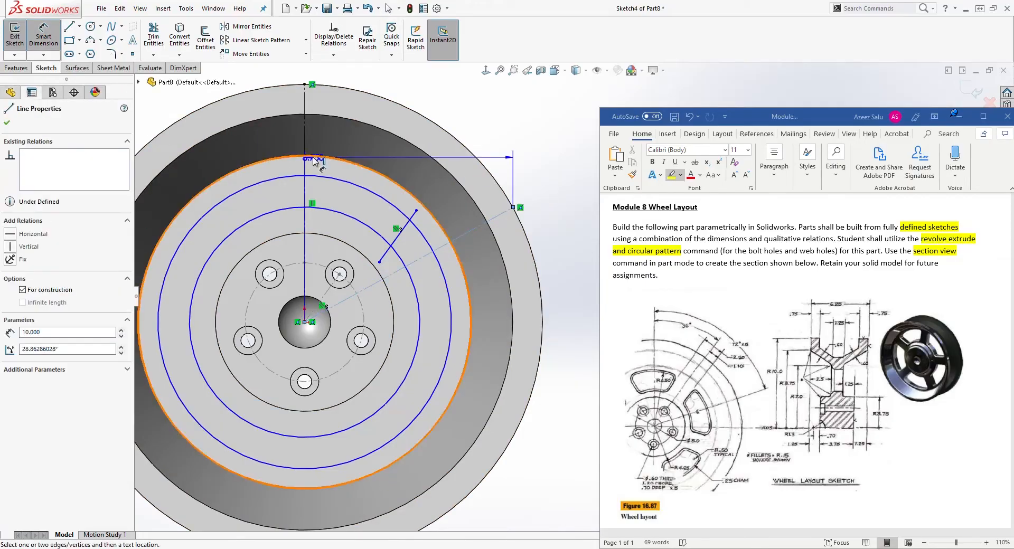
pyautogui.click(305, 157)
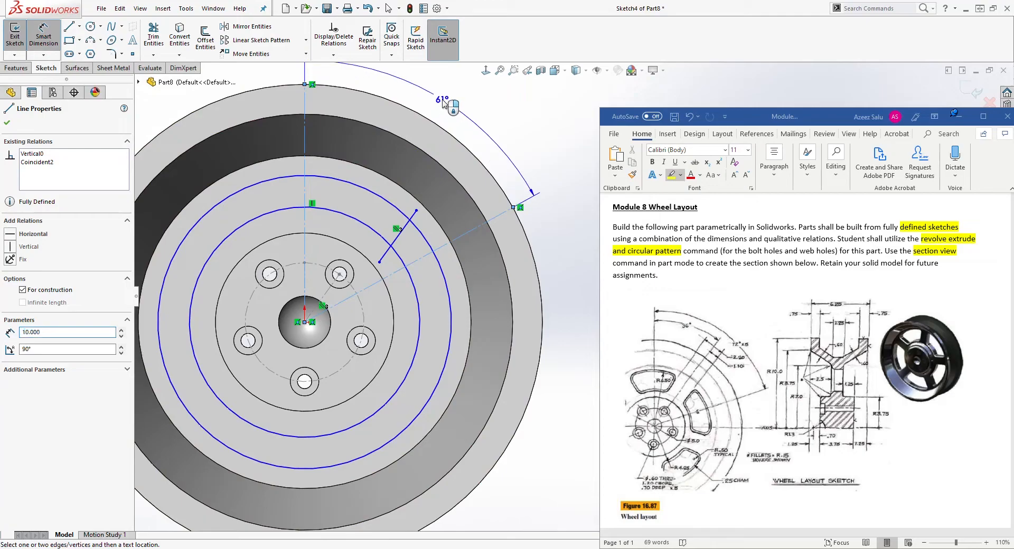
pyautogui.click(450, 104)
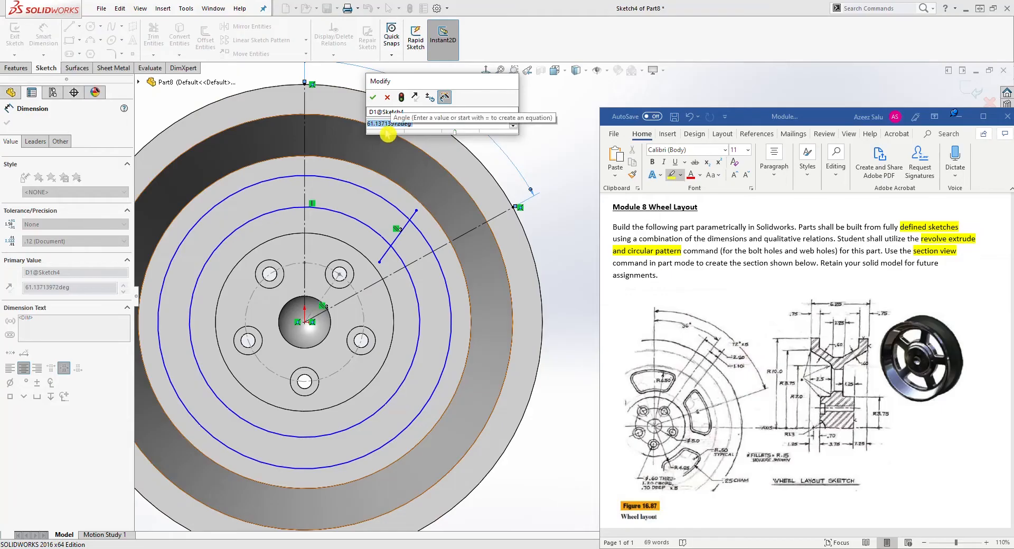
pyautogui.write('72')
pyautogui.press('Return')
pyautogui.press('Escape')
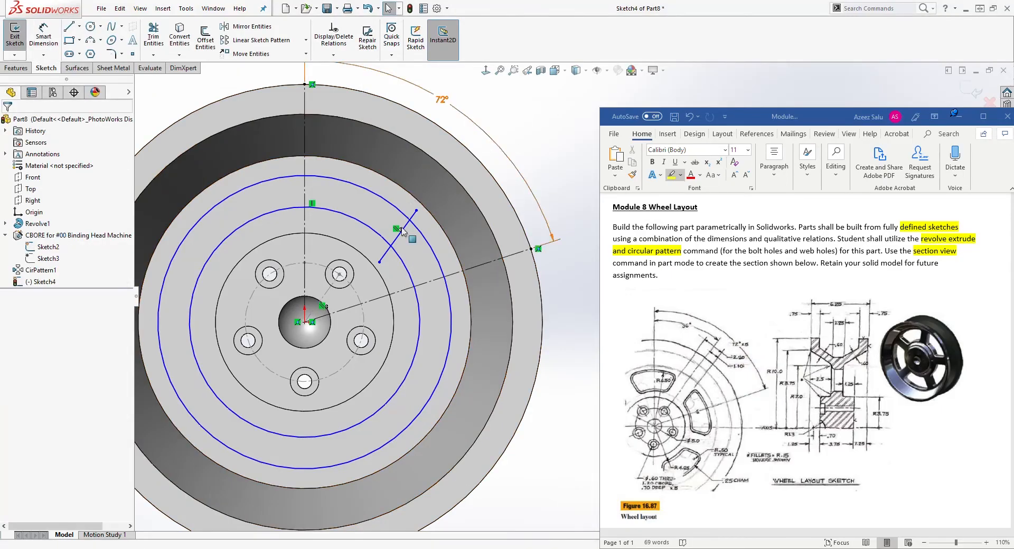
pyautogui.scroll(1, 401, 230)
pyautogui.scroll(-1, 553, 330)
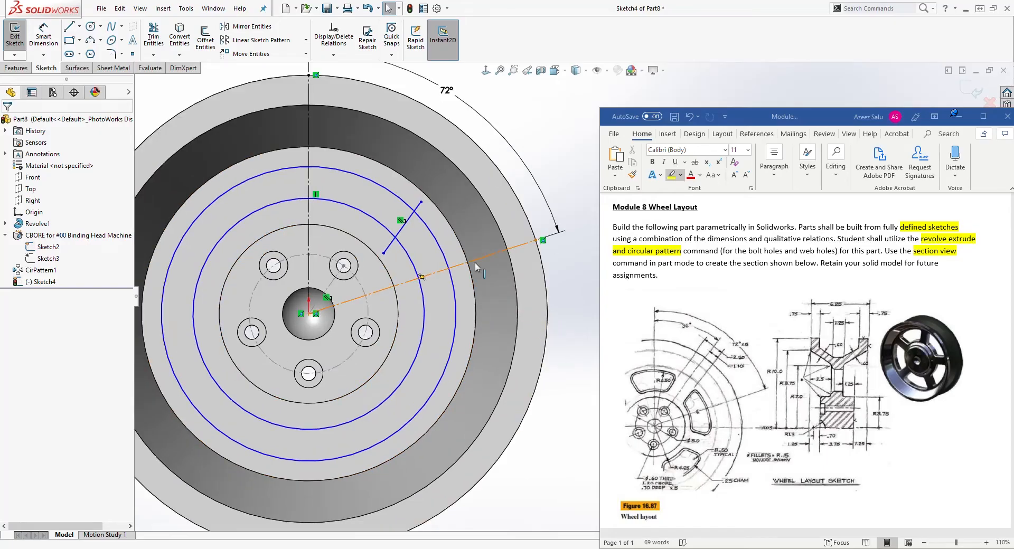
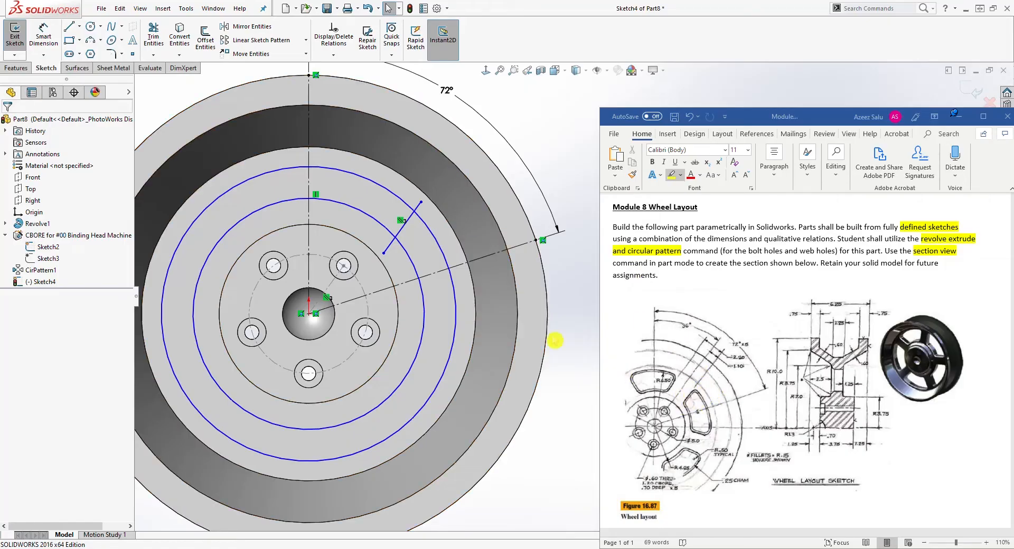
# Dimension the perpendicular distance between the angled line and the hole's angled construction line as 1.350.
pyautogui.click(43, 36)
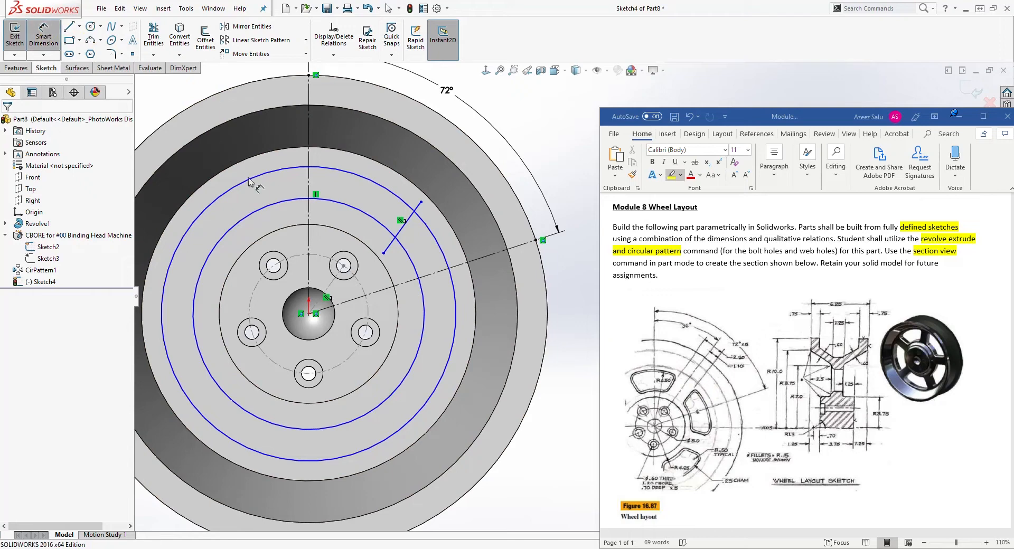
pyautogui.click(334, 279)
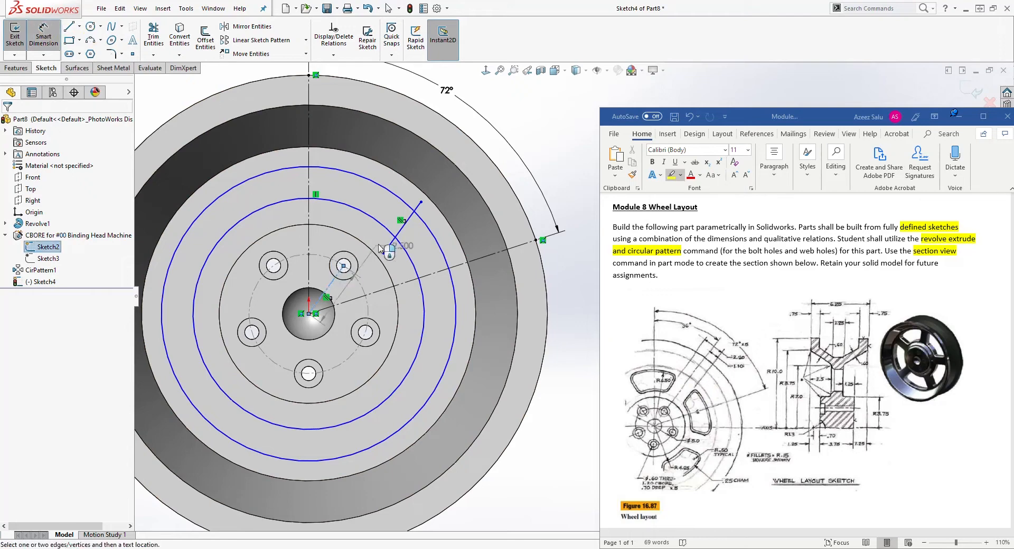
pyautogui.click(404, 226)
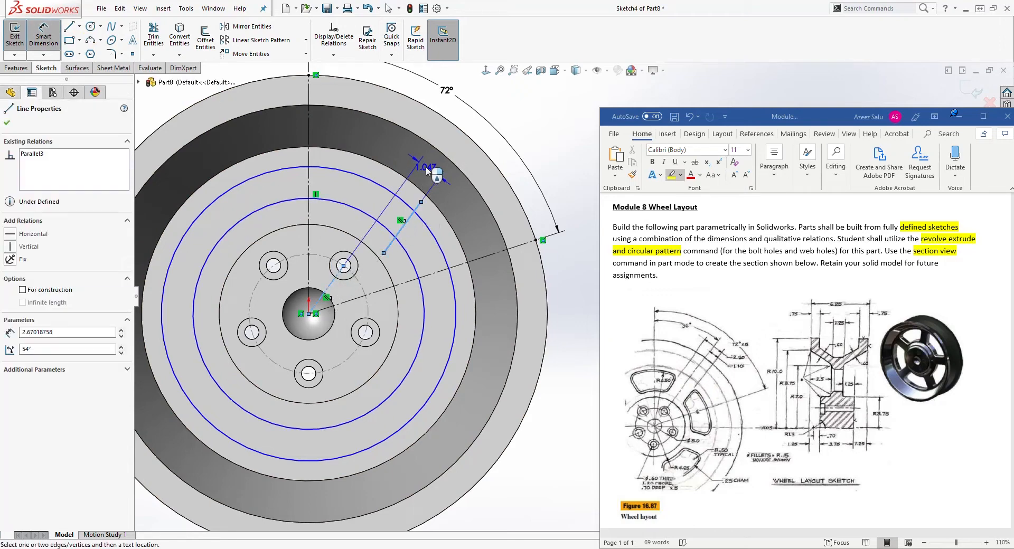
pyautogui.click(428, 171)
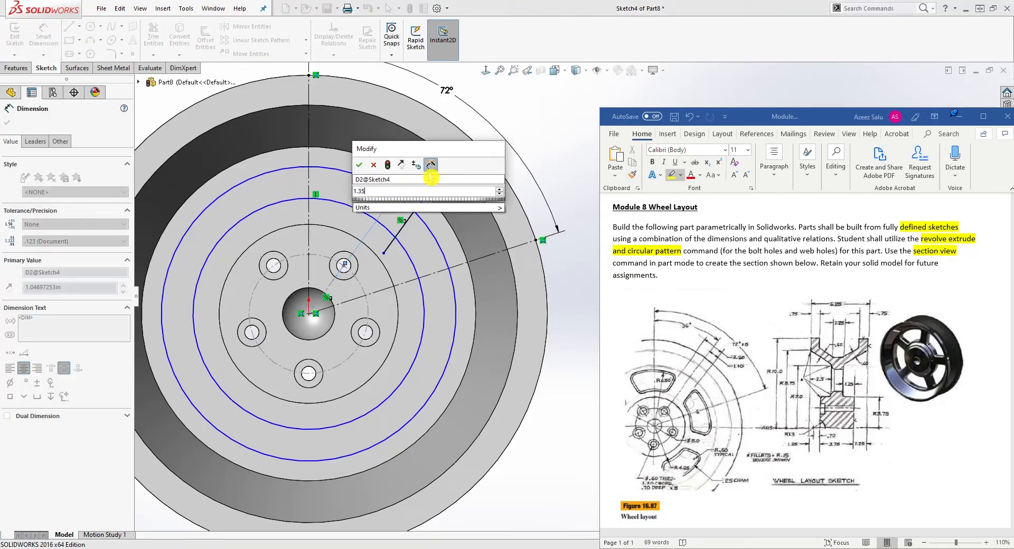
pyautogui.press('Return')
pyautogui.click(525, 134)
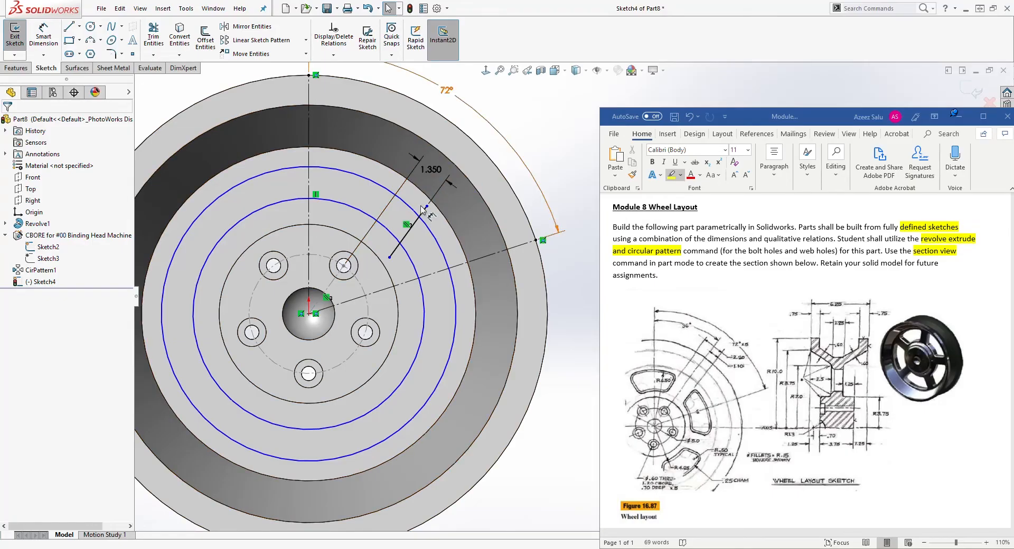
# Mirror the angled line about the 72° construction line.
pyautogui.moveTo(434, 170); pyautogui.dragTo(431, 172)
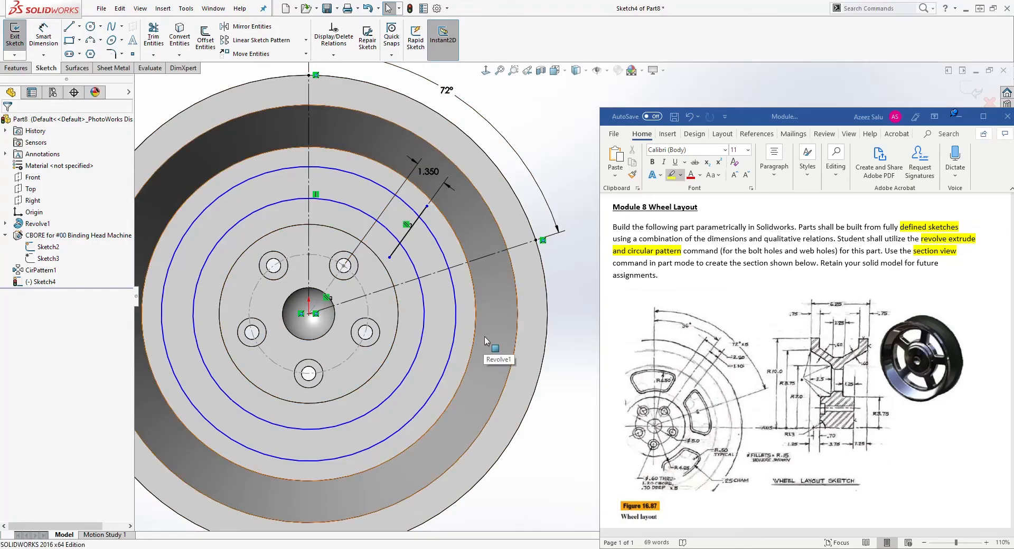
pyautogui.click(416, 223)
pyautogui.click(215, 79)
pyautogui.click(248, 29)
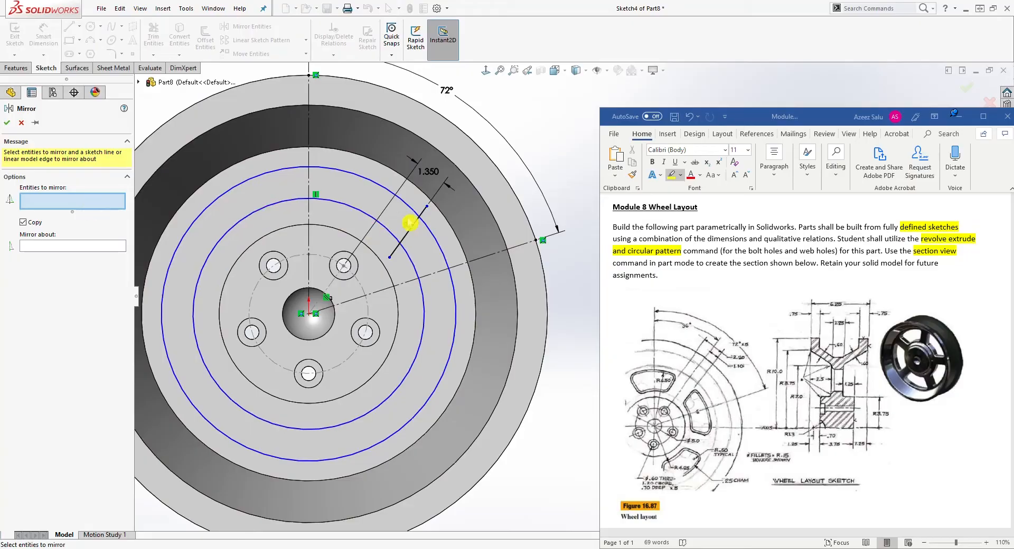
pyautogui.click(417, 225)
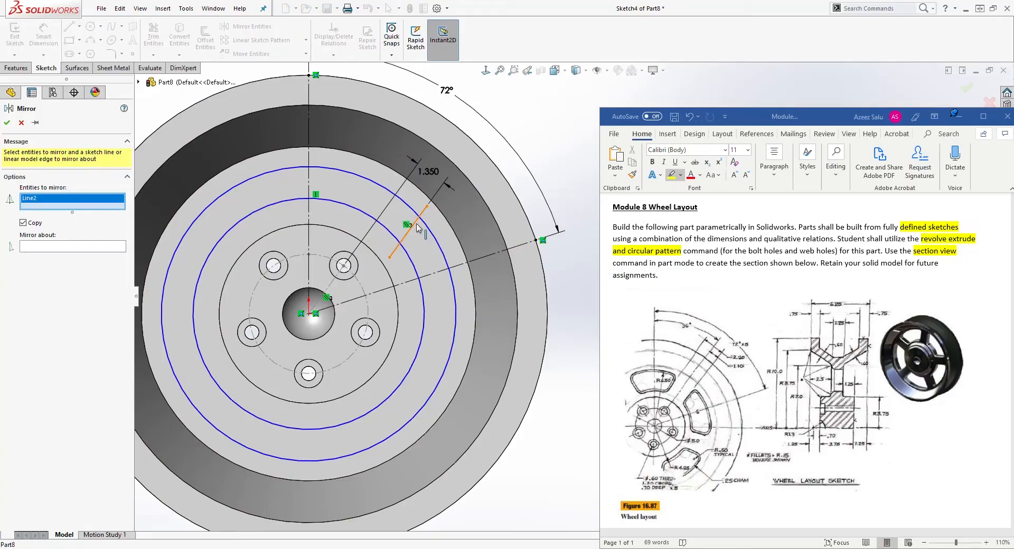
pyautogui.click(41, 250)
pyautogui.click(441, 271)
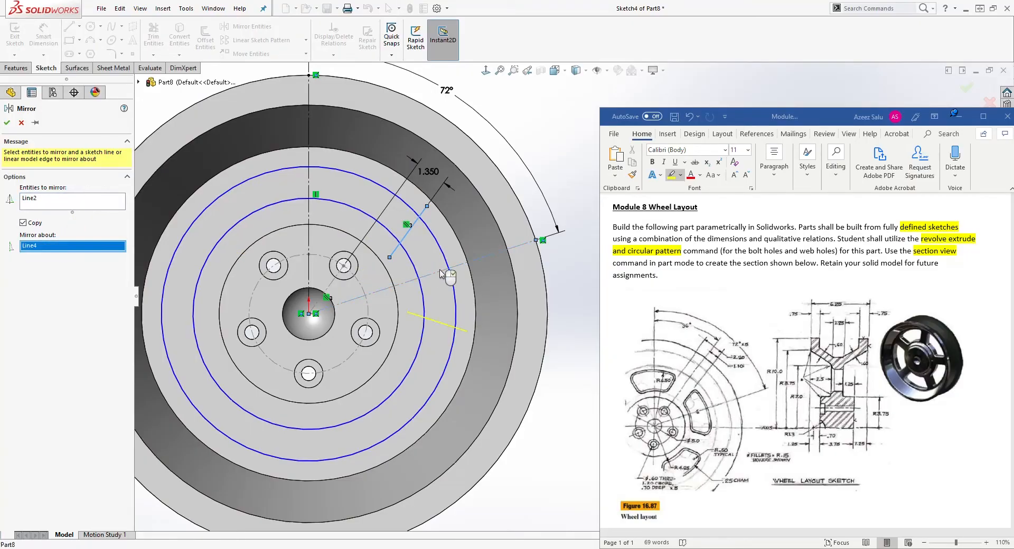
pyautogui.click(7, 123)
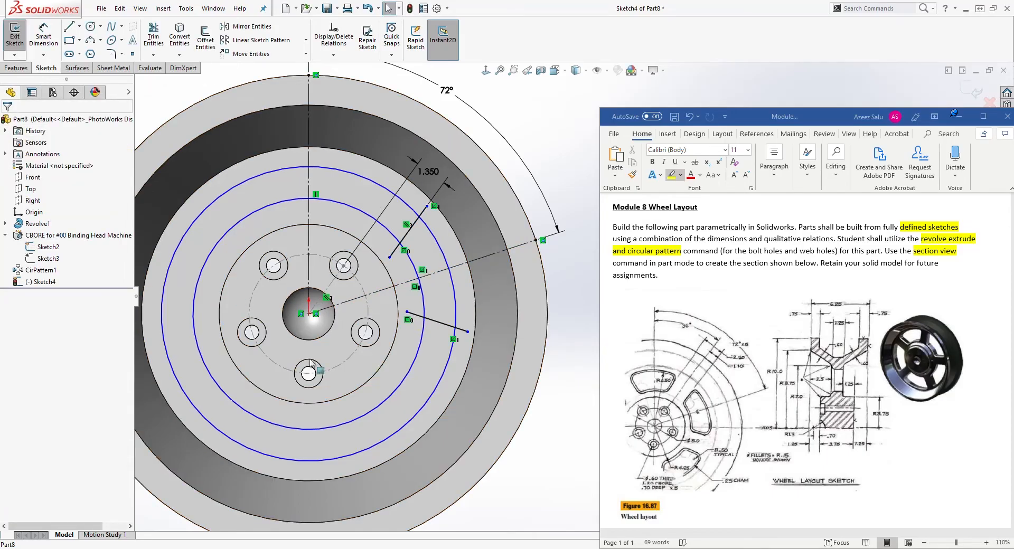
# Trim the two circles and lines to leave a closed web-hole outline between the angled lines.
pyautogui.click(154, 42)
pyautogui.click(153, 38)
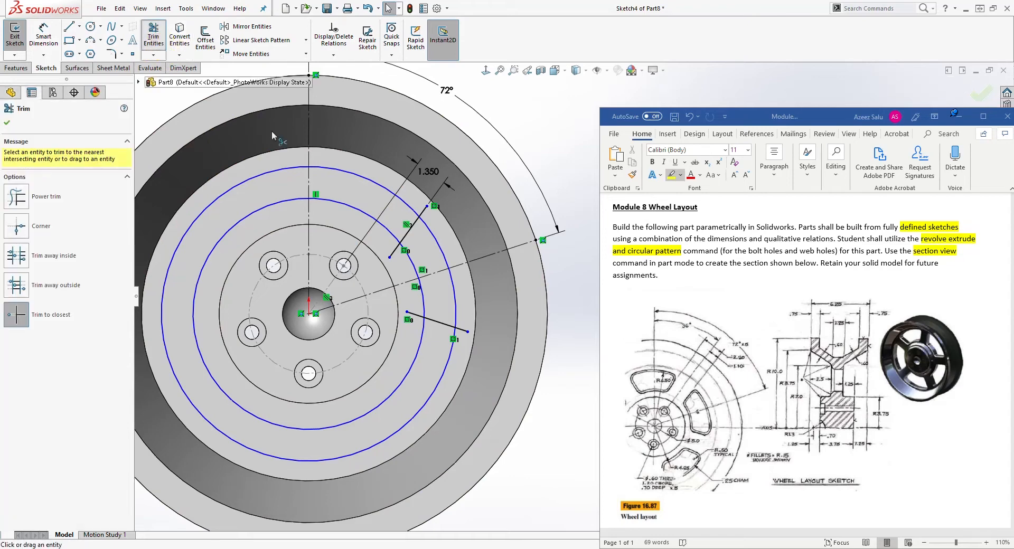
pyautogui.moveTo(338, 172)
pyautogui.mouseDown()
pyautogui.moveTo(302, 186)
pyautogui.moveTo(282, 179)
pyautogui.moveTo(261, 289)
pyautogui.mouseUp()
pyautogui.click(334, 206)
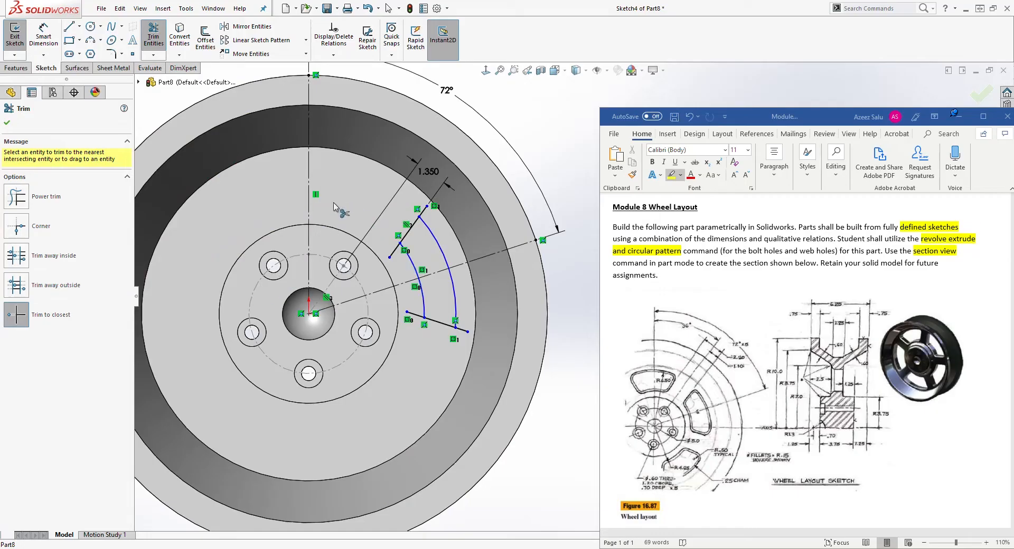
pyautogui.click(461, 329)
pyautogui.click(423, 211)
pyautogui.press('Escape')
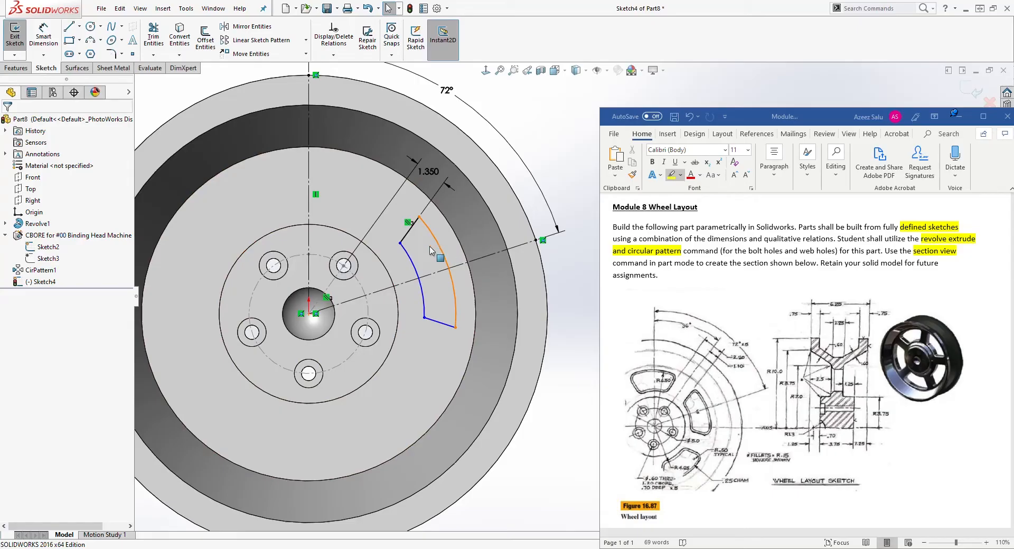
pyautogui.click(46, 33)
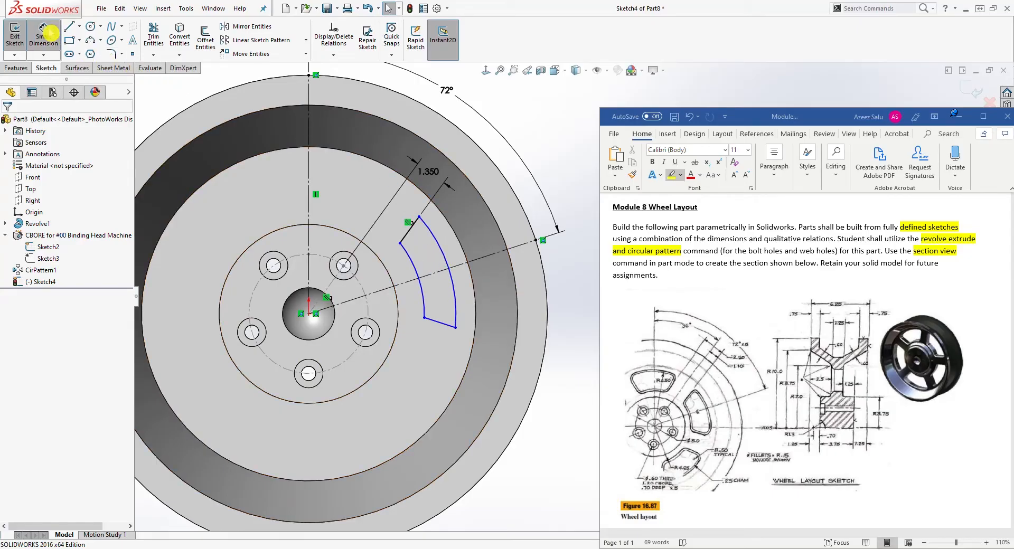
pyautogui.click(441, 250)
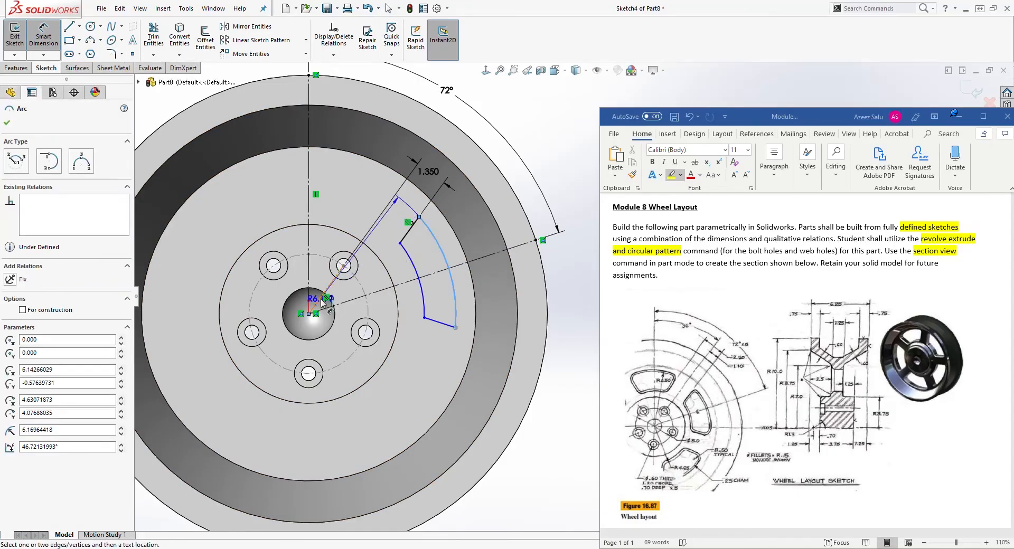
pyautogui.click(367, 337)
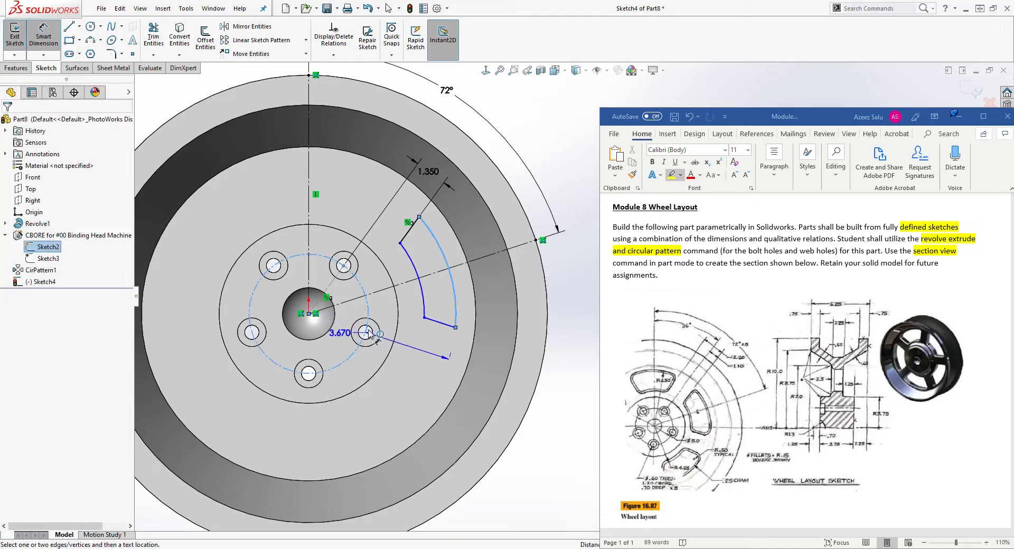
pyautogui.press('Escape')
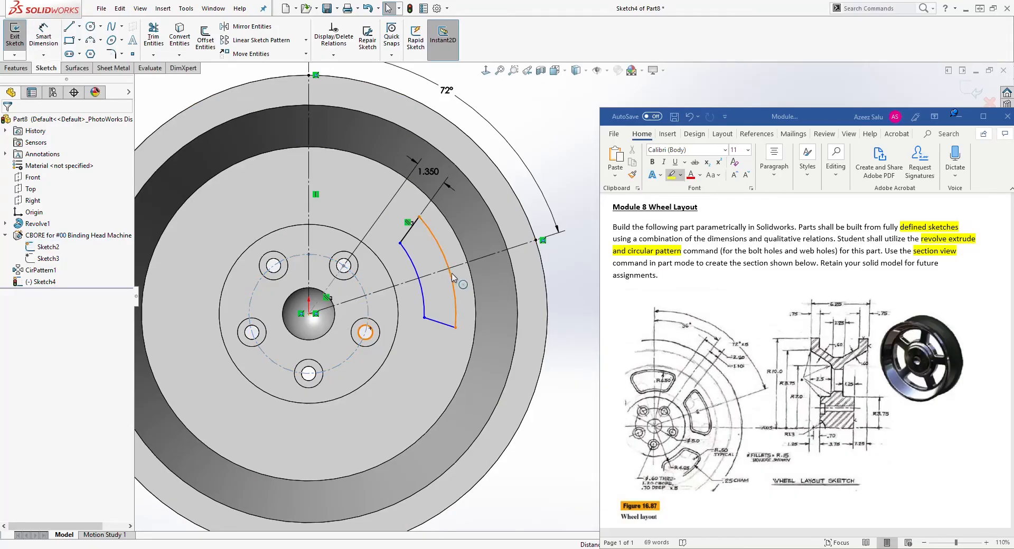
# Dimension the web hole's outer arc radius as 6.5.
pyautogui.scroll(1, 452, 275)
pyautogui.scroll(-1, 452, 275)
pyautogui.moveTo(444, 347); pyautogui.dragTo(435, 242, button='right')
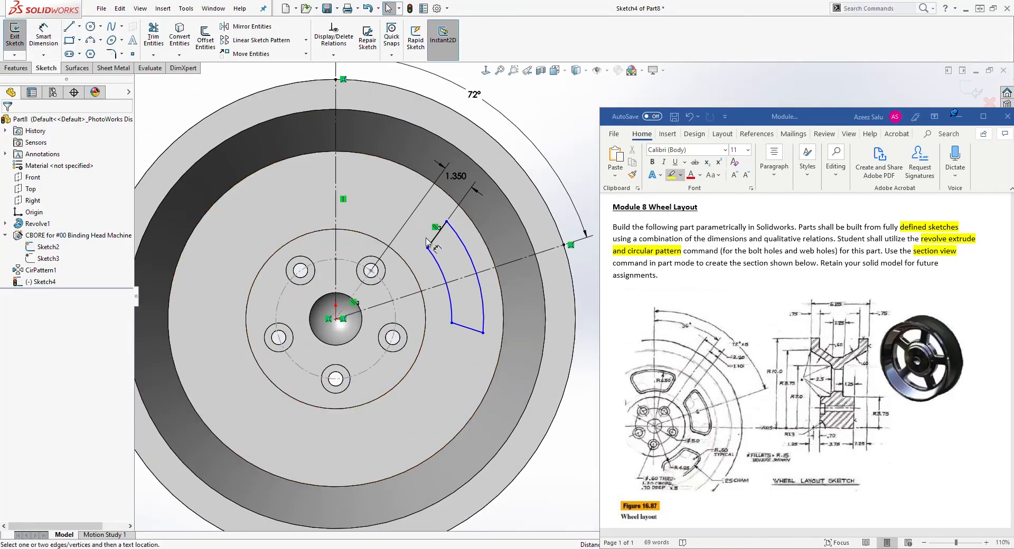
pyautogui.click(468, 247)
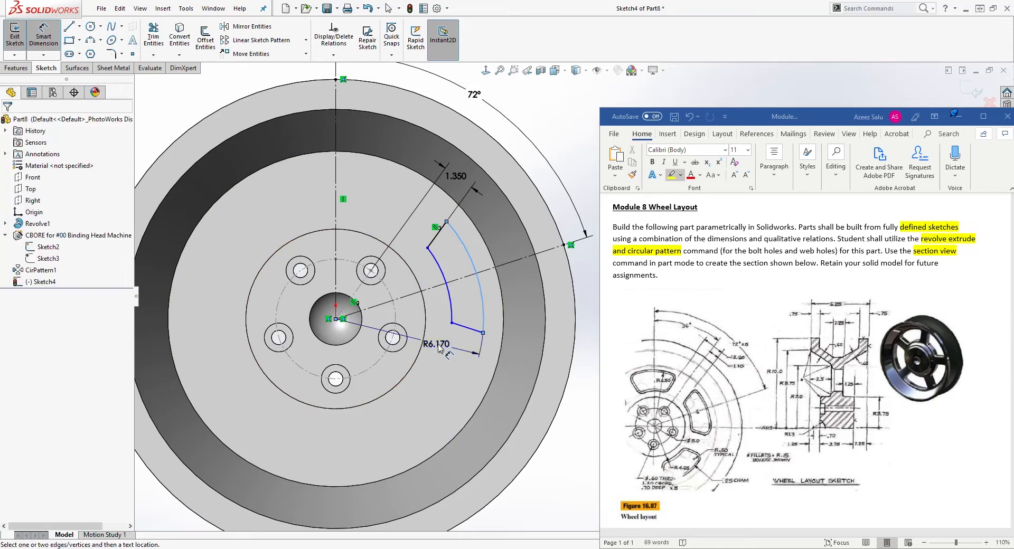
pyautogui.click(440, 349)
pyautogui.write('6.5')
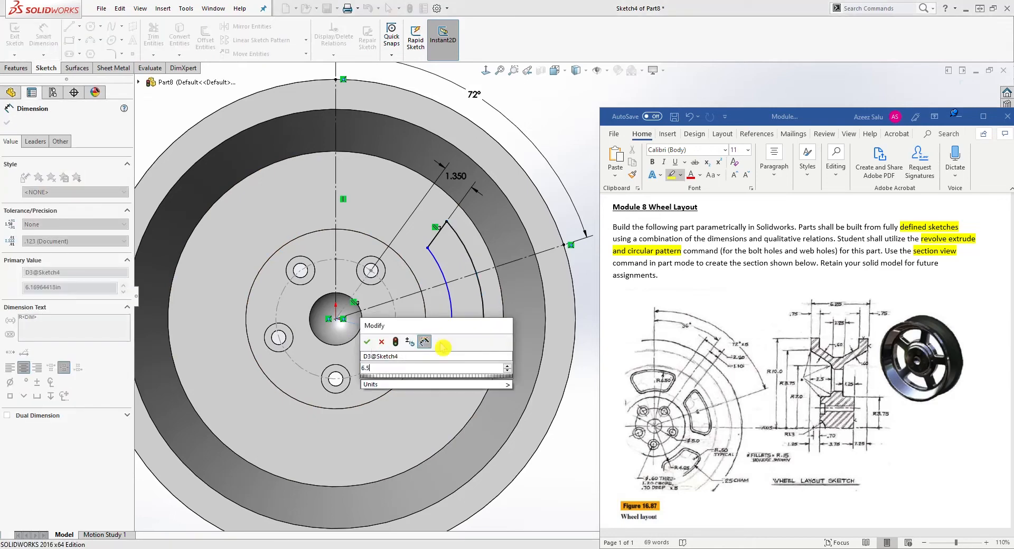
pyautogui.press('Return')
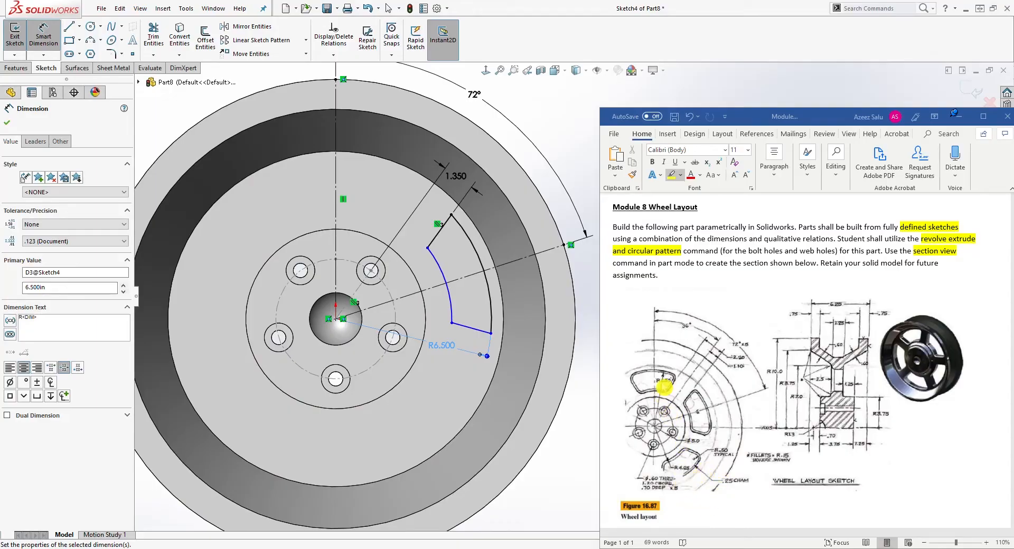
# Dimension the web hole's inner arc radius as 4.25.
pyautogui.click(438, 267)
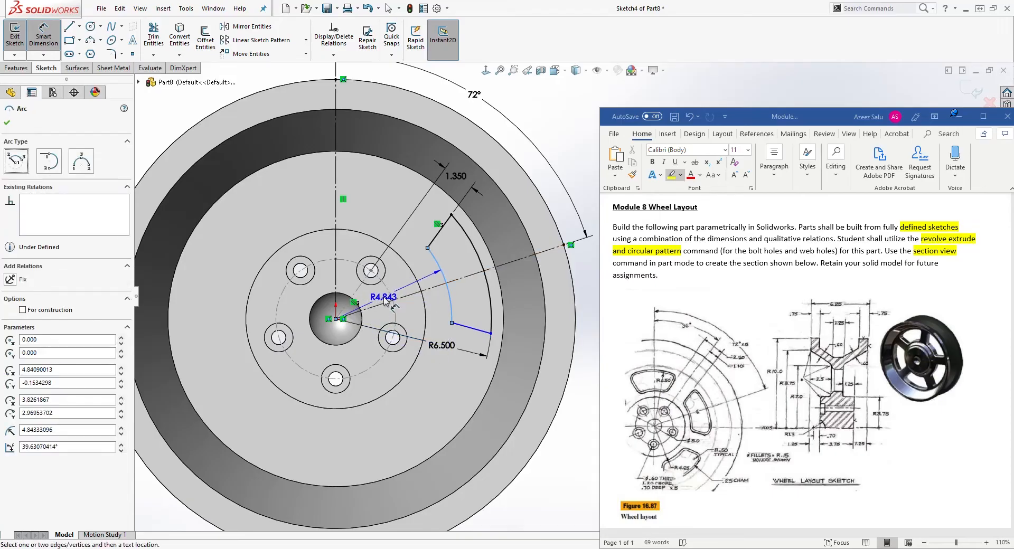
pyautogui.click(388, 300)
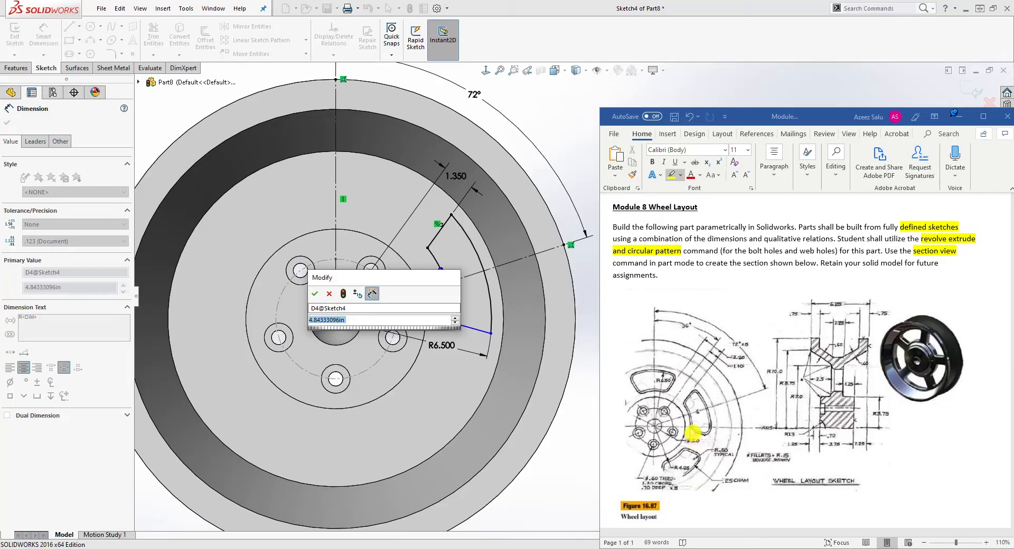
pyautogui.write('4')
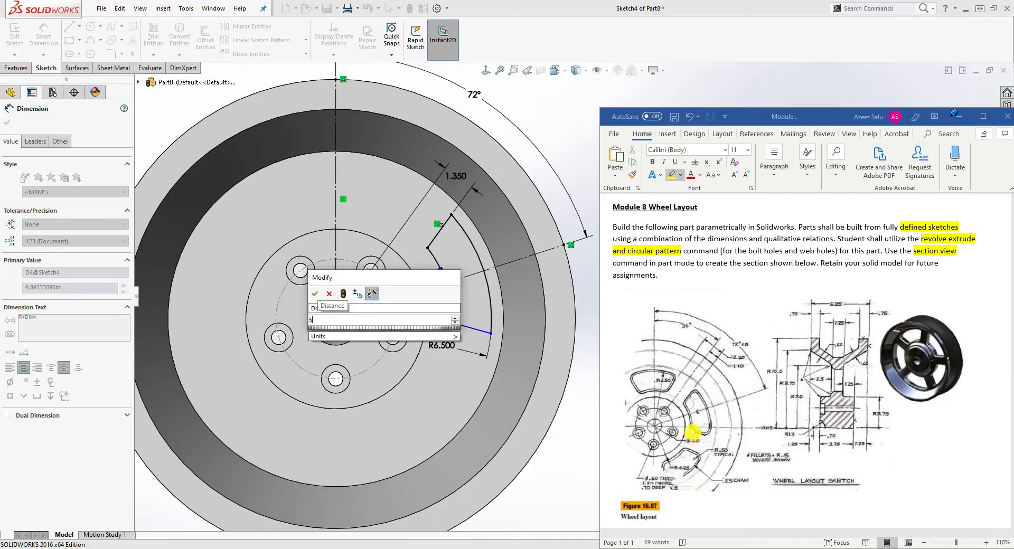
pyautogui.press('BackSpace')
pyautogui.write('4.25')
pyautogui.press('Return')
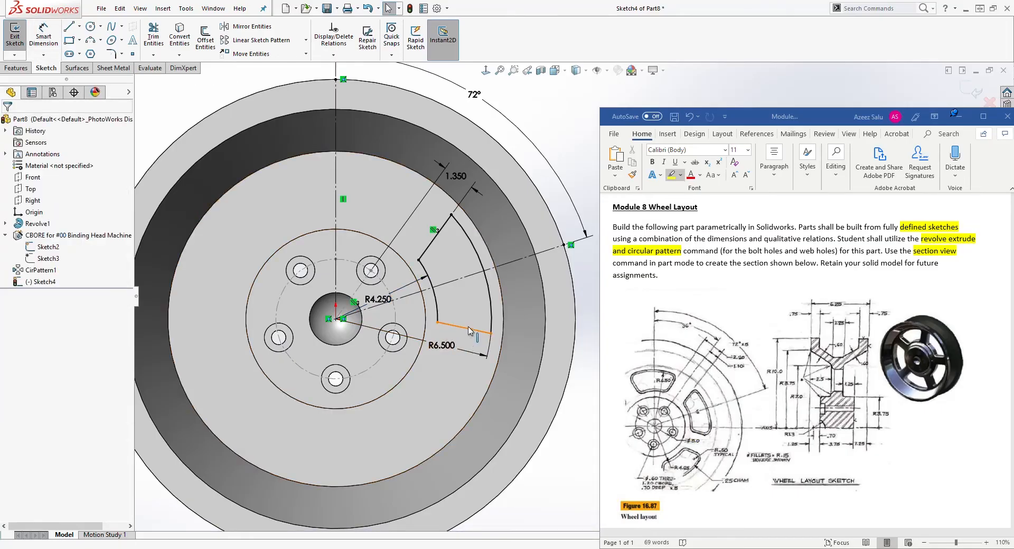
# Make the two angled lines symmetric about the 72° construction line.
pyautogui.moveTo(471, 332)
pyautogui.mouseDown()
pyautogui.moveTo(470, 346)
pyautogui.moveTo(470, 326)
pyautogui.mouseUp()
pyautogui.press('Escape')
pyautogui.click(442, 227)
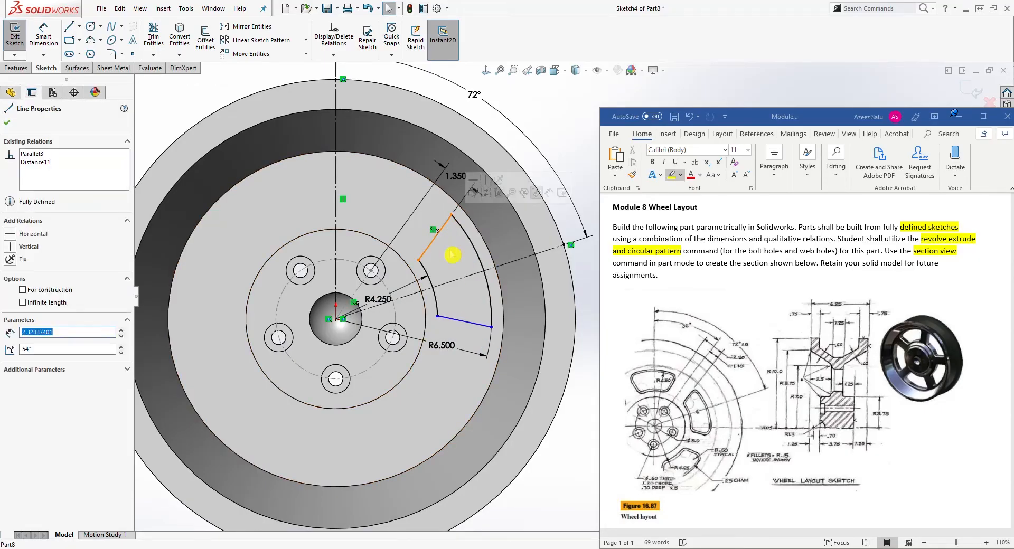
pyautogui.keyDown('ctrl'); pyautogui.click(468, 277); pyautogui.keyUp('ctrl')
pyautogui.keyDown('ctrl'); pyautogui.click(468, 326); pyautogui.keyUp('ctrl')
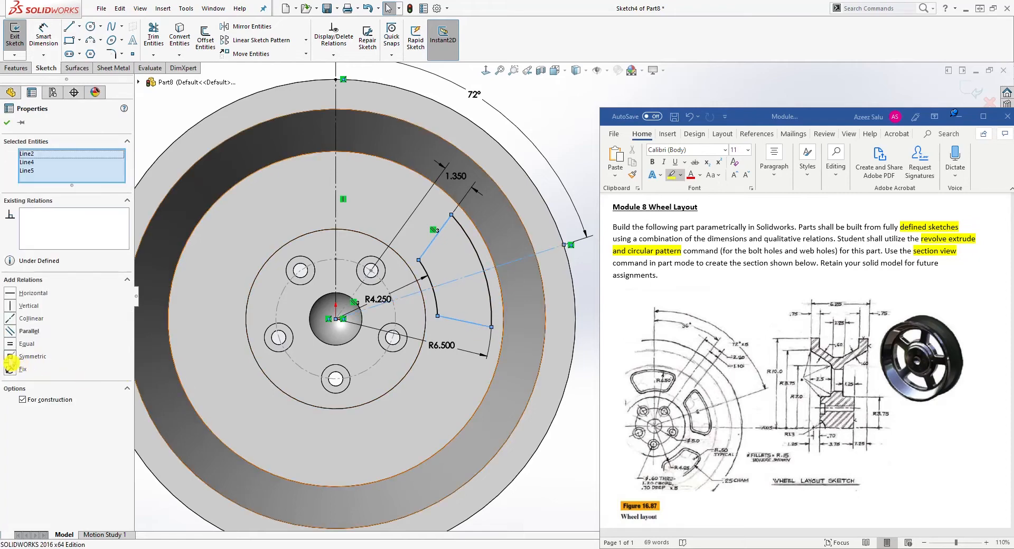
pyautogui.click(11, 356)
pyautogui.press('Escape')
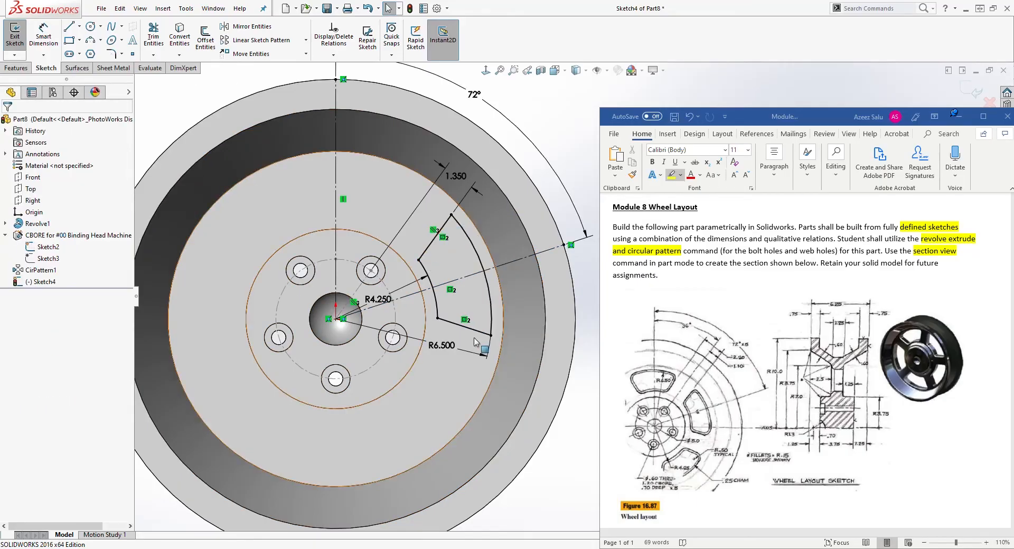
# Reposition the 6.500, 1.350 and 4.250 dimensions so they sit clear of the sketch.
pyautogui.moveTo(446, 346); pyautogui.dragTo(442, 361)
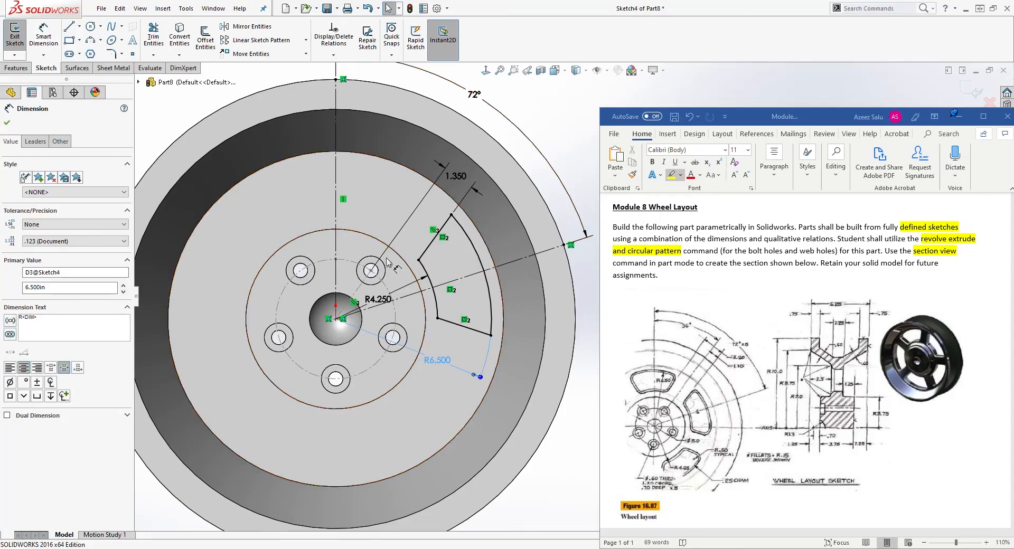
pyautogui.click(454, 176)
pyautogui.scroll(2, 559, 156)
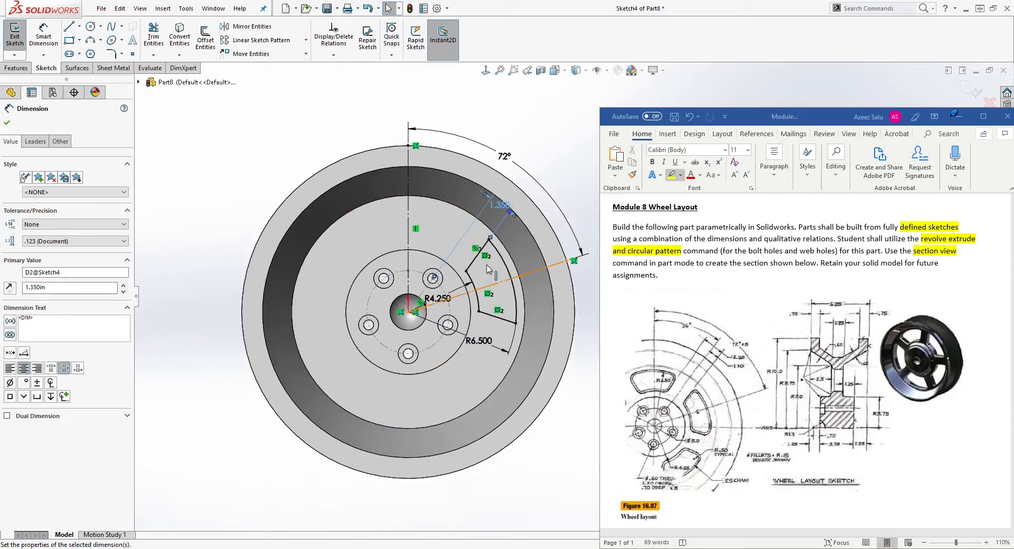
pyautogui.press('Escape')
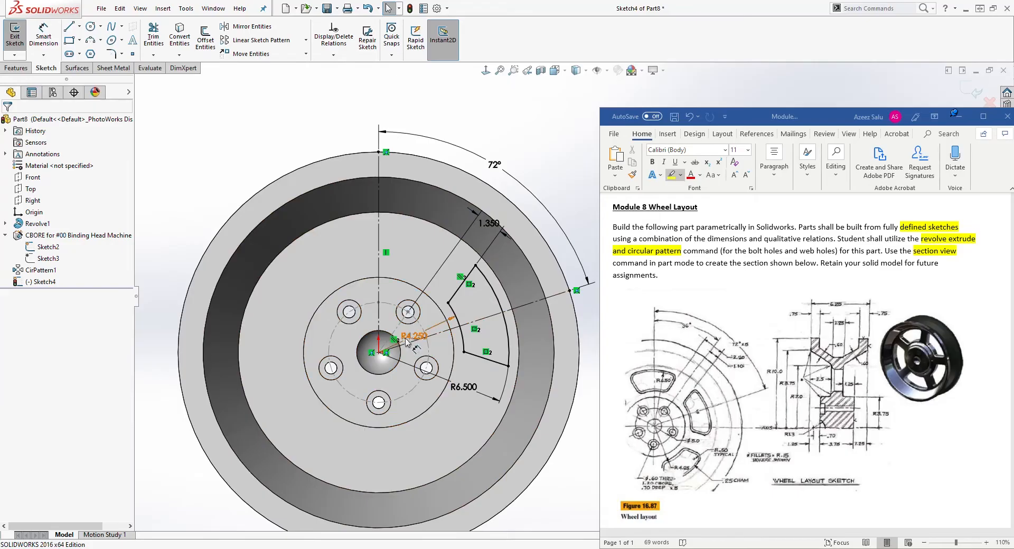
pyautogui.moveTo(418, 332); pyautogui.dragTo(549, 323)
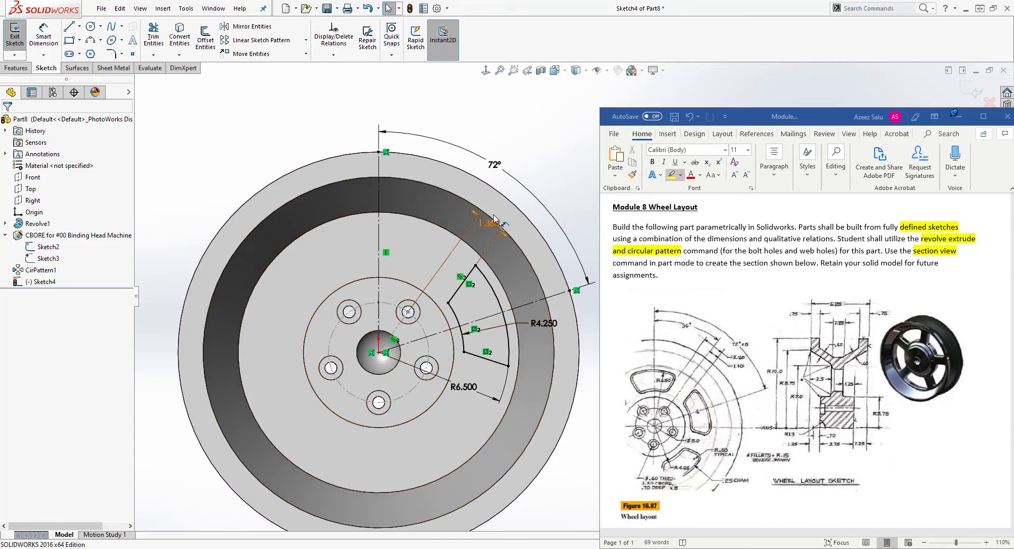
pyautogui.click(468, 284)
pyautogui.click(475, 331)
pyautogui.scroll(-1, 530, 318)
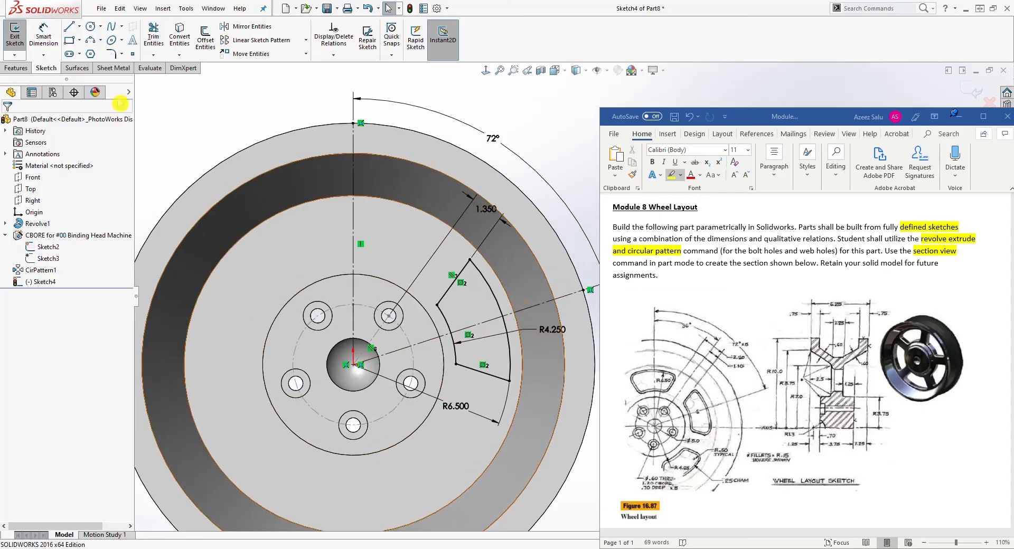
# Cut-extrude the web hole sketch with the Up To Next end condition.
pyautogui.click(16, 68)
pyautogui.click(156, 35)
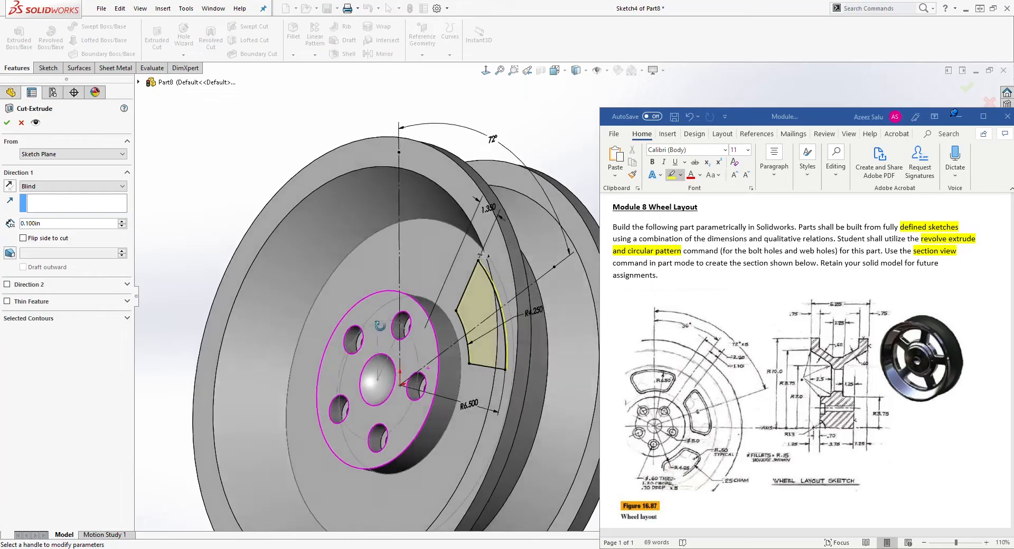
pyautogui.scroll(-2, 508, 403)
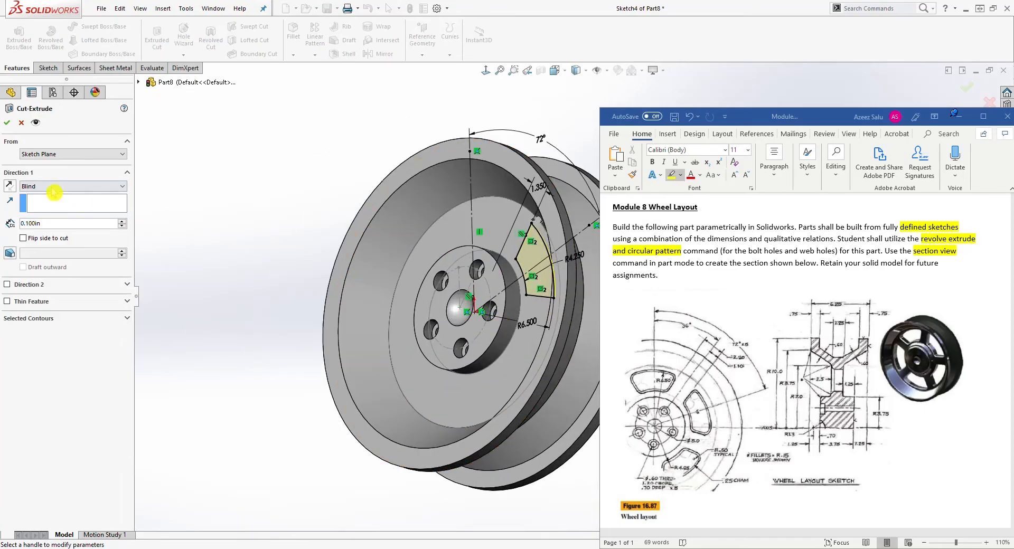
pyautogui.click(71, 187)
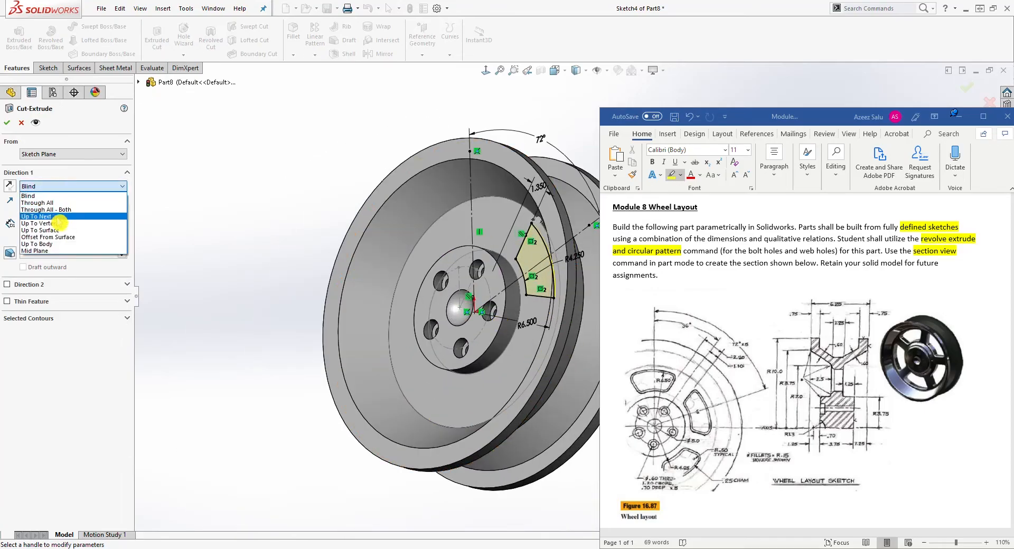
pyautogui.click(47, 219)
pyautogui.moveTo(316, 403); pyautogui.dragTo(372, 399, button='middle')
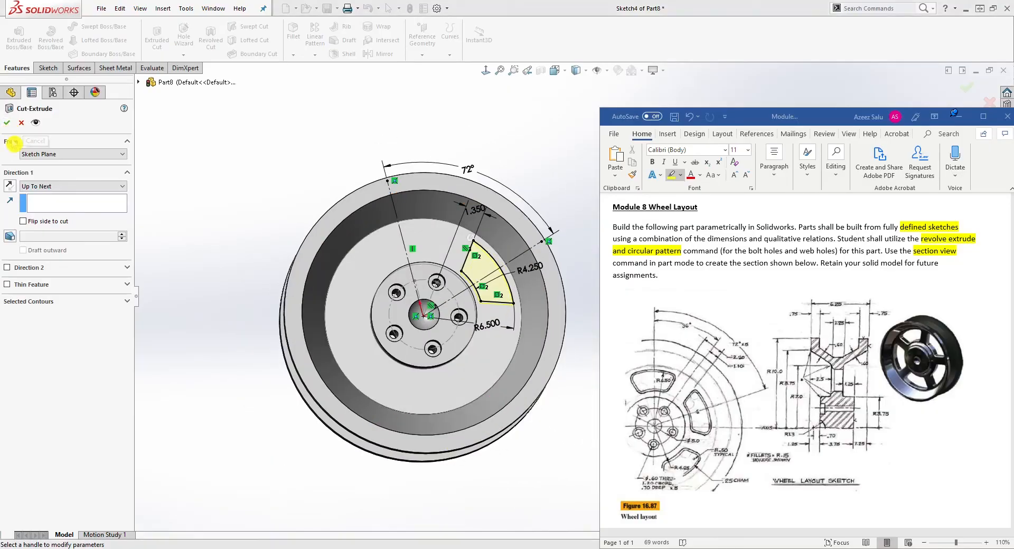
pyautogui.click(324, 243)
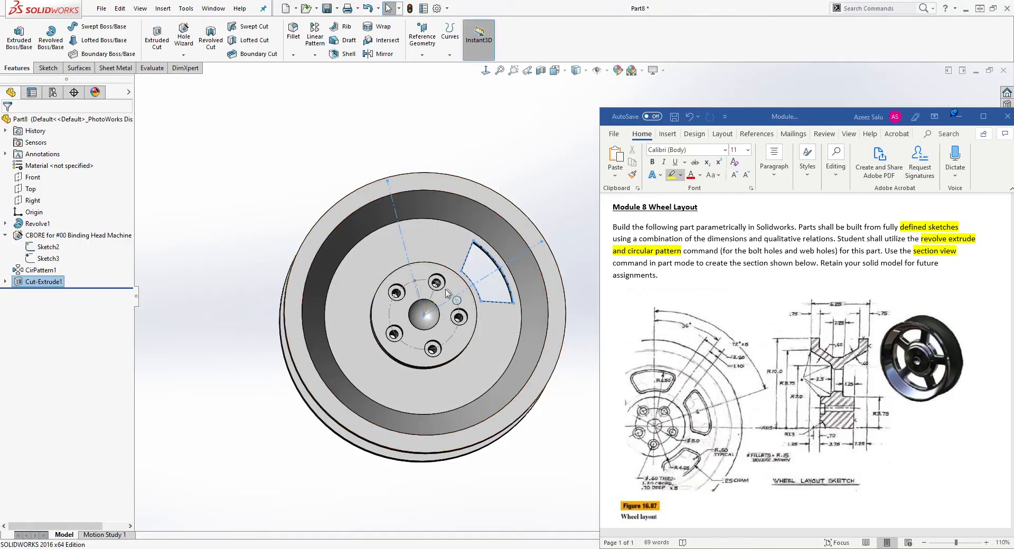
# Start a Chamfer on a web hole edge using distance-distance, both distances 0.25 in.
pyautogui.scroll(-1, 555, 317)
pyautogui.moveTo(552, 320); pyautogui.dragTo(542, 361, button='middle')
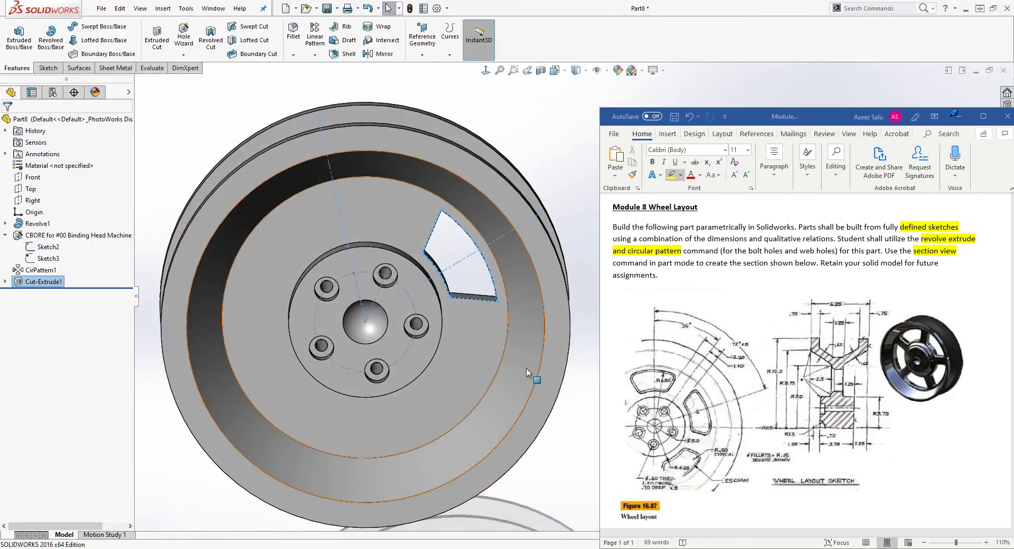
pyautogui.press('Escape')
pyautogui.moveTo(483, 350); pyautogui.dragTo(477, 287, button='middle')
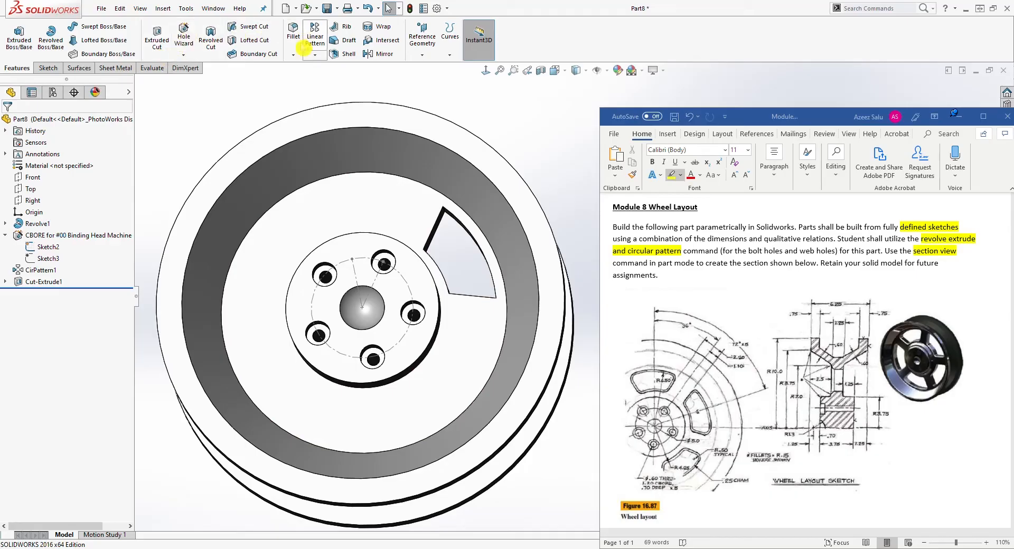
pyautogui.click(293, 54)
pyautogui.click(299, 80)
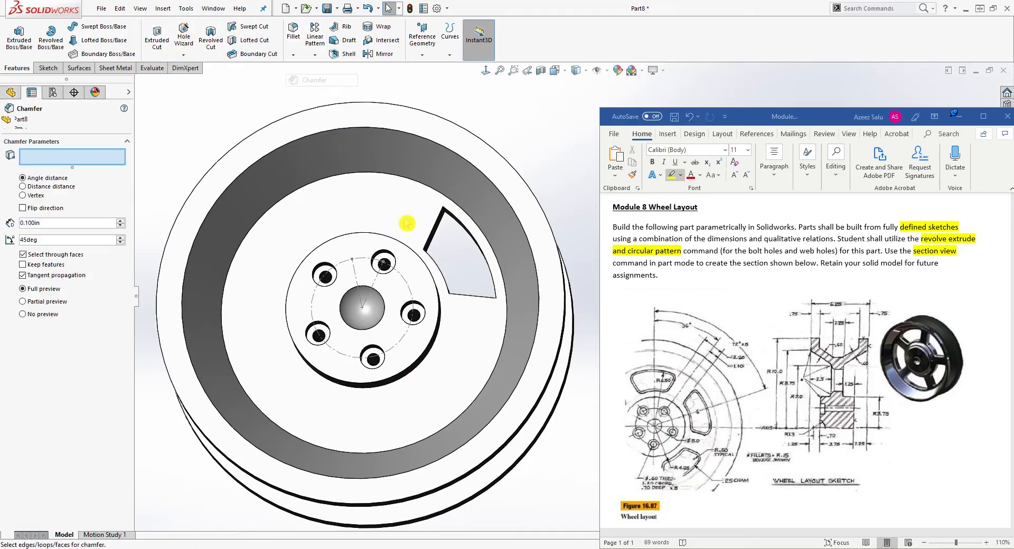
pyautogui.click(68, 239)
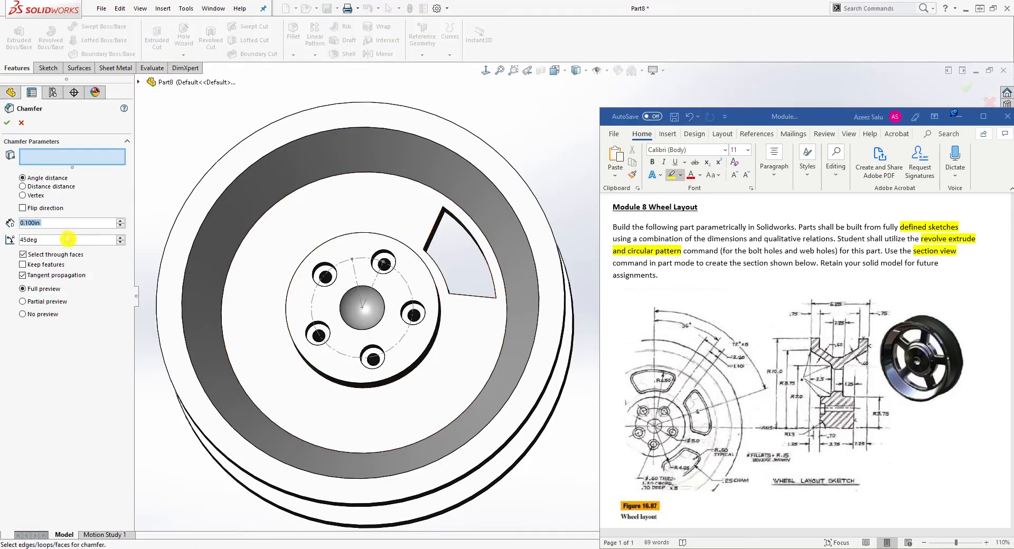
pyautogui.write('.25')
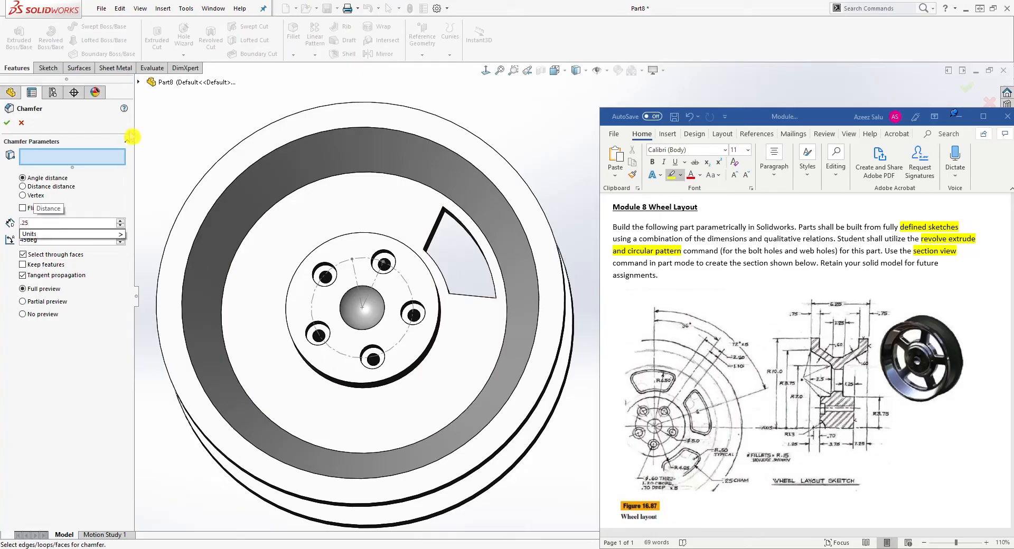
pyautogui.click(200, 125)
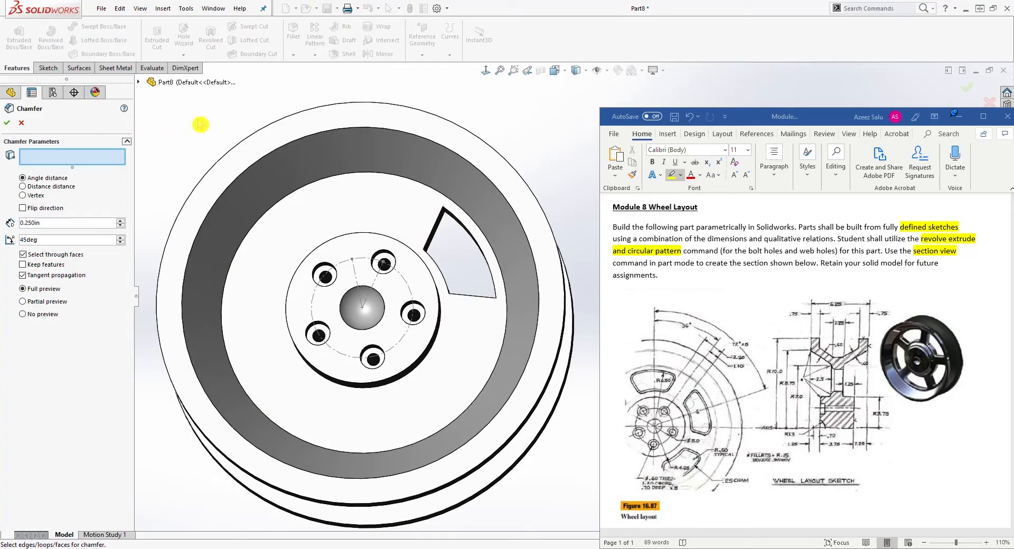
pyautogui.click(436, 229)
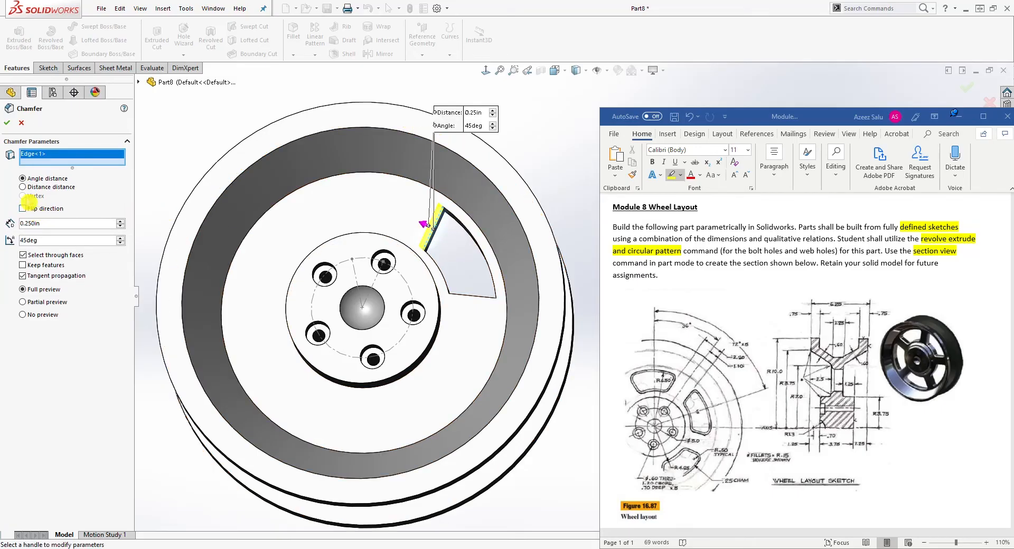
pyautogui.click(26, 187)
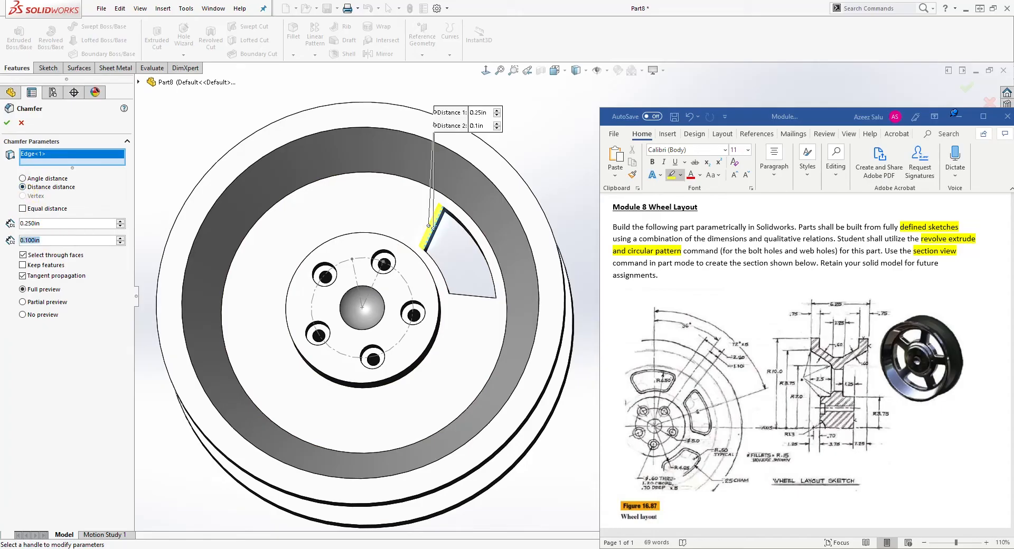
pyautogui.write('.25')
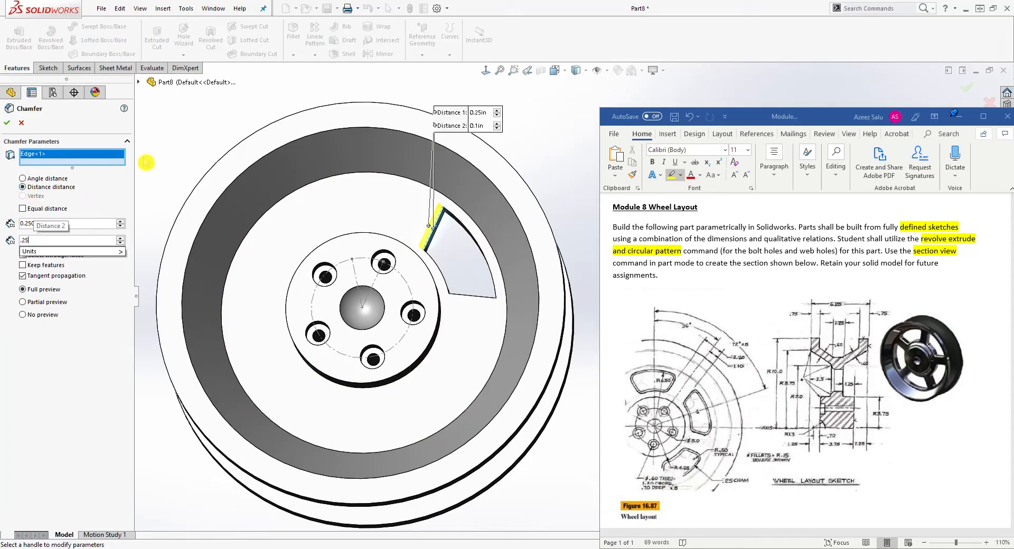
pyautogui.press('Return')
# Add the remaining three web hole edges to the chamfer and apply it.
pyautogui.moveTo(593, 310)
pyautogui.mouseDown(button='middle')
pyautogui.moveTo(503, 227)
pyautogui.moveTo(461, 226)
pyautogui.moveTo(437, 274)
pyautogui.mouseUp(button='middle')
pyautogui.click(457, 231)
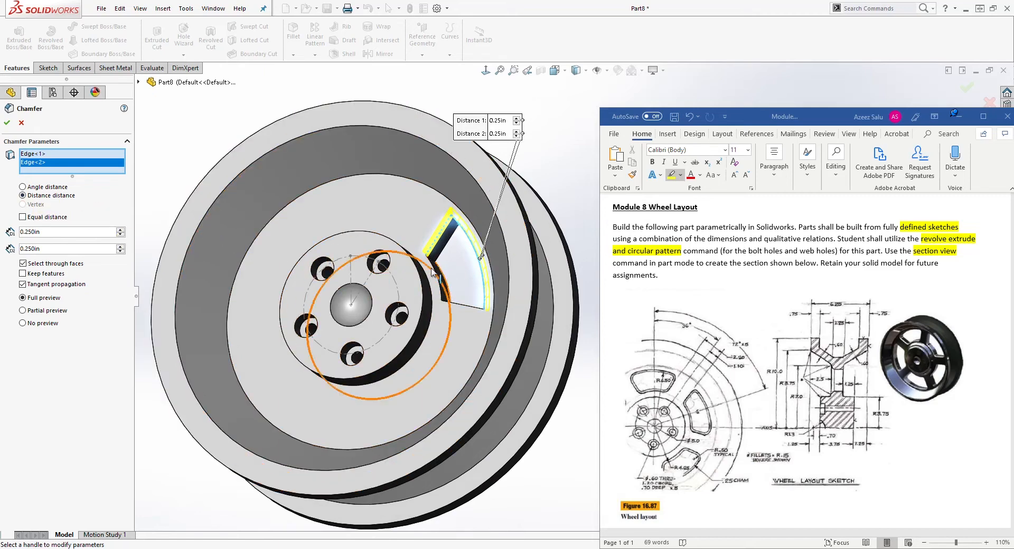
pyautogui.scroll(-3, 433, 272)
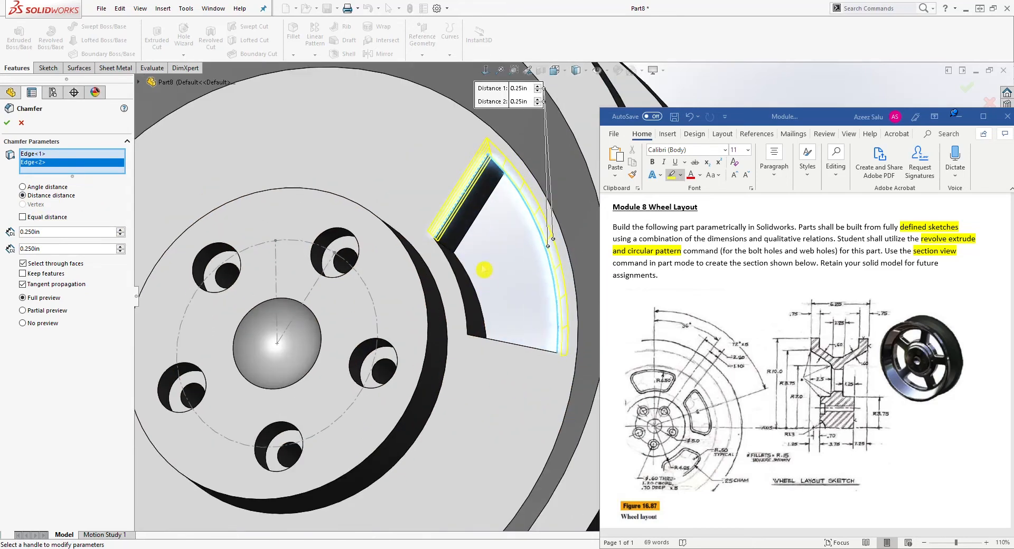
pyautogui.click(444, 248)
pyautogui.scroll(3, 511, 379)
pyautogui.moveTo(511, 379); pyautogui.dragTo(523, 410, button='middle')
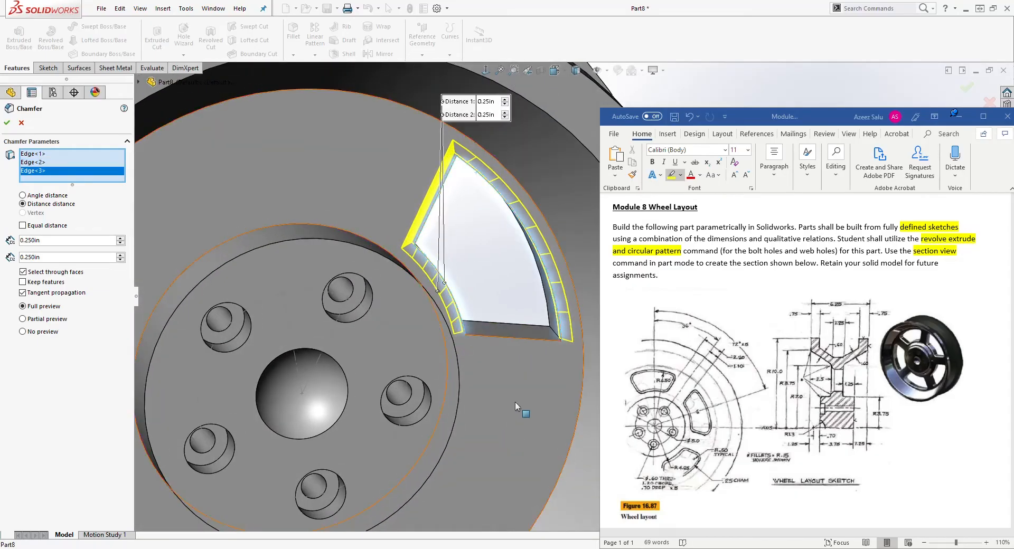
pyautogui.click(527, 341)
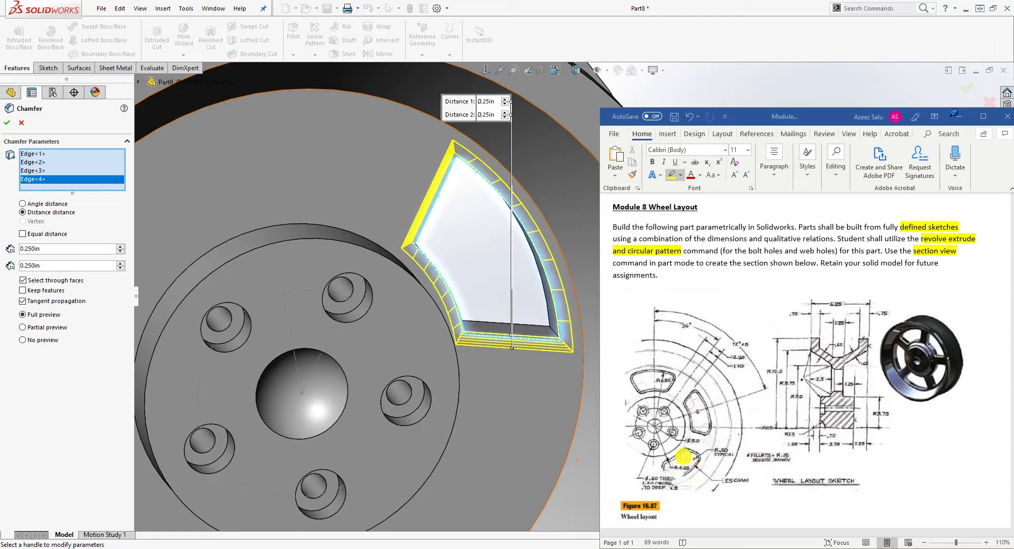
pyautogui.click(9, 125)
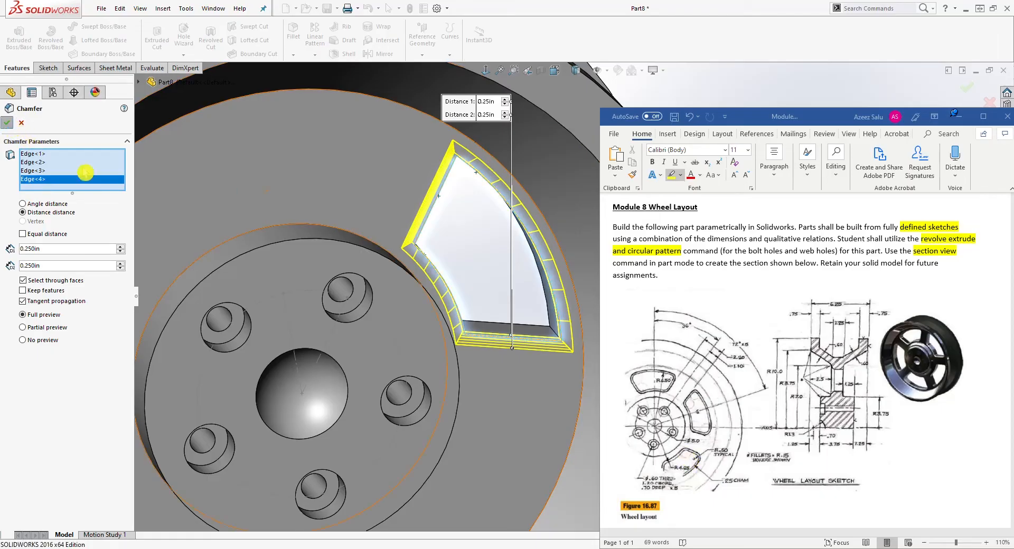
# Start a Fillet with a 0.5 in radius and select the first corner edge of the web hole.
pyautogui.moveTo(397, 312); pyautogui.dragTo(500, 438, button='middle')
pyautogui.click(690, 474)
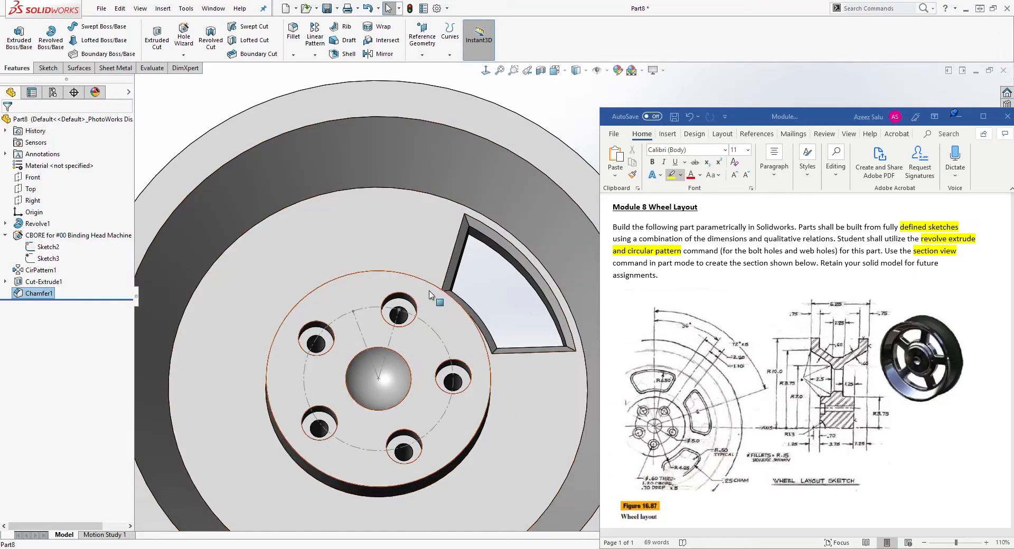
pyautogui.moveTo(437, 298); pyautogui.dragTo(405, 262, button='middle')
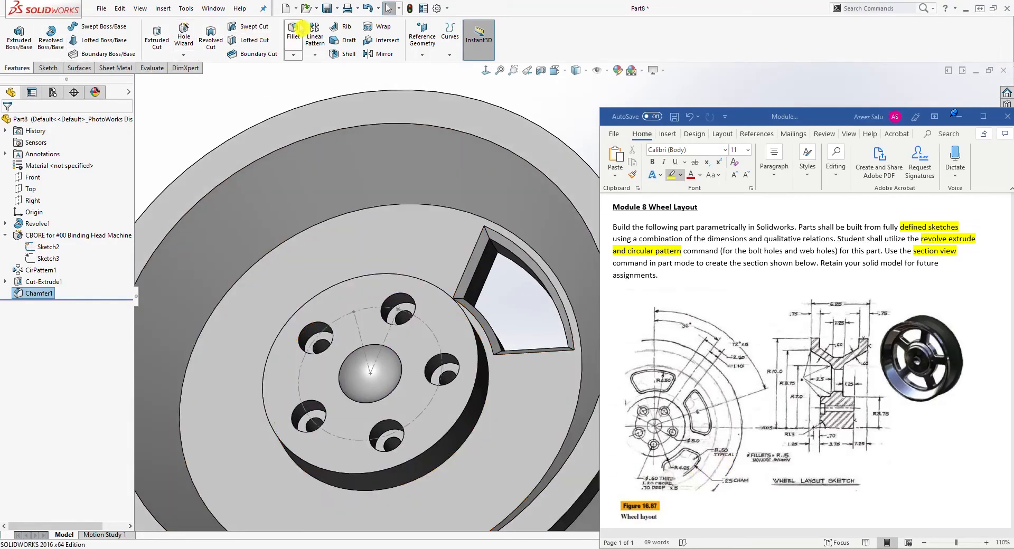
pyautogui.click(293, 33)
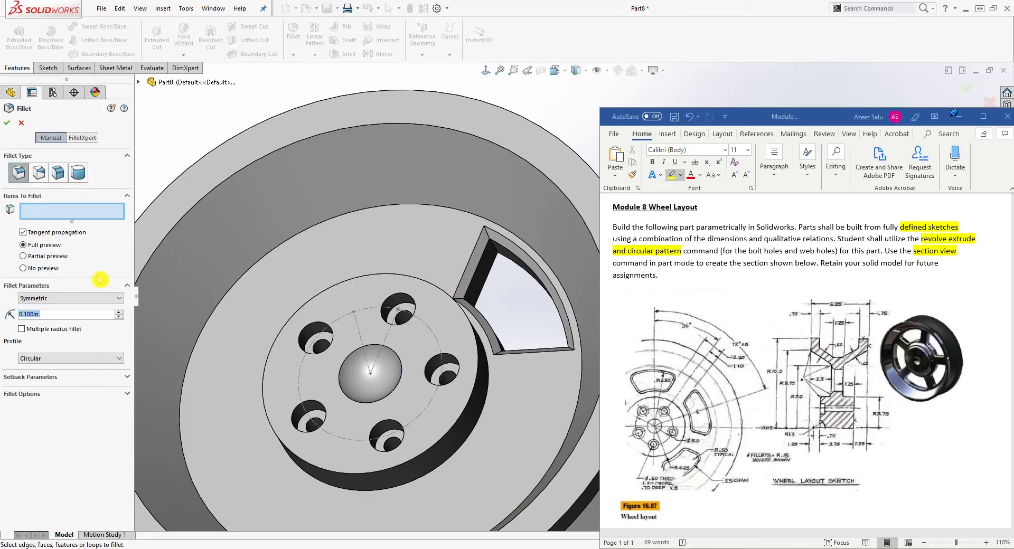
pyautogui.write('.5')
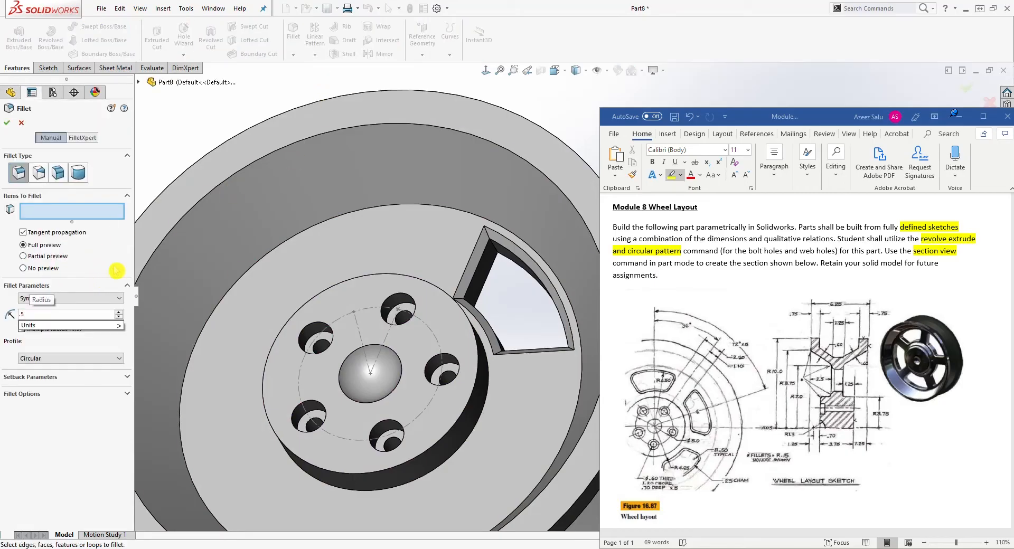
pyautogui.click(369, 267)
pyautogui.scroll(-2, 380, 254)
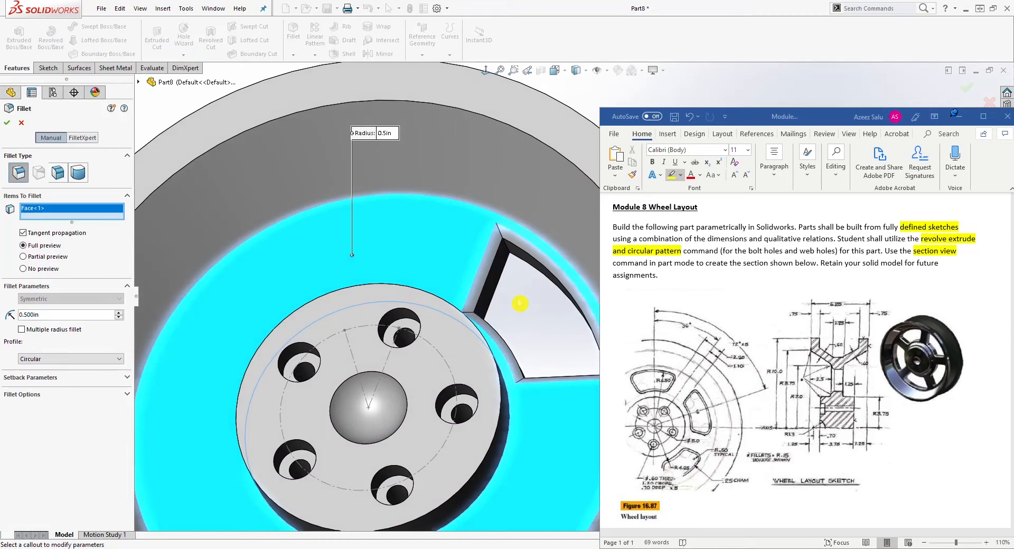
pyautogui.click(388, 268)
pyautogui.moveTo(534, 294)
pyautogui.mouseDown(button='middle')
pyautogui.moveTo(467, 291)
pyautogui.moveTo(530, 296)
pyautogui.mouseUp(button='middle')
pyautogui.scroll(-3, 514, 258)
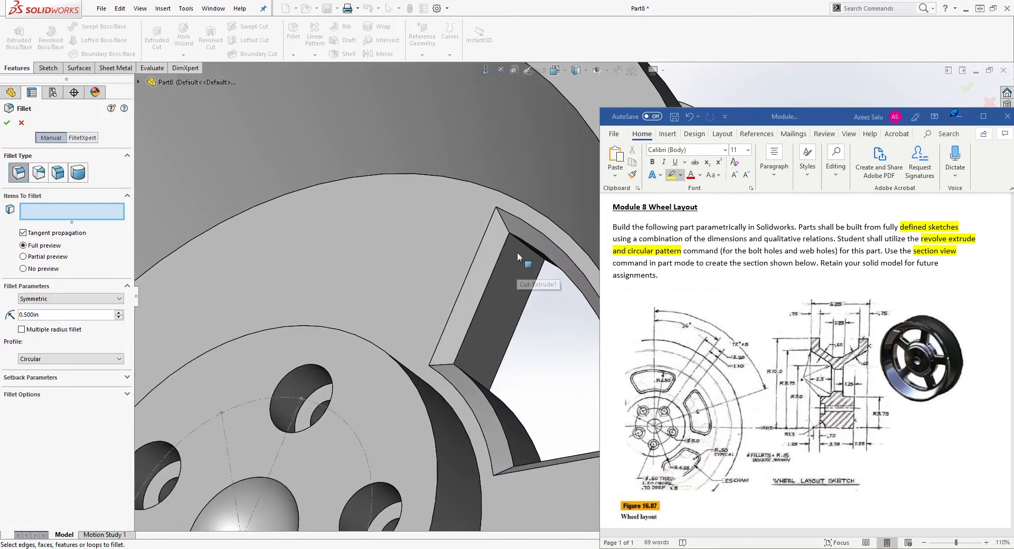
pyautogui.click(519, 244)
# Add the other three web hole corner edges to the fillet and apply it.
pyautogui.moveTo(452, 350); pyautogui.dragTo(457, 399, button='middle')
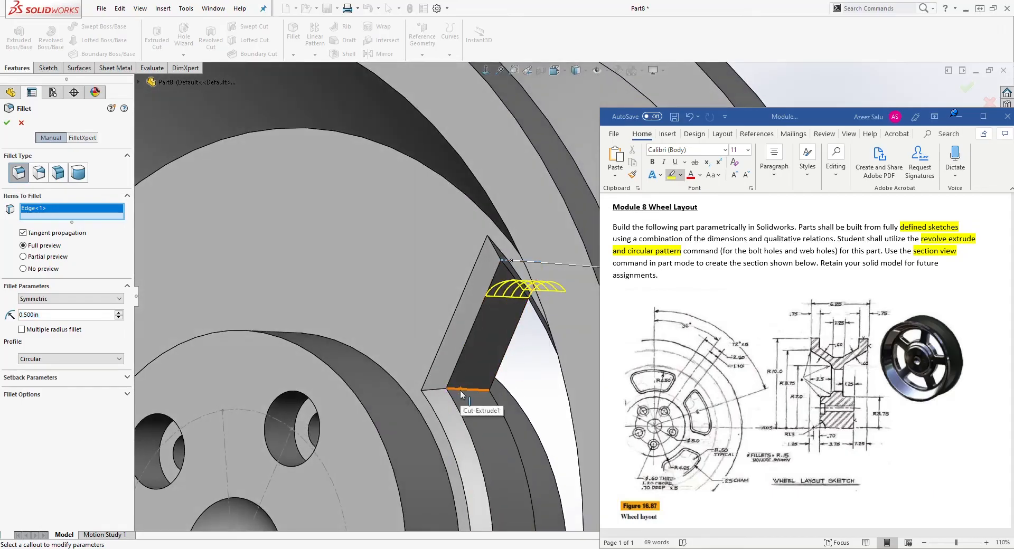
pyautogui.click(458, 400)
pyautogui.scroll(3, 475, 402)
pyautogui.moveTo(483, 404); pyautogui.dragTo(566, 460, button='middle')
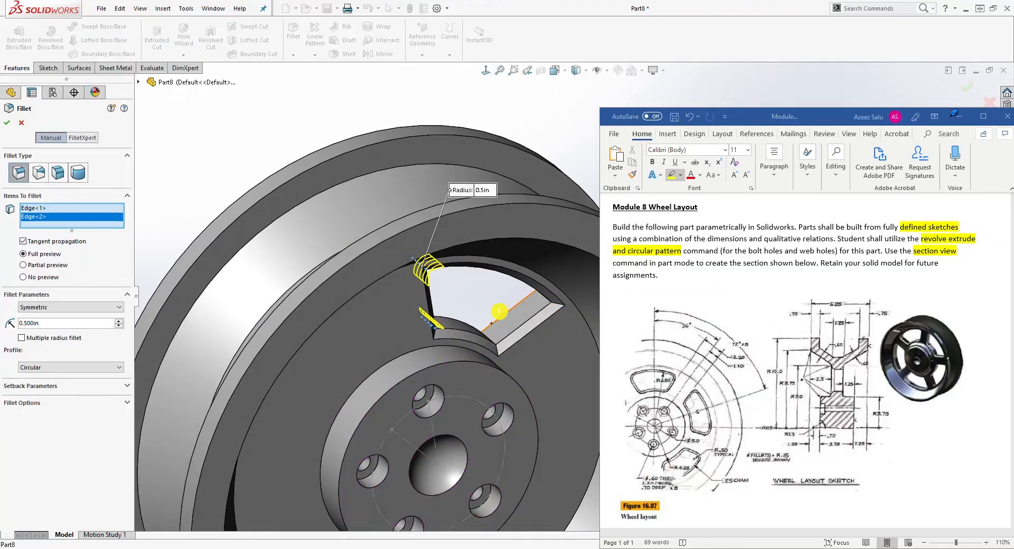
pyautogui.moveTo(534, 319); pyautogui.dragTo(449, 280, button='middle')
pyautogui.click(514, 333)
pyautogui.click(489, 343)
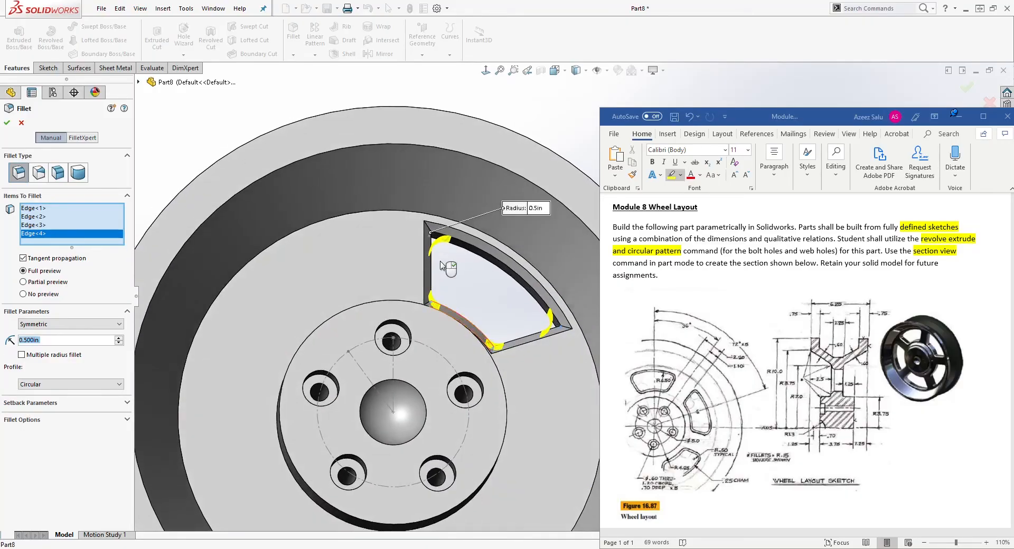
pyautogui.click(7, 123)
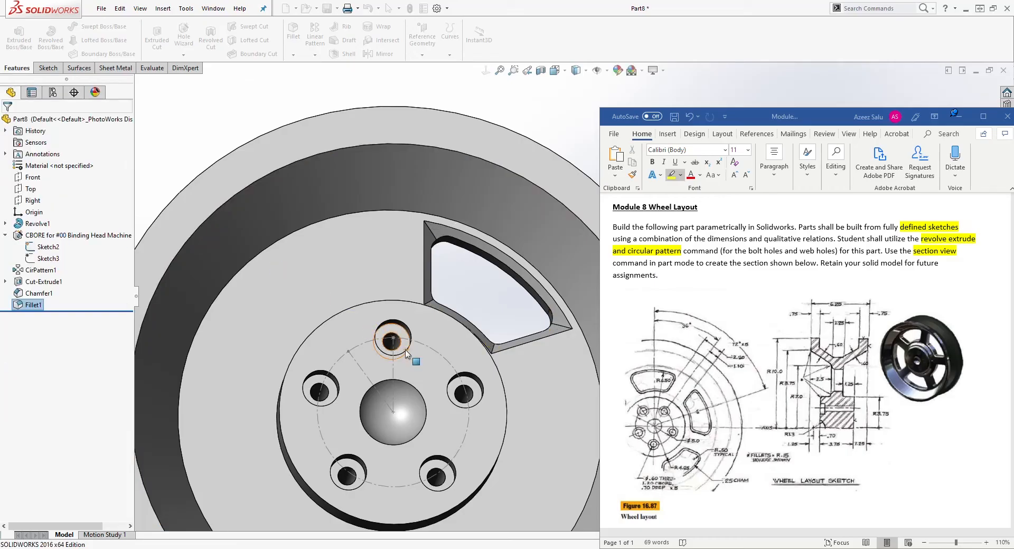
# Start a Circular Pattern of 5 equally spaced instances over 360deg, using the wheel's outer circular edge as the direction.
pyautogui.moveTo(423, 357)
pyautogui.mouseDown(button='middle')
pyautogui.moveTo(488, 353)
pyautogui.moveTo(442, 353)
pyautogui.moveTo(552, 404)
pyautogui.moveTo(539, 340)
pyautogui.moveTo(445, 355)
pyautogui.moveTo(415, 346)
pyautogui.mouseUp(button='middle')
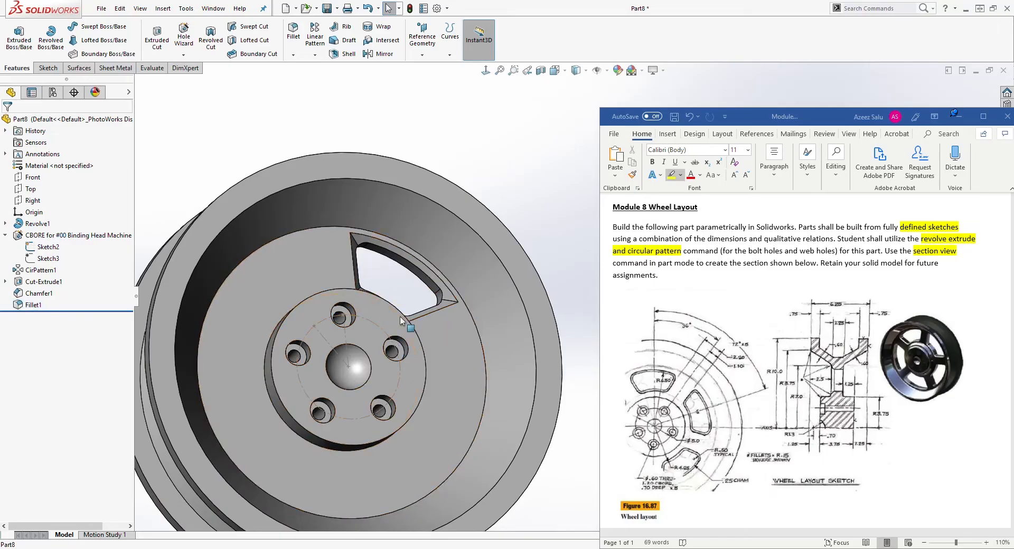
pyautogui.moveTo(561, 335); pyautogui.dragTo(474, 330, button='middle')
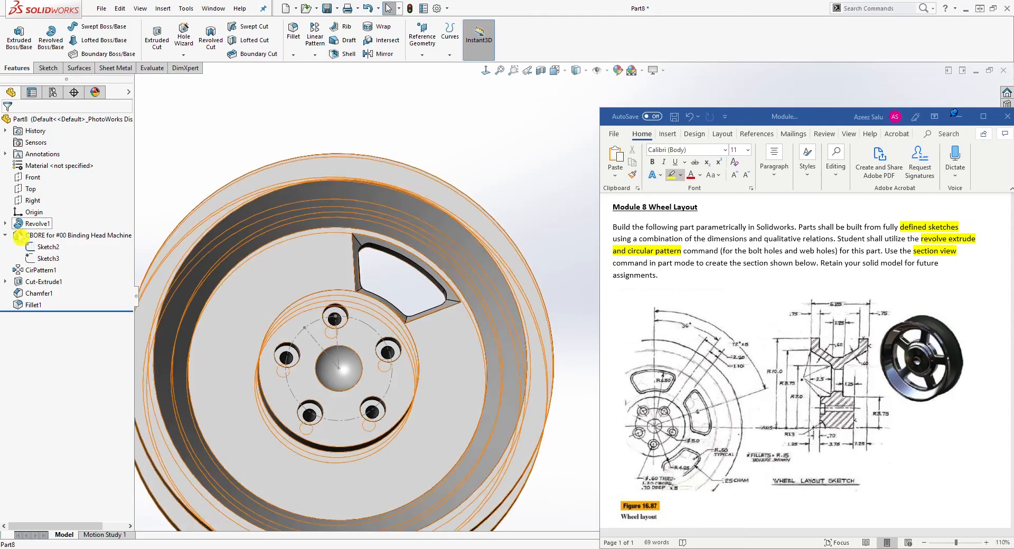
pyautogui.rightClick(46, 247)
pyautogui.click(48, 230)
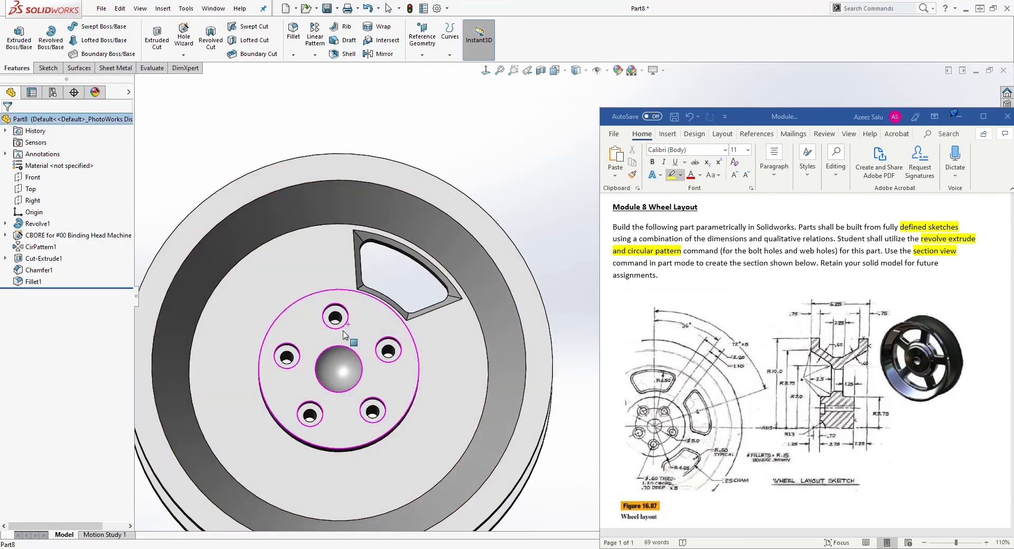
pyautogui.click(315, 55)
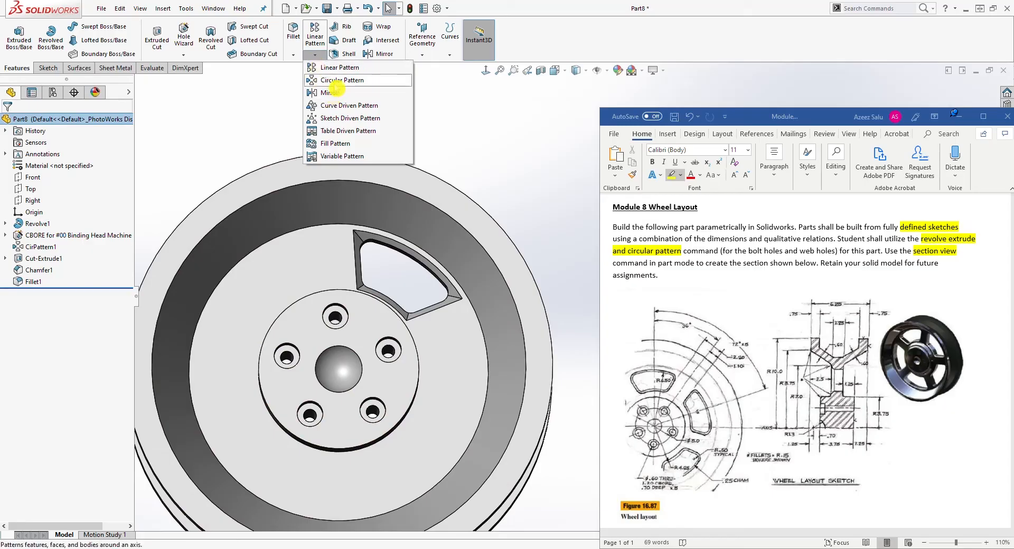
pyautogui.click(324, 81)
pyautogui.moveTo(383, 229); pyautogui.dragTo(374, 229, button='middle')
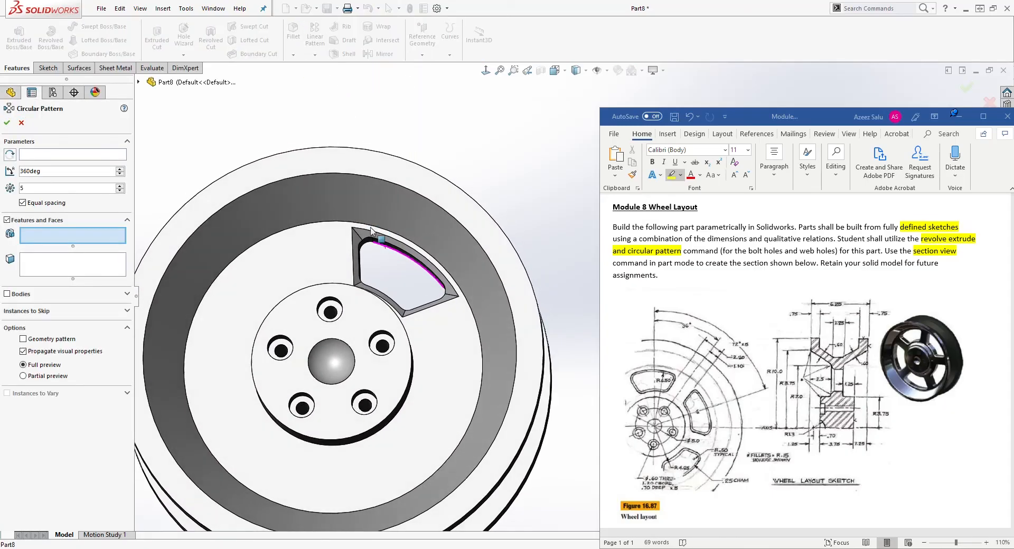
pyautogui.click(62, 154)
pyautogui.moveTo(230, 250); pyautogui.dragTo(158, 232, button='middle')
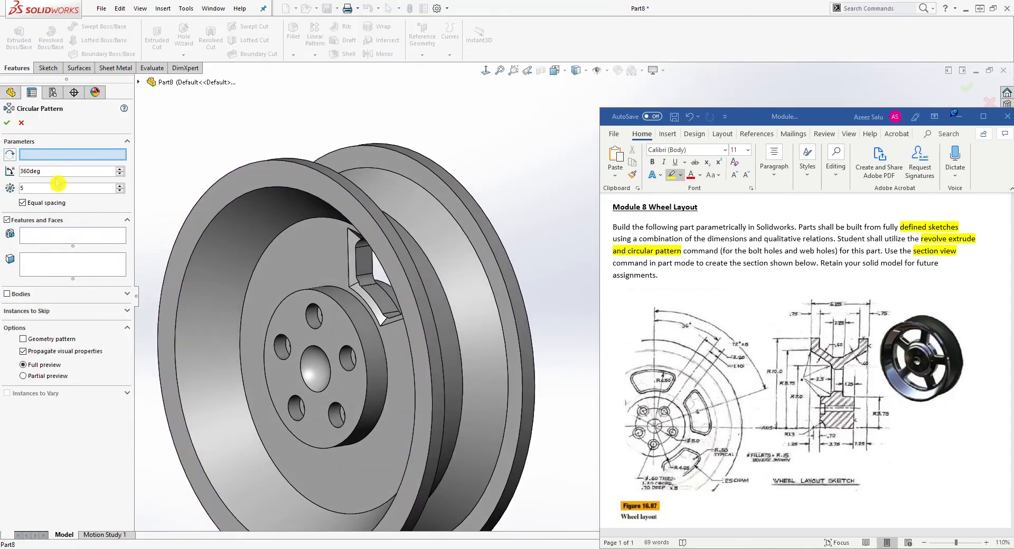
pyautogui.click(322, 170)
# Add the web hole cut, its chamfer and its fillet as features to pattern, and apply the circular pattern.
pyautogui.moveTo(303, 221); pyautogui.dragTo(344, 174, button='middle')
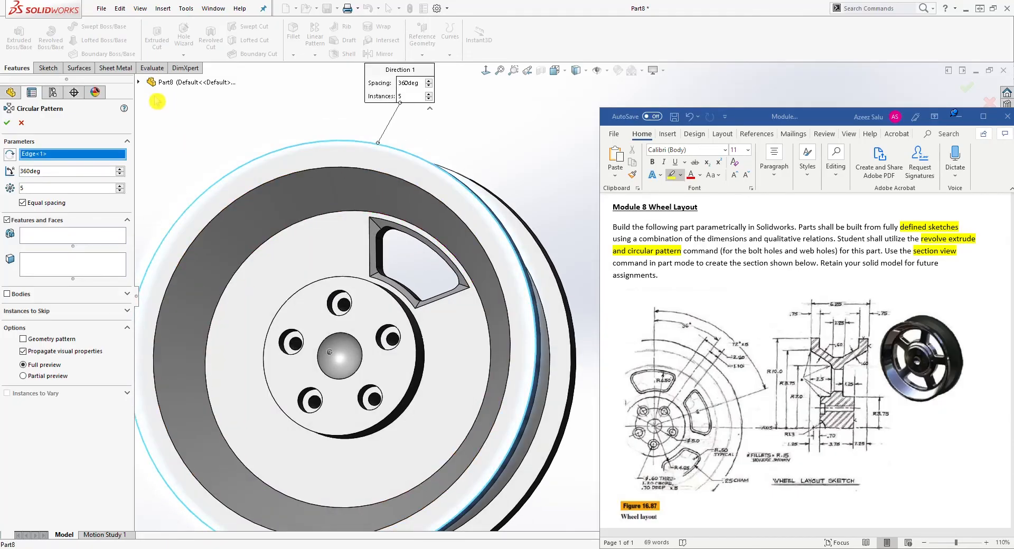
pyautogui.click(139, 84)
pyautogui.press('z')
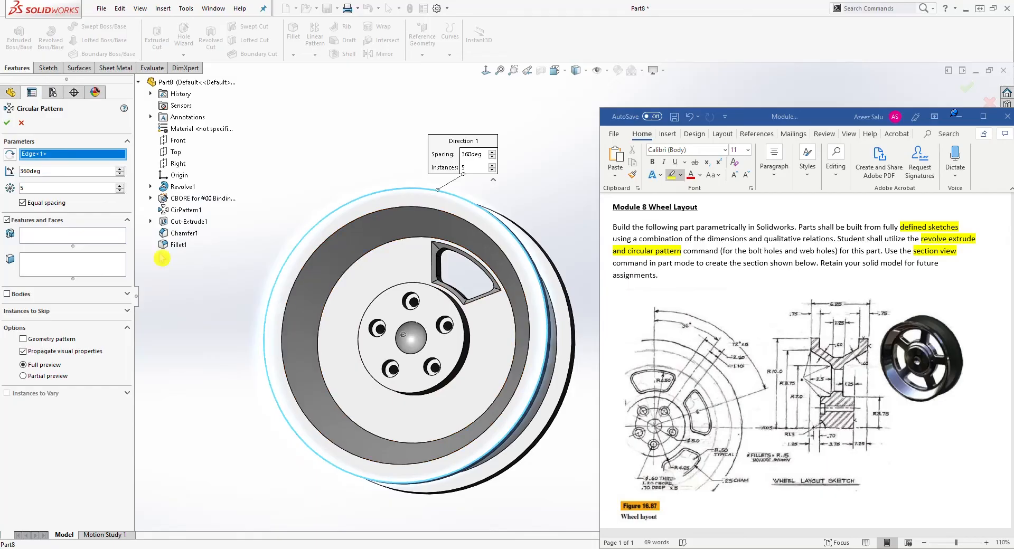
pyautogui.click(182, 222)
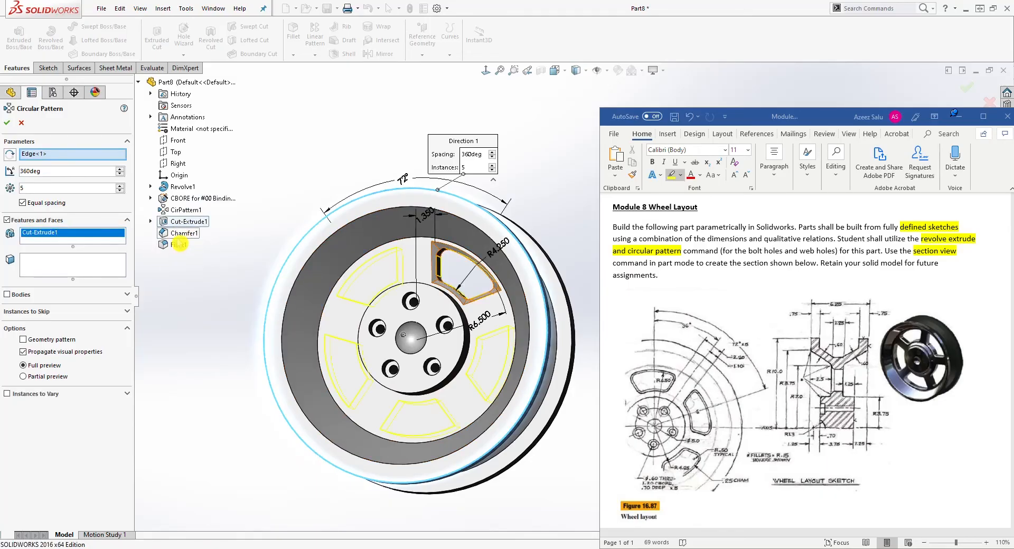
pyautogui.click(179, 237)
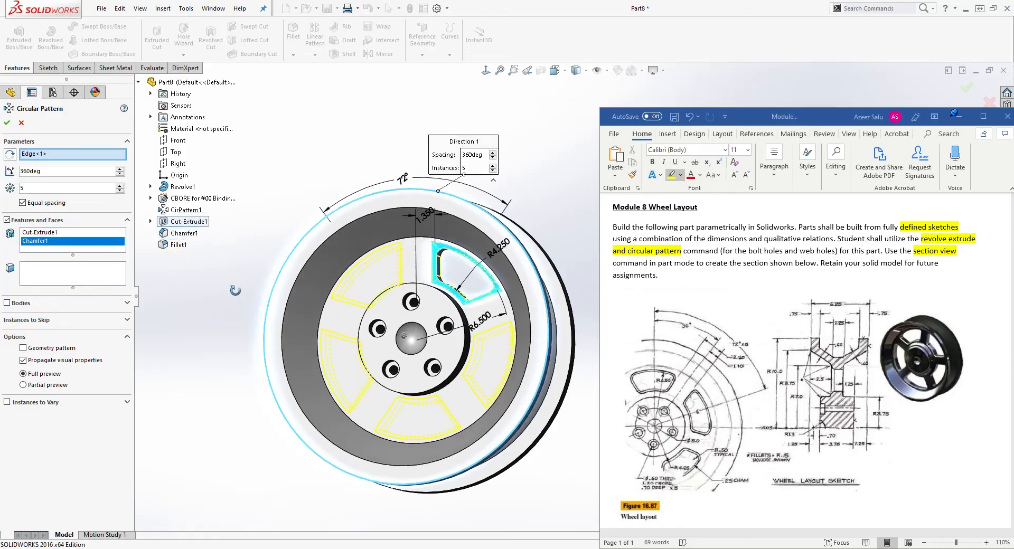
pyautogui.click(174, 244)
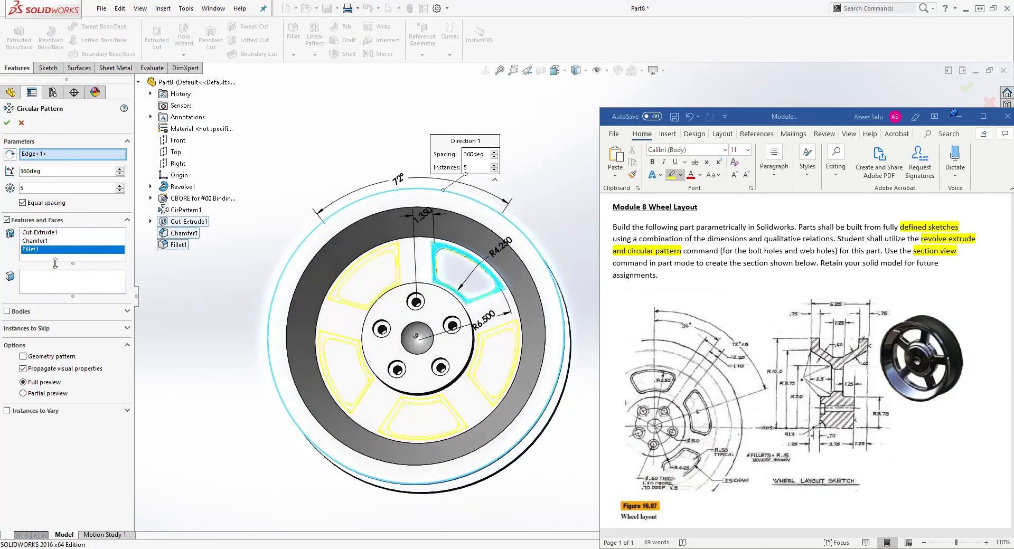
pyautogui.click(9, 124)
# Measure the distance between the two side edges of a spoke between web holes.
pyautogui.scroll(-3, 539, 213)
pyautogui.moveTo(414, 319)
pyautogui.mouseDown(button='middle')
pyautogui.moveTo(416, 253)
pyautogui.moveTo(376, 272)
pyautogui.moveTo(380, 311)
pyautogui.mouseUp(button='middle')
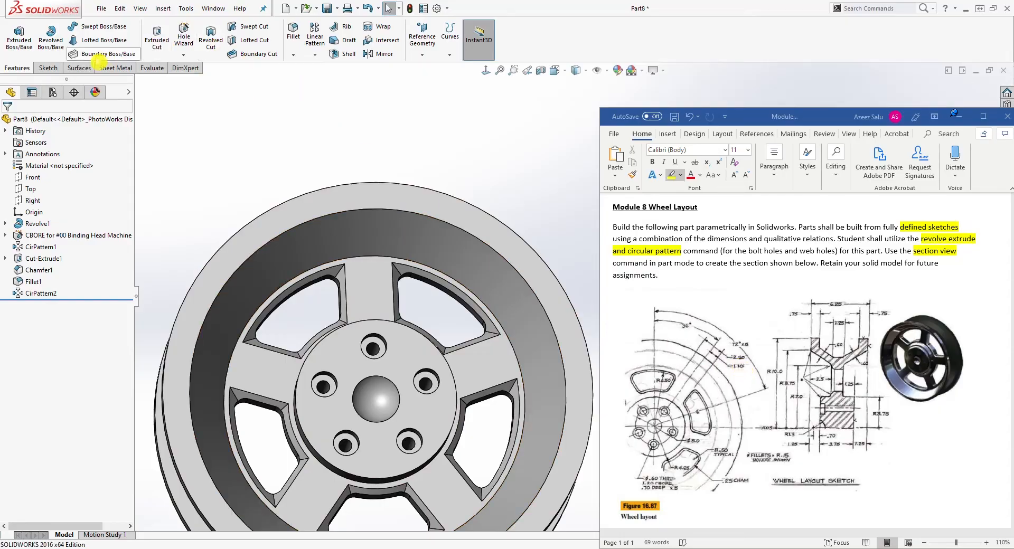
pyautogui.click(151, 68)
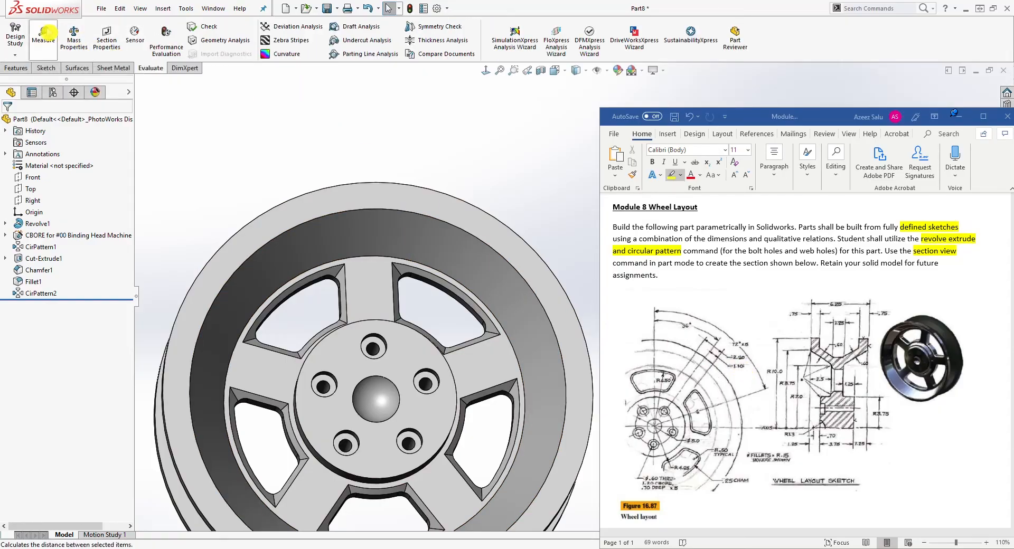
pyautogui.click(43, 38)
pyautogui.click(393, 290)
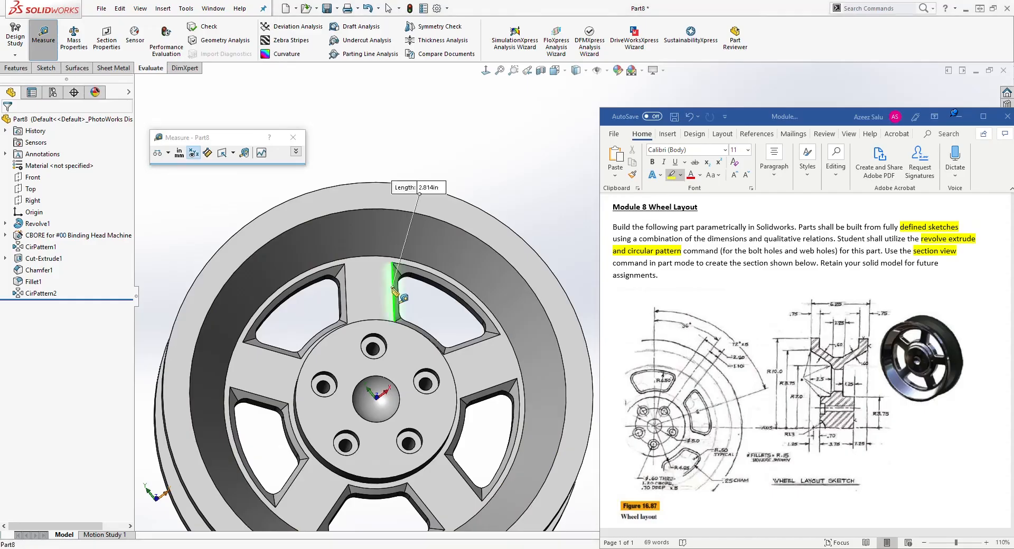
pyautogui.click(347, 291)
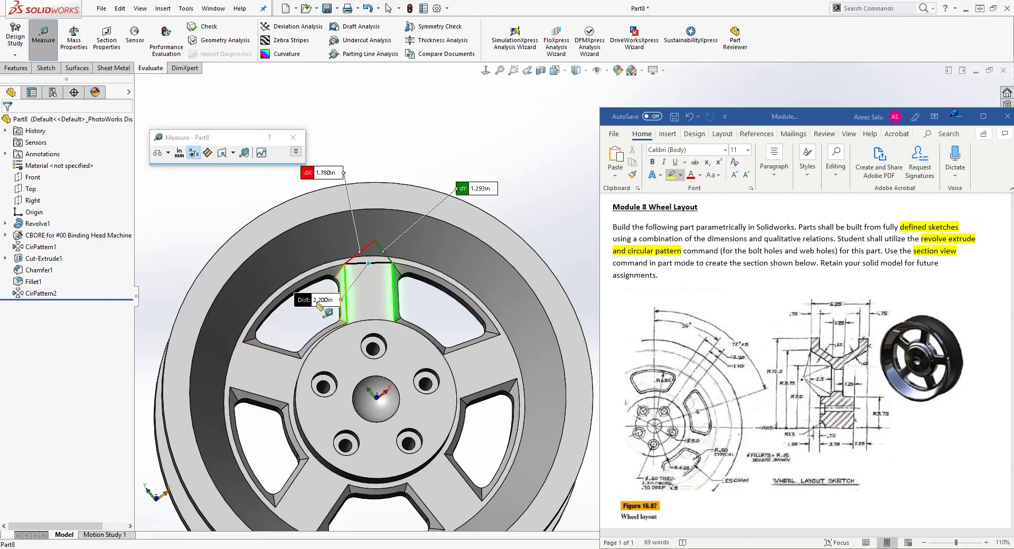
pyautogui.moveTo(304, 304); pyautogui.dragTo(392, 151)
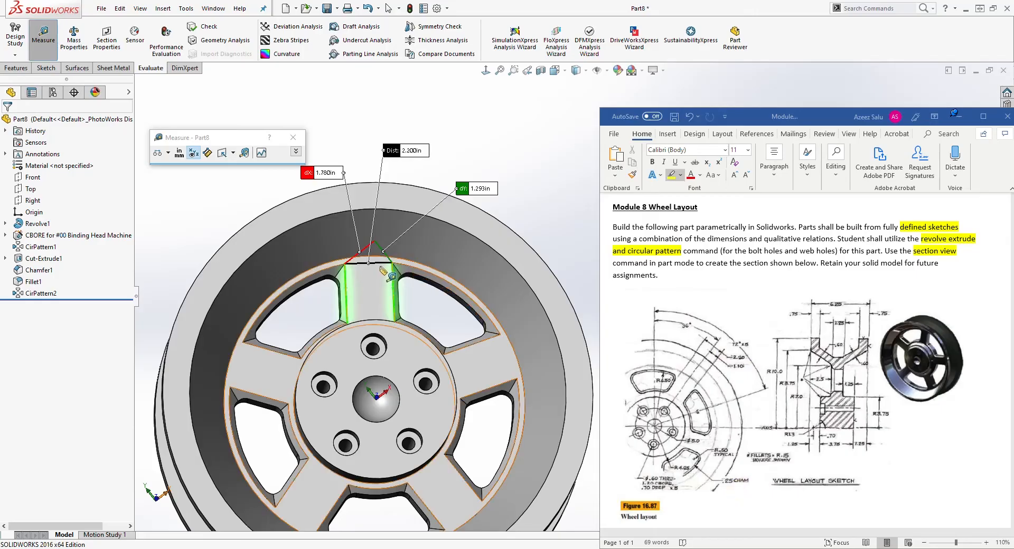
pyautogui.click(404, 286)
pyautogui.press('Escape')
# Start a Fillet with a 0.15 in radius.
pyautogui.scroll(2, 407, 322)
pyautogui.moveTo(461, 346); pyautogui.dragTo(504, 370, button='middle')
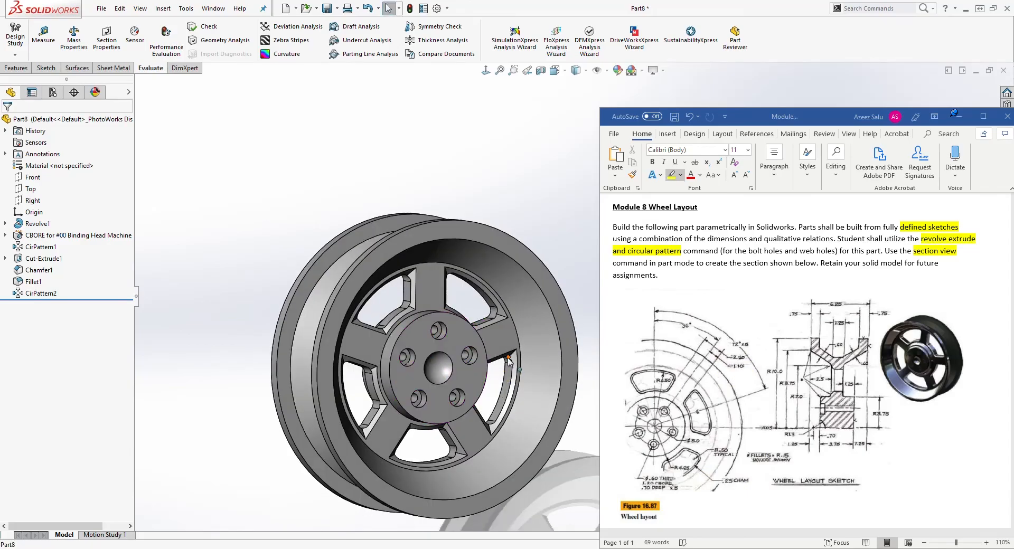
pyautogui.scroll(-2, 532, 256)
pyautogui.moveTo(533, 256); pyautogui.dragTo(517, 274, button='middle')
pyautogui.scroll(-2, 521, 280)
pyautogui.moveTo(411, 319); pyautogui.dragTo(446, 285, button='middle')
pyautogui.moveTo(464, 334); pyautogui.dragTo(498, 350, button='middle')
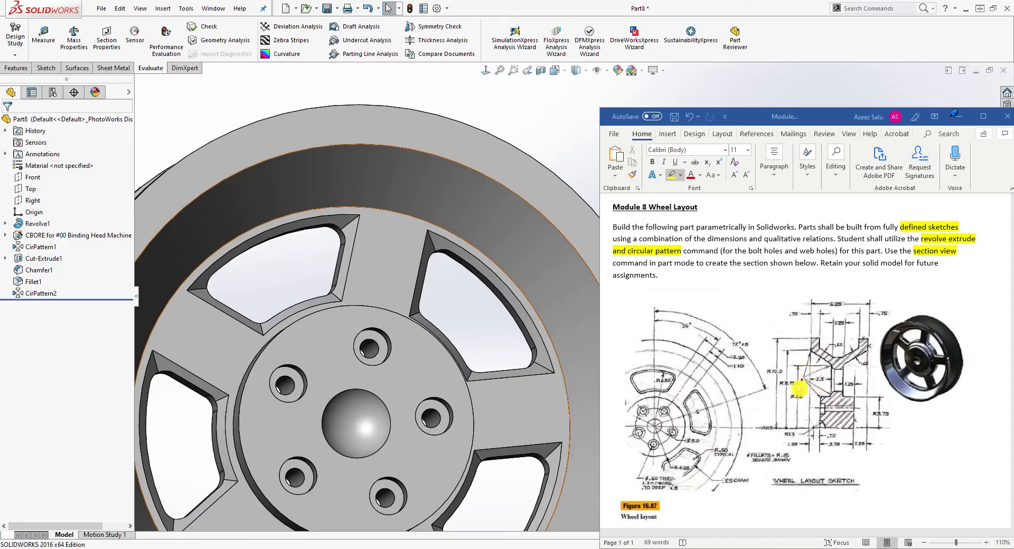
pyautogui.click(16, 68)
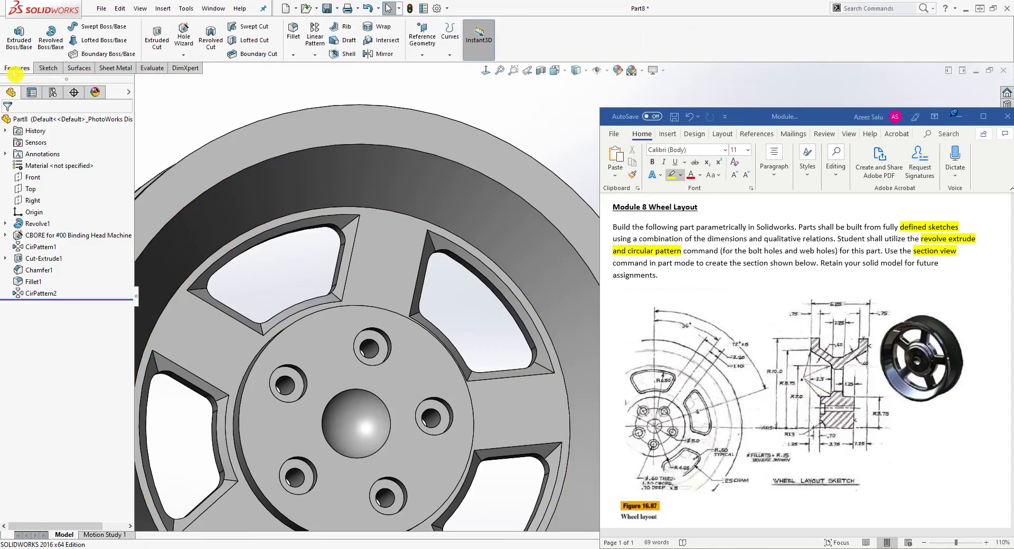
pyautogui.click(293, 30)
pyautogui.moveTo(353, 220); pyautogui.dragTo(334, 272, button='middle')
pyautogui.click(48, 316)
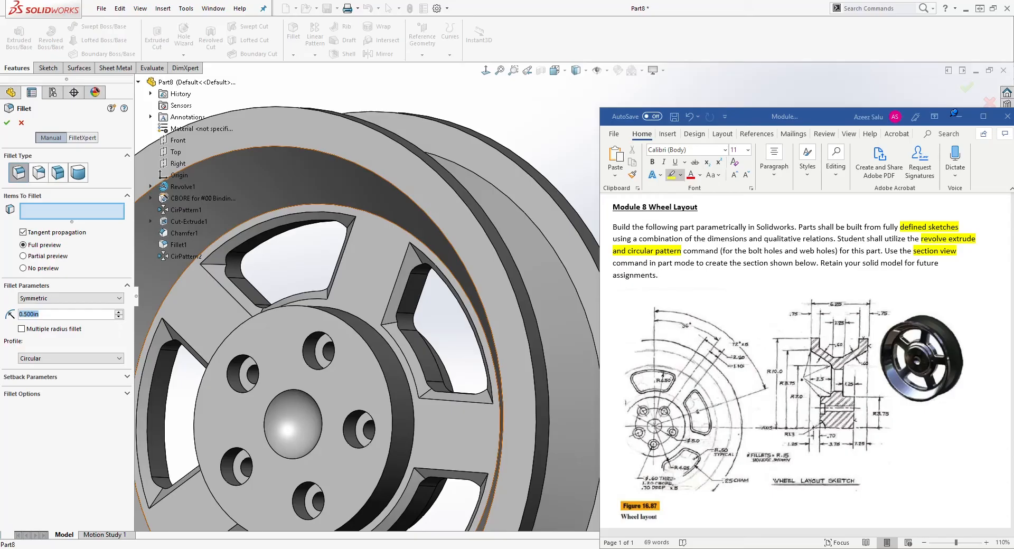
pyautogui.write('.15')
pyautogui.press('Return')
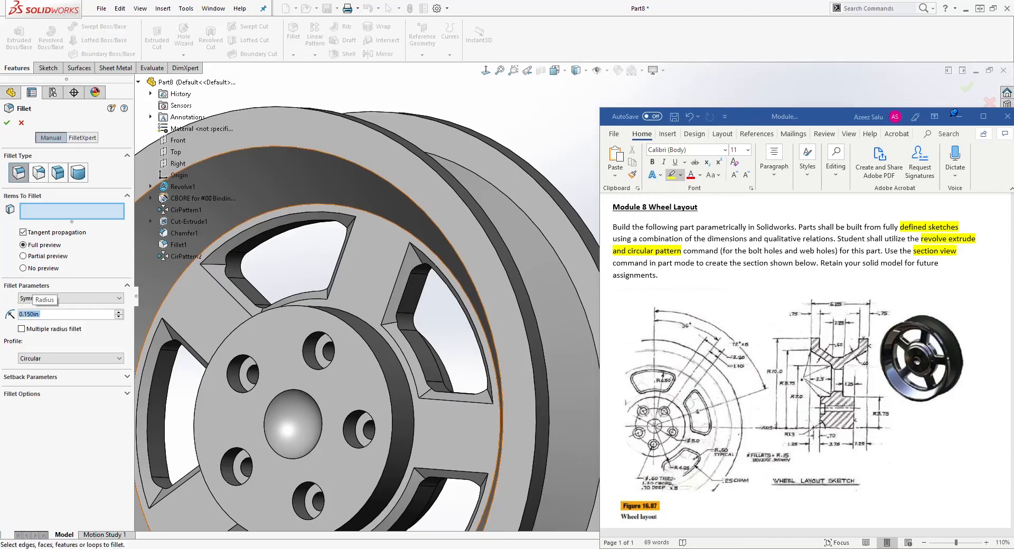
# Add four circular edges around the hub and web ring to the fillet and apply it.
pyautogui.moveTo(338, 222); pyautogui.dragTo(357, 324, button='middle')
pyautogui.click(378, 192)
pyautogui.click(368, 305)
pyautogui.click(400, 226)
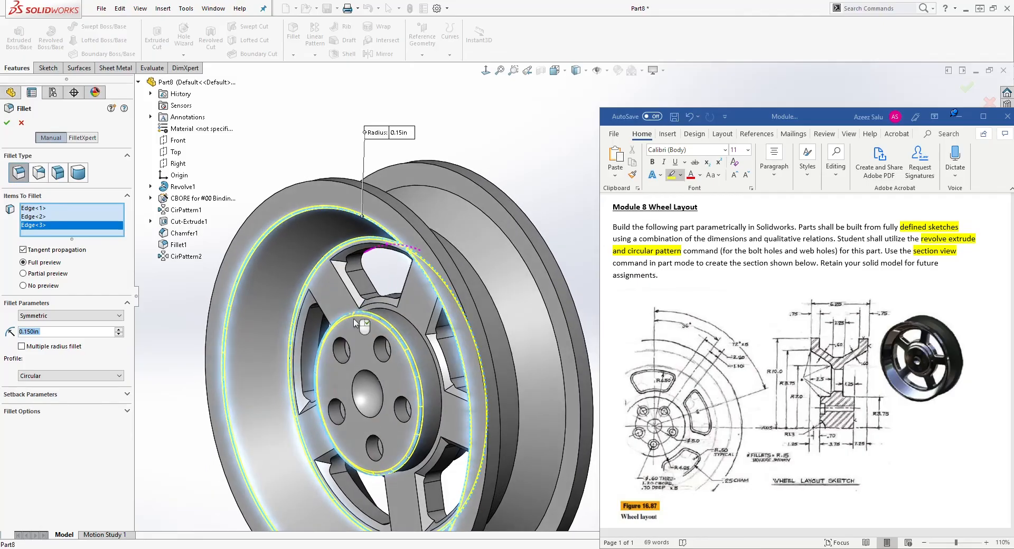
pyautogui.click(412, 330)
pyautogui.moveTo(412, 330); pyautogui.dragTo(418, 307, button='middle')
pyautogui.moveTo(397, 334); pyautogui.dragTo(373, 335, button='middle')
pyautogui.click(9, 123)
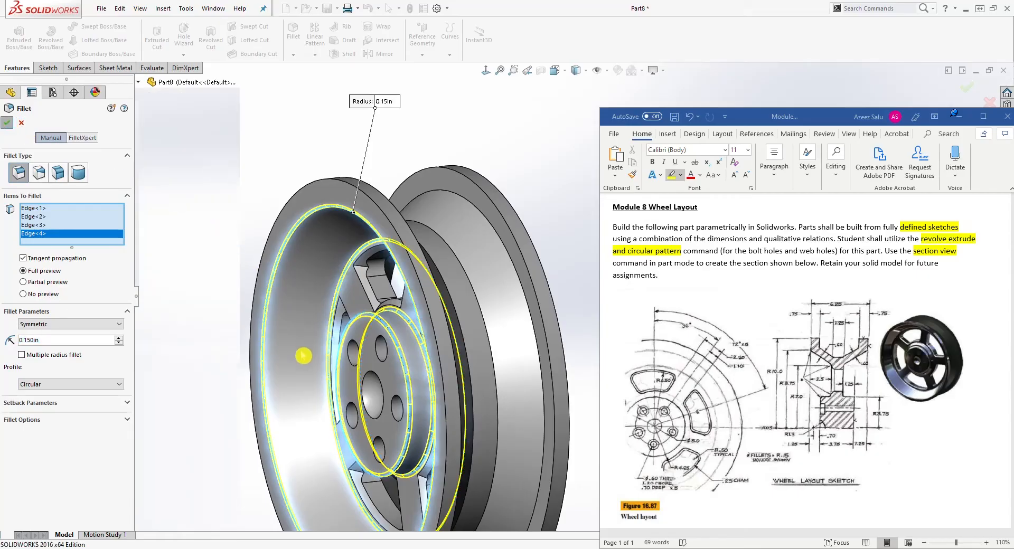
# Rotate and zoom around the wheel to inspect the new fillets on the hub and spokes.
pyautogui.moveTo(338, 362); pyautogui.dragTo(467, 277, button='middle')
pyautogui.scroll(-4, 544, 229)
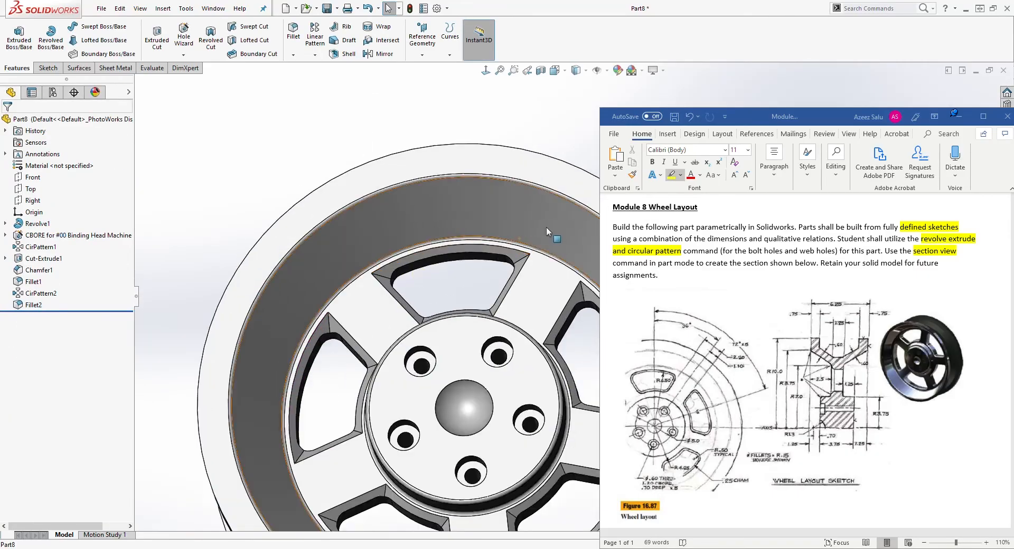
pyautogui.scroll(2, 487, 236)
pyautogui.moveTo(464, 313); pyautogui.dragTo(452, 404, button='middle')
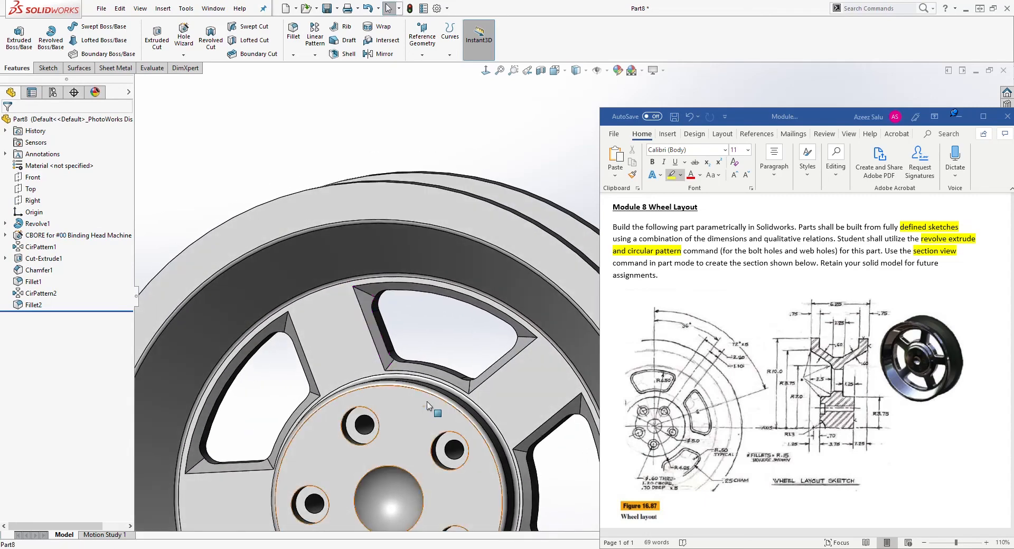
pyautogui.moveTo(373, 290); pyautogui.dragTo(385, 300, button='middle')
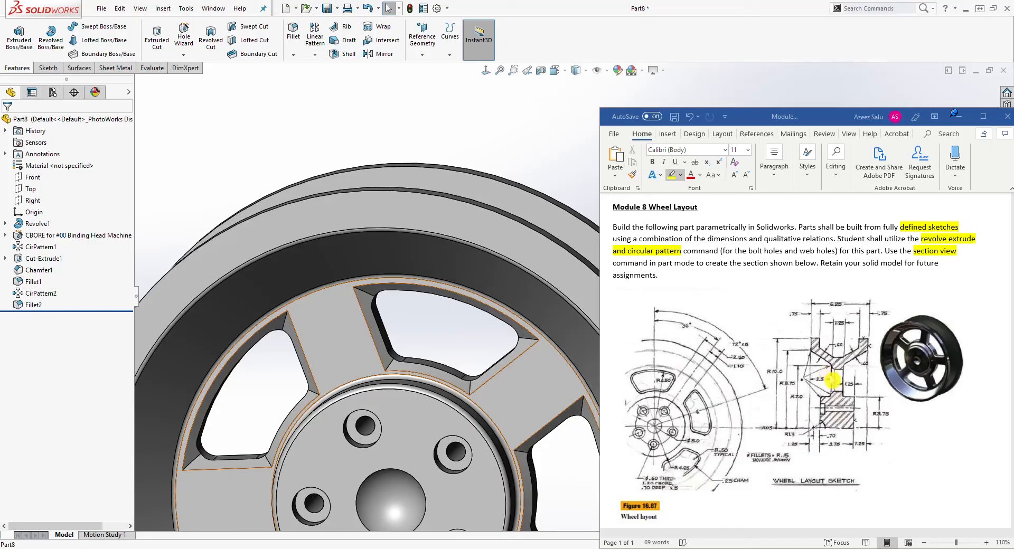
pyautogui.scroll(-3, 440, 306)
pyautogui.moveTo(440, 307); pyautogui.dragTo(465, 282, button='middle')
pyautogui.scroll(-3, 475, 369)
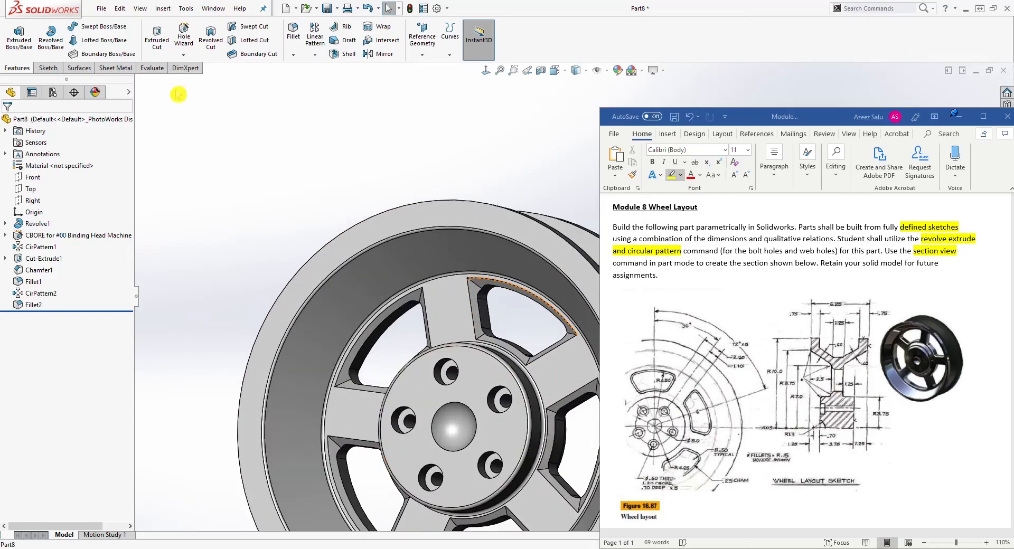
pyautogui.click(293, 31)
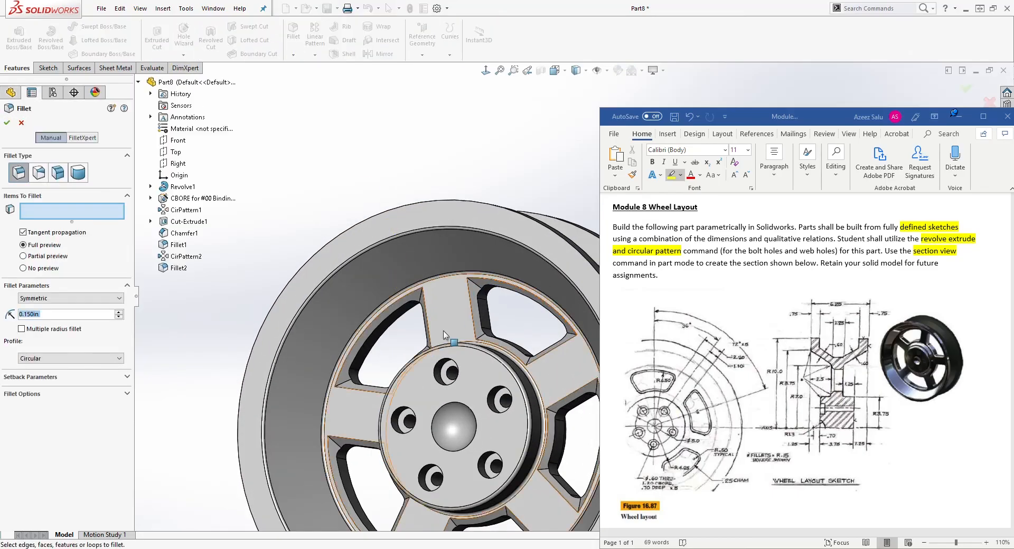
pyautogui.scroll(-3, 443, 334)
pyautogui.moveTo(443, 283); pyautogui.dragTo(481, 211, button='middle')
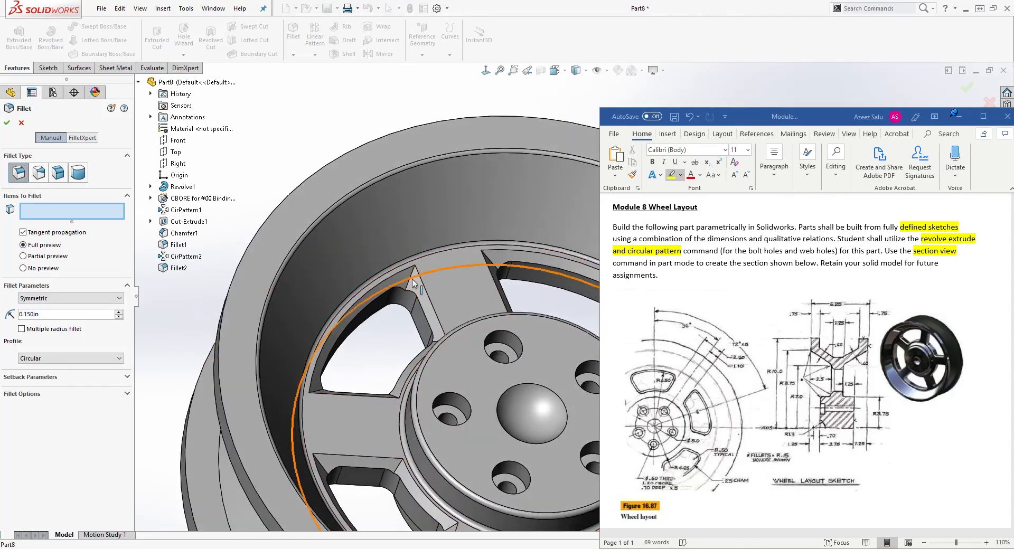
pyautogui.click(415, 283)
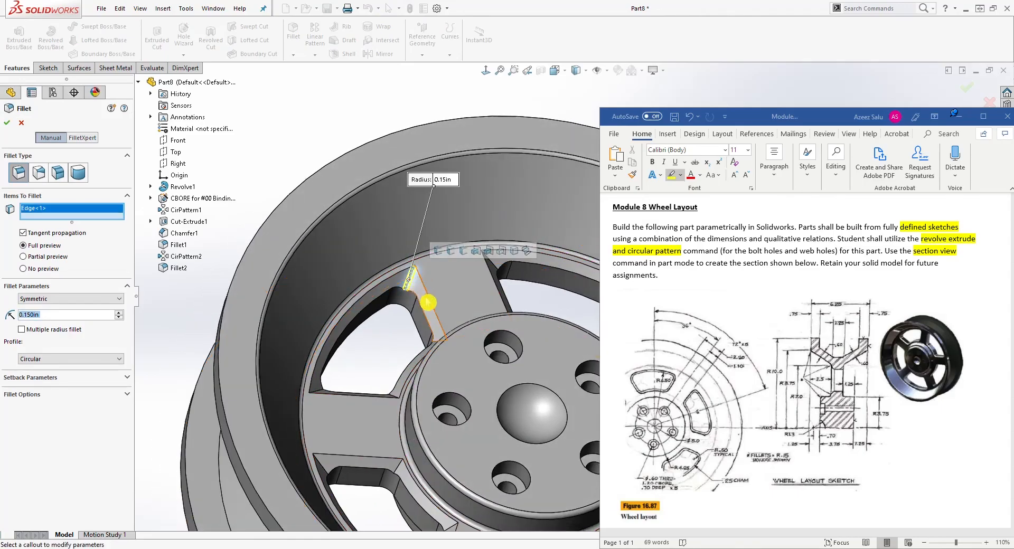
pyautogui.click(418, 288)
pyautogui.moveTo(418, 287); pyautogui.dragTo(433, 331, button='middle')
pyautogui.click(322, 422)
pyautogui.scroll(2, 568, 306)
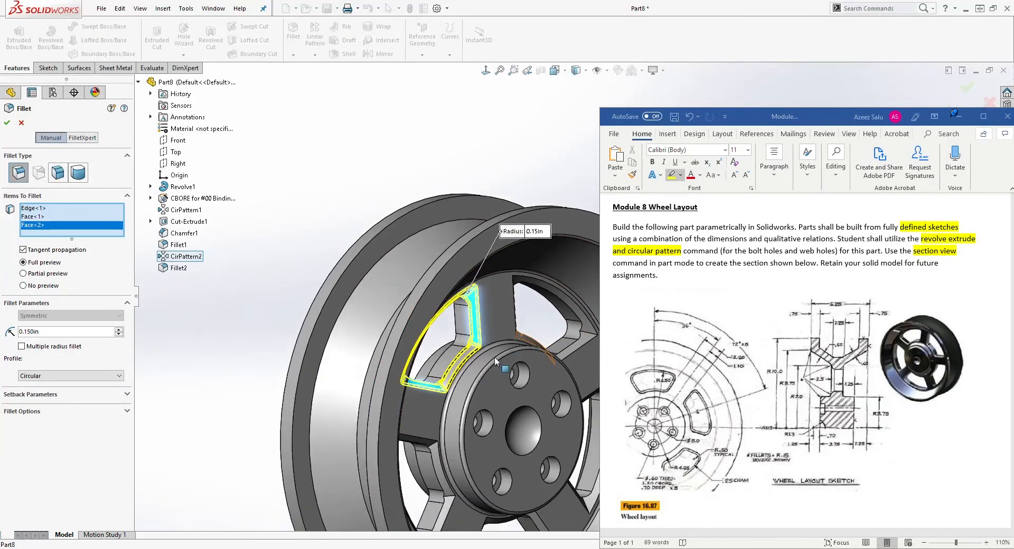
pyautogui.scroll(-1, 359, 364)
pyautogui.moveTo(466, 319)
pyautogui.mouseDown(button='middle')
pyautogui.moveTo(421, 364)
pyautogui.moveTo(439, 370)
pyautogui.moveTo(446, 353)
pyautogui.moveTo(421, 281)
pyautogui.moveTo(432, 271)
pyautogui.moveTo(368, 187)
pyautogui.moveTo(394, 209)
pyautogui.mouseUp(button='middle')
pyautogui.press('Escape')
# Start a zonal Section View cutting with the Right plane for Section 1 and the Top plane for Section 2.
pyautogui.scroll(2, 437, 270)
pyautogui.moveTo(487, 346); pyautogui.dragTo(508, 278, button='middle')
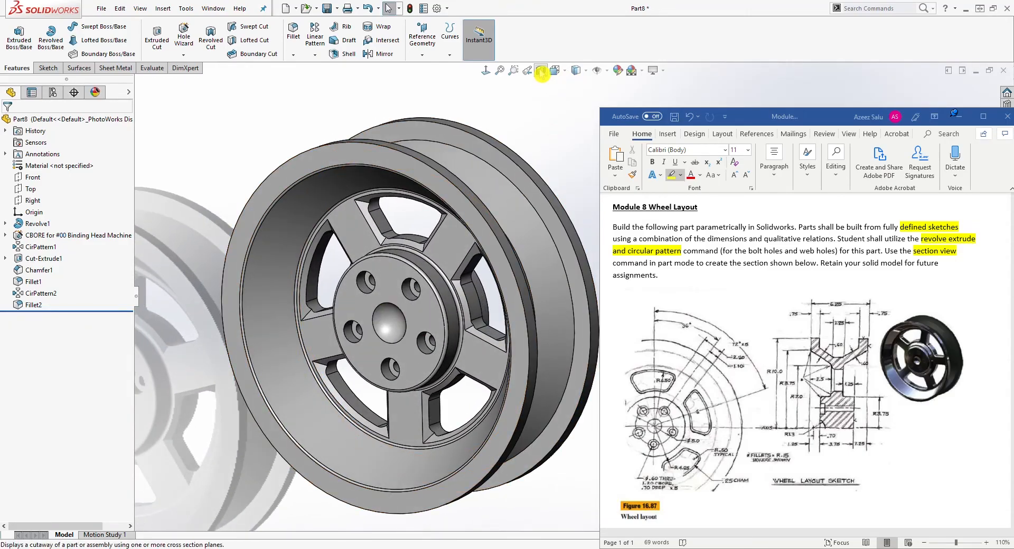
pyautogui.click(540, 70)
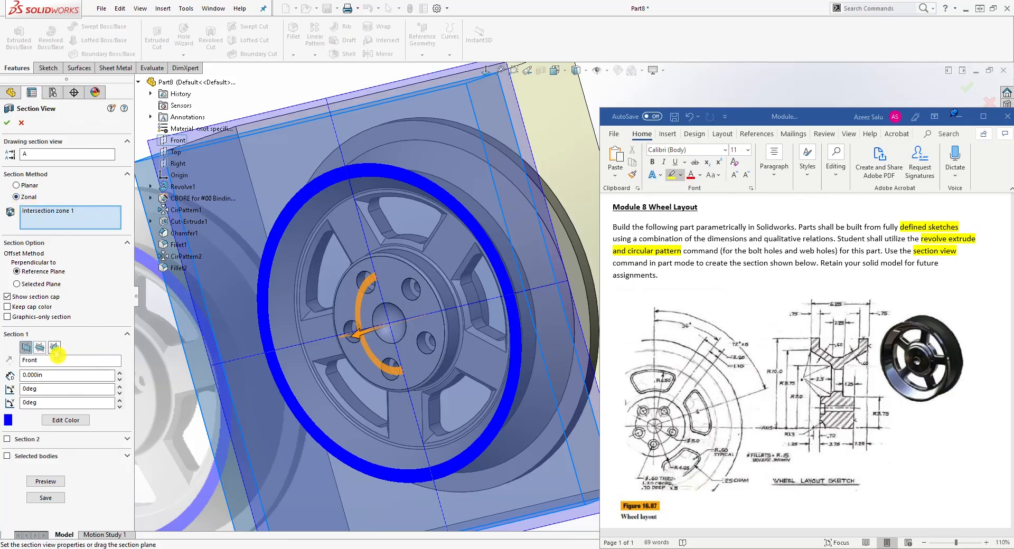
pyautogui.click(54, 348)
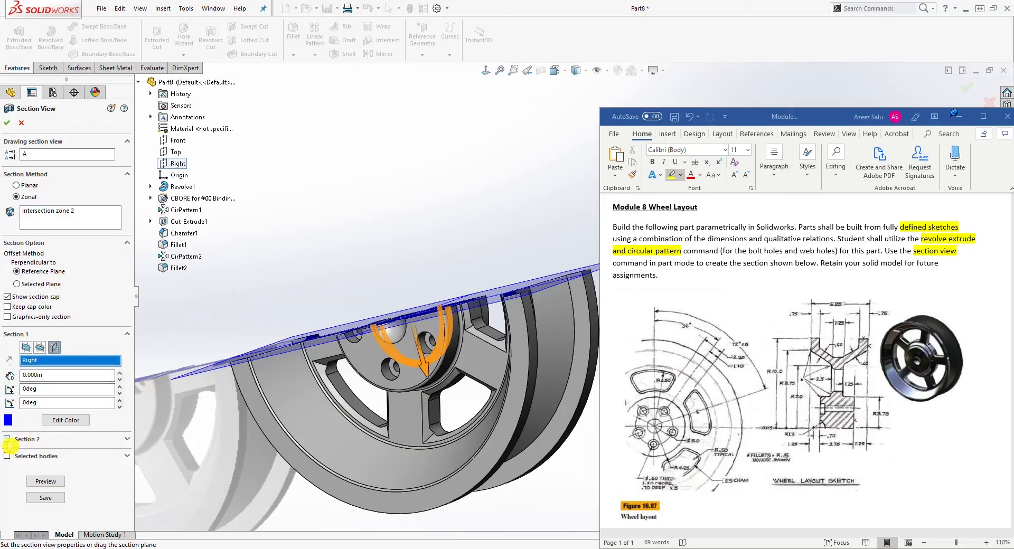
pyautogui.click(7, 440)
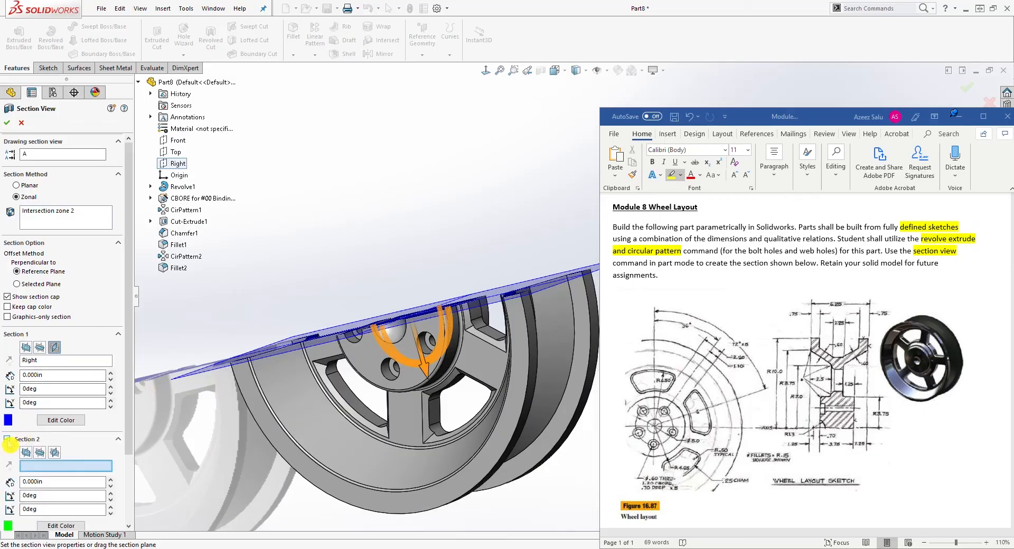
pyautogui.click(41, 455)
# Select the intersection zones of the wheel to cut away in the zonal section.
pyautogui.scroll(2, 331, 374)
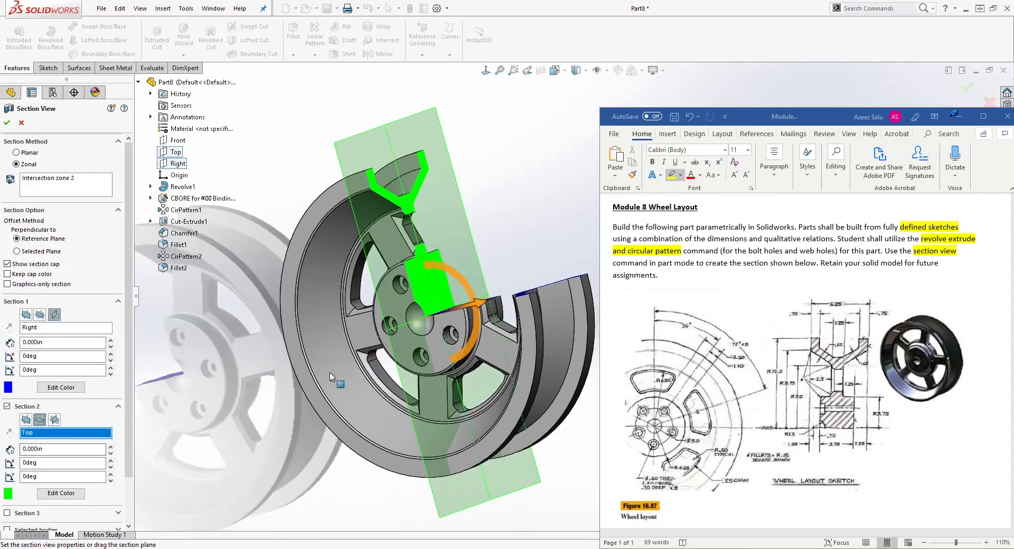
pyautogui.keyDown('ctrl'); pyautogui.moveTo(316, 429); pyautogui.dragTo(267, 377, button='middle'); pyautogui.keyUp('ctrl')
pyautogui.click(43, 188)
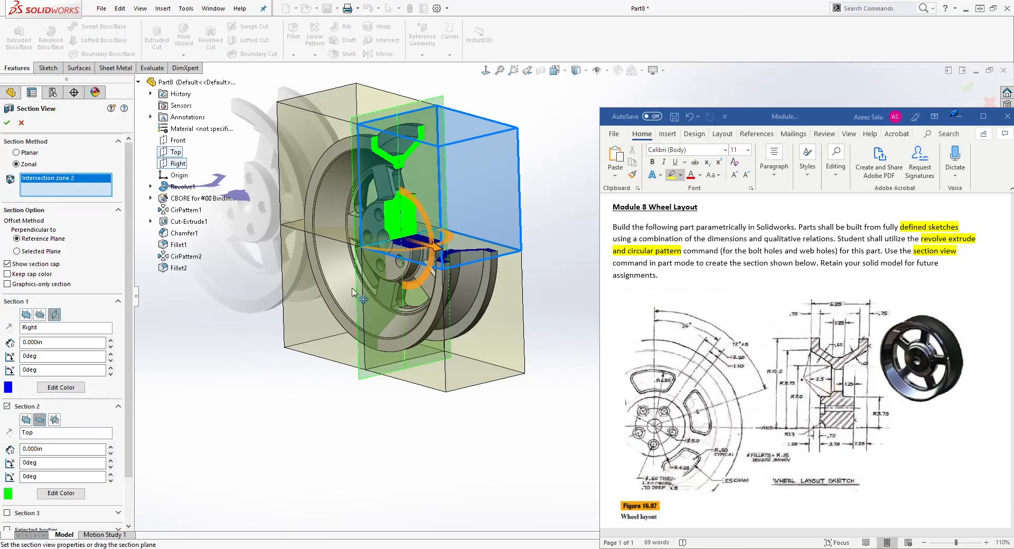
pyautogui.click(471, 325)
pyautogui.click(332, 305)
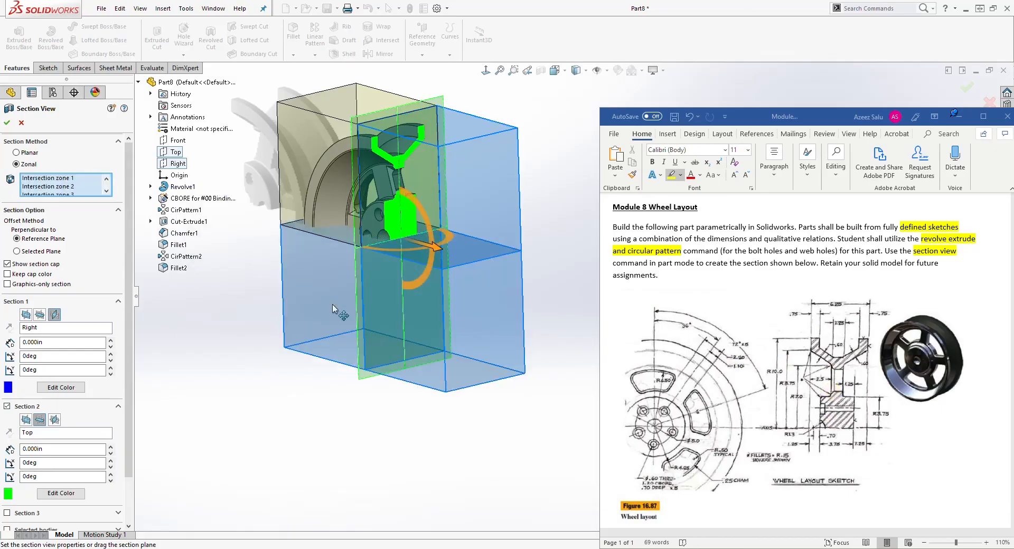
pyautogui.moveTo(291, 388); pyautogui.dragTo(272, 359, button='middle')
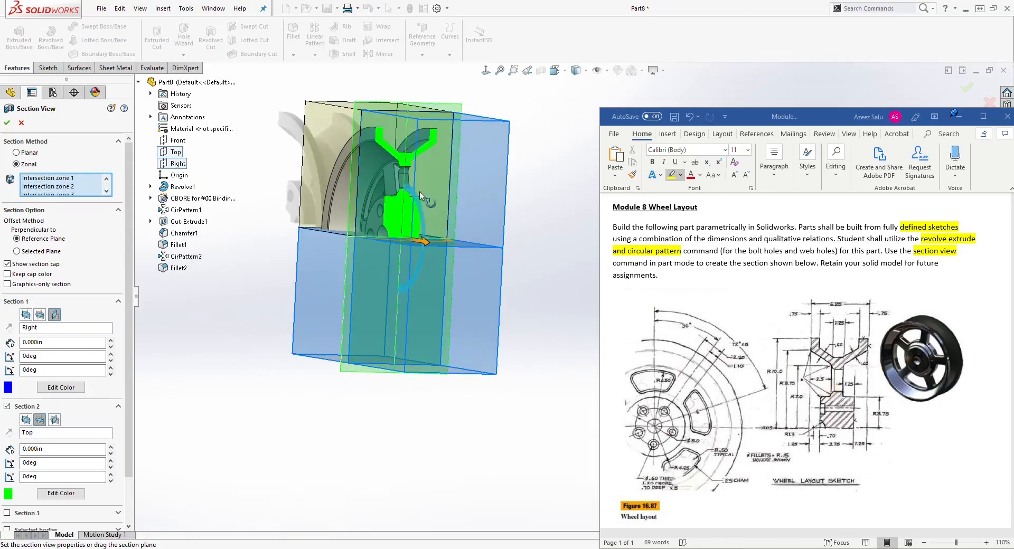
pyautogui.moveTo(323, 312); pyautogui.dragTo(395, 366, button='middle')
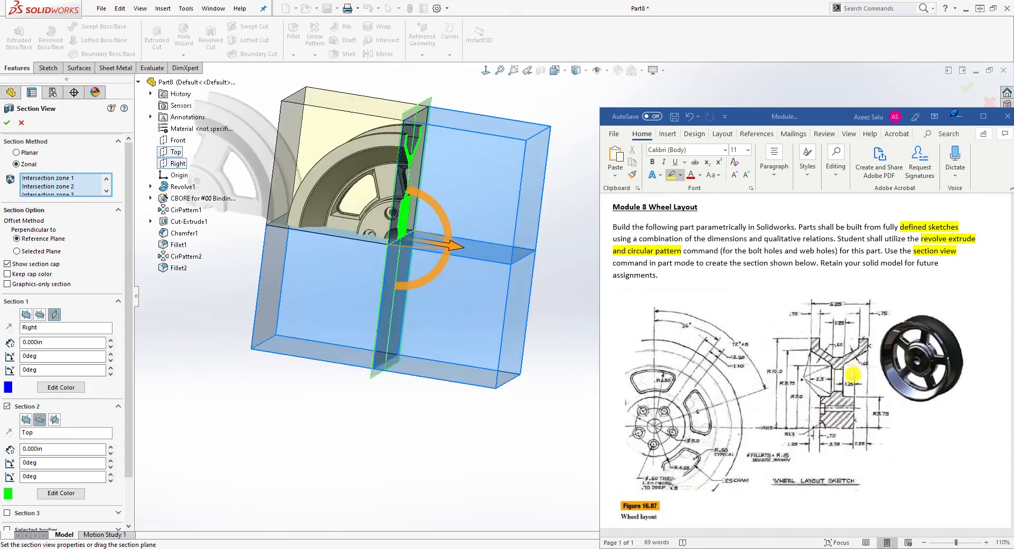
pyautogui.moveTo(328, 389); pyautogui.dragTo(193, 296, button='middle')
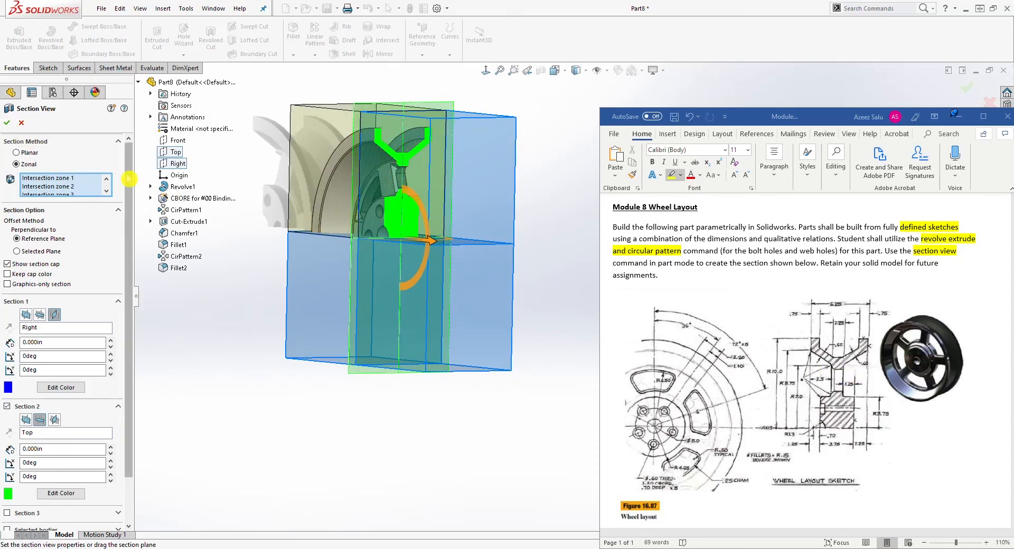
# Save the section view as the named view SectionView1 with its view orientation.
pyautogui.moveTo(128, 176); pyautogui.dragTo(140, 231)
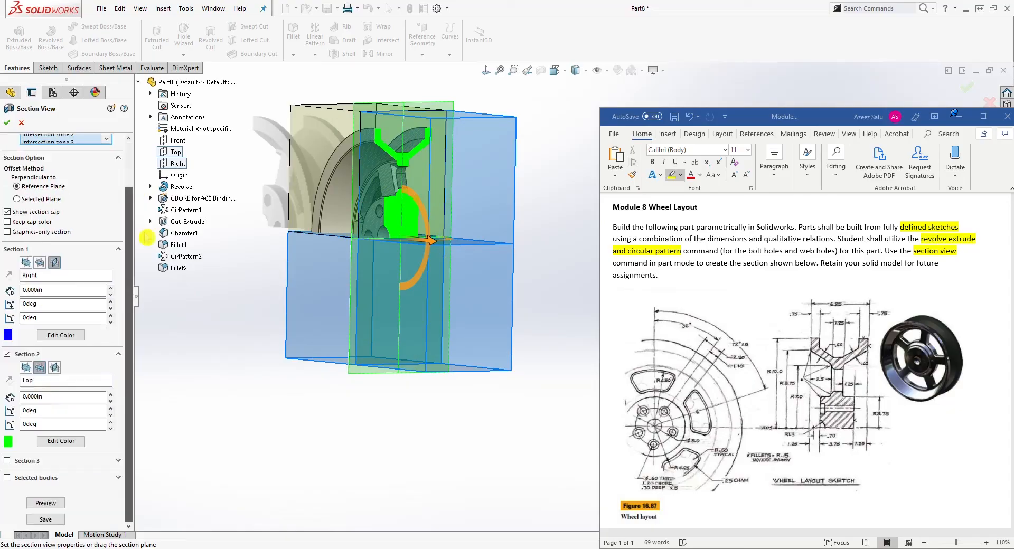
pyautogui.click(53, 521)
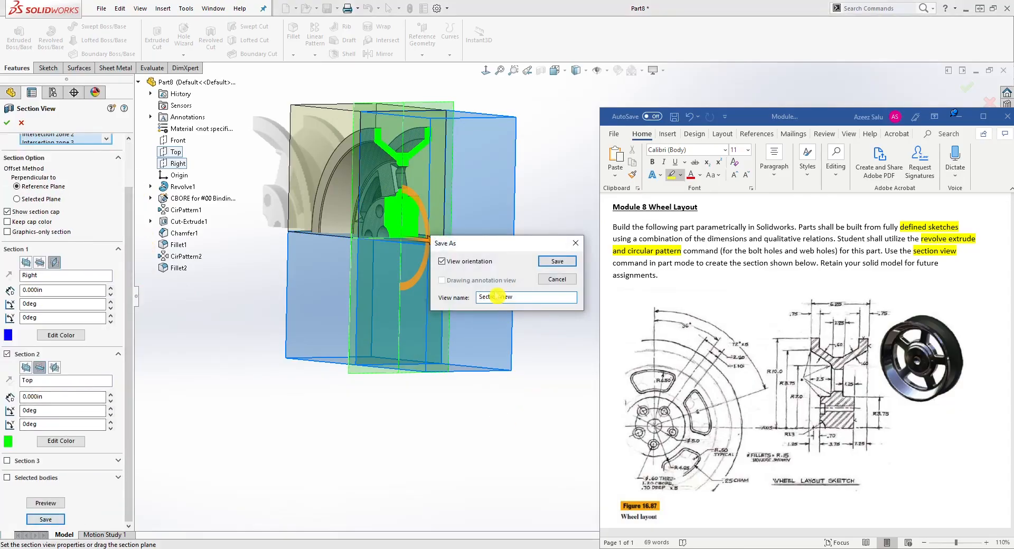
pyautogui.click(557, 262)
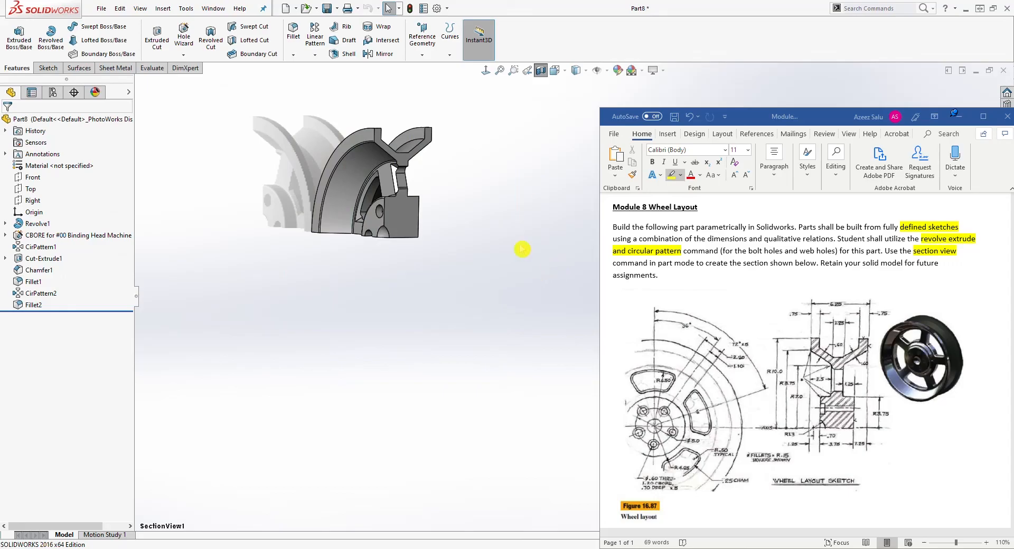
# Turn the section display off, then restore the saved SectionView1 view of the wheel.
pyautogui.click(555, 71)
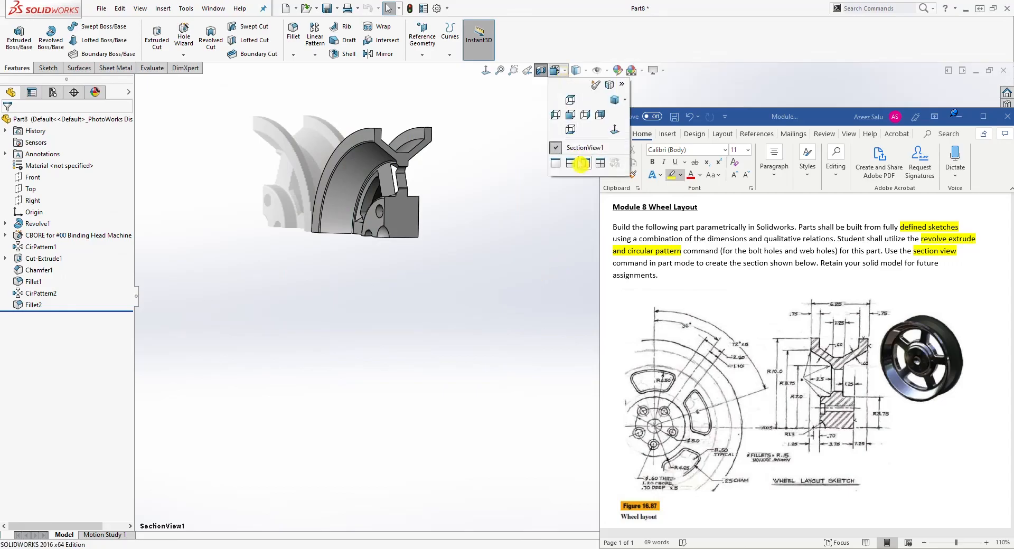
pyautogui.click(540, 70)
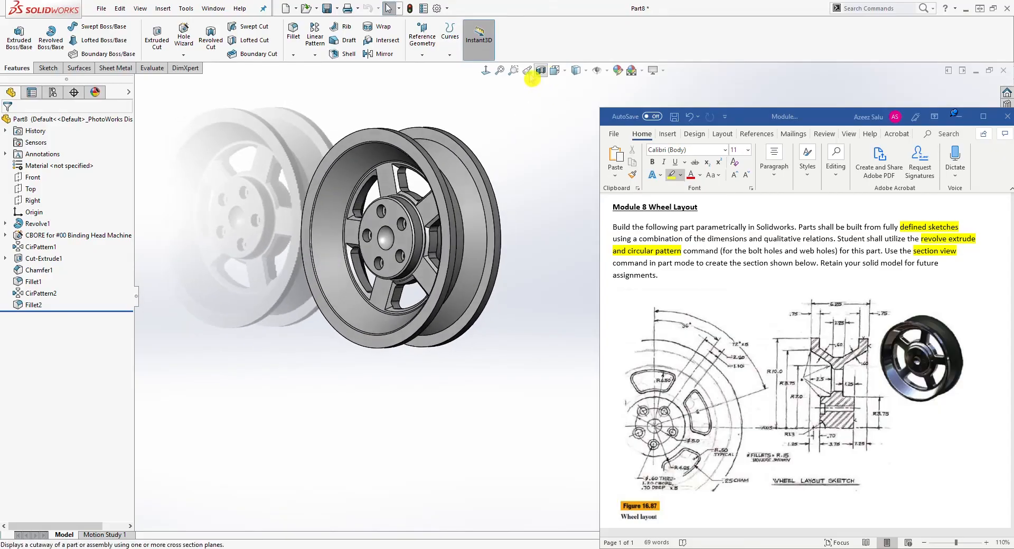
pyautogui.click(565, 75)
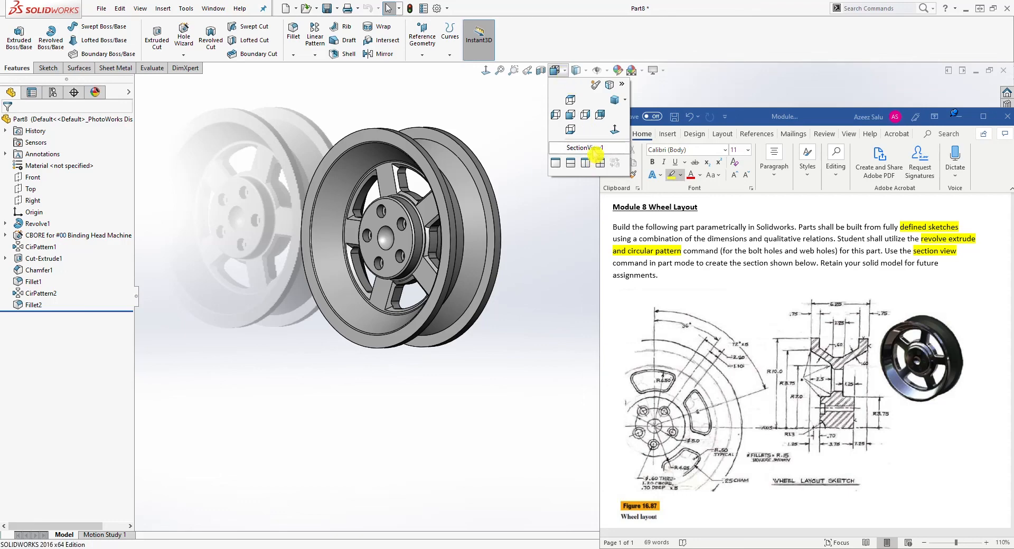
pyautogui.click(586, 148)
pyautogui.moveTo(549, 176); pyautogui.dragTo(403, 162, button='middle')
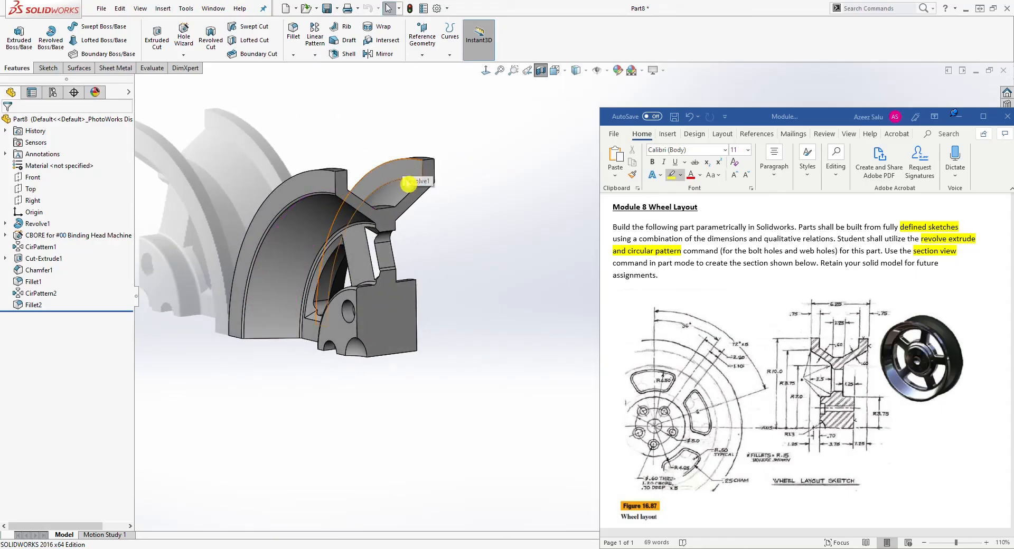